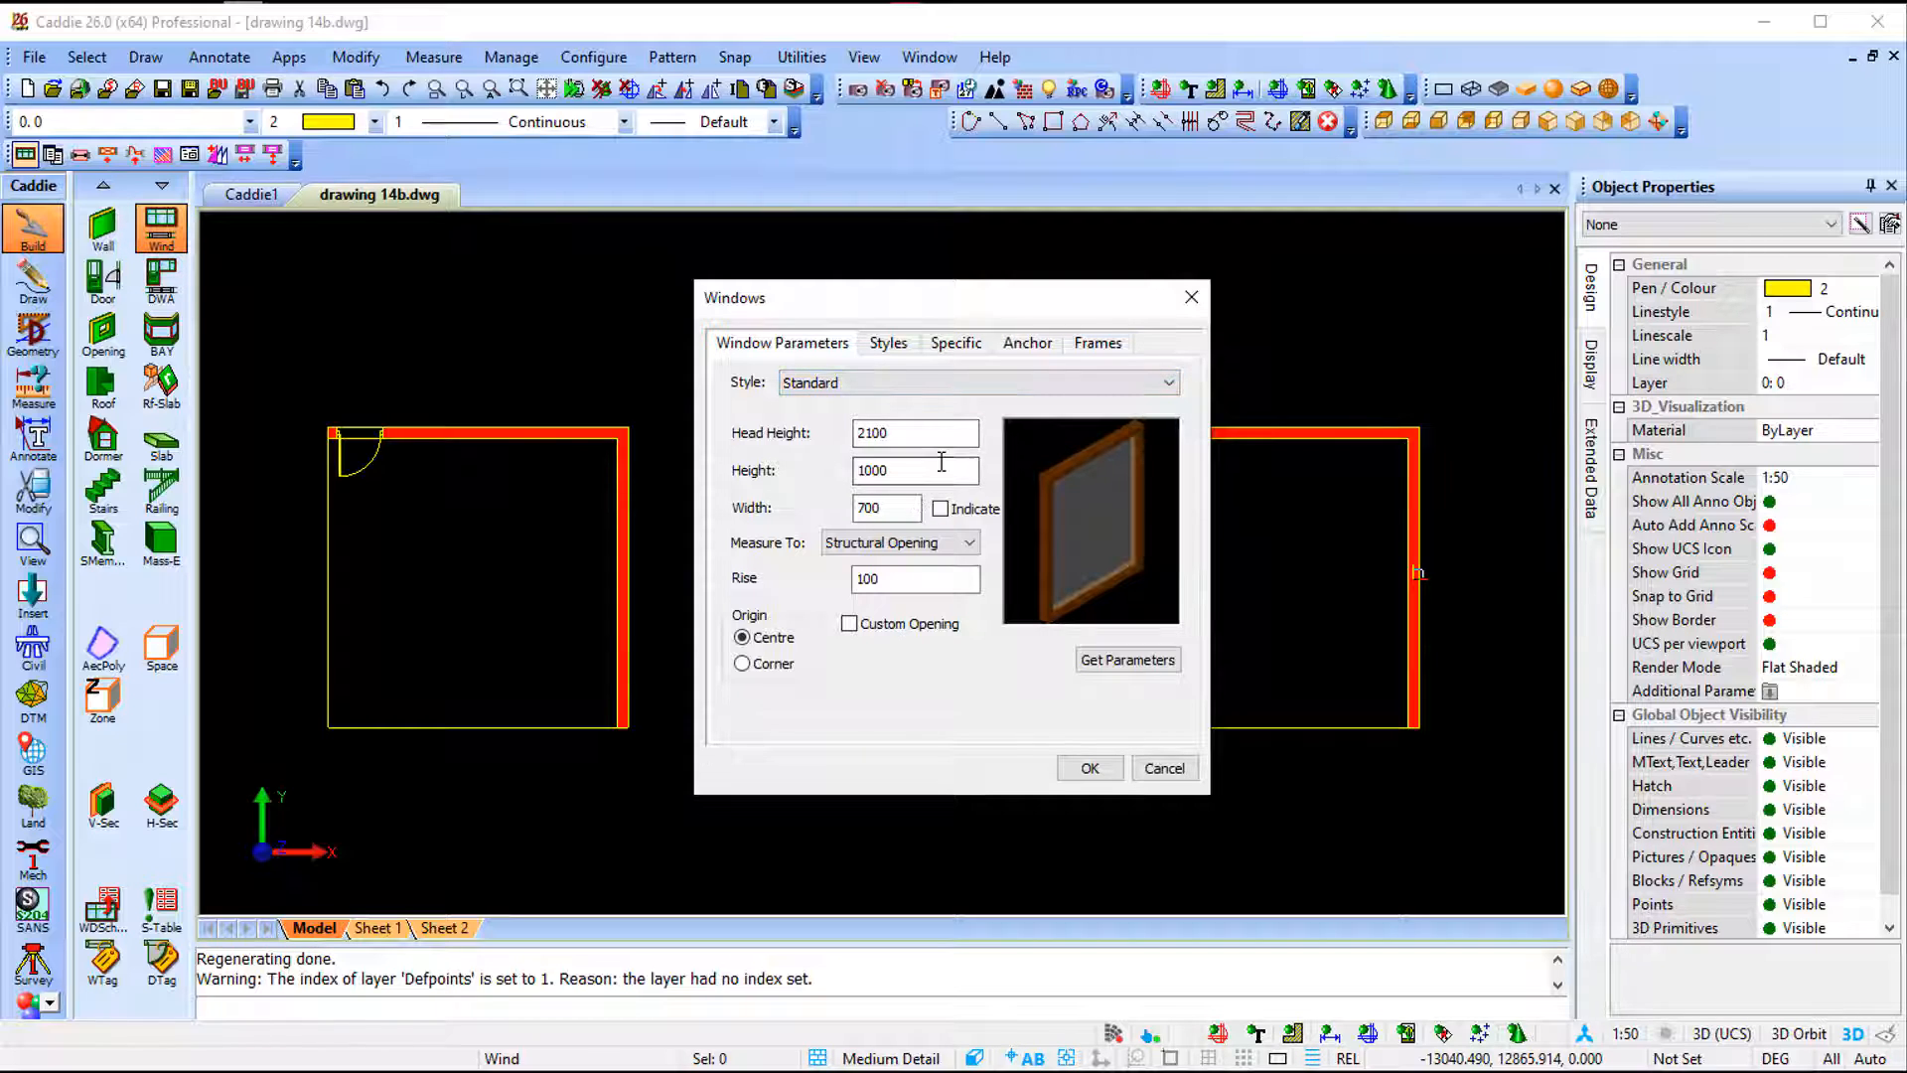
- Insert three Standard-style windows into the room's walls, two on the upper wall and one on the right wall
{"action": "left_click", "coordinate": [899, 387]}
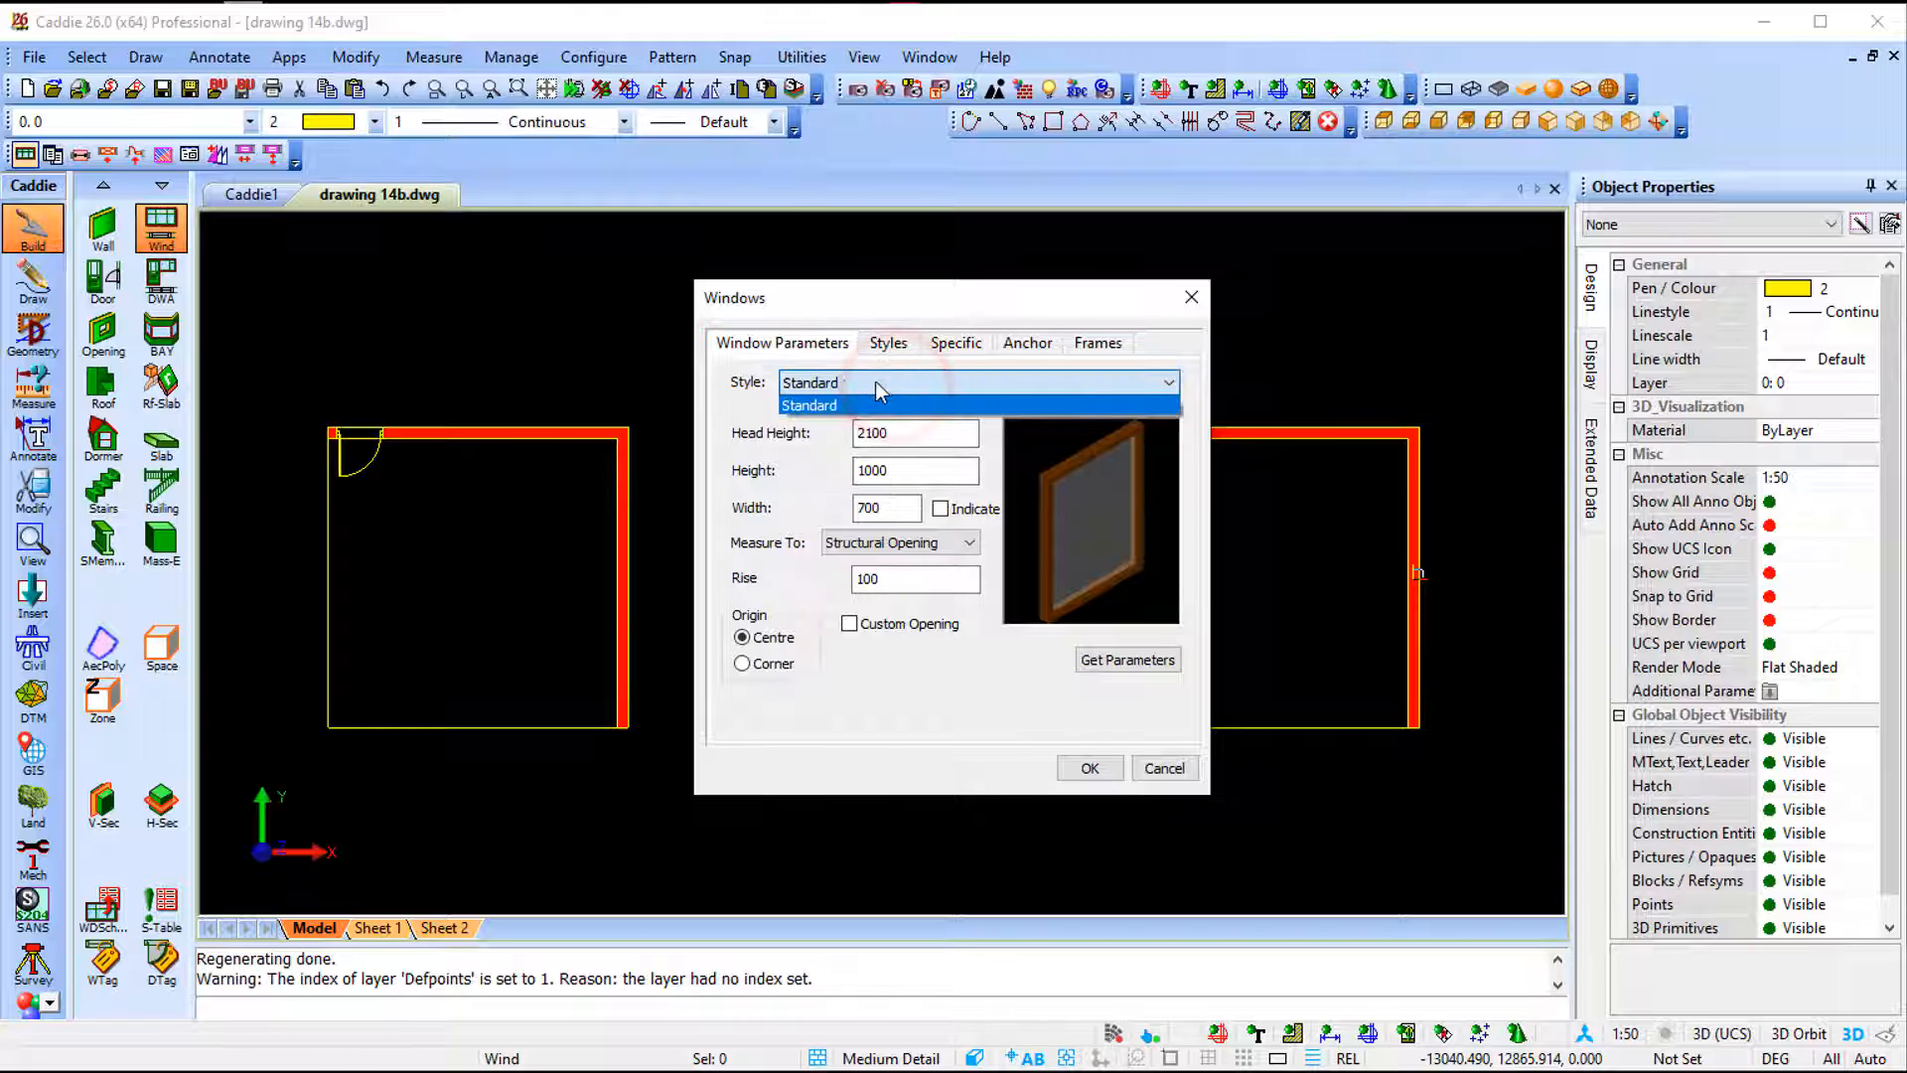
{"action": "left_click", "coordinate": [871, 383]}
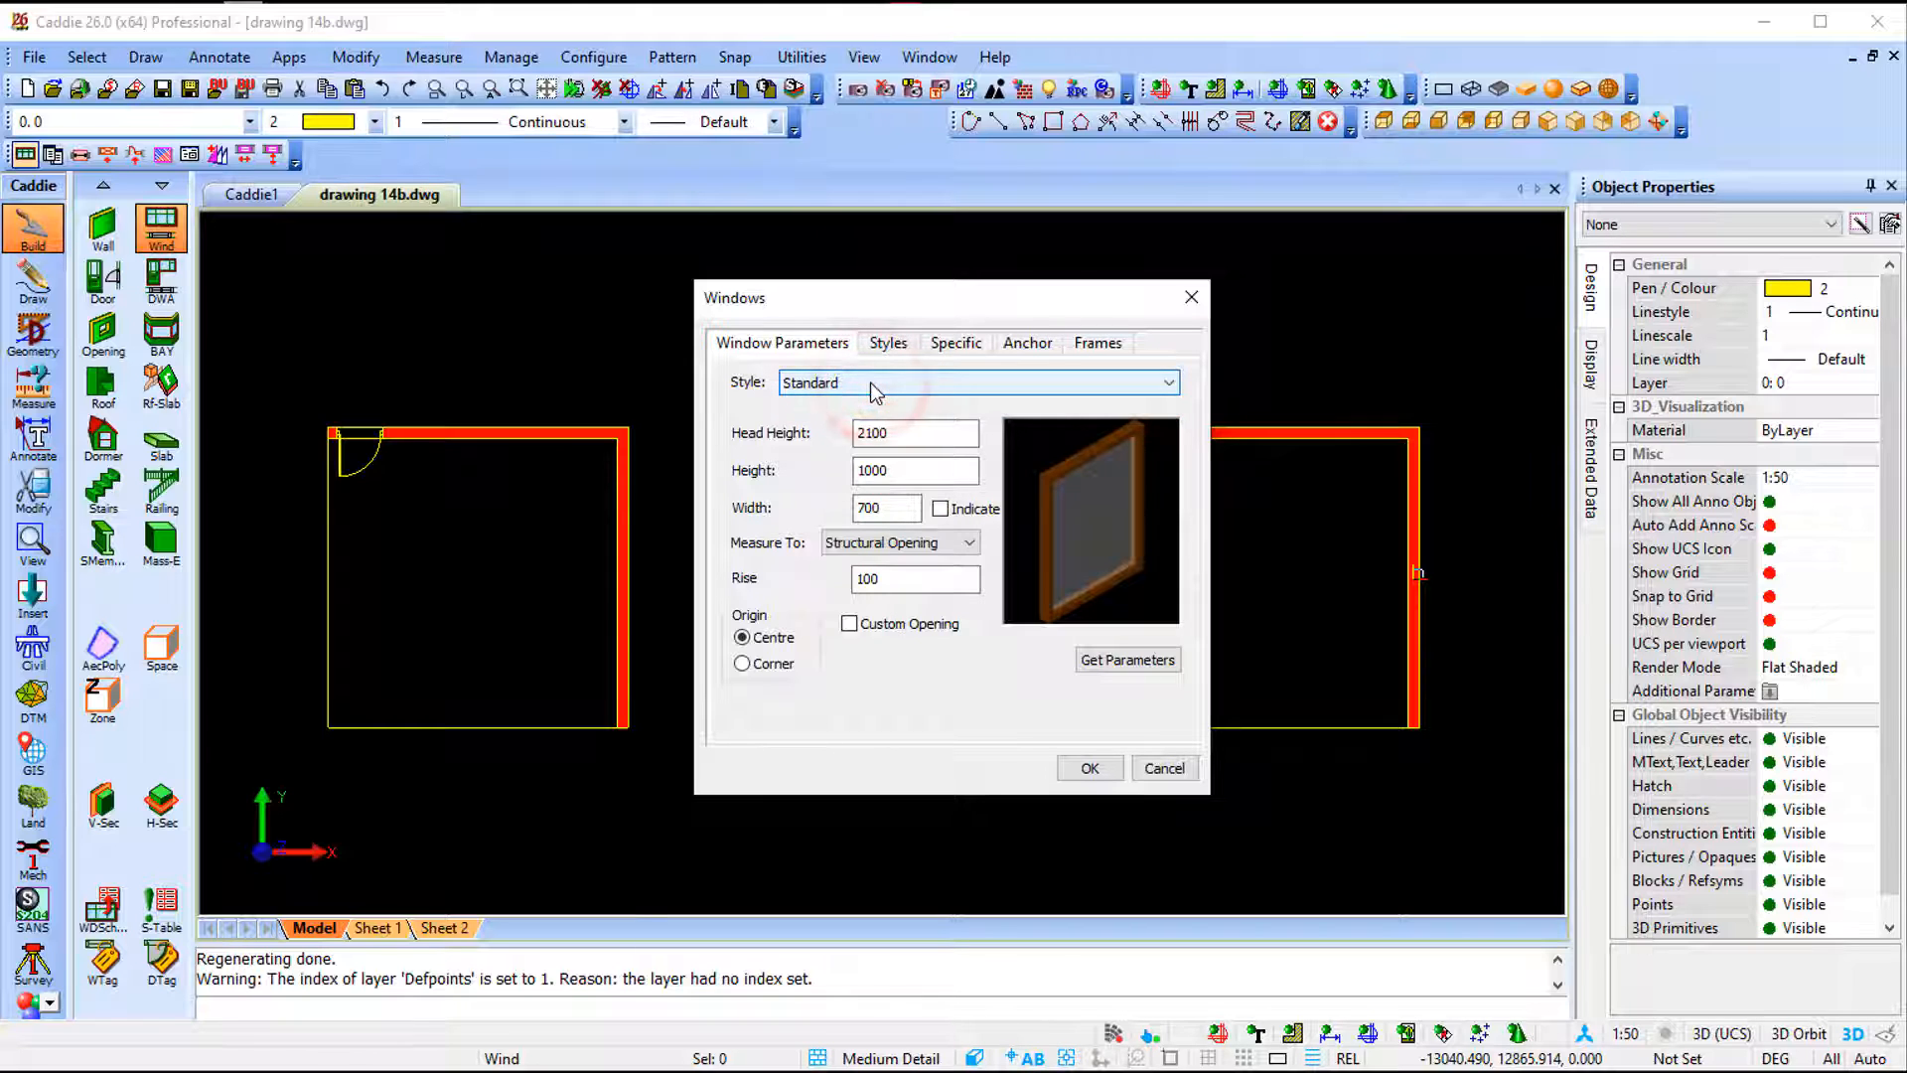
{"action": "left_click", "coordinate": [1089, 768]}
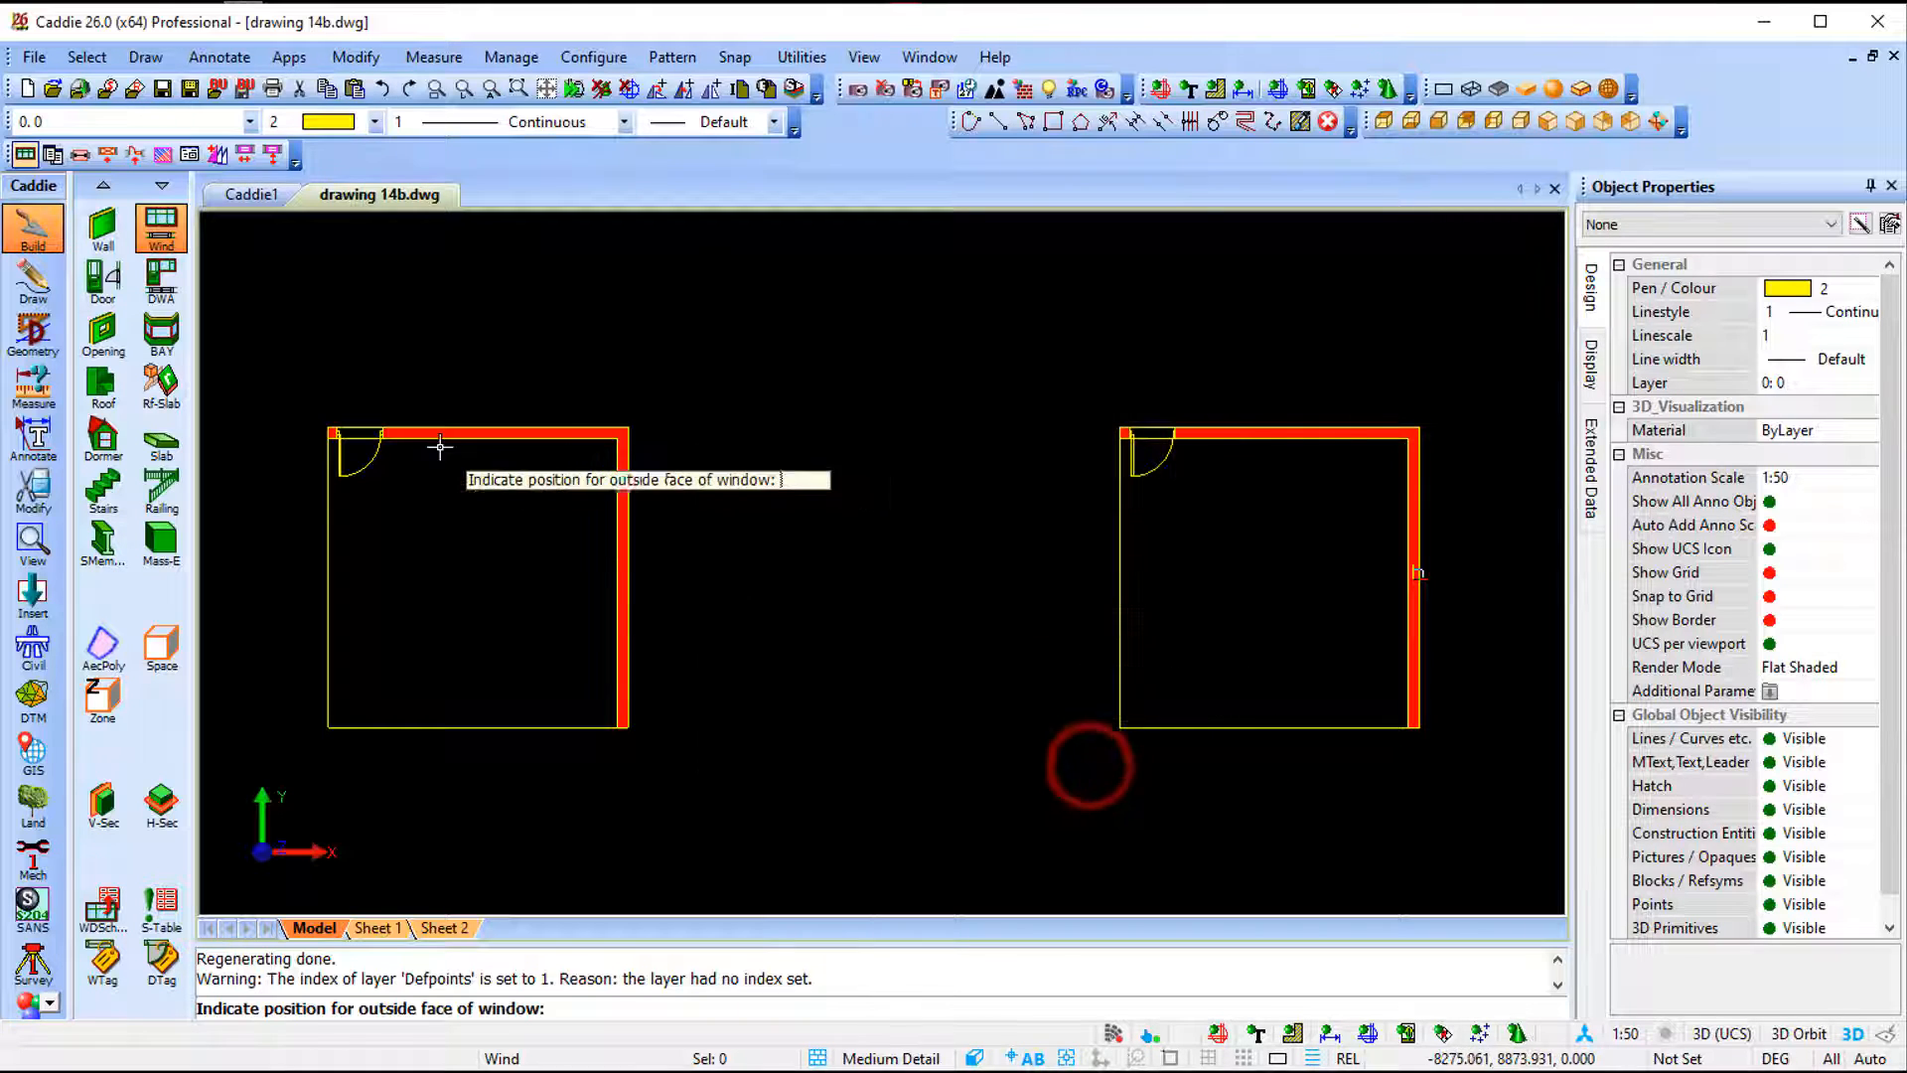
{"action": "scroll", "coordinate": [438, 438], "scroll_direction": "up", "scroll_amount": 4}
{"action": "left_click", "coordinate": [495, 422]}
{"action": "left_click", "coordinate": [719, 412]}
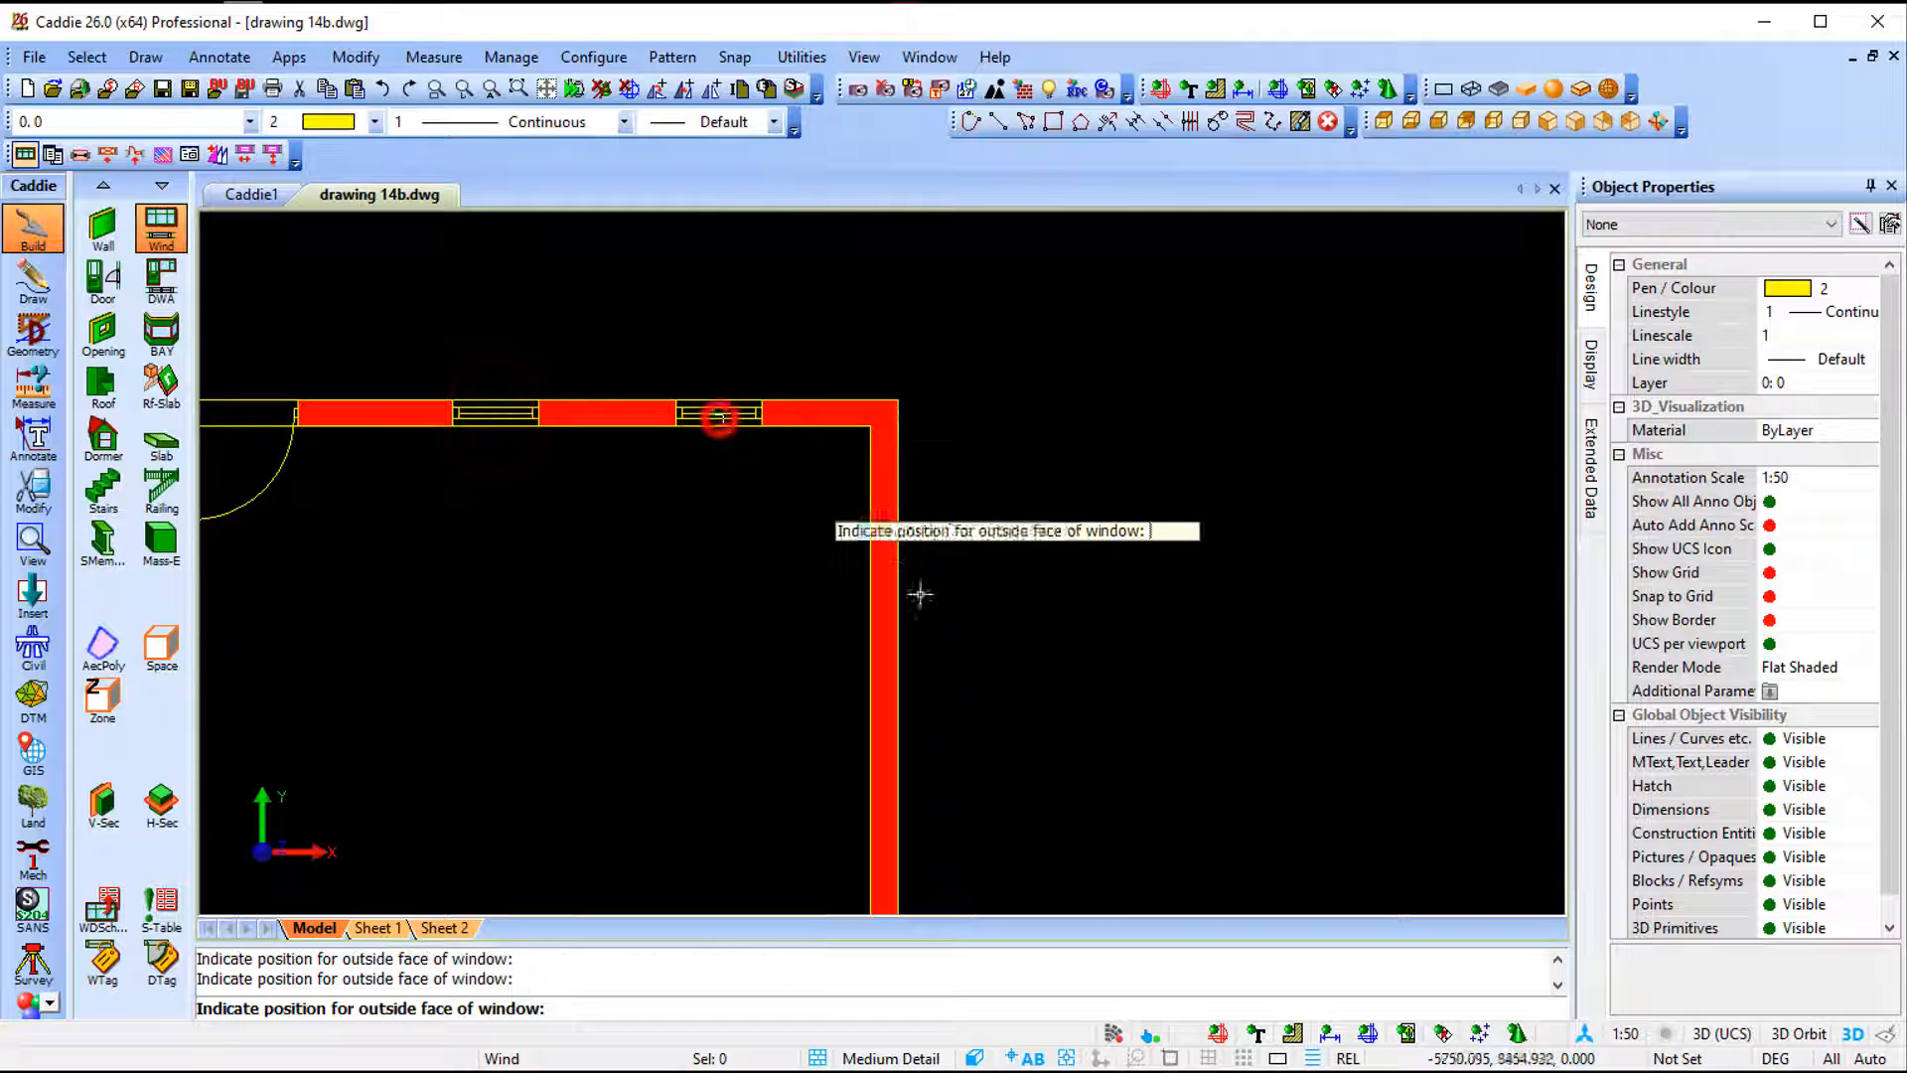
{"action": "left_click", "coordinate": [884, 609]}
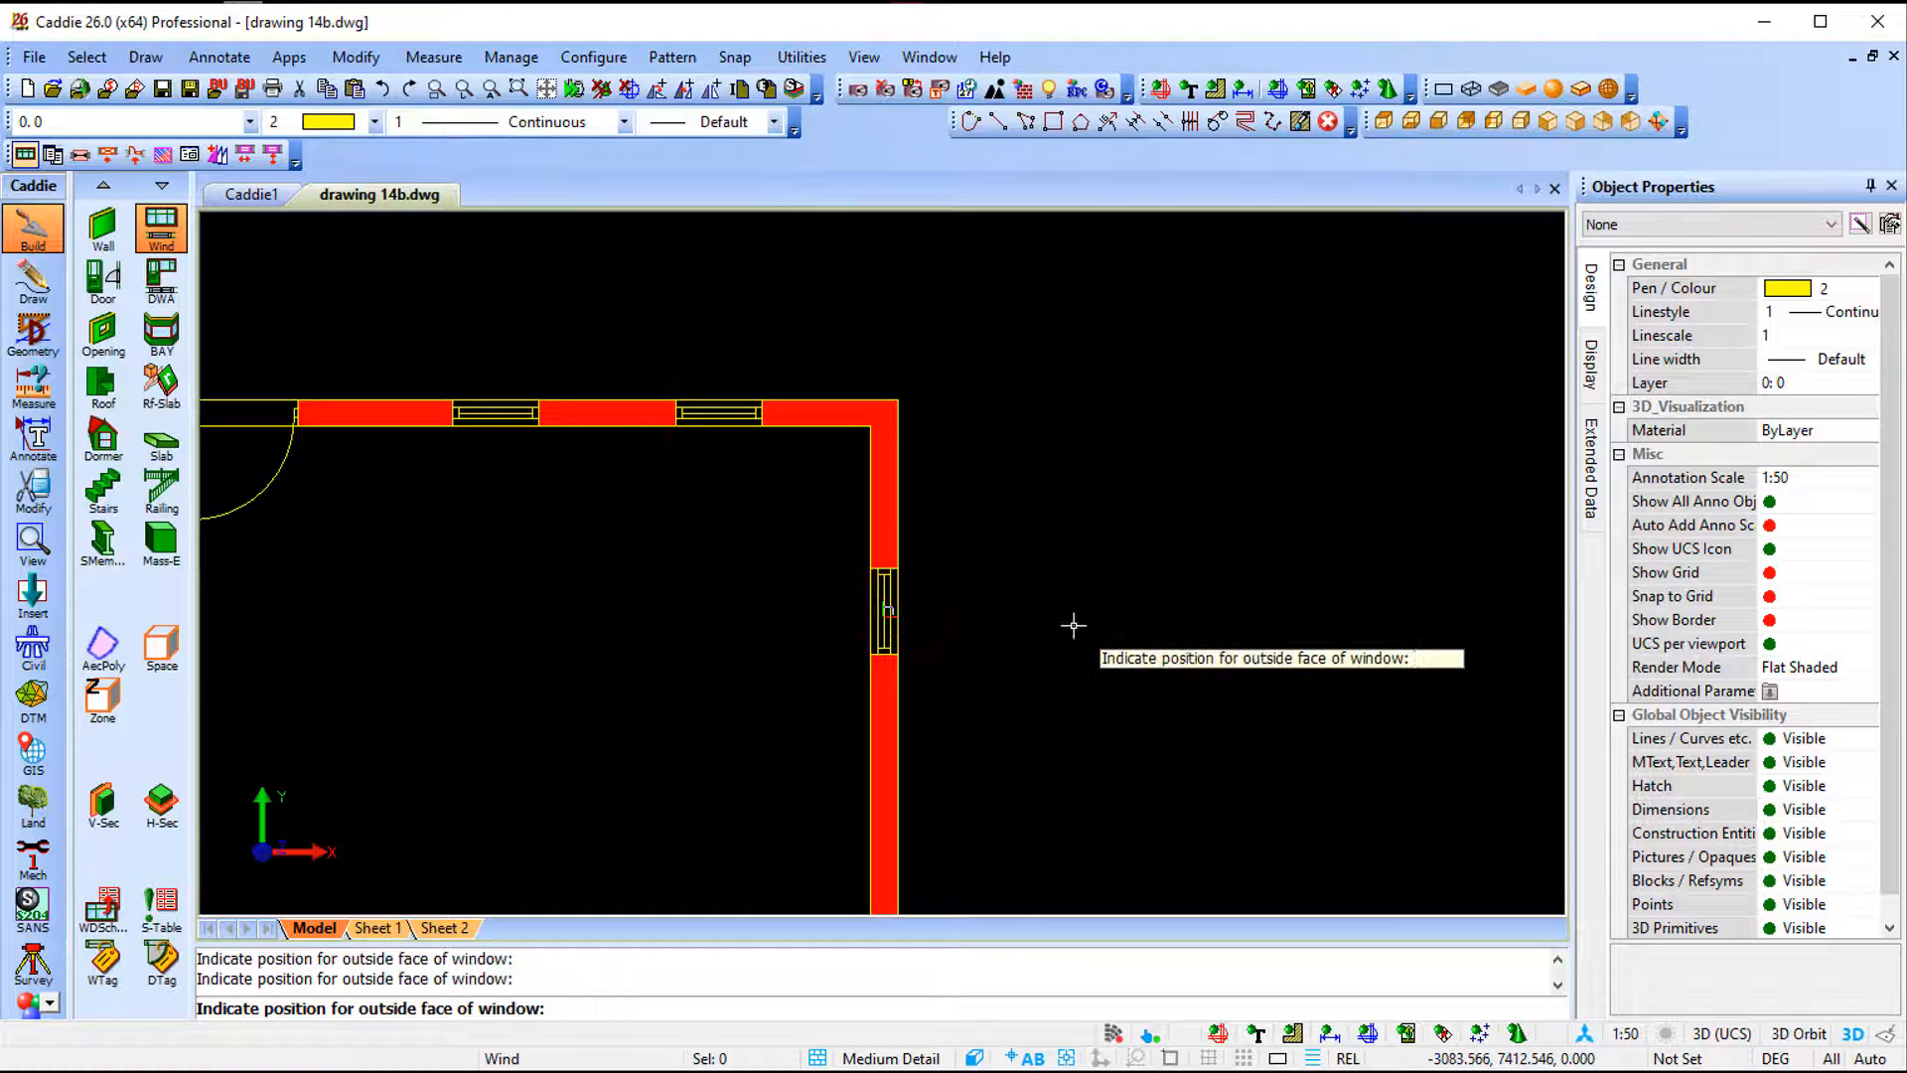
{"action": "key", "text": "Escape"}
- Switch to a shaded 3D view and select the three windows to inspect their shared properties
{"action": "left_click", "coordinate": [1547, 121]}
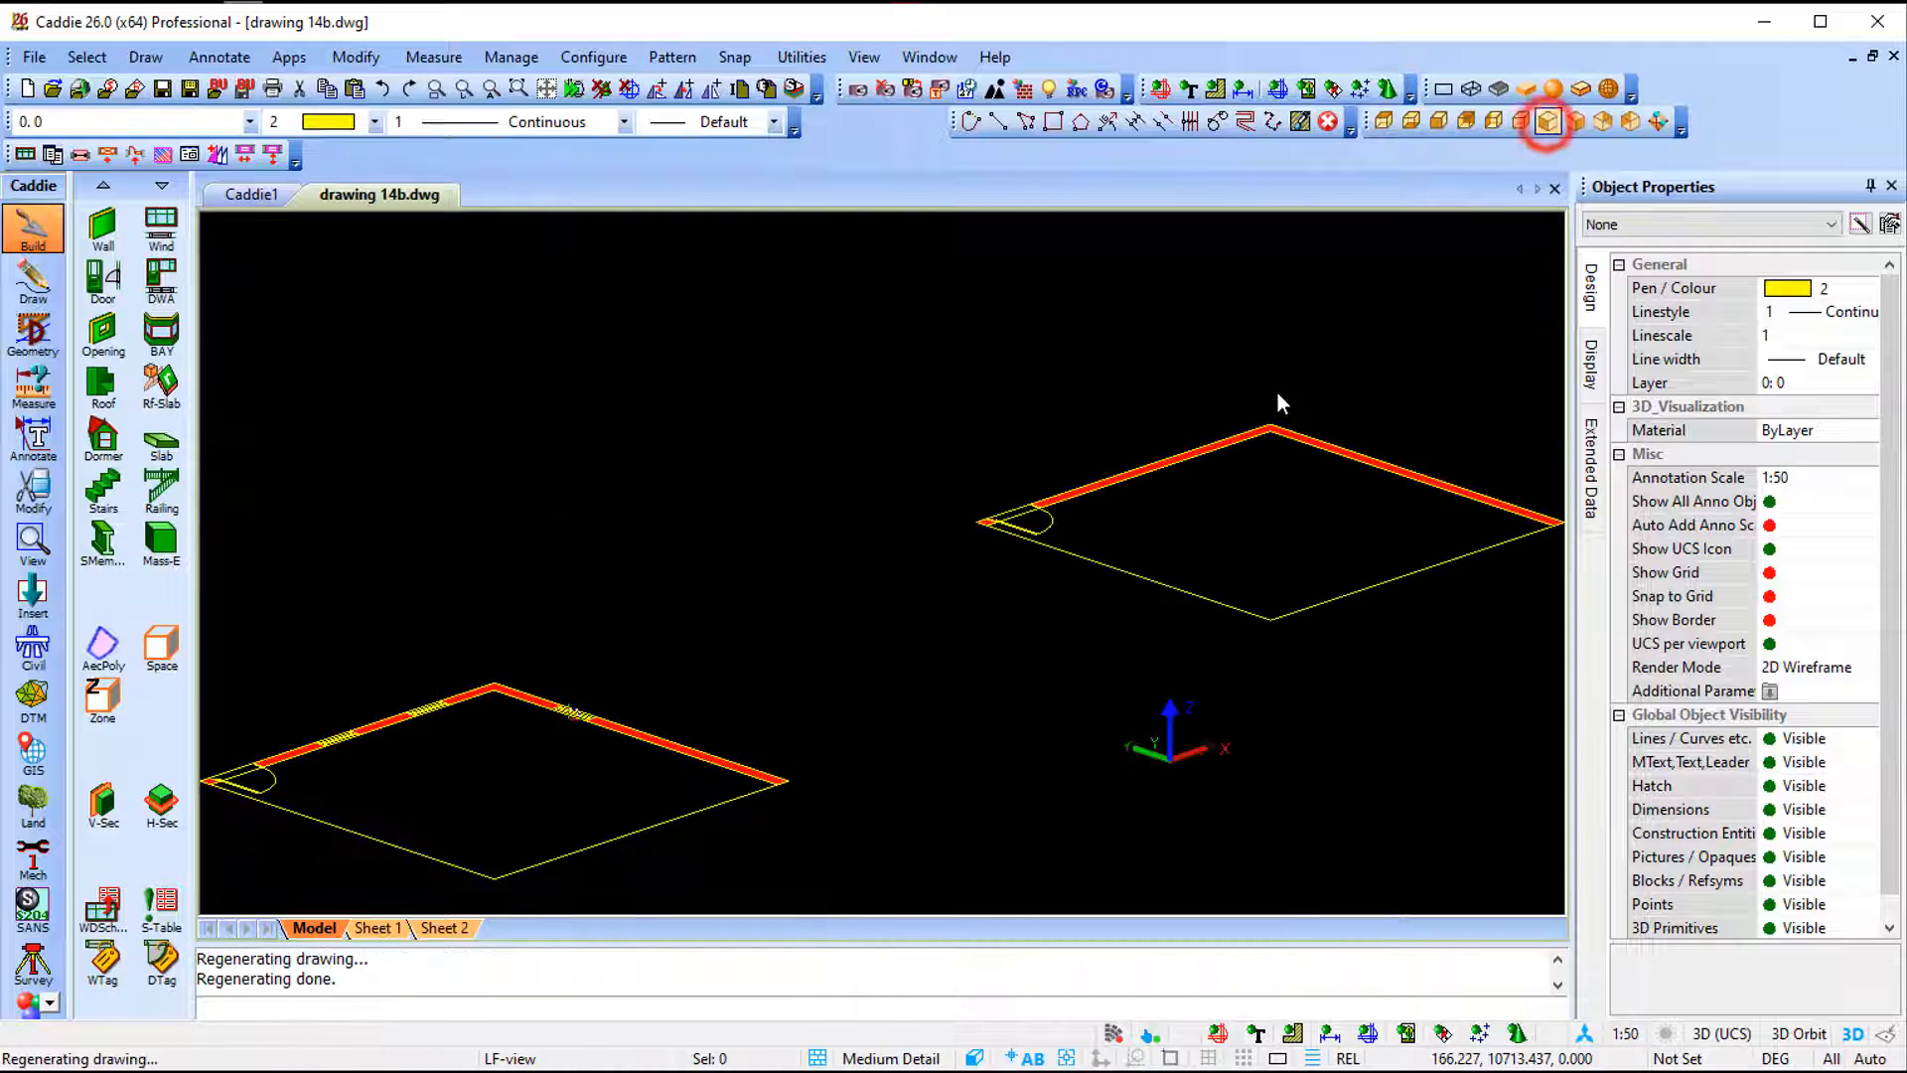
{"action": "middle_click_drag", "start_coordinate": [969, 440], "coordinate": [1081, 434]}
{"action": "scroll", "coordinate": [658, 542], "scroll_direction": "up", "scroll_amount": 4}
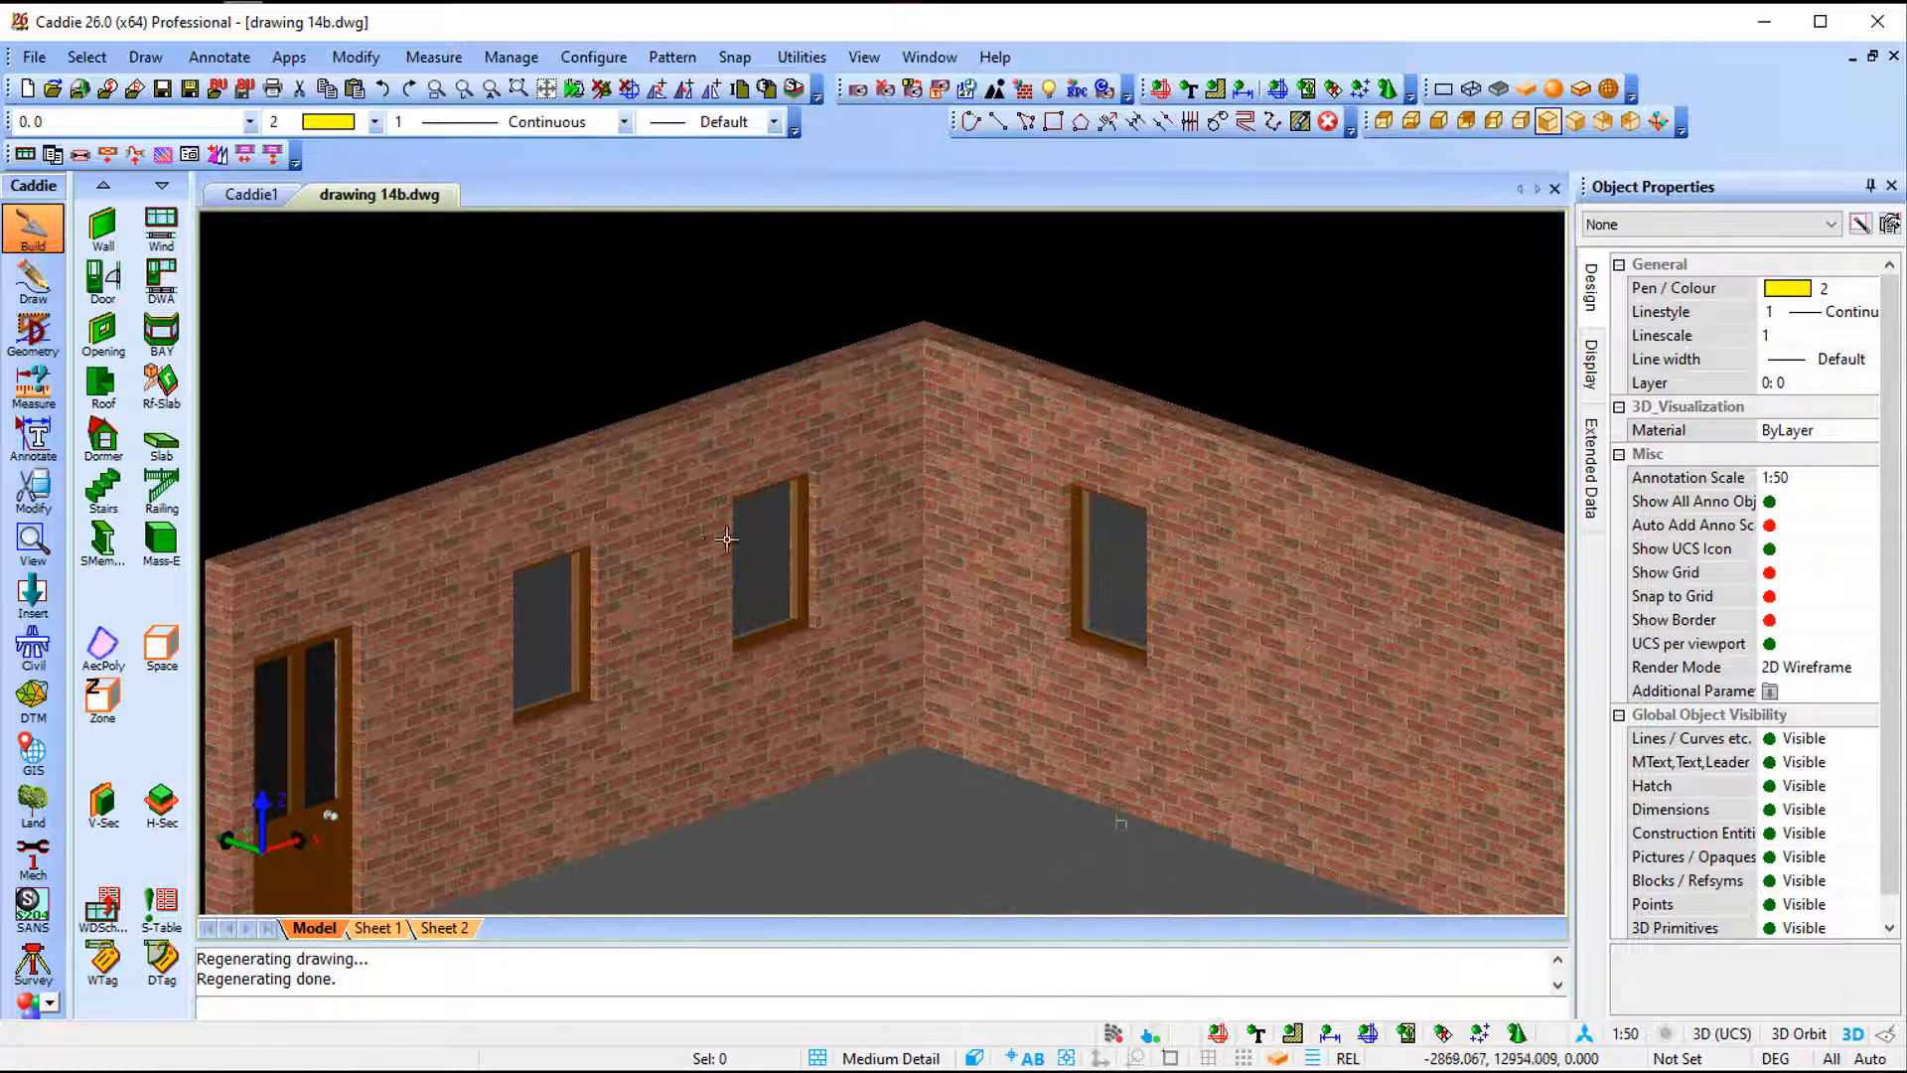
{"action": "left_click", "coordinate": [553, 646]}
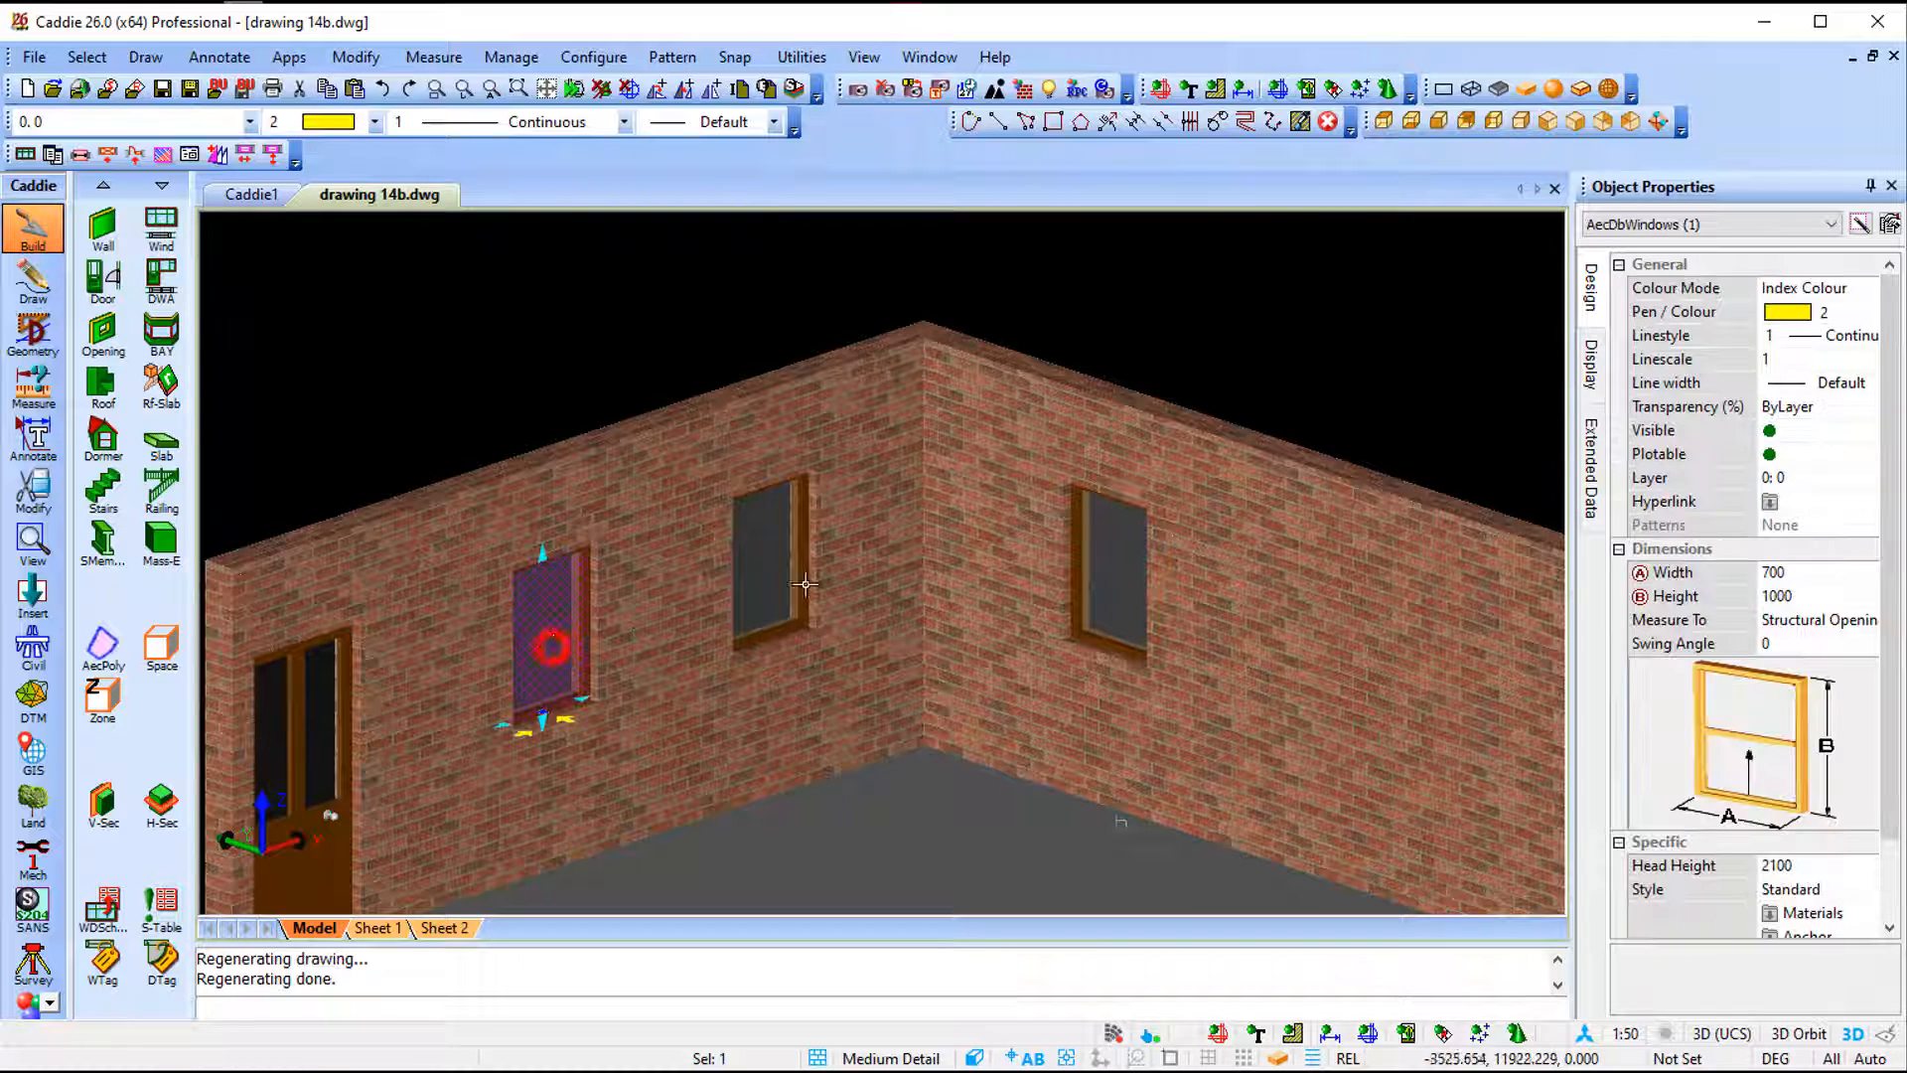
{"action": "left_click", "coordinate": [774, 574]}
{"action": "left_click", "coordinate": [1106, 608]}
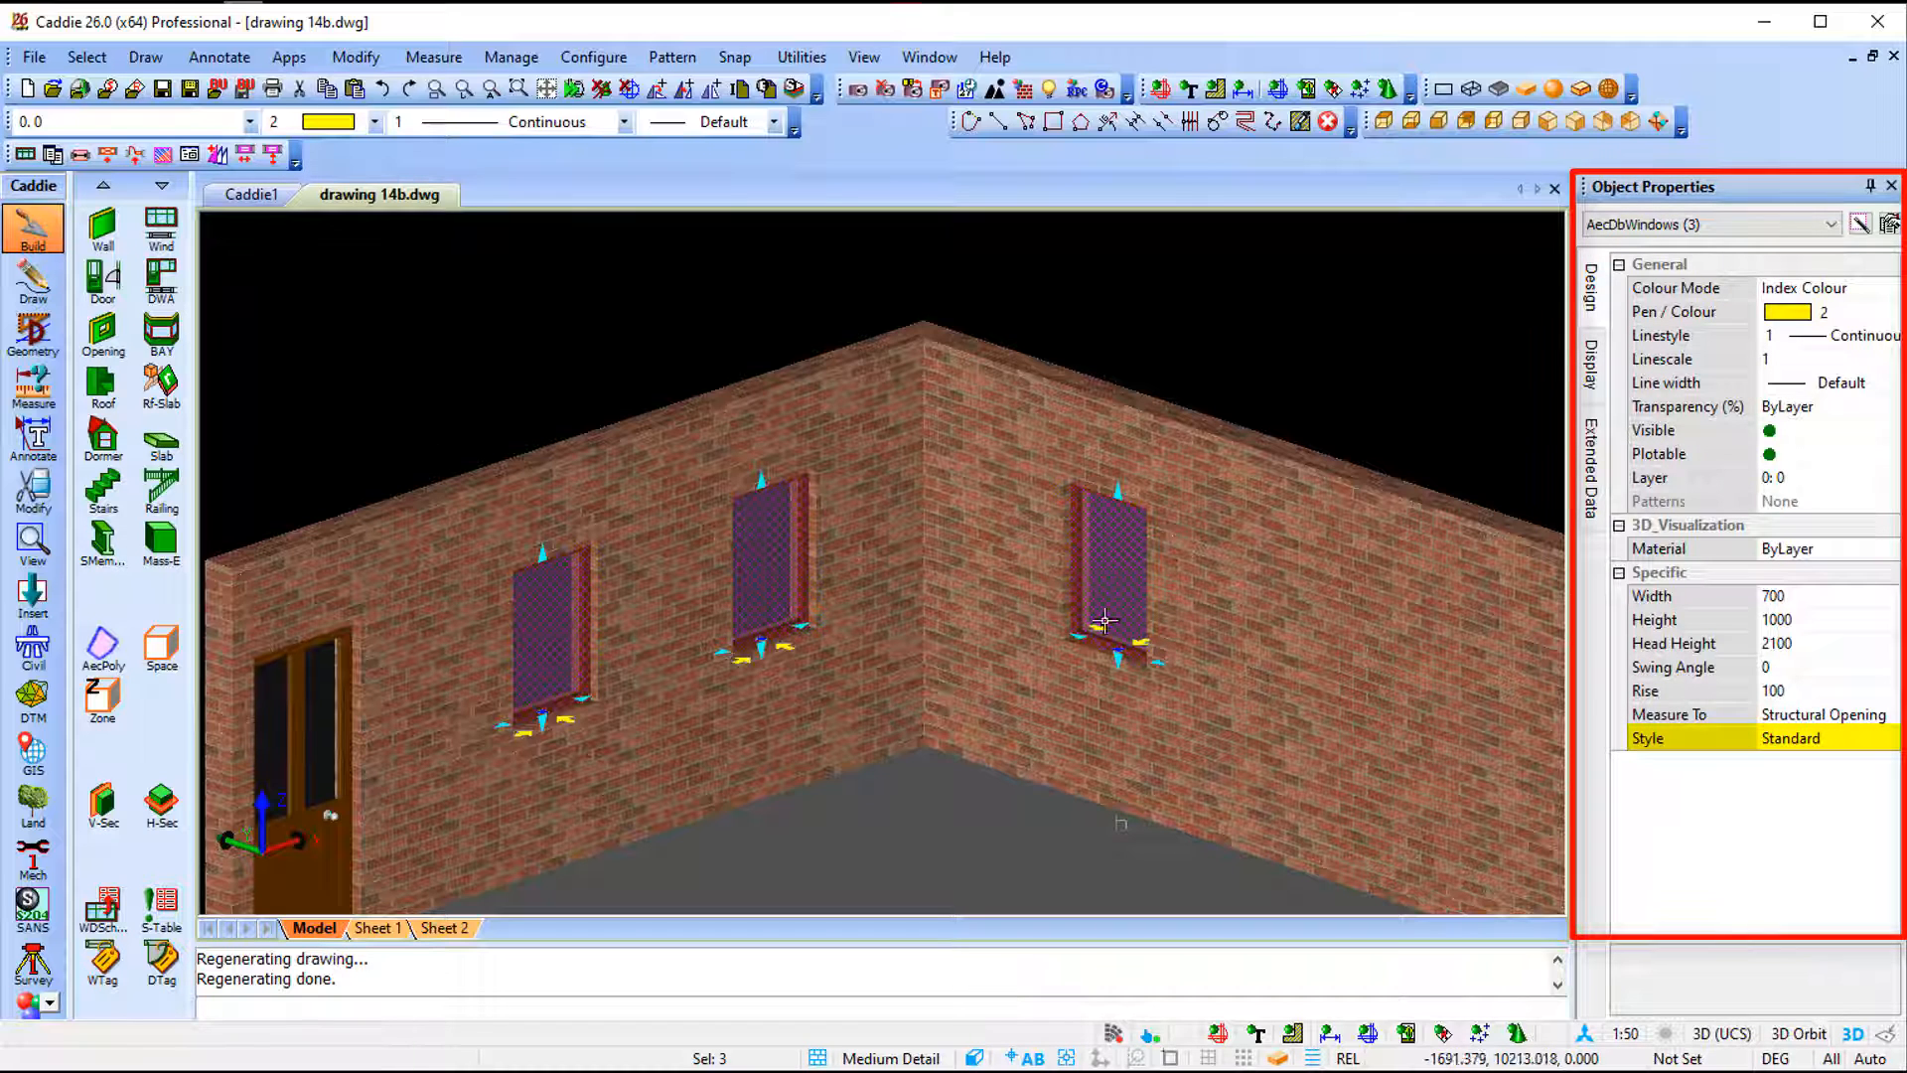
{"action": "key", "text": "Escape"}
{"action": "scroll", "coordinate": [462, 294], "scroll_direction": "down", "scroll_amount": 1}
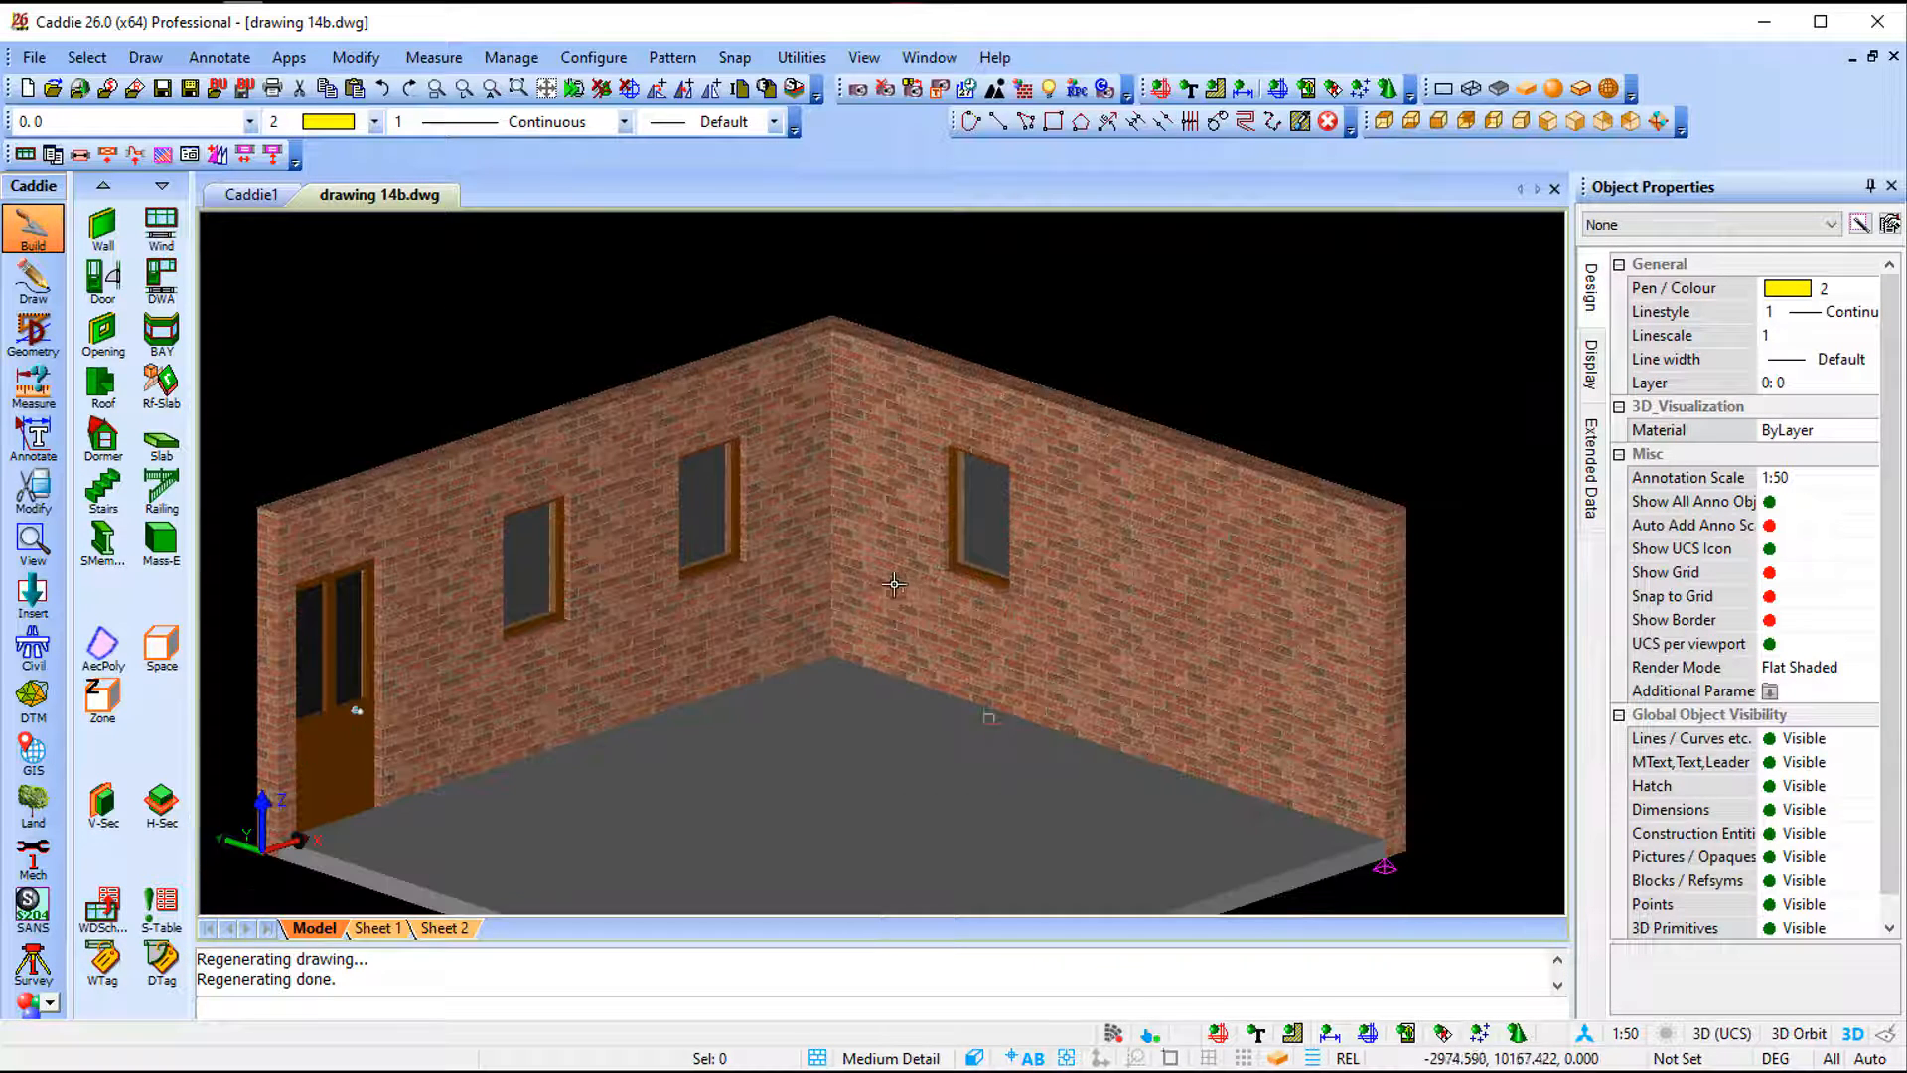
- Copy and apply a new window style named SOURCE Copy of Standard to the window on the right wall
{"action": "left_click", "coordinate": [976, 563]}
{"action": "right_click", "coordinate": [975, 562]}
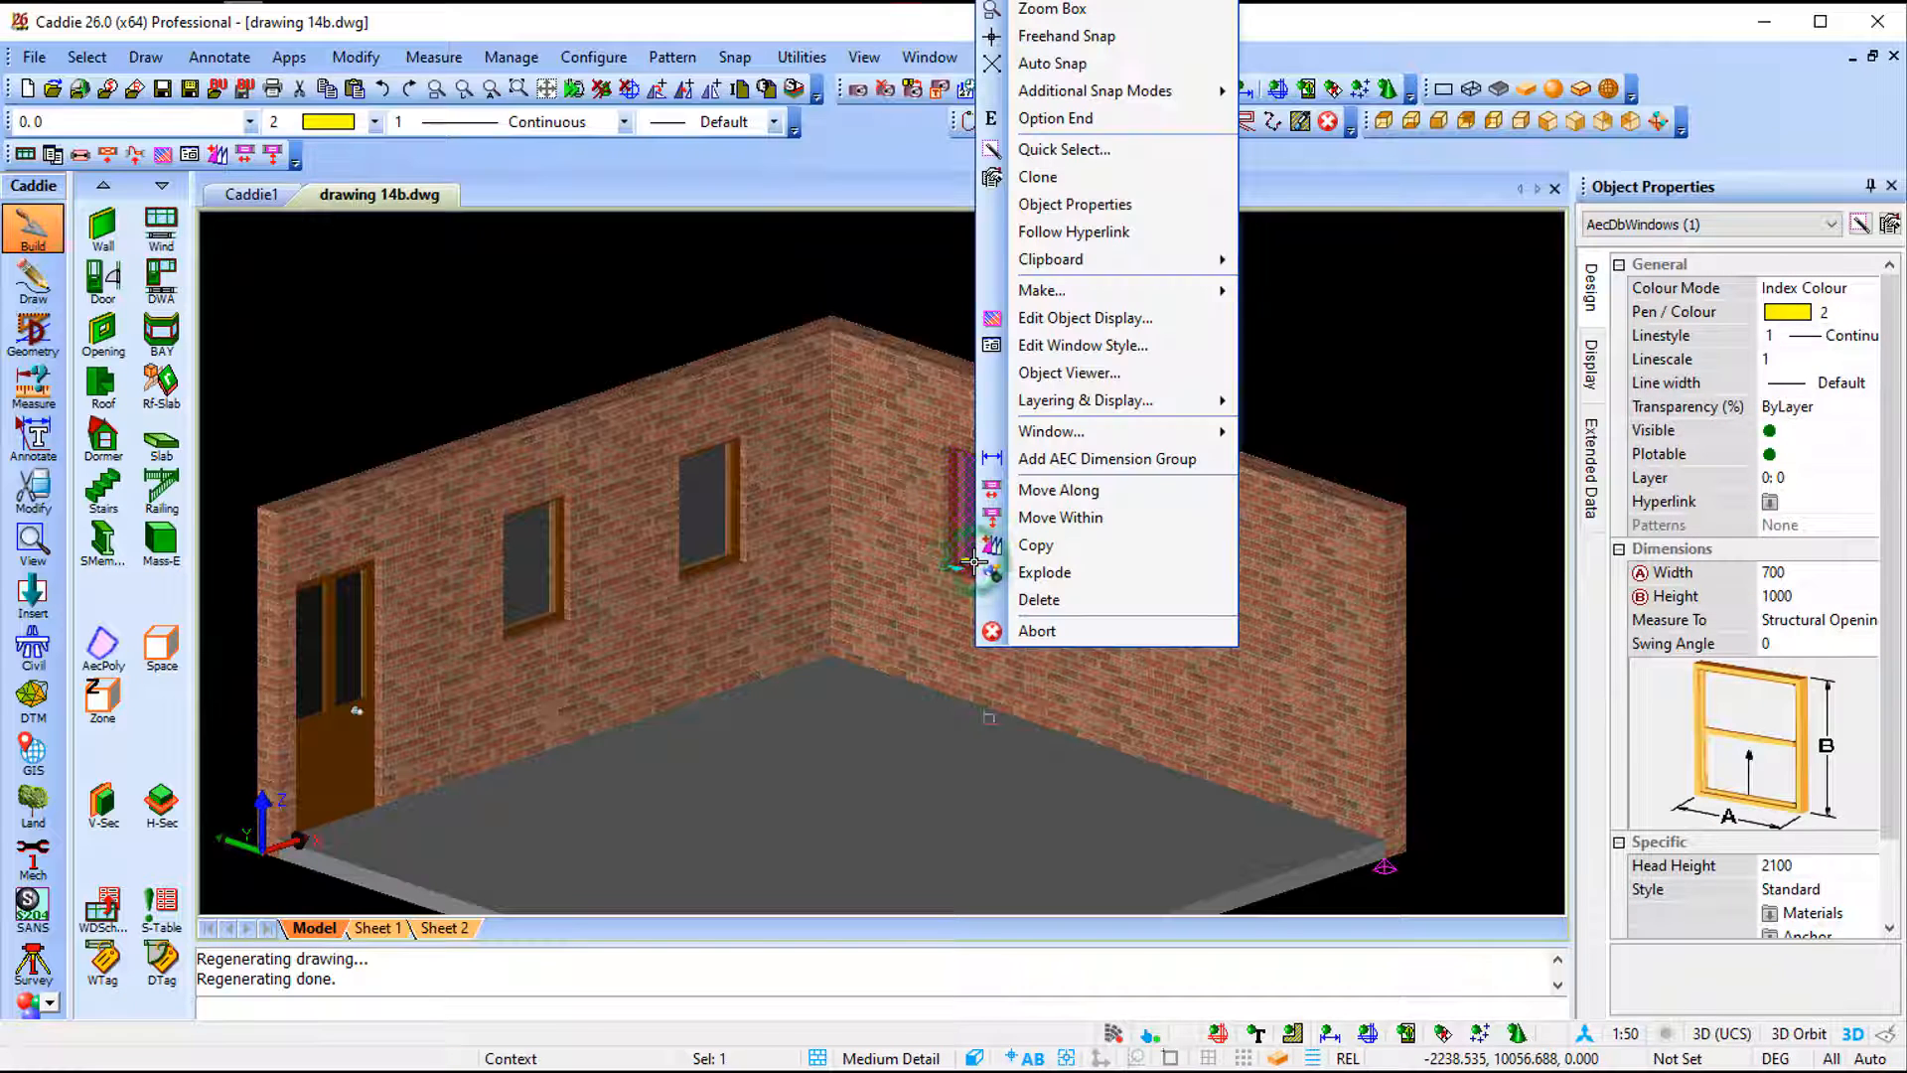
{"action": "mouse_move", "coordinate": [1072, 444]}
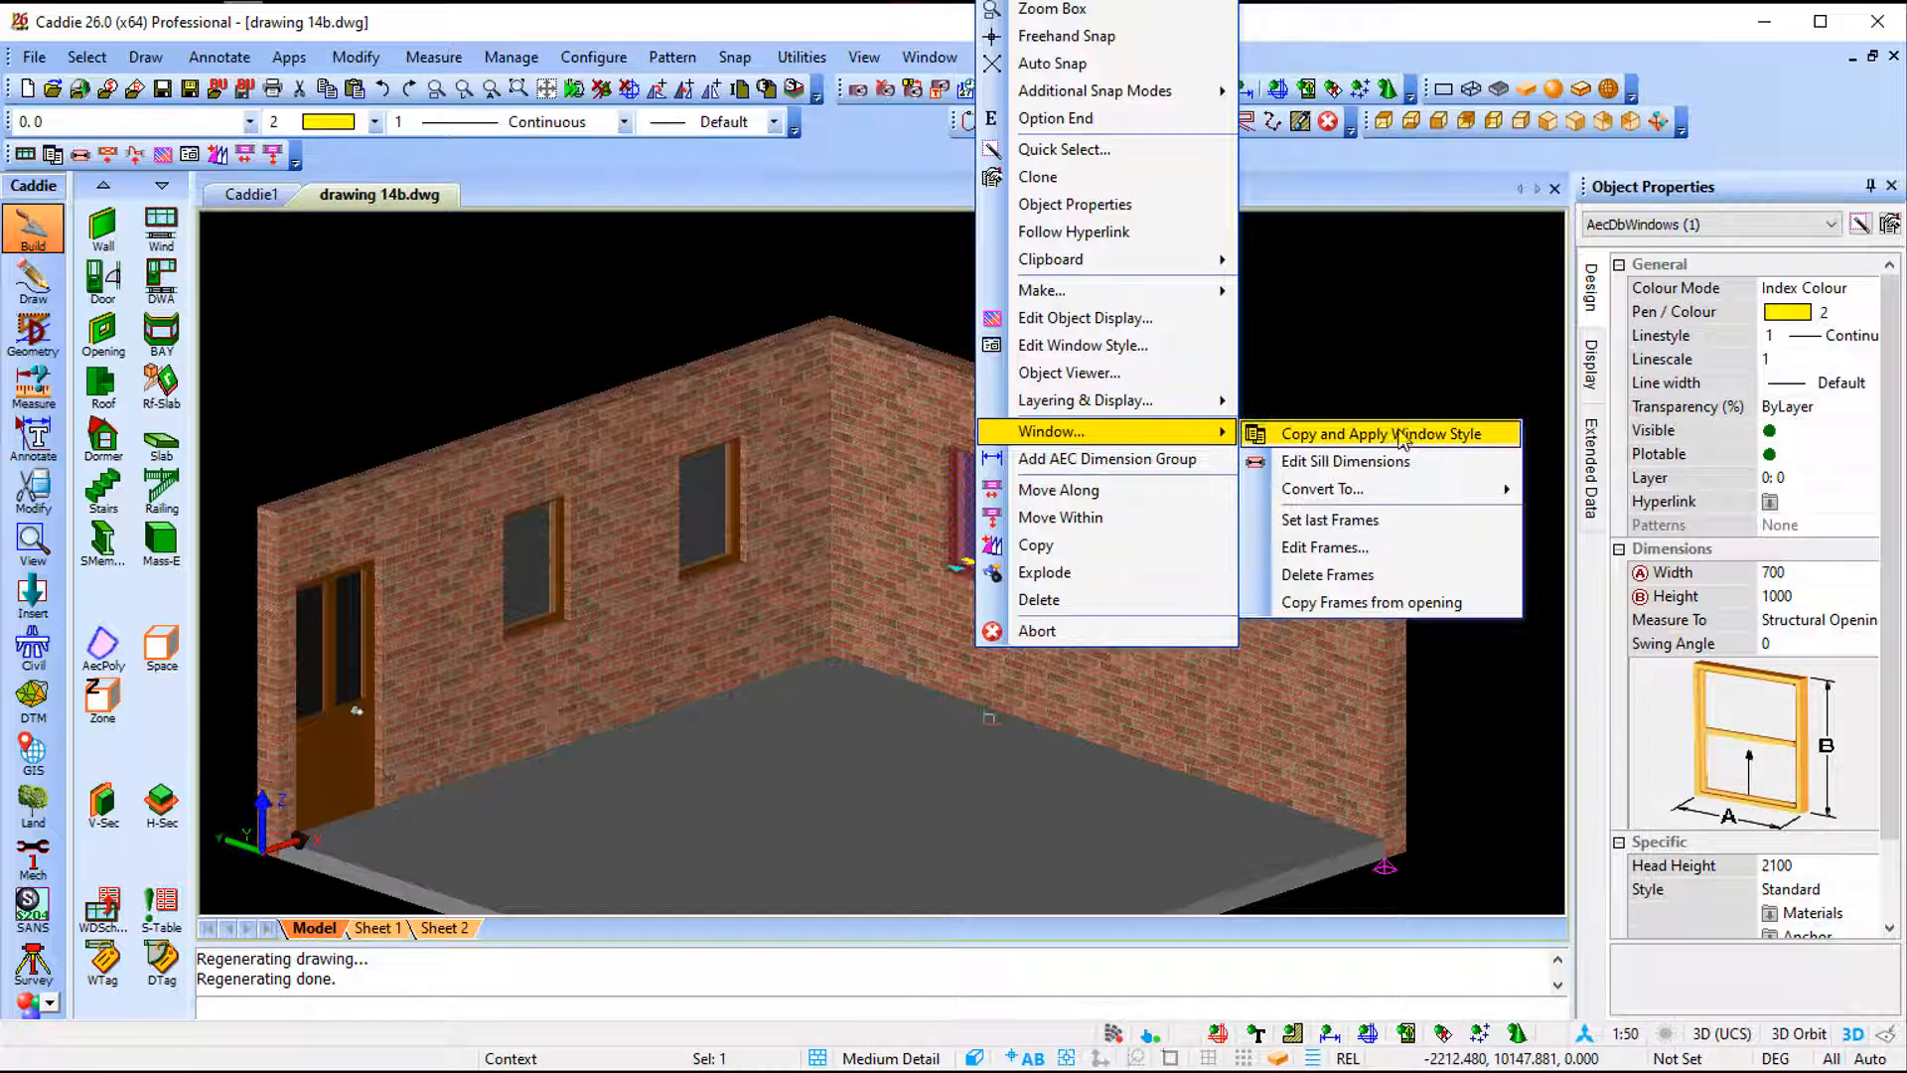
{"action": "left_click", "coordinate": [1440, 438]}
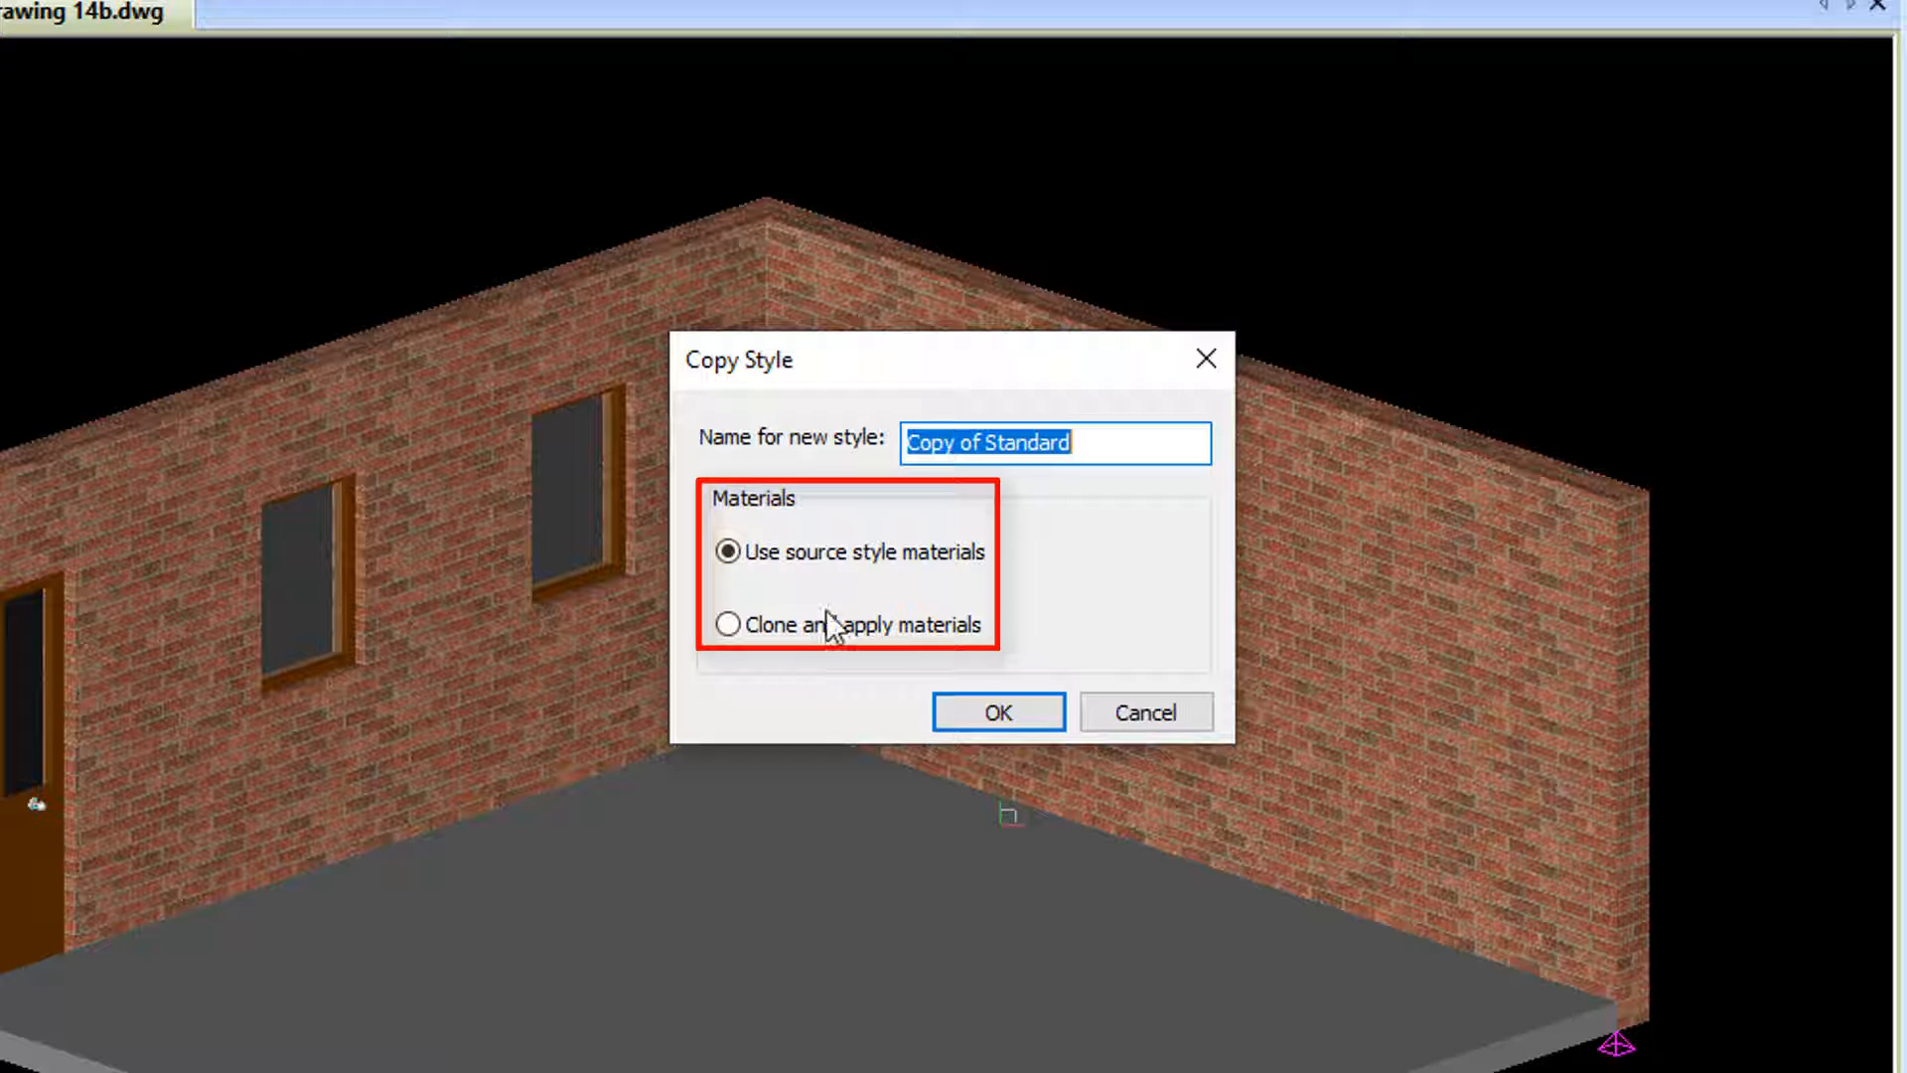
{"action": "left_click", "coordinate": [910, 444]}
{"action": "type", "text": "SOUR"}
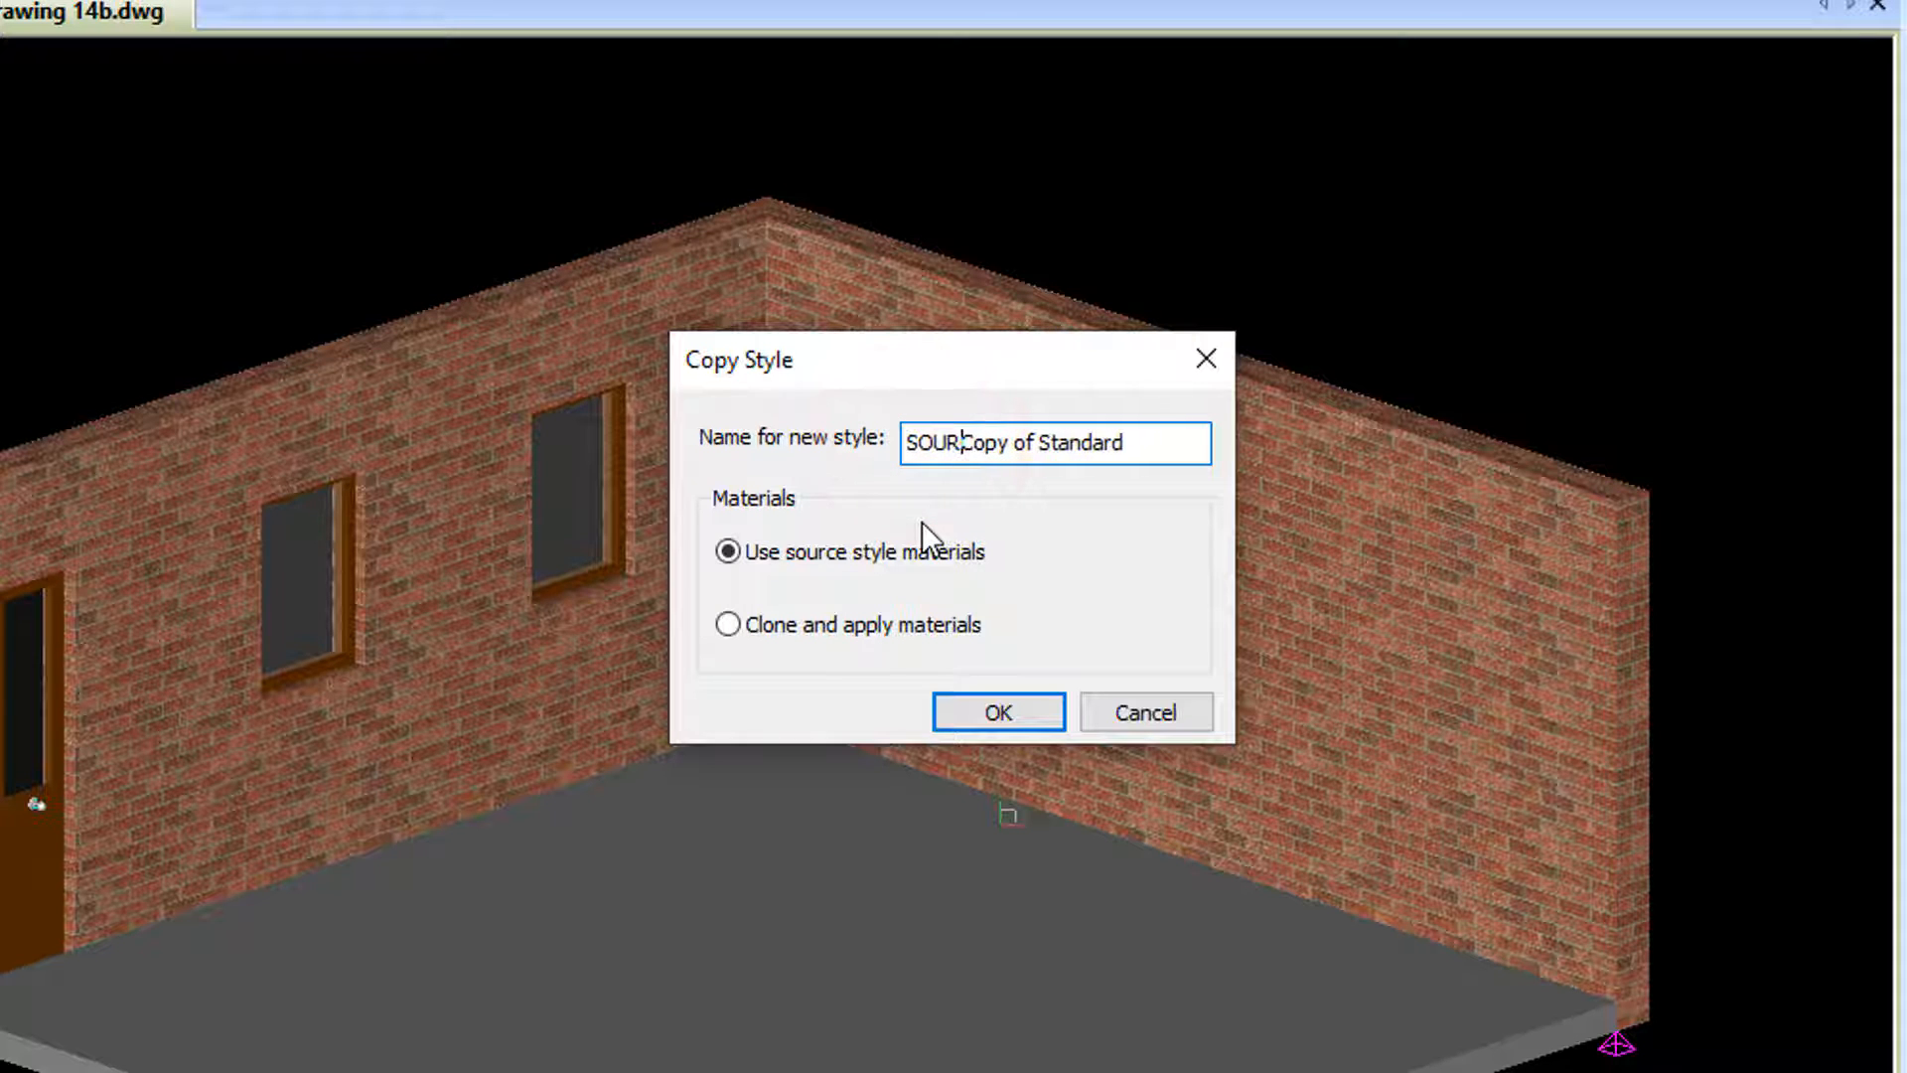
{"action": "type", "text": "CE"}
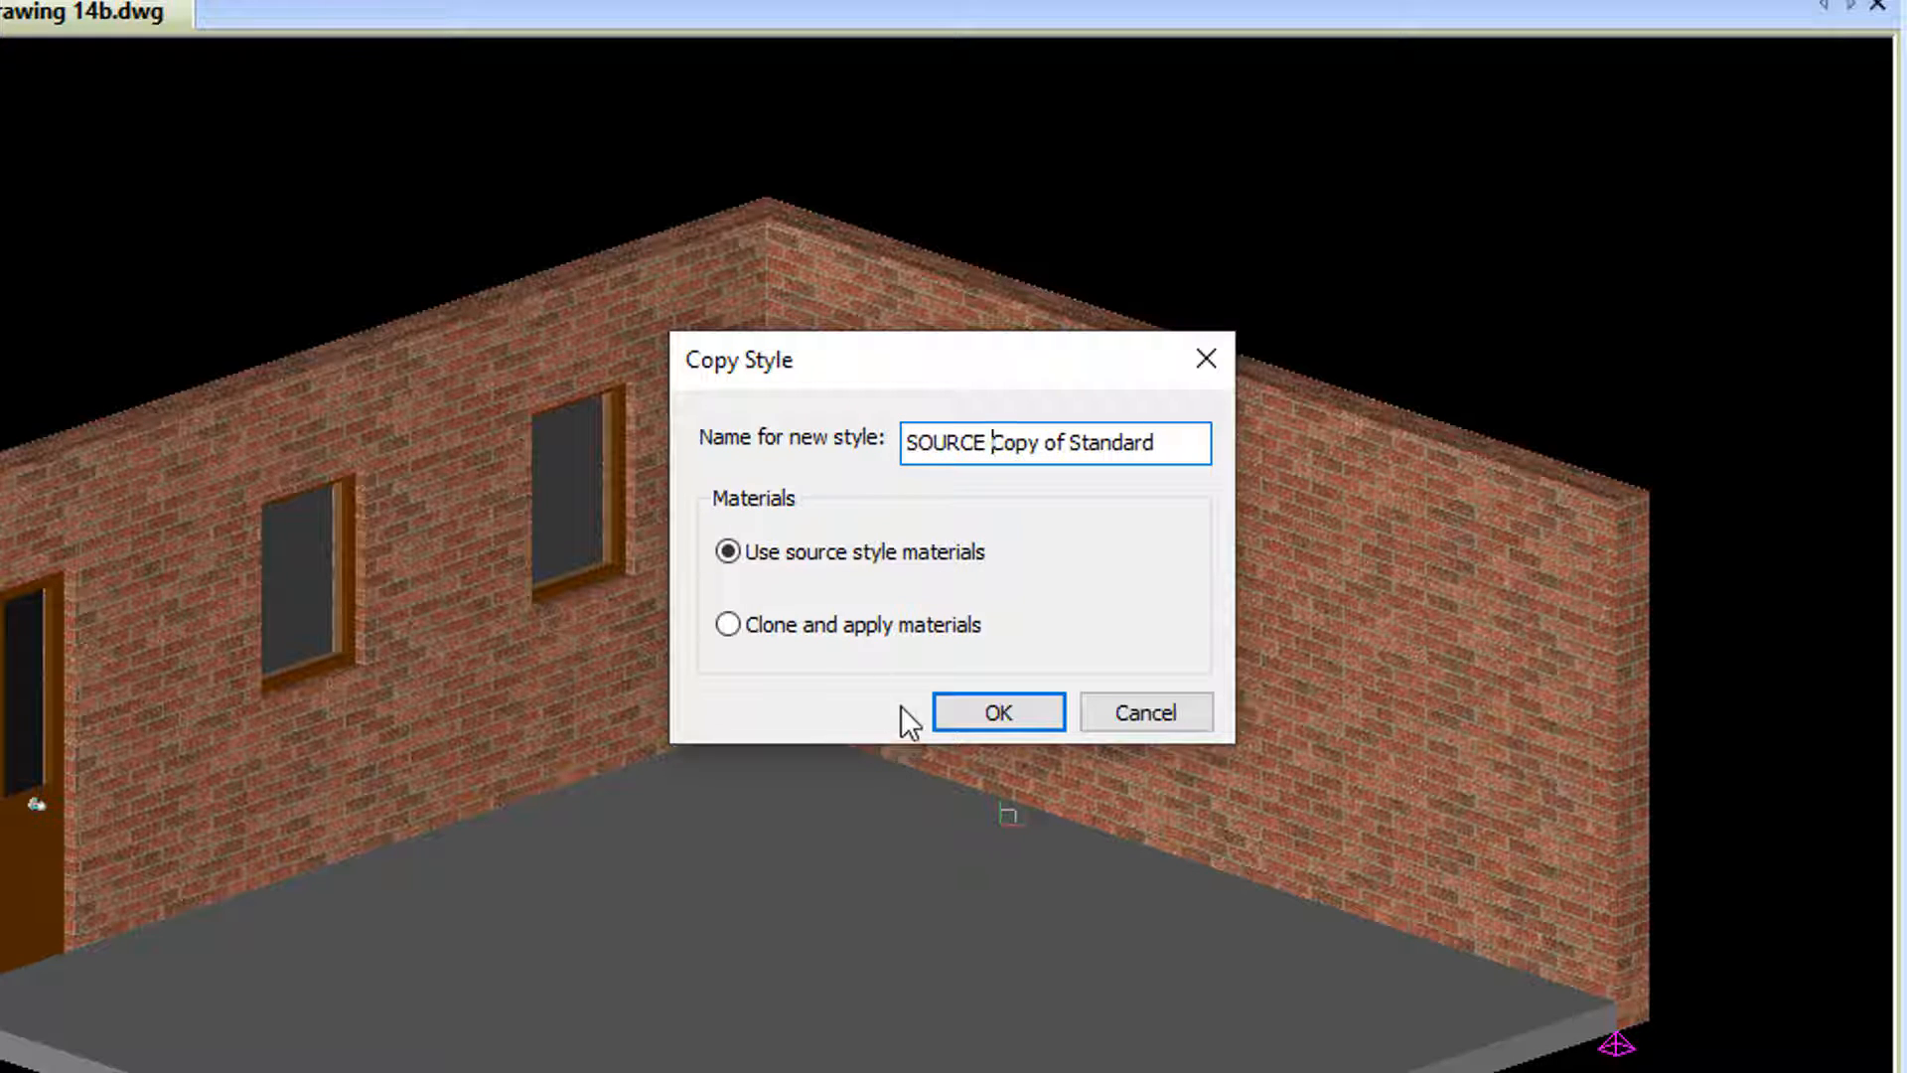
{"action": "left_click", "coordinate": [987, 713]}
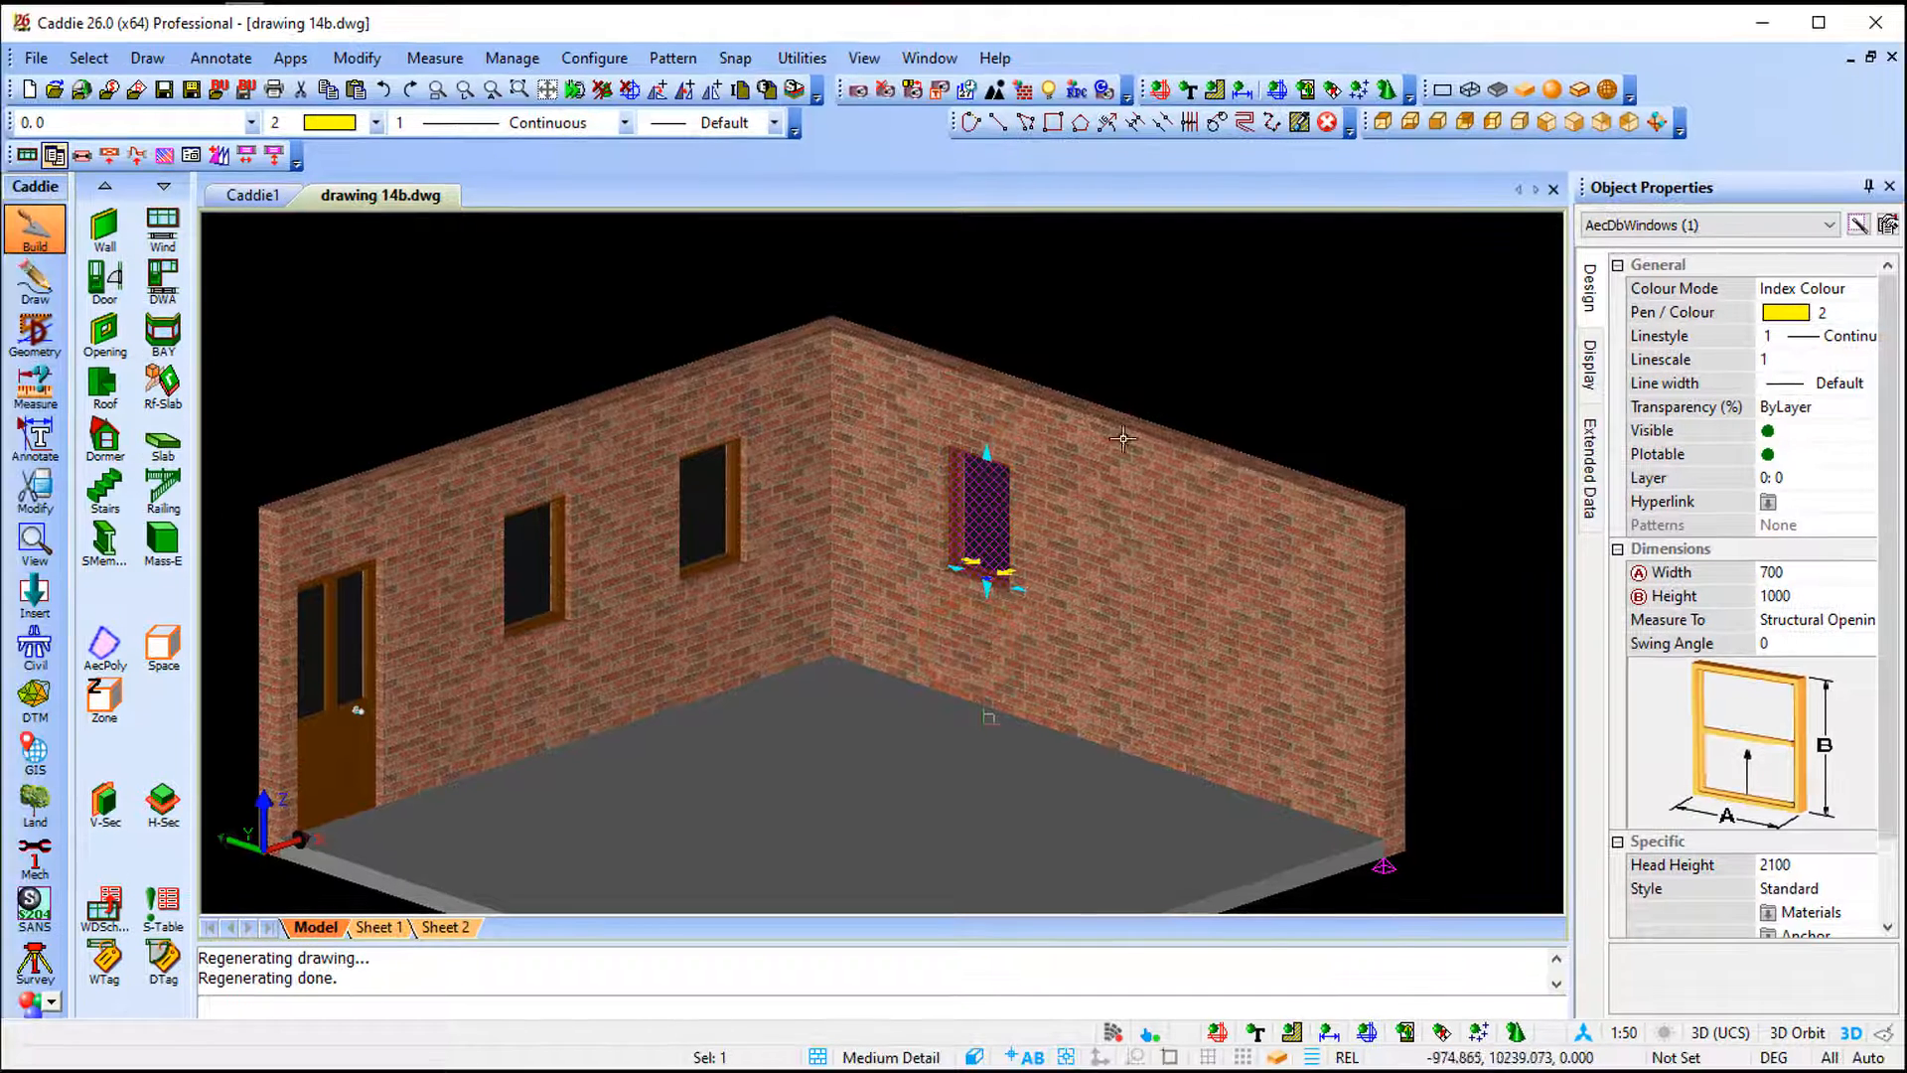
{"action": "key", "text": "Escape"}
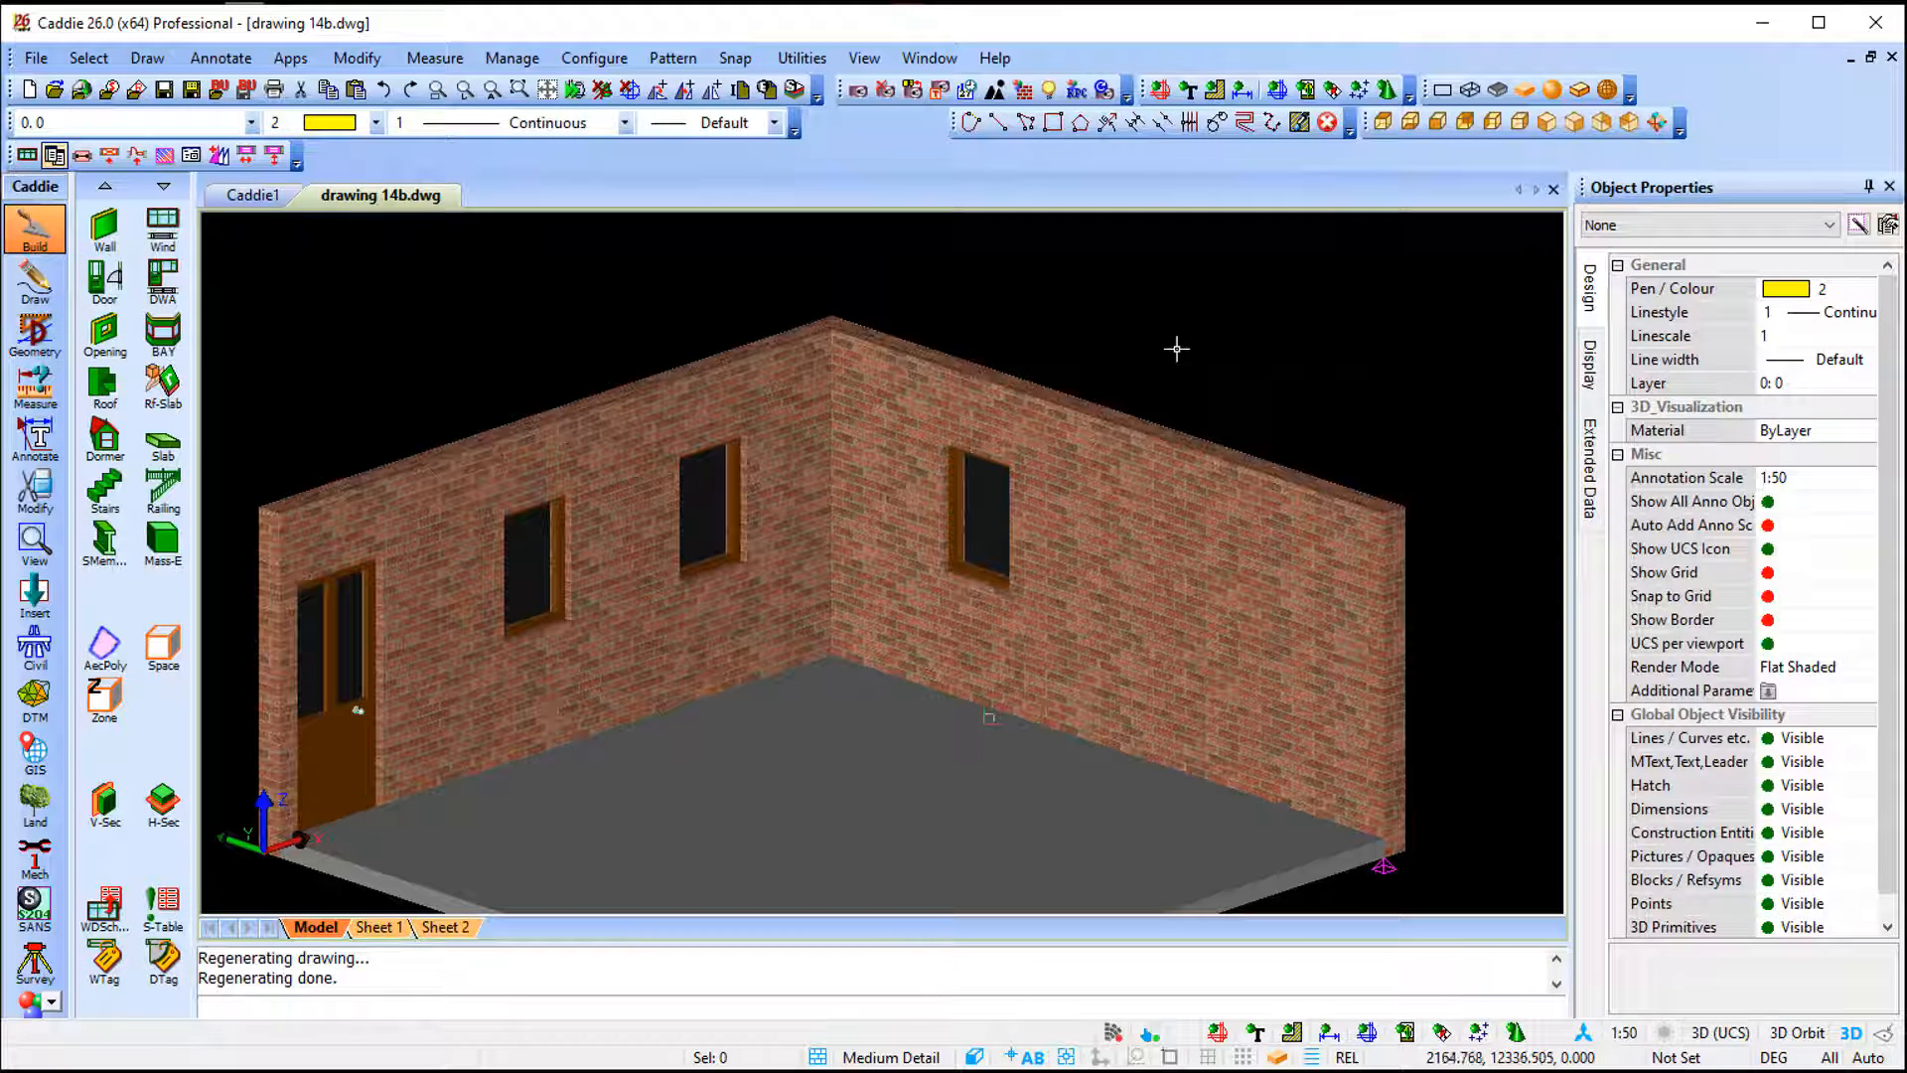
- Set the predefined shape of the SOURCE Copy of Standard window style to Half Round and apply it
{"action": "double_click", "coordinate": [986, 563]}
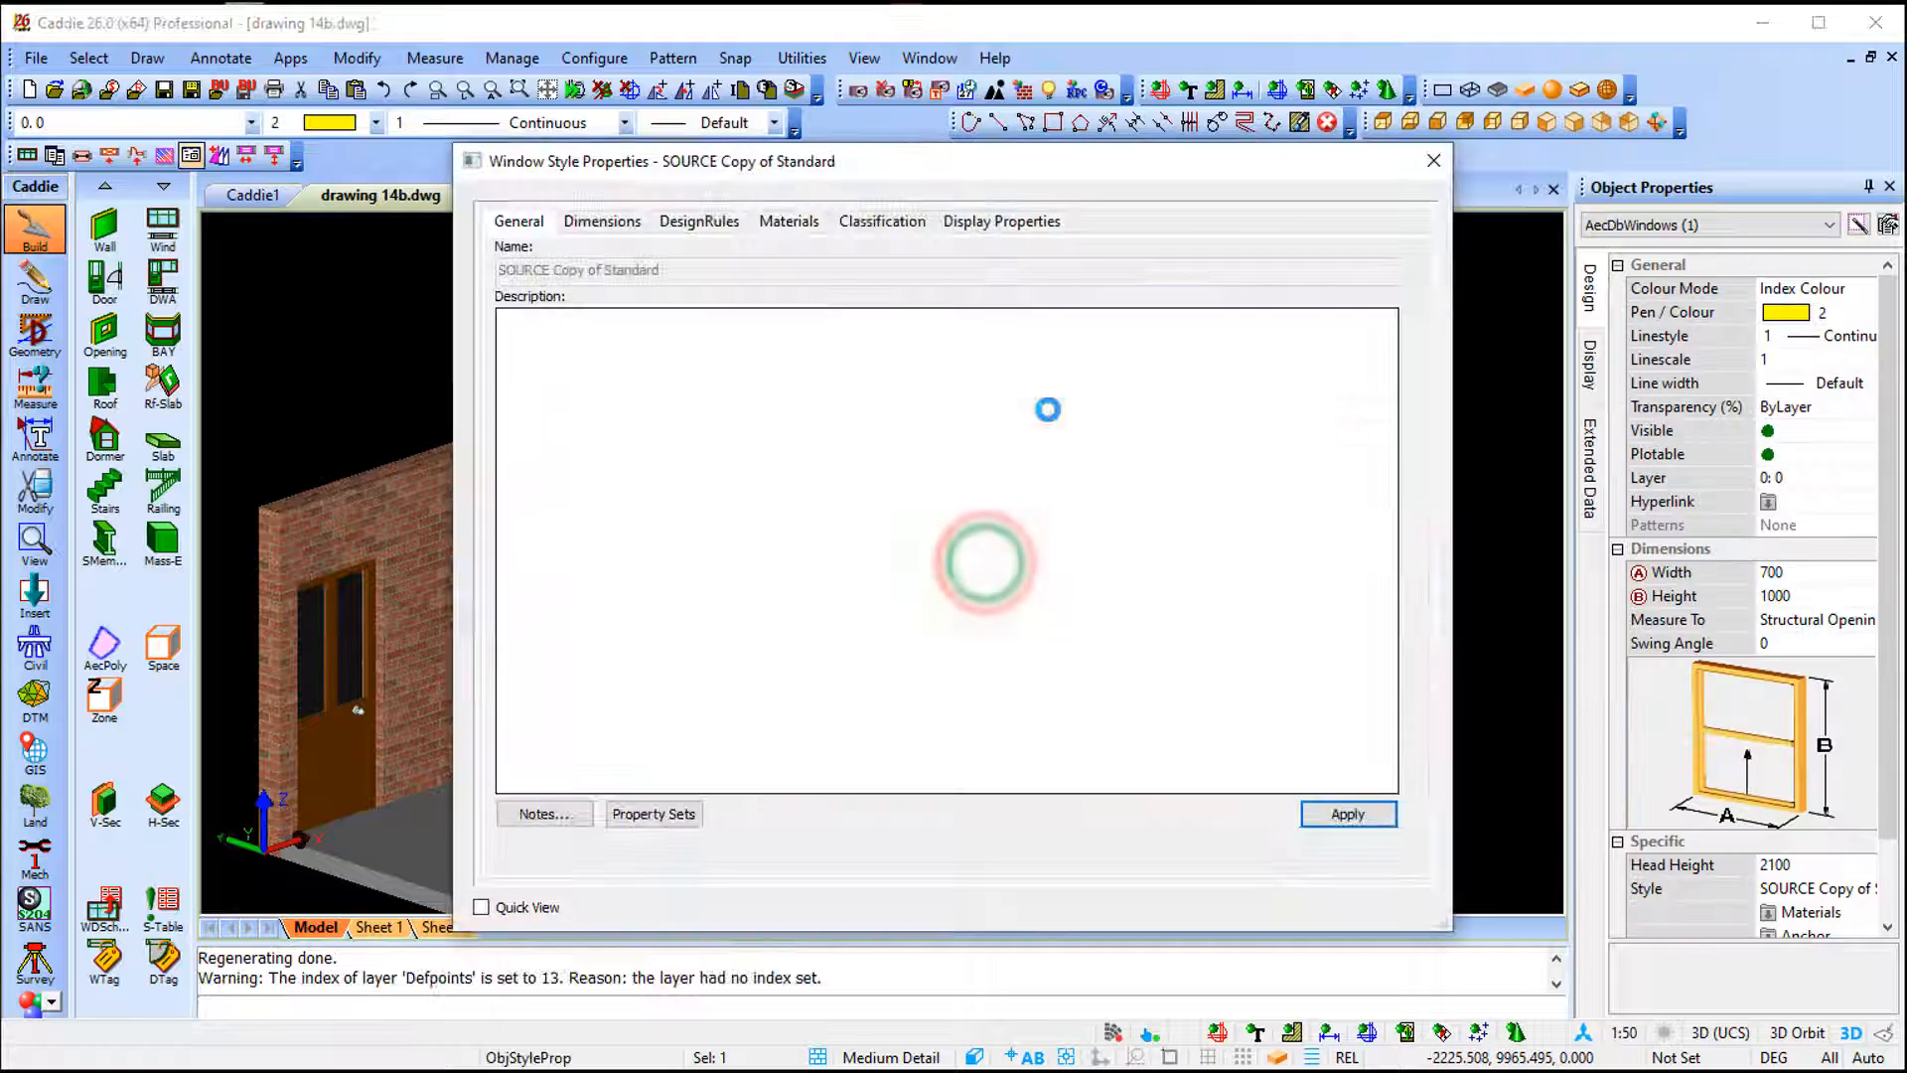
{"action": "left_click", "coordinate": [704, 224]}
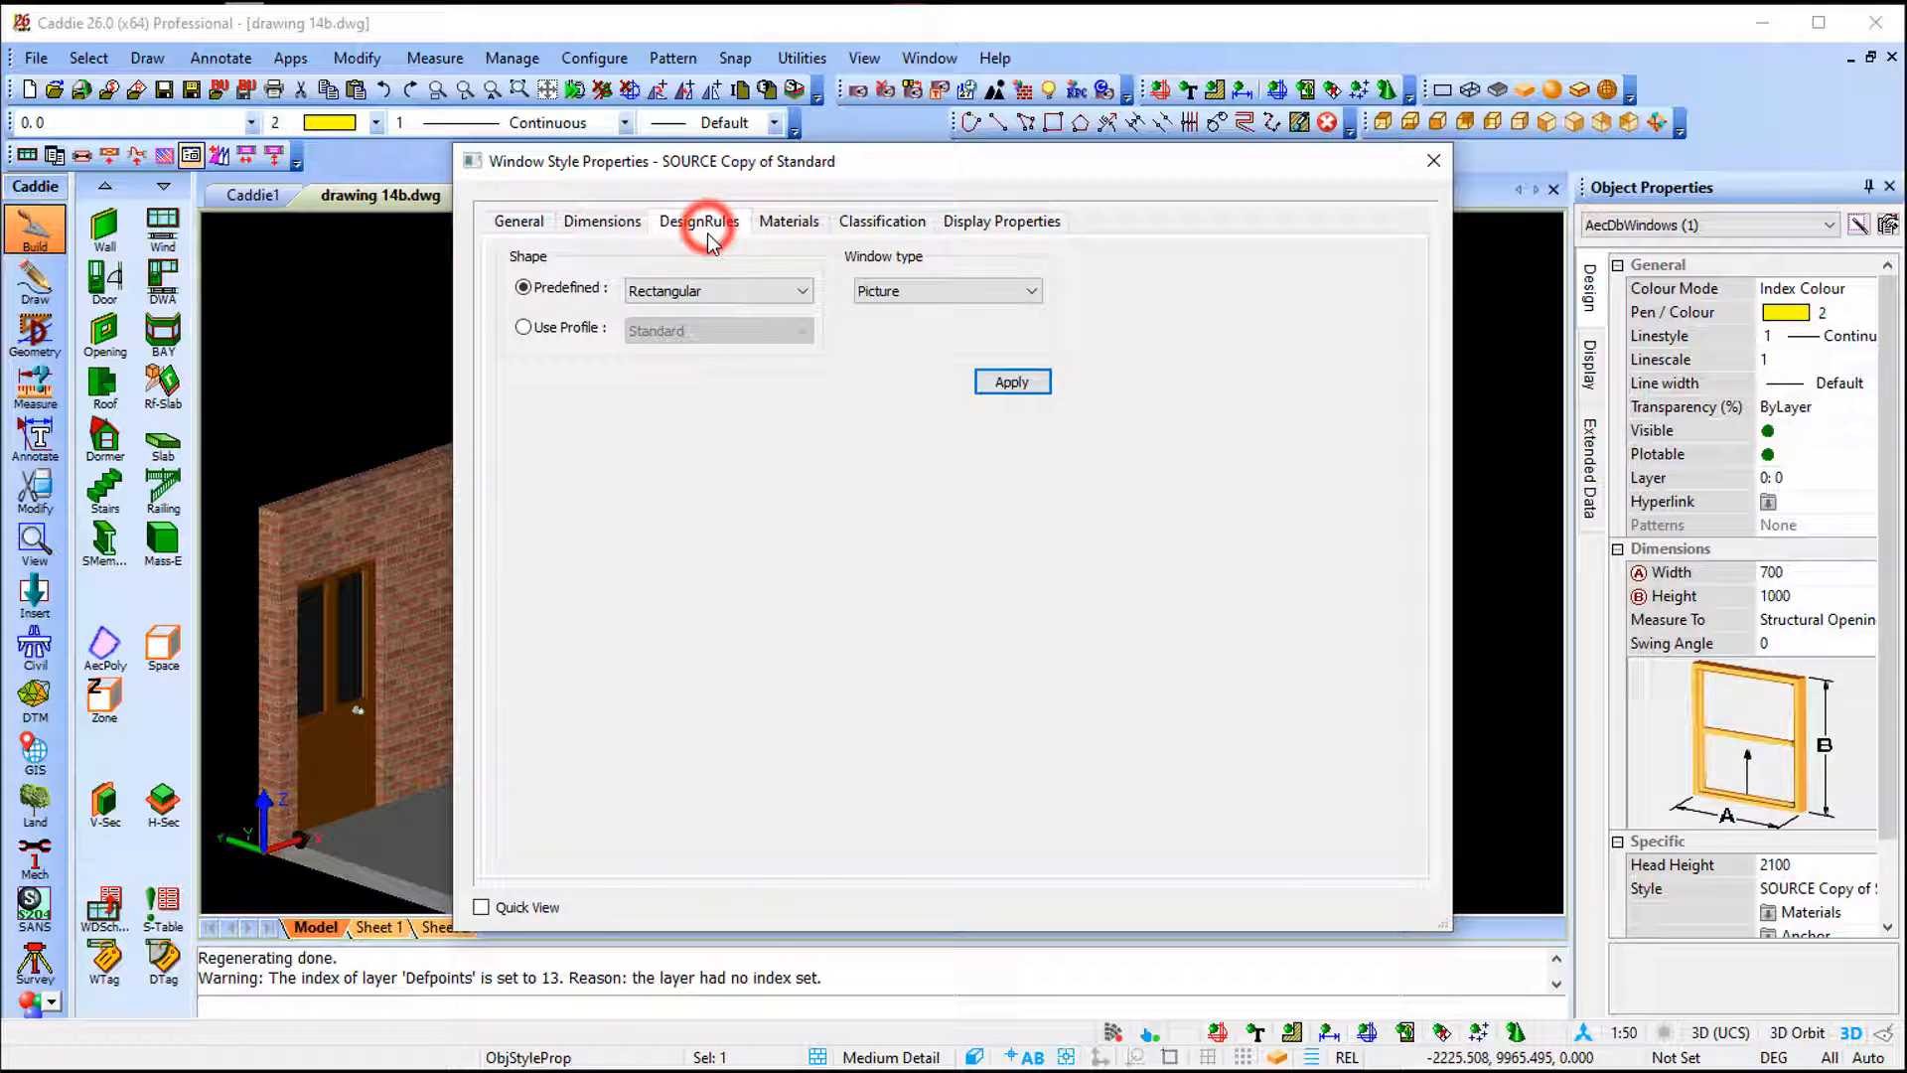
{"action": "left_click", "coordinate": [741, 288]}
{"action": "left_click", "coordinate": [715, 341]}
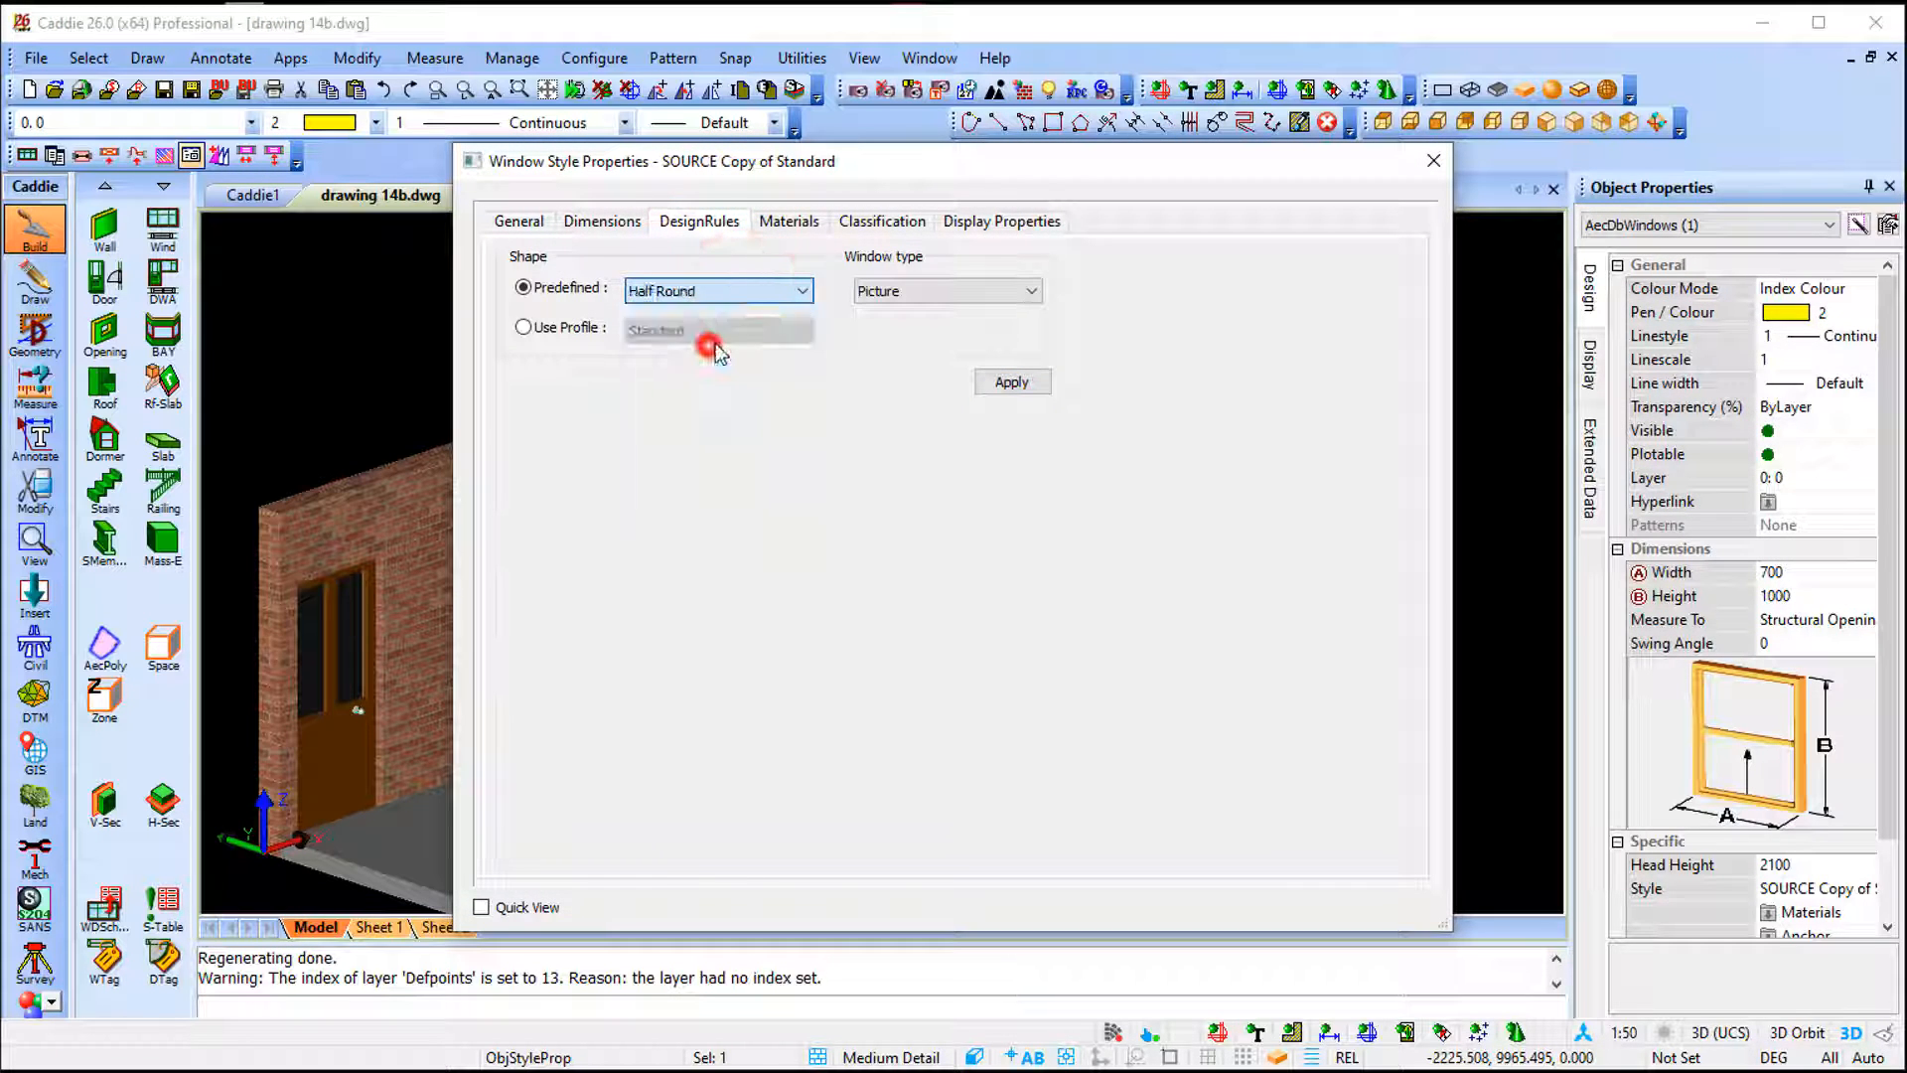
{"action": "left_click", "coordinate": [1033, 383]}
{"action": "left_click", "coordinate": [1433, 160]}
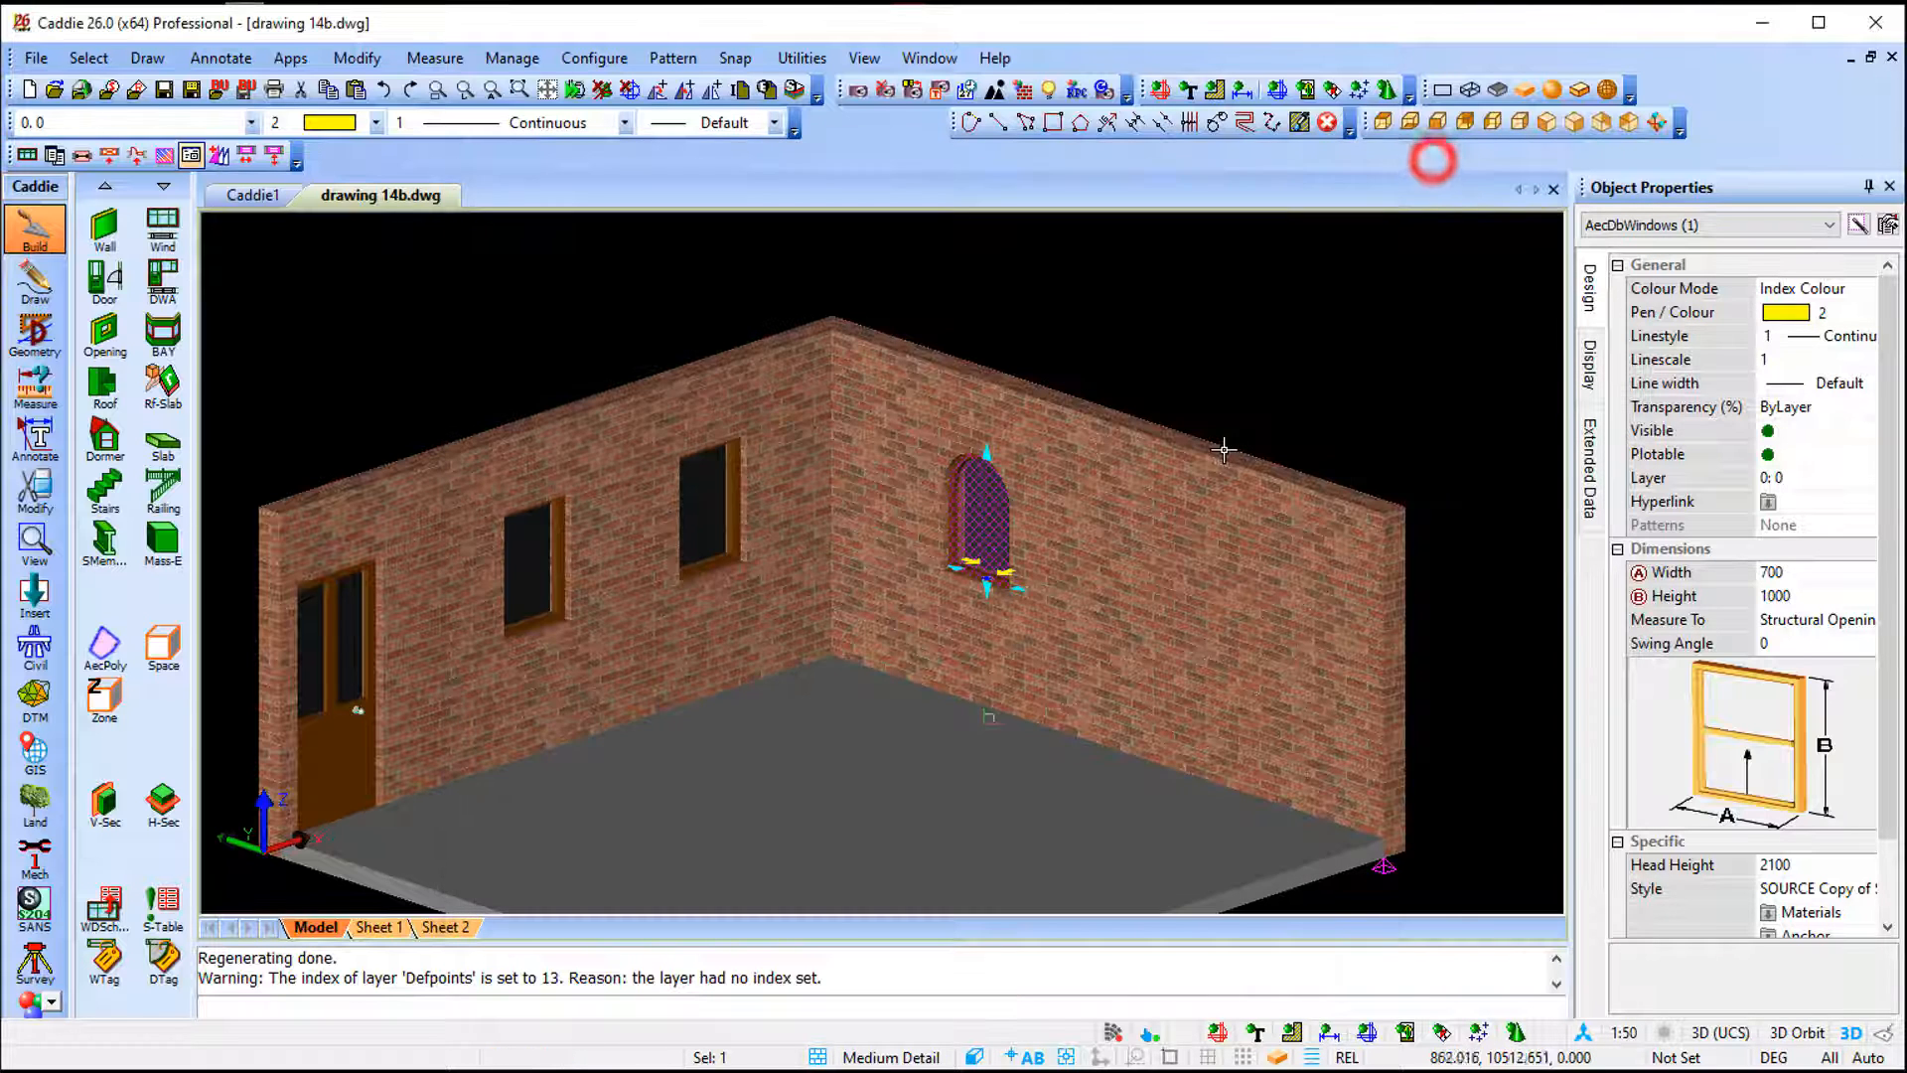
- Select the windows on each wall to compare which window style each one uses
{"action": "right_click", "coordinate": [1240, 376]}
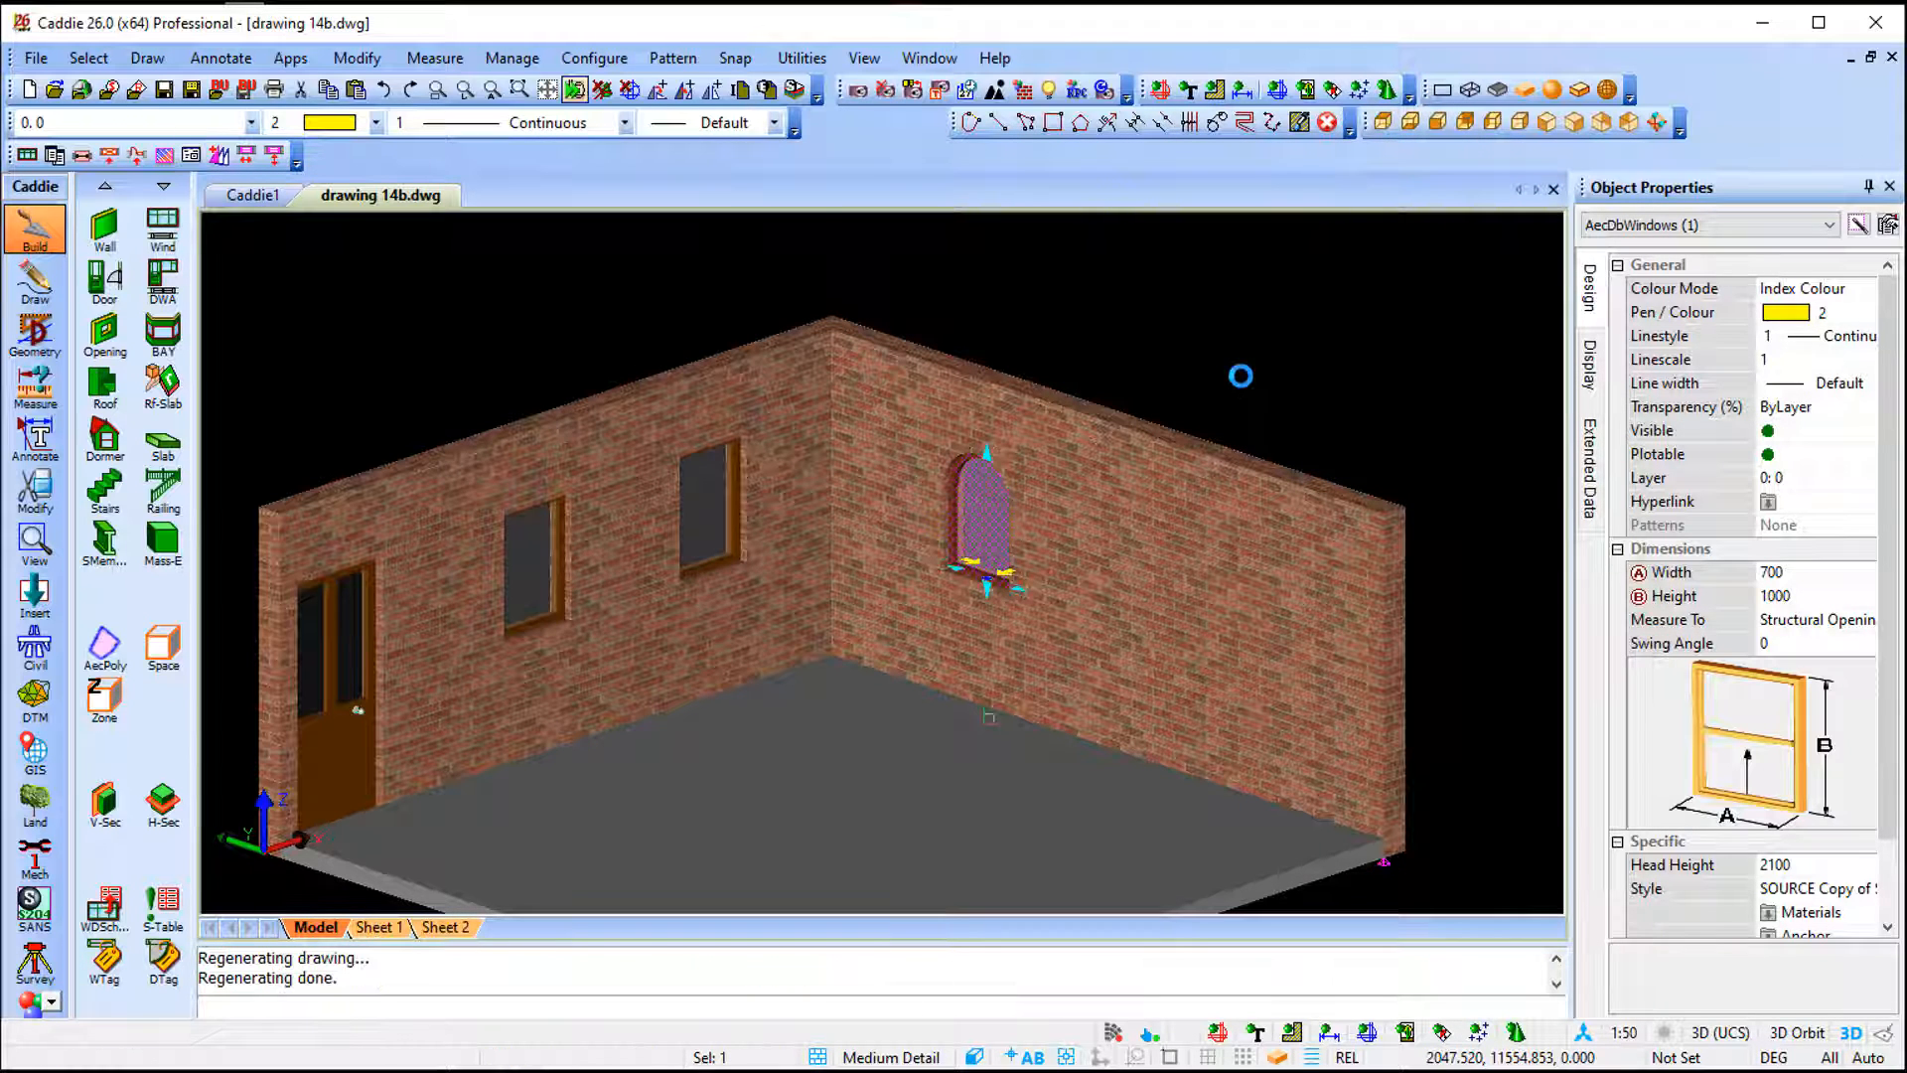
{"action": "key", "text": "Escape"}
{"action": "left_click", "coordinate": [544, 536]}
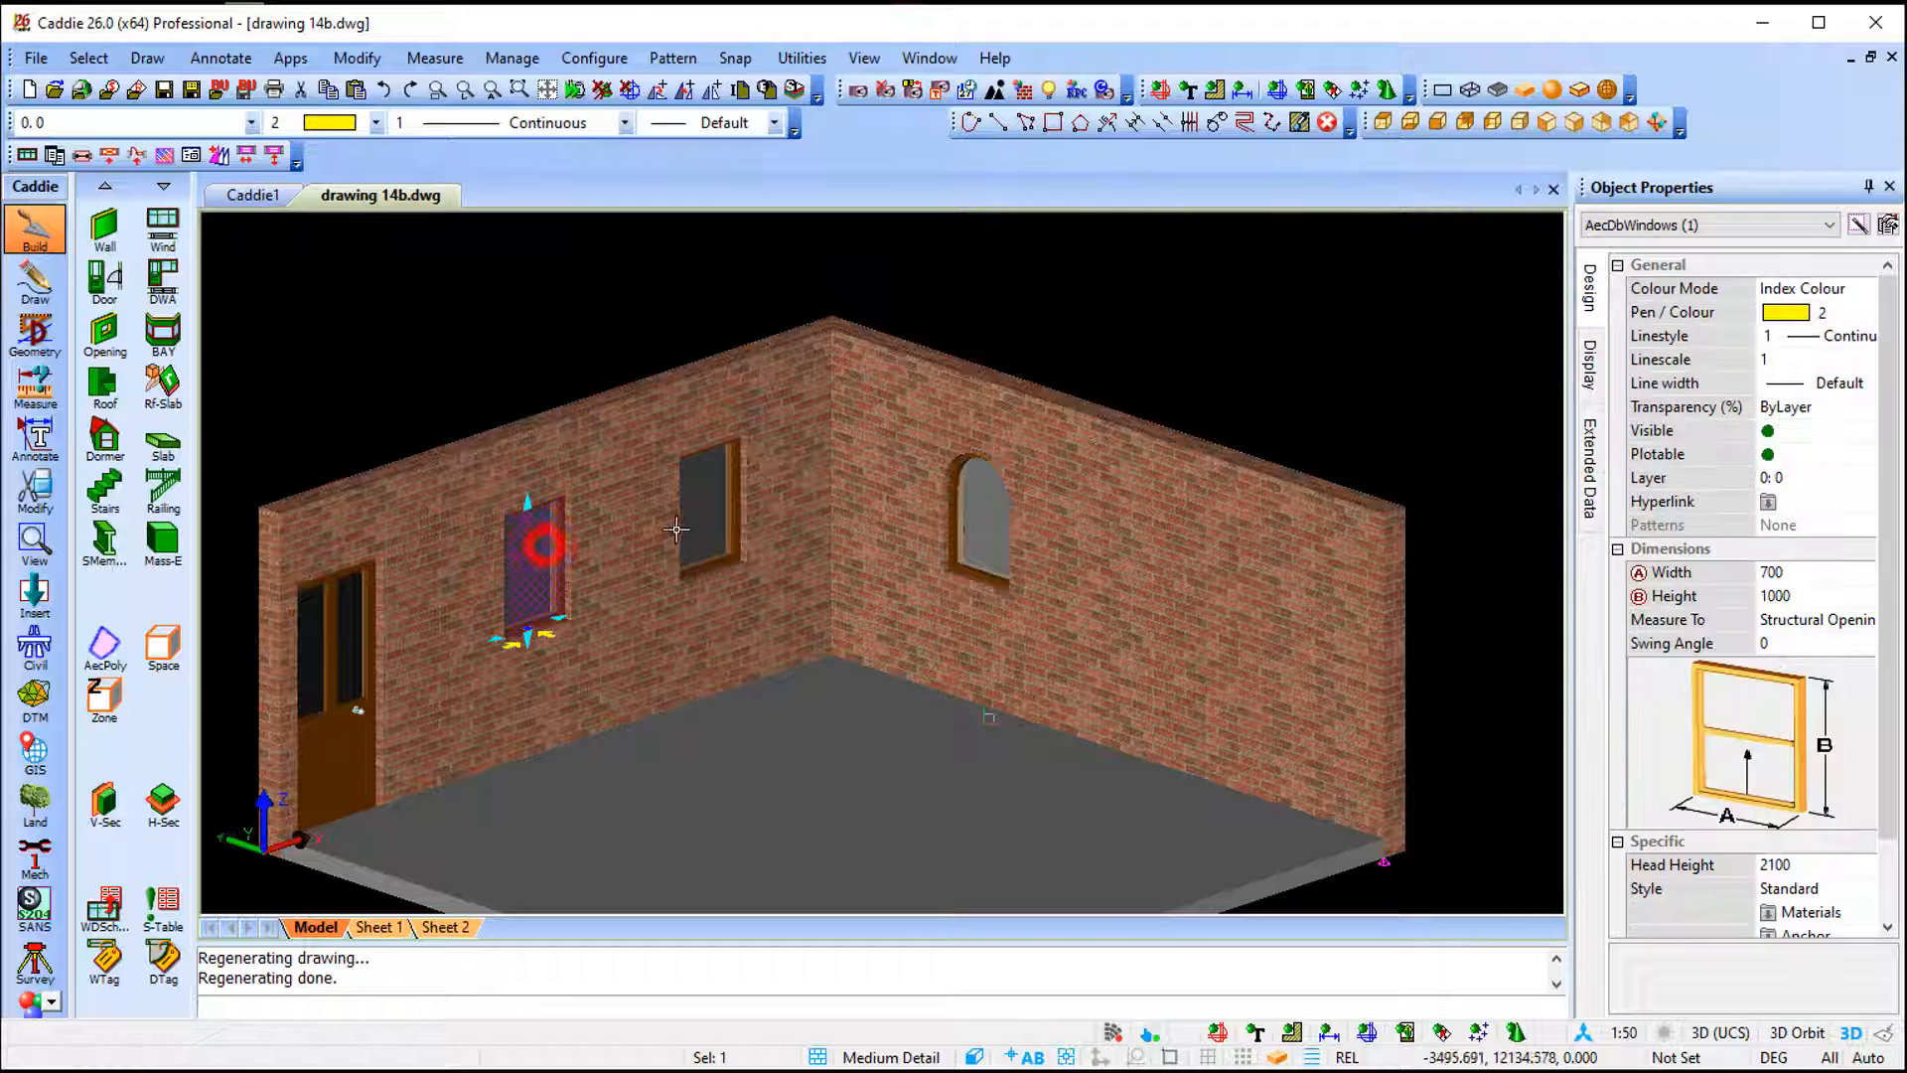
{"action": "left_click", "coordinate": [702, 522]}
{"action": "left_click", "coordinate": [1696, 740]}
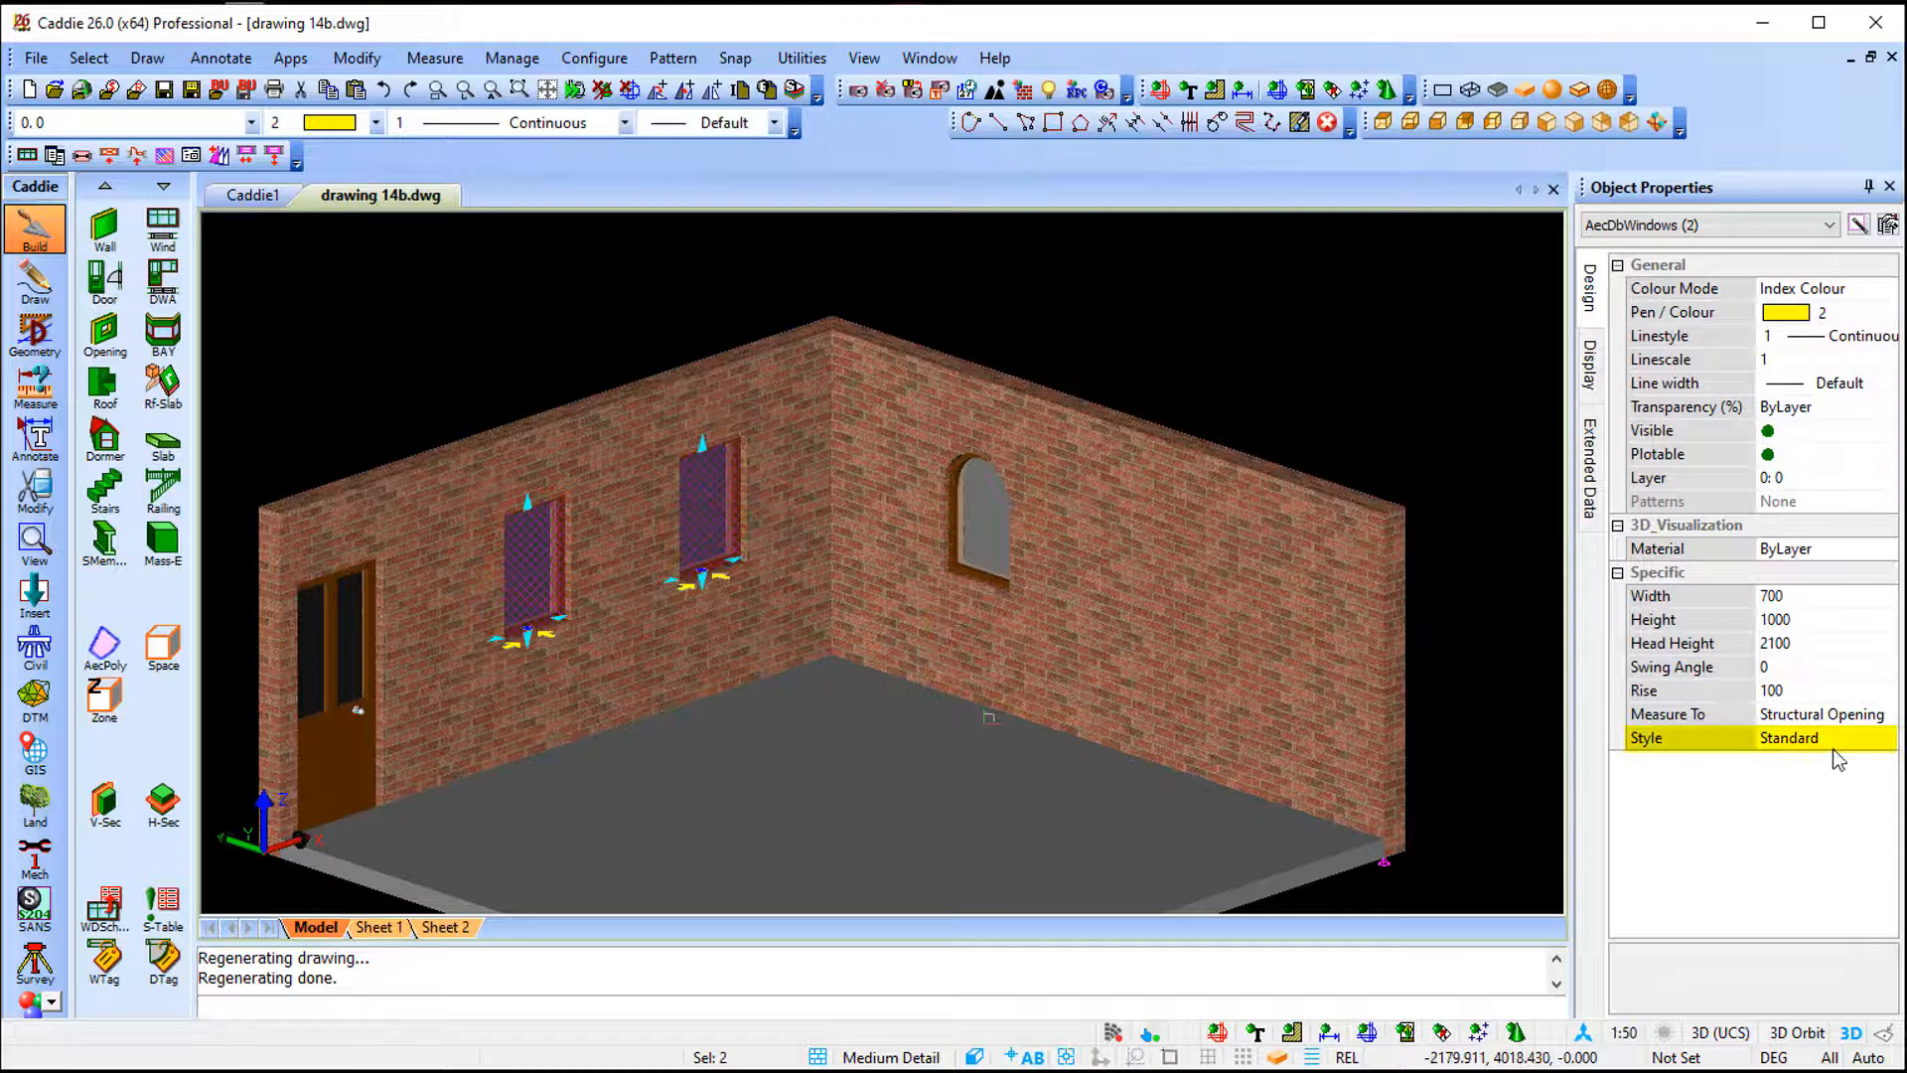
{"action": "key", "text": "Escape"}
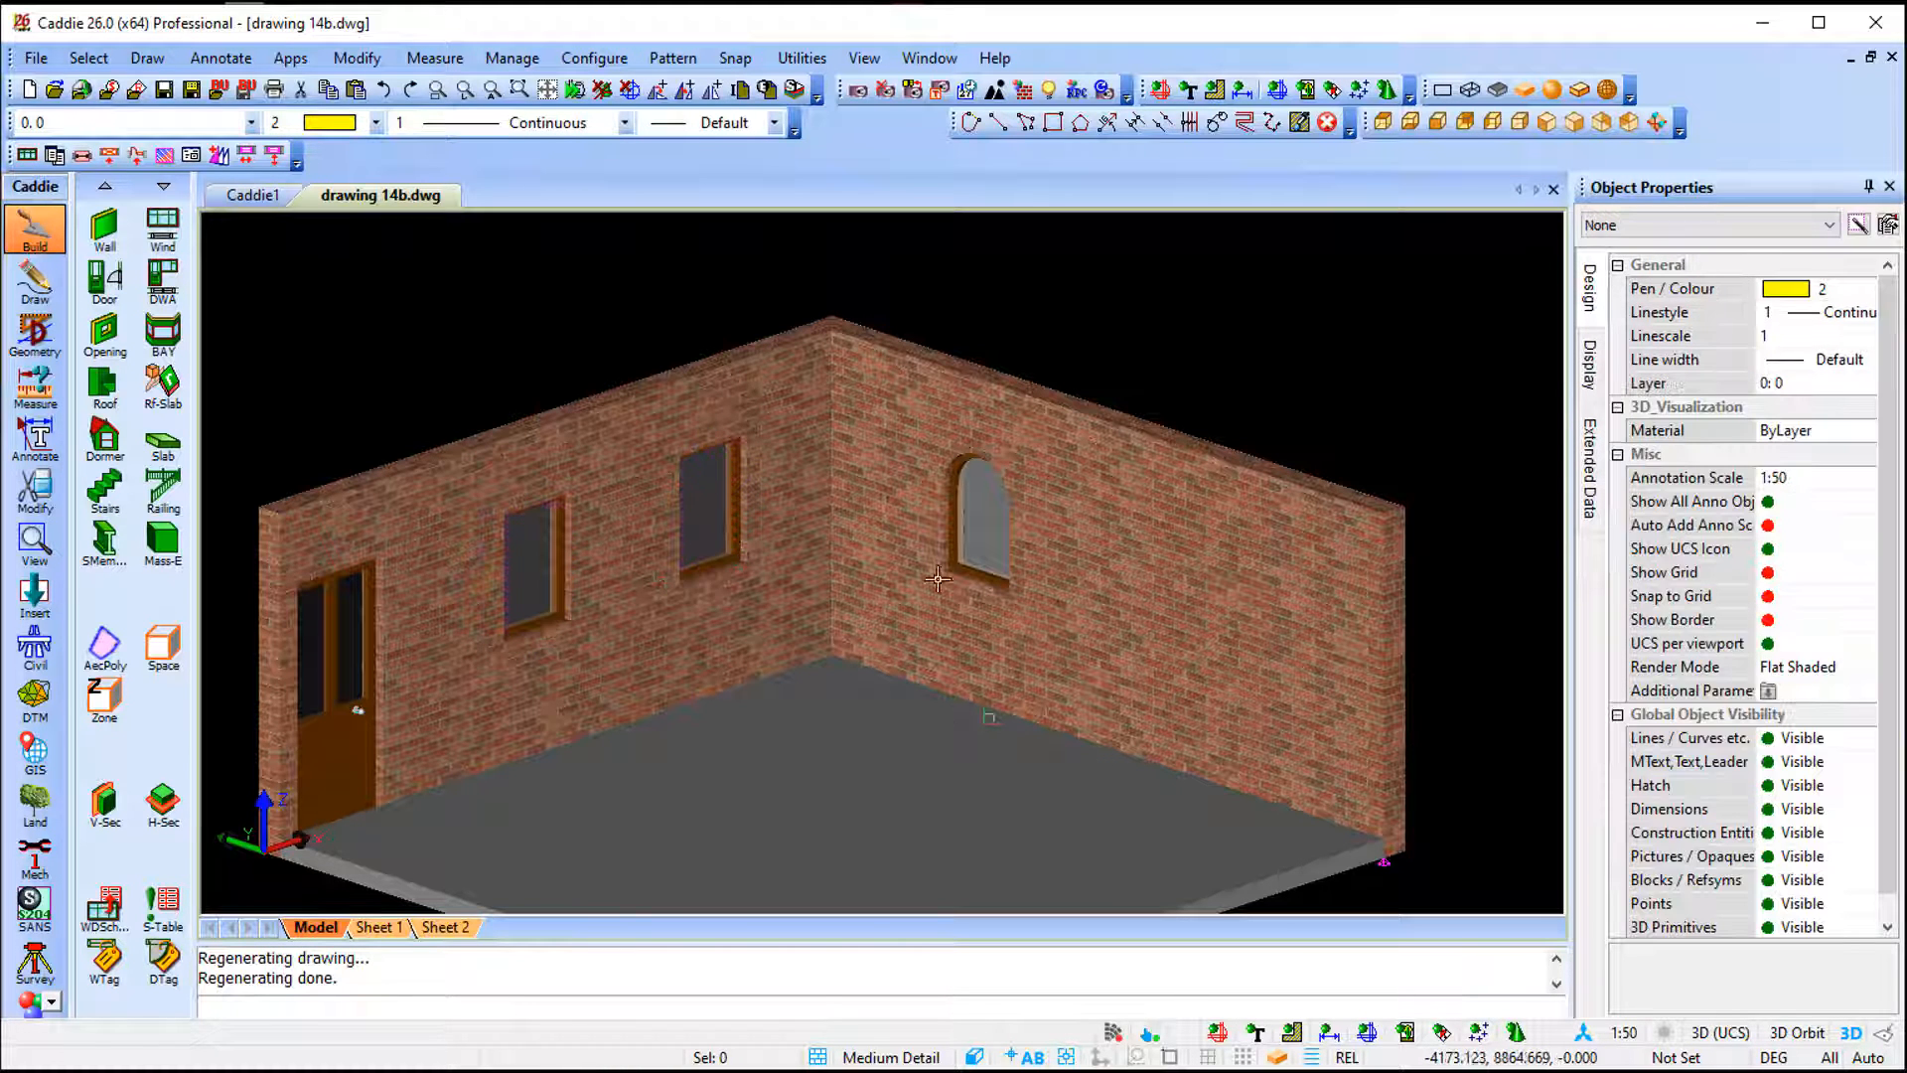
{"action": "left_click", "coordinate": [978, 526]}
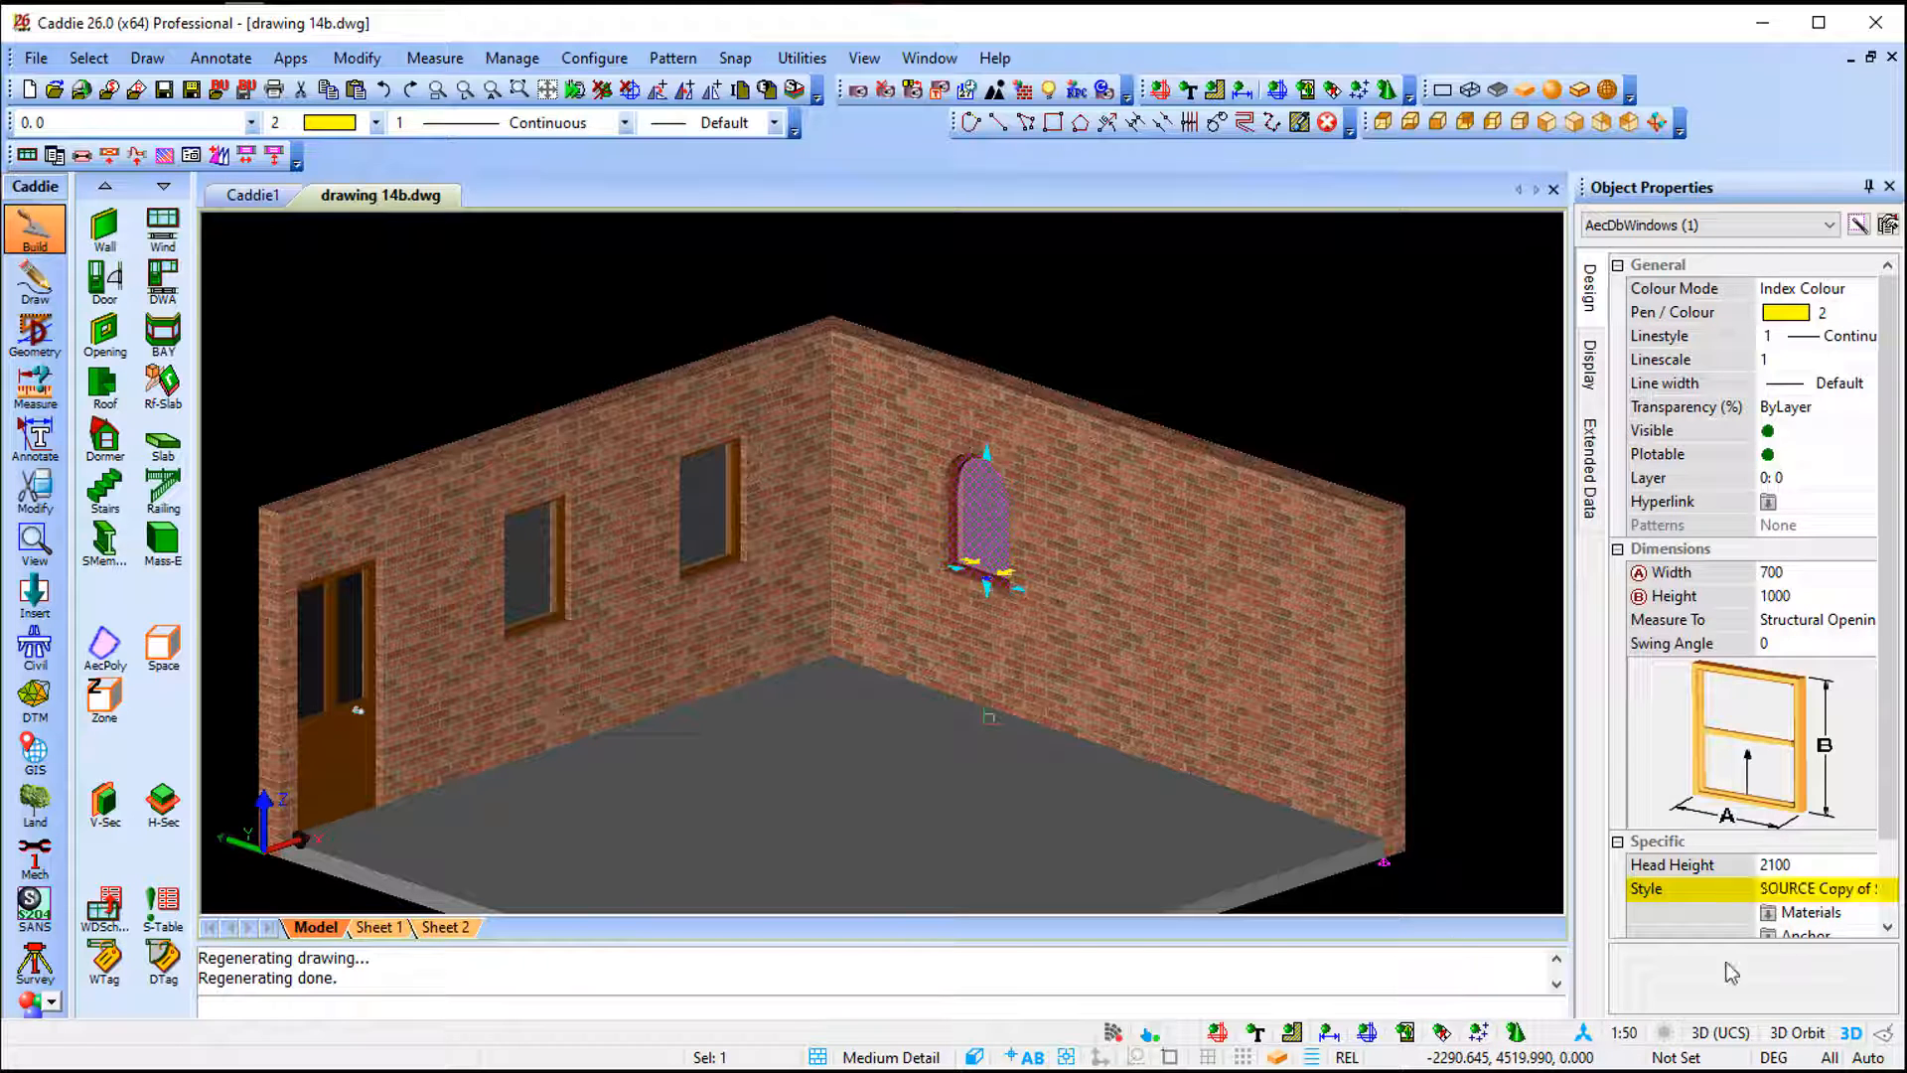
{"action": "key", "text": "Escape"}
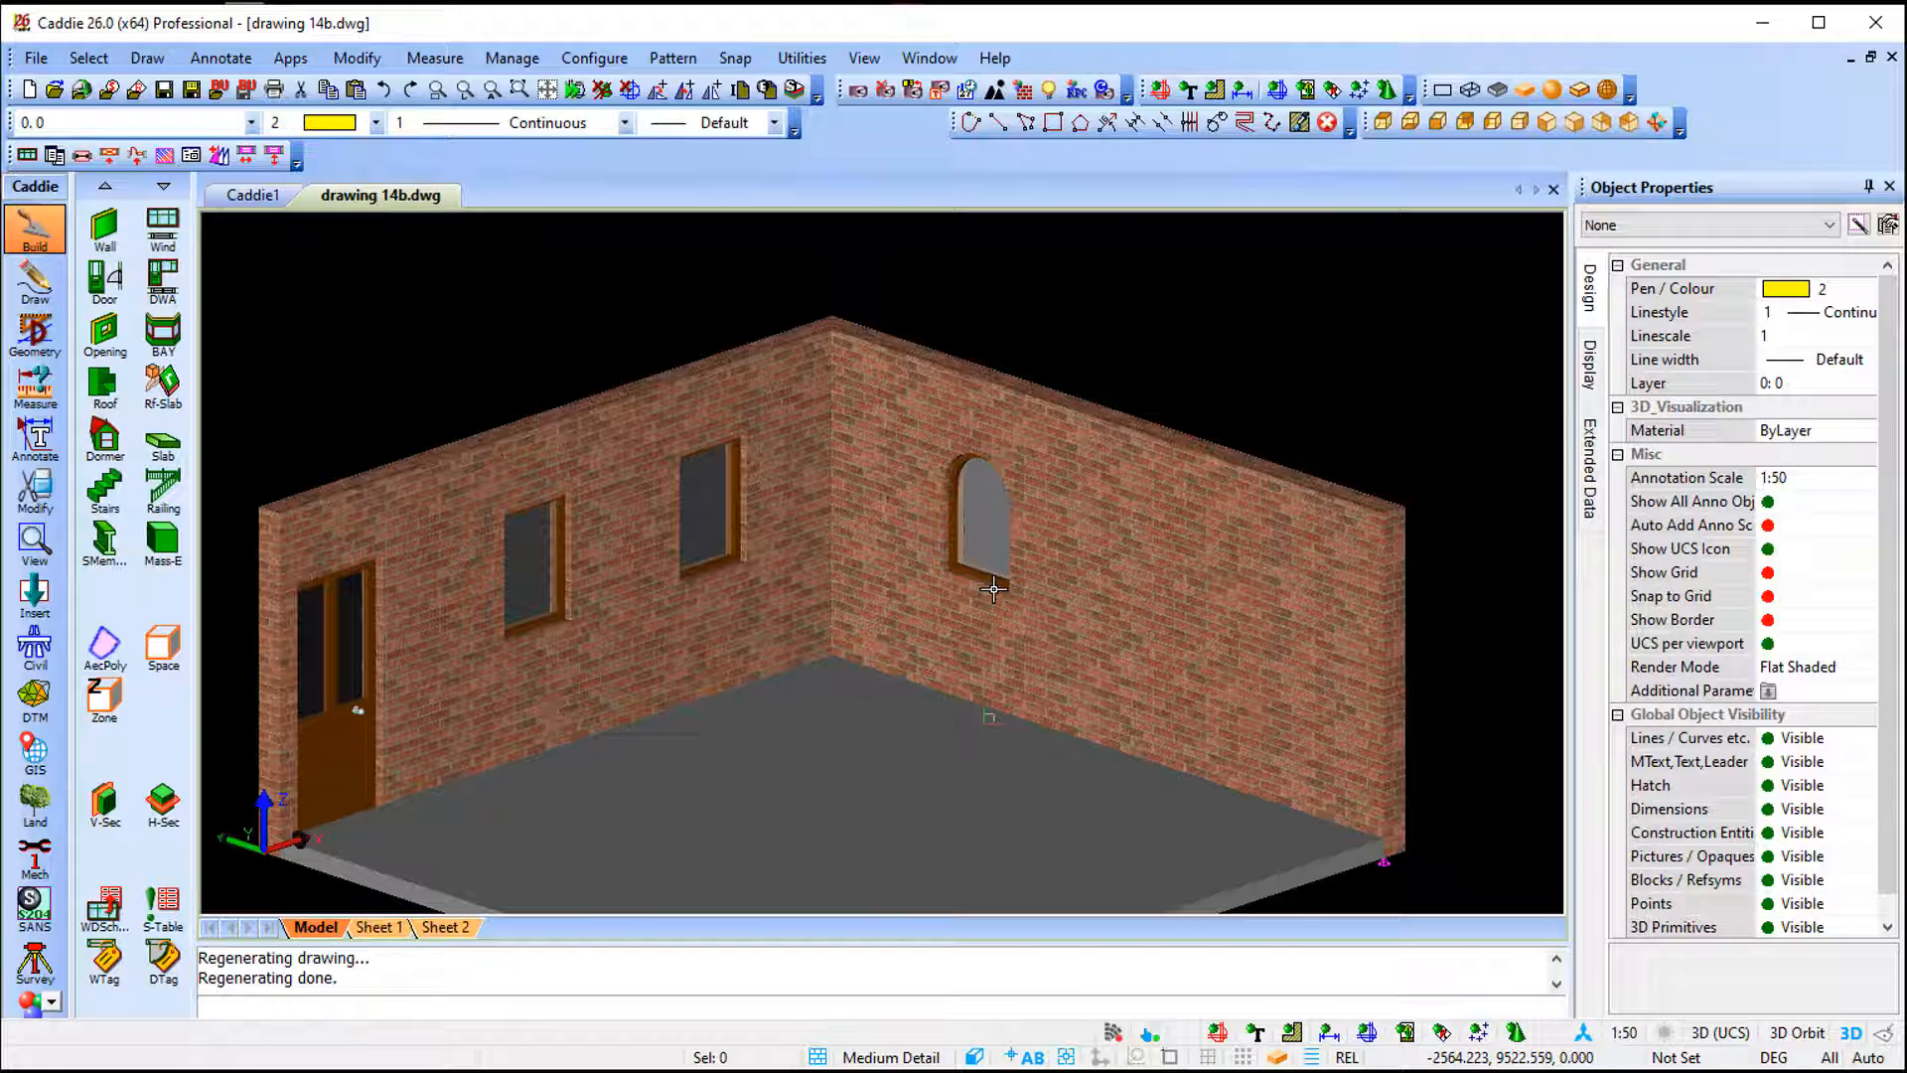
- Insert another window on the right wall using the SOURCE Copy of Standard style
{"action": "left_click", "coordinate": [163, 226]}
{"action": "left_click", "coordinate": [834, 383]}
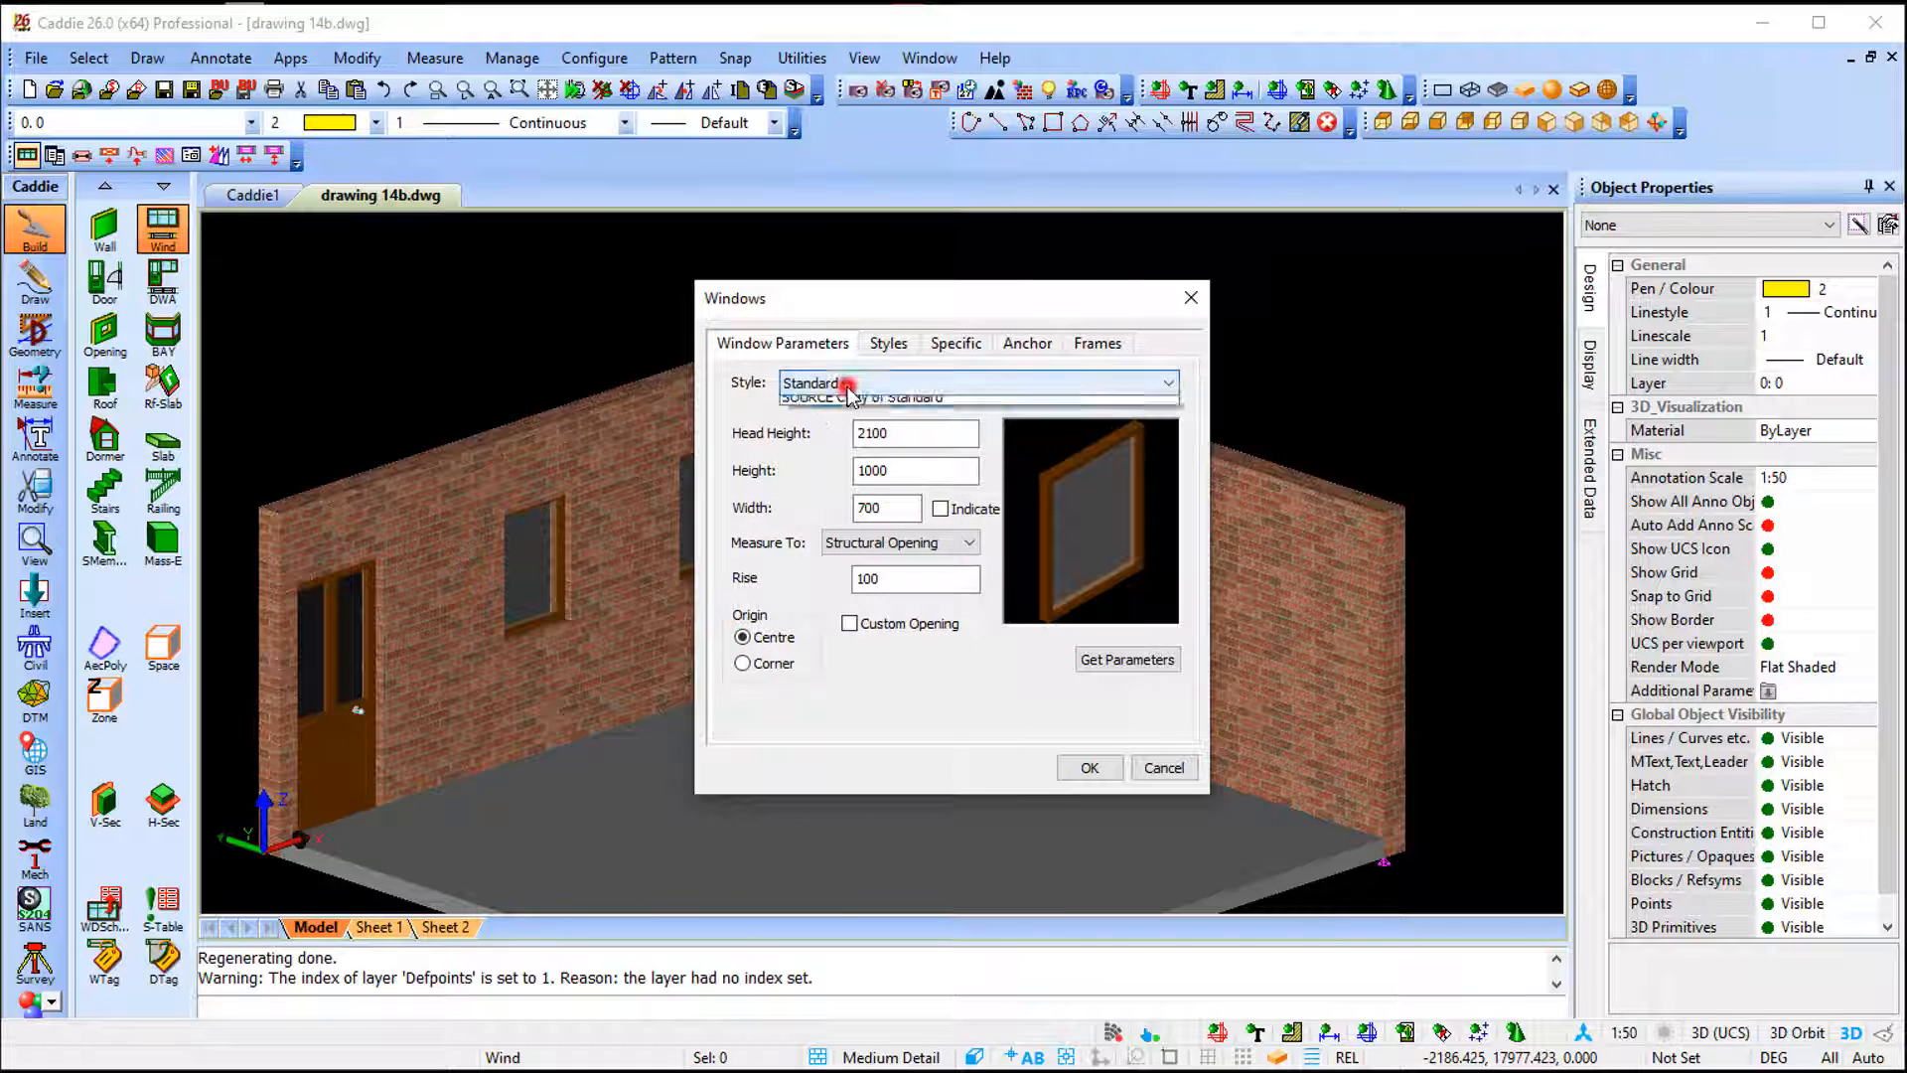
{"action": "left_click", "coordinate": [847, 419]}
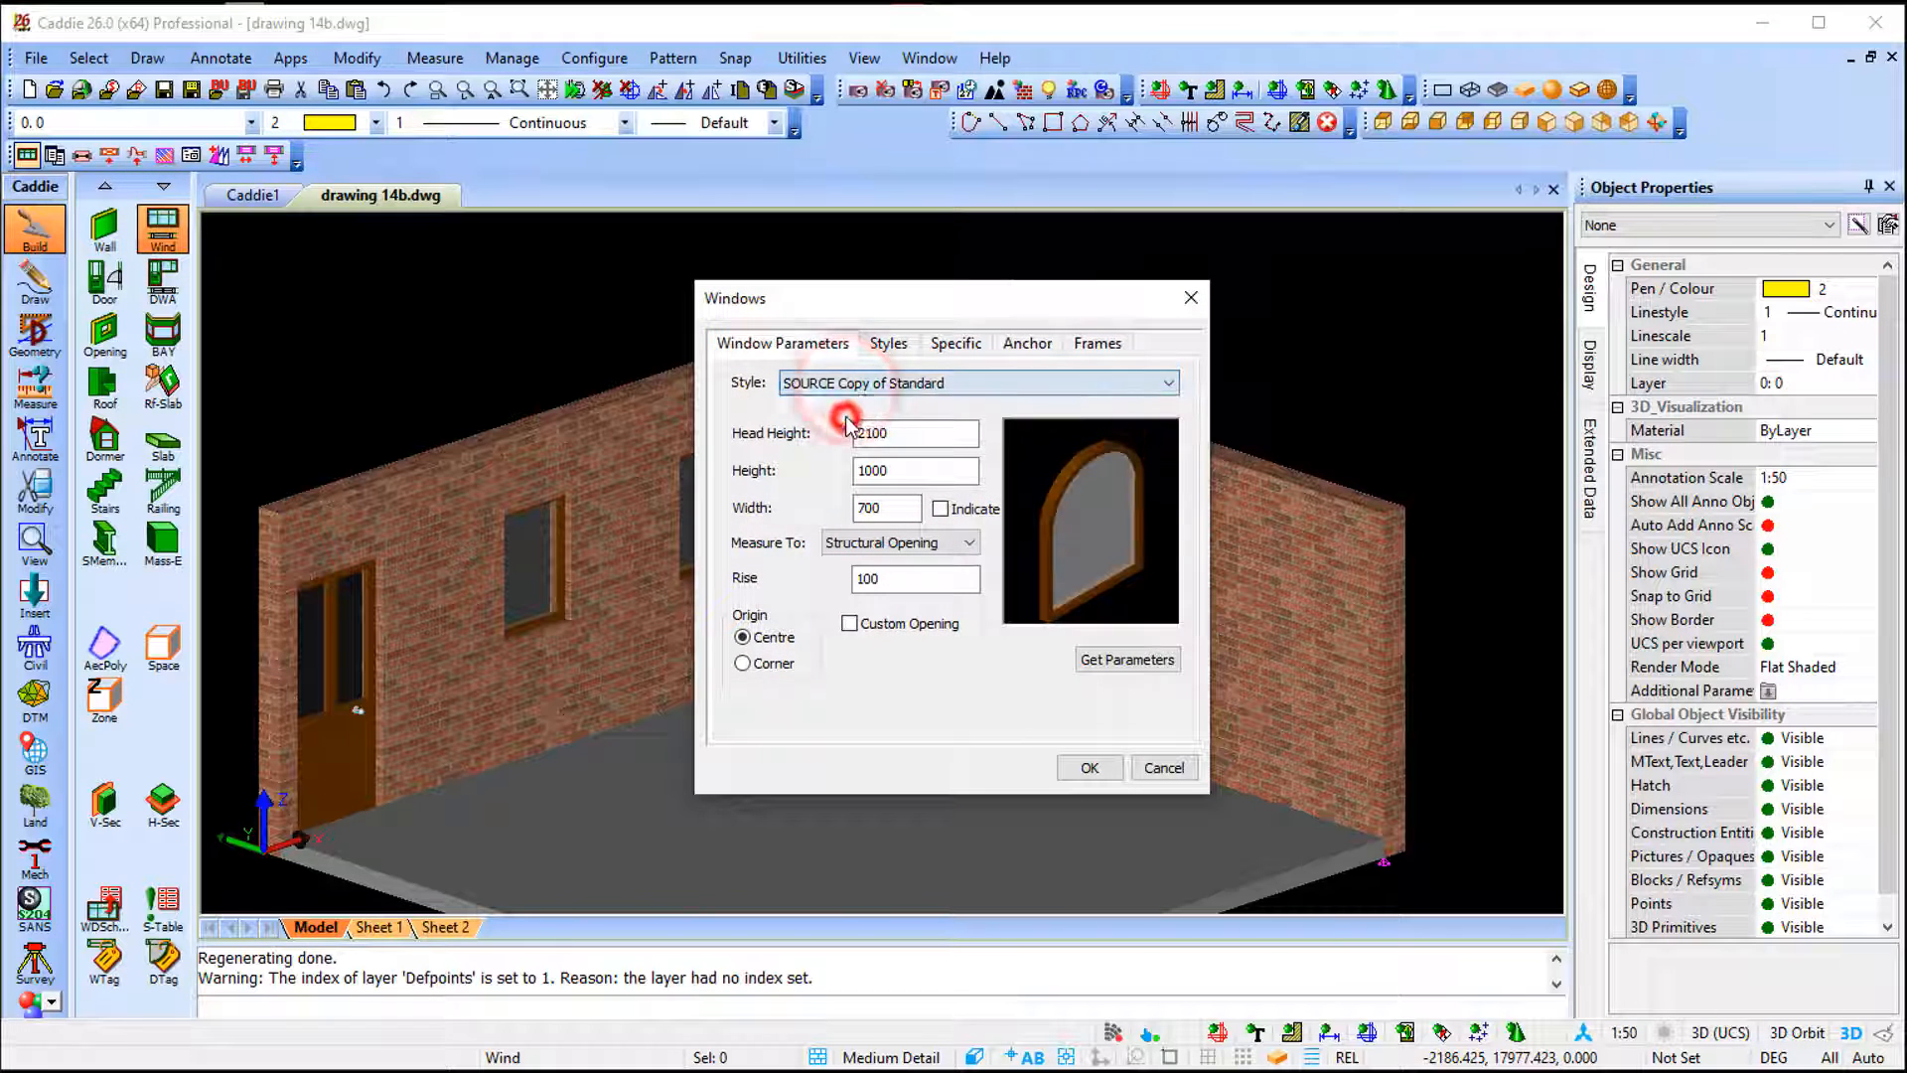
{"action": "left_click", "coordinate": [1089, 767]}
{"action": "left_click", "coordinate": [1182, 767]}
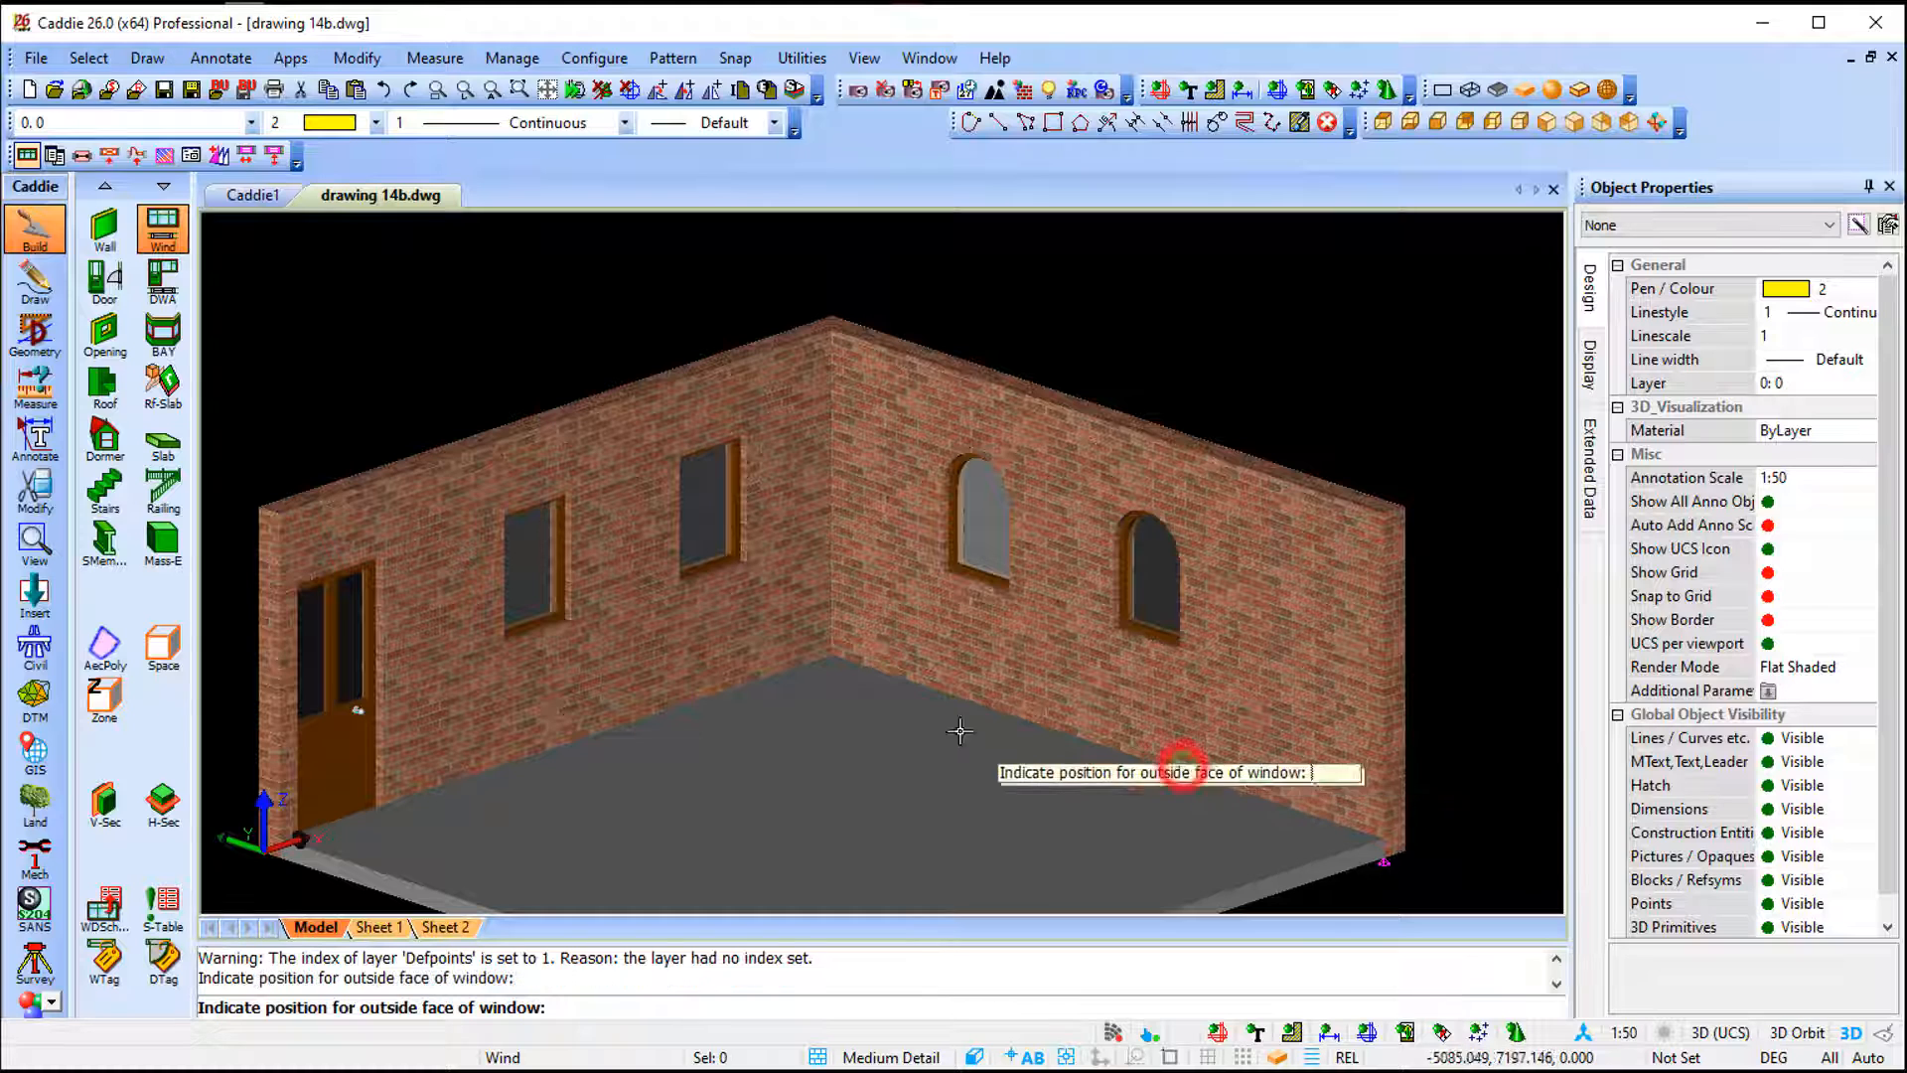
{"action": "key", "text": "Escape"}
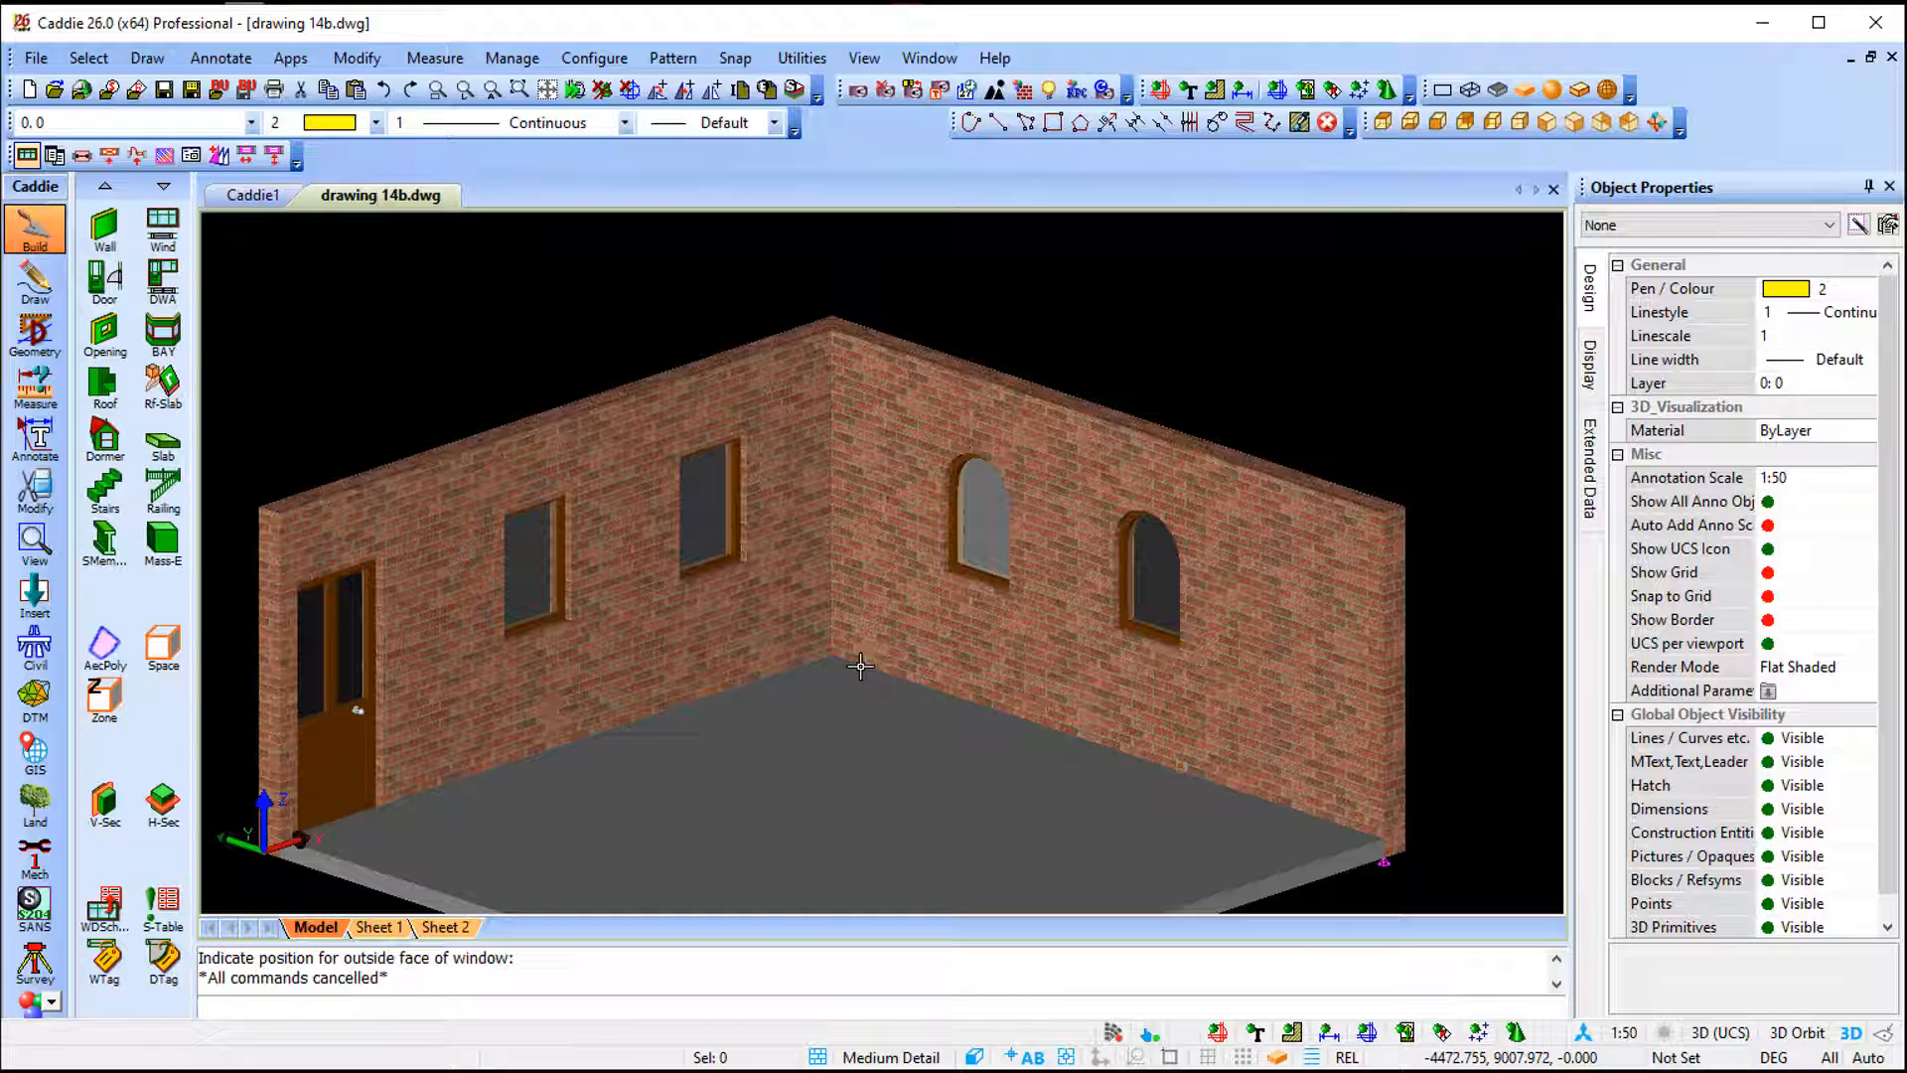
- Select both arched windows to check their assigned style
{"action": "left_click", "coordinate": [973, 554]}
{"action": "left_click", "coordinate": [1157, 611]}
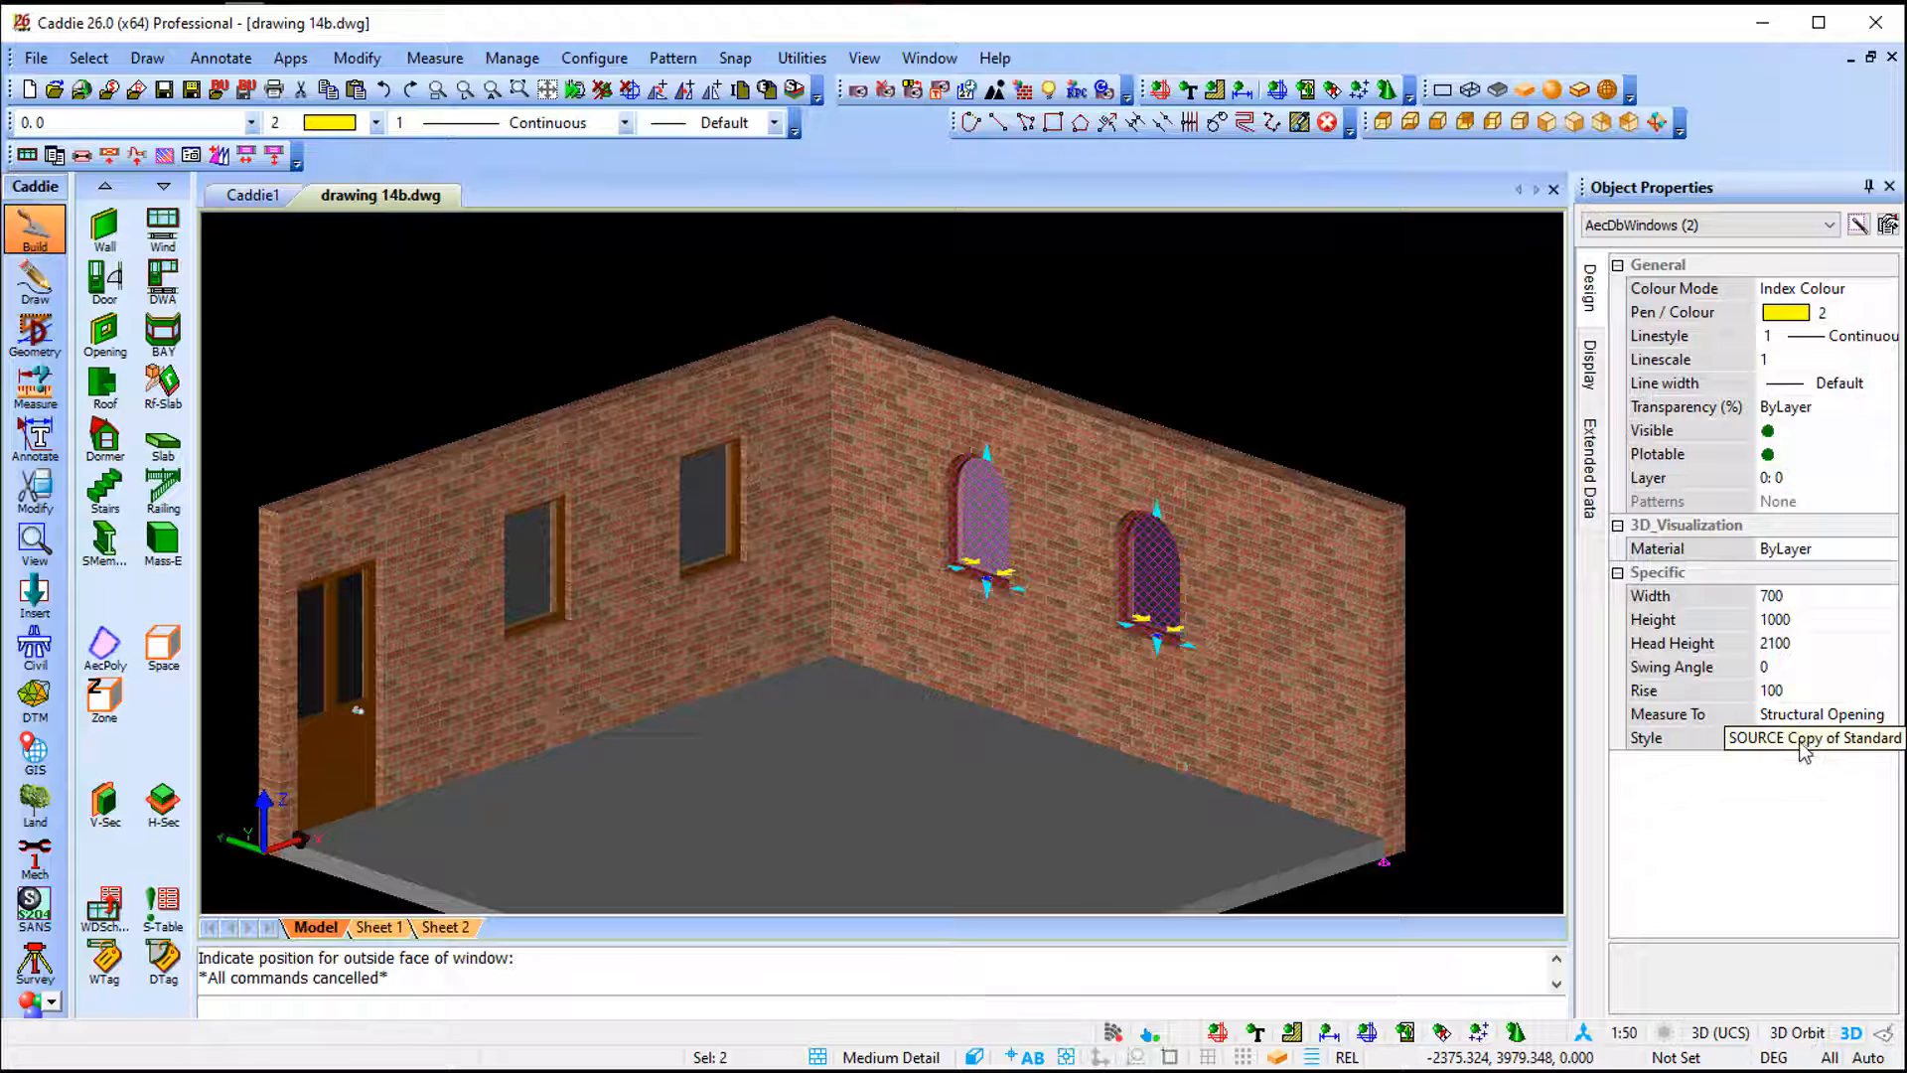
{"action": "key", "text": "Escape"}
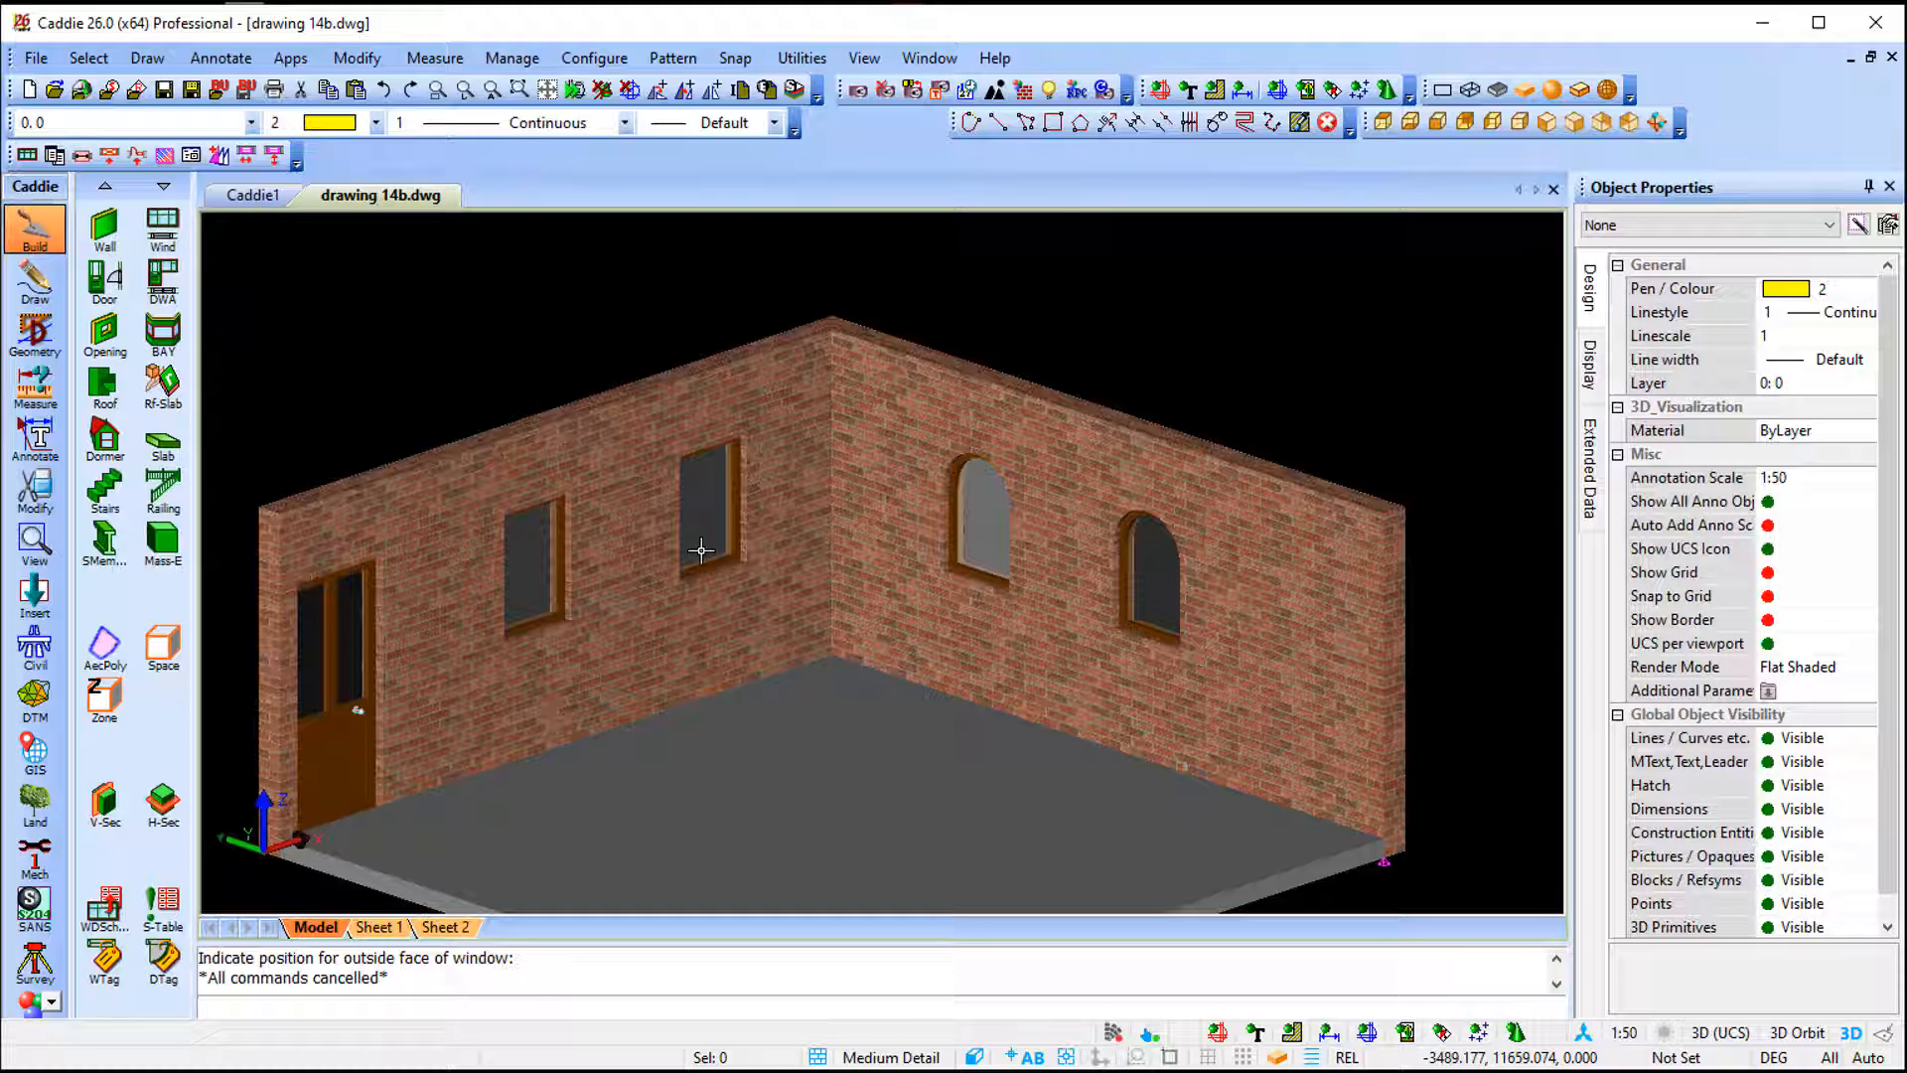
- Open the Render Materials palette from the visualization tools
{"action": "left_click", "coordinate": [44, 998]}
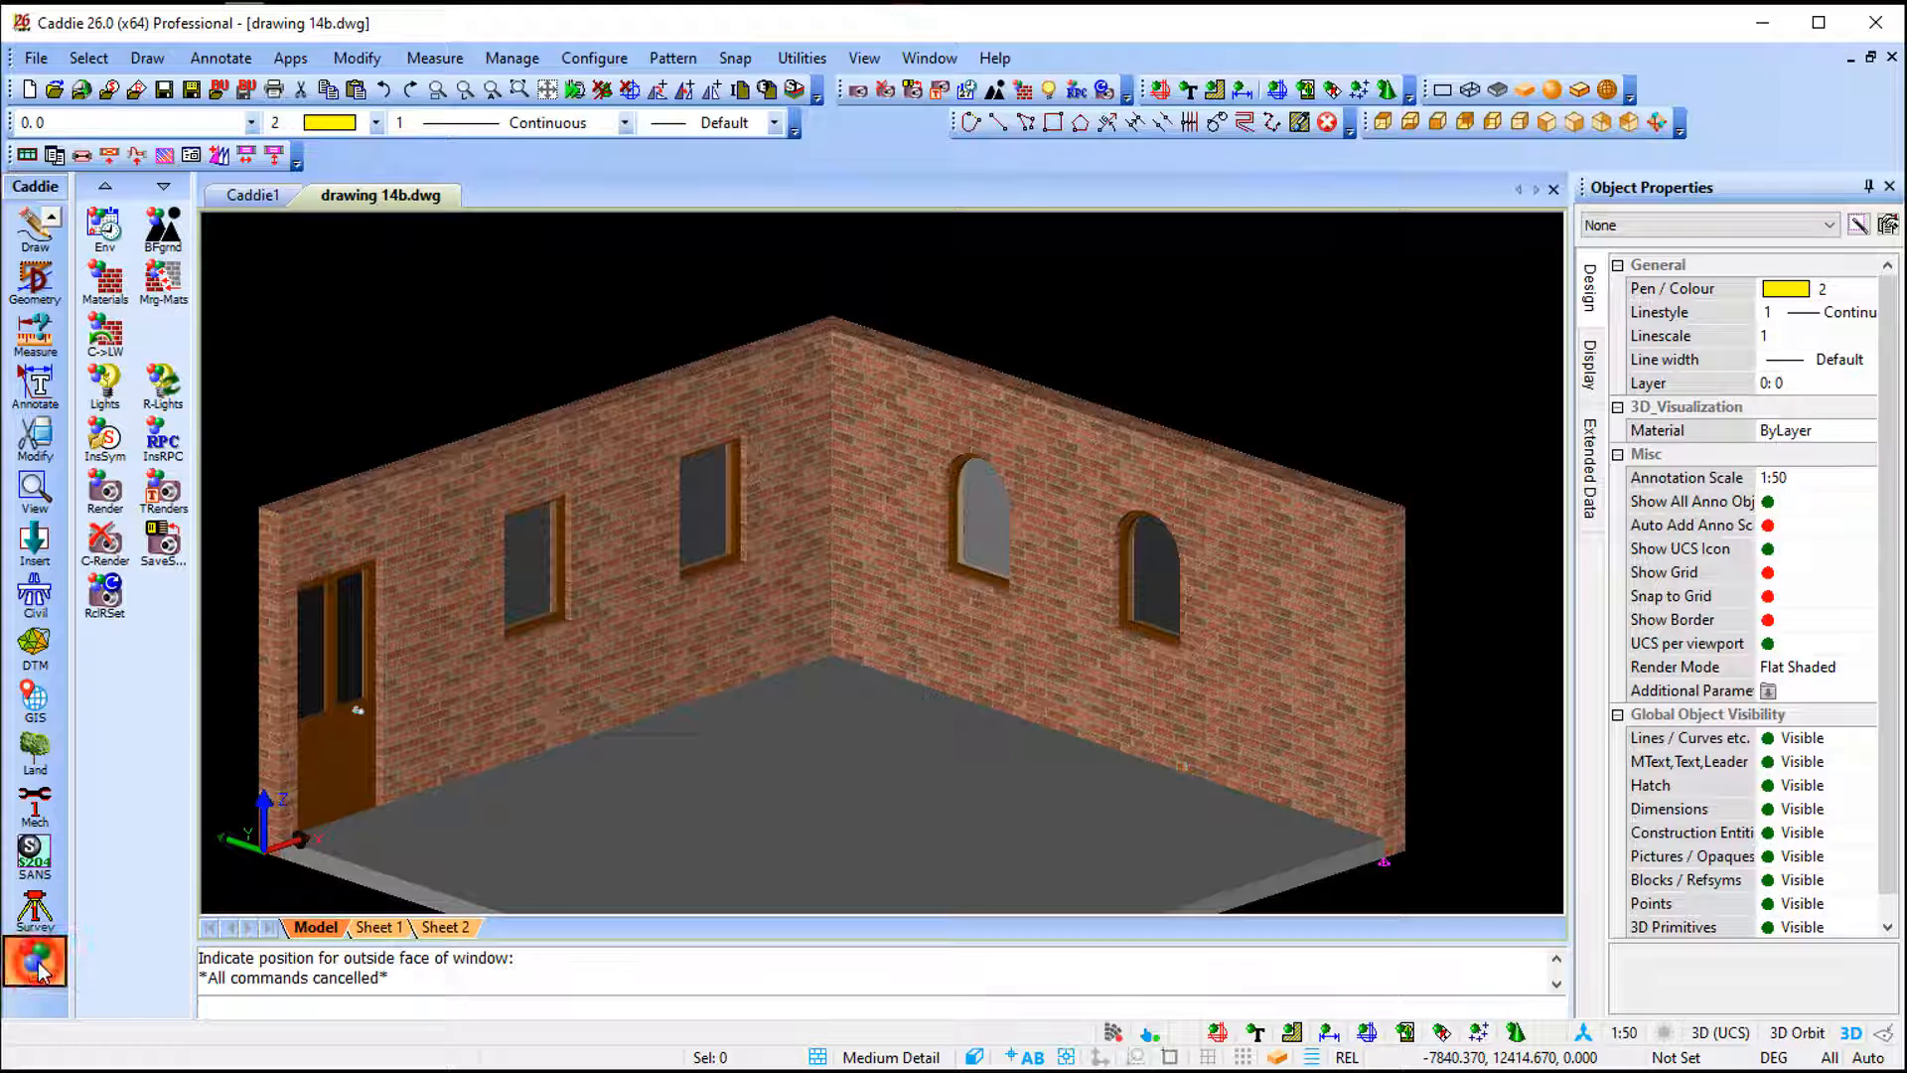
{"action": "left_click", "coordinate": [105, 281]}
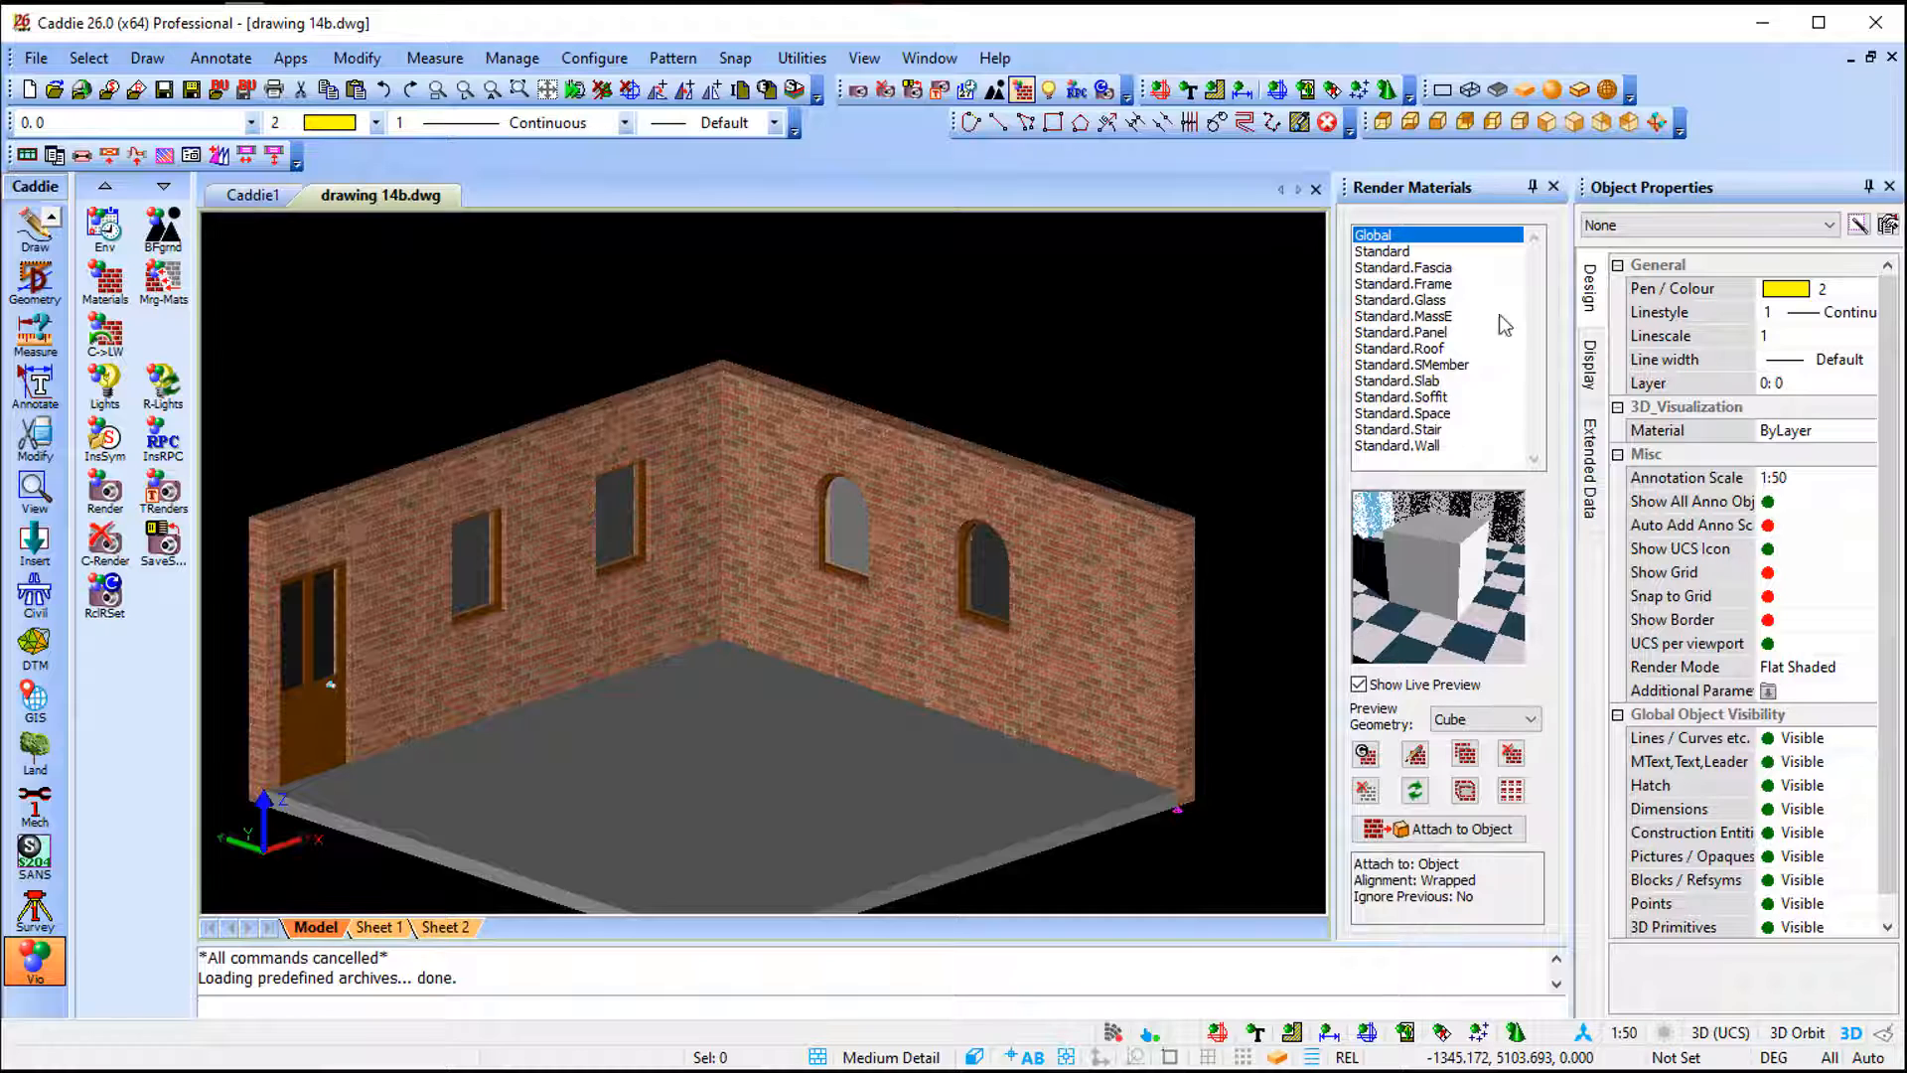
- Inspect the material mapping of the right arched window's SOURCE Copy of Standard style
{"action": "left_click", "coordinate": [1445, 285]}
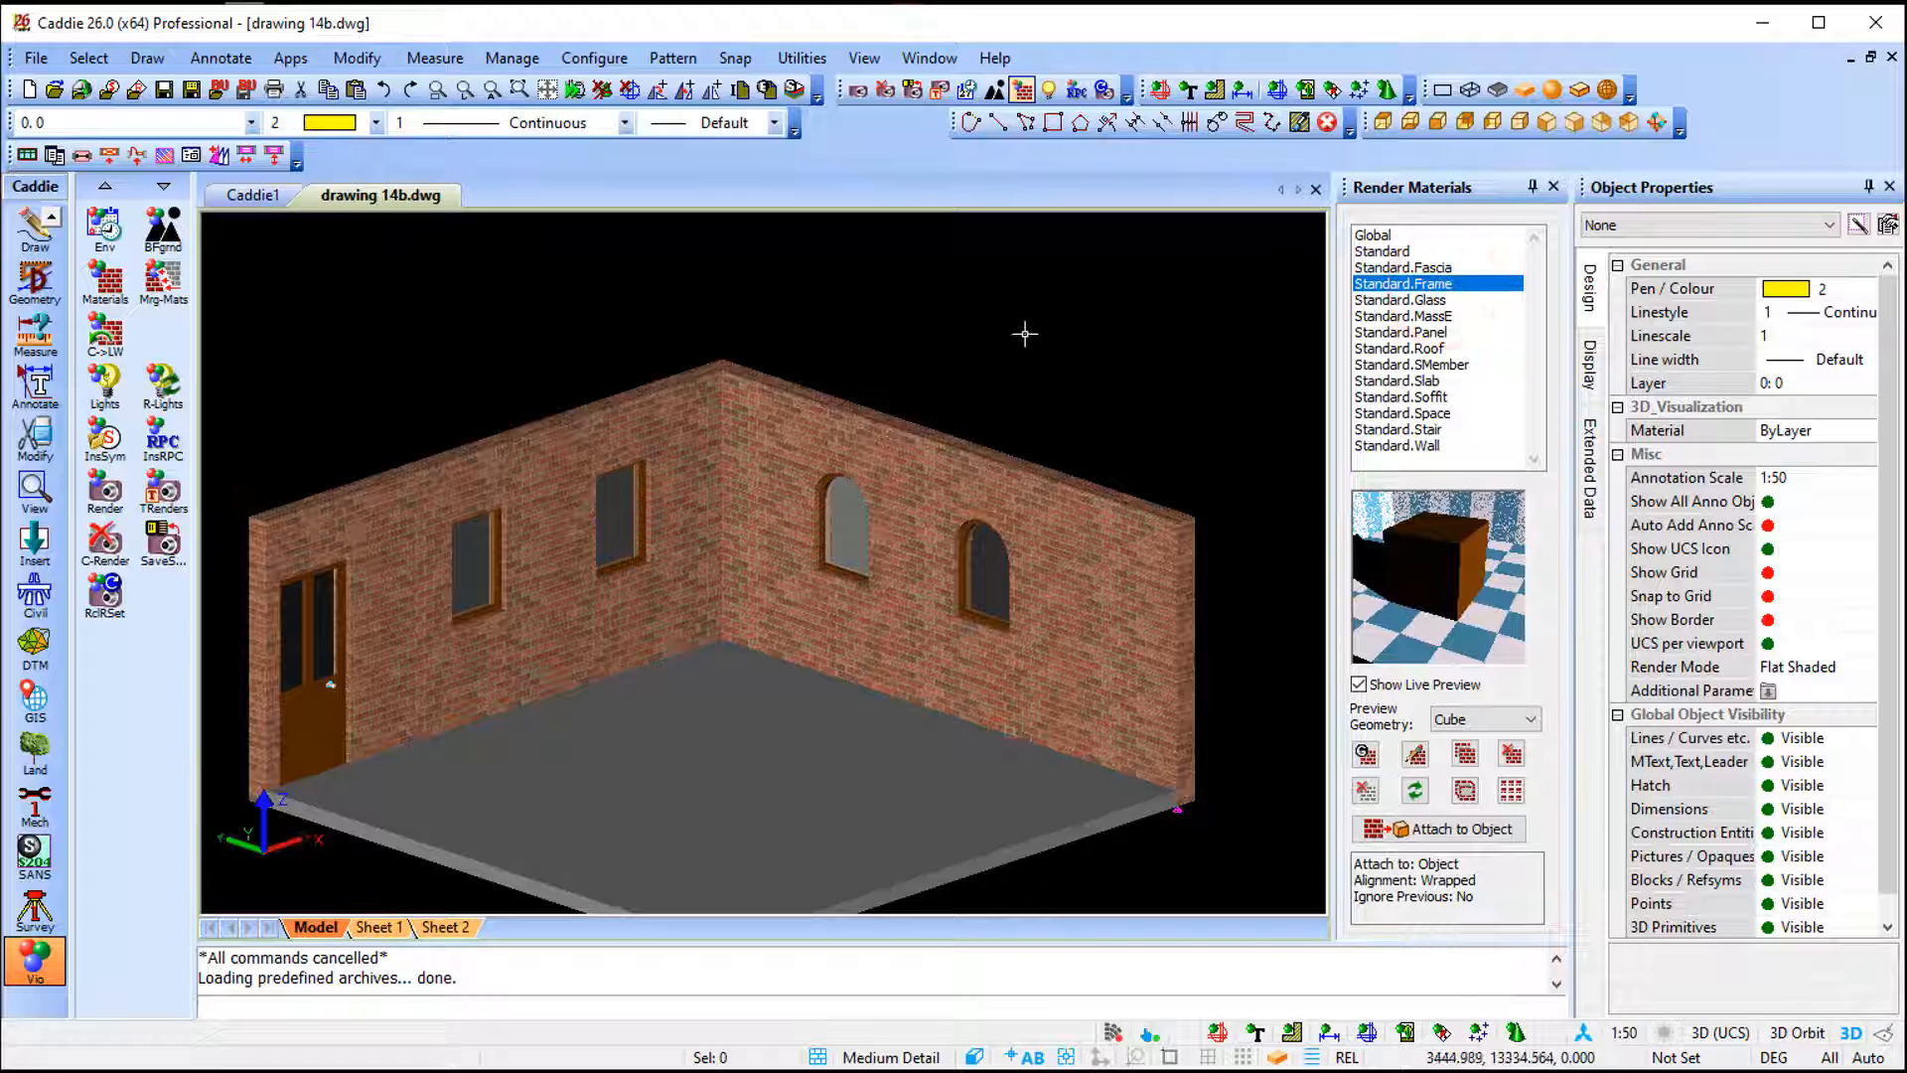
{"action": "left_click", "coordinate": [980, 356]}
{"action": "key", "text": "Escape"}
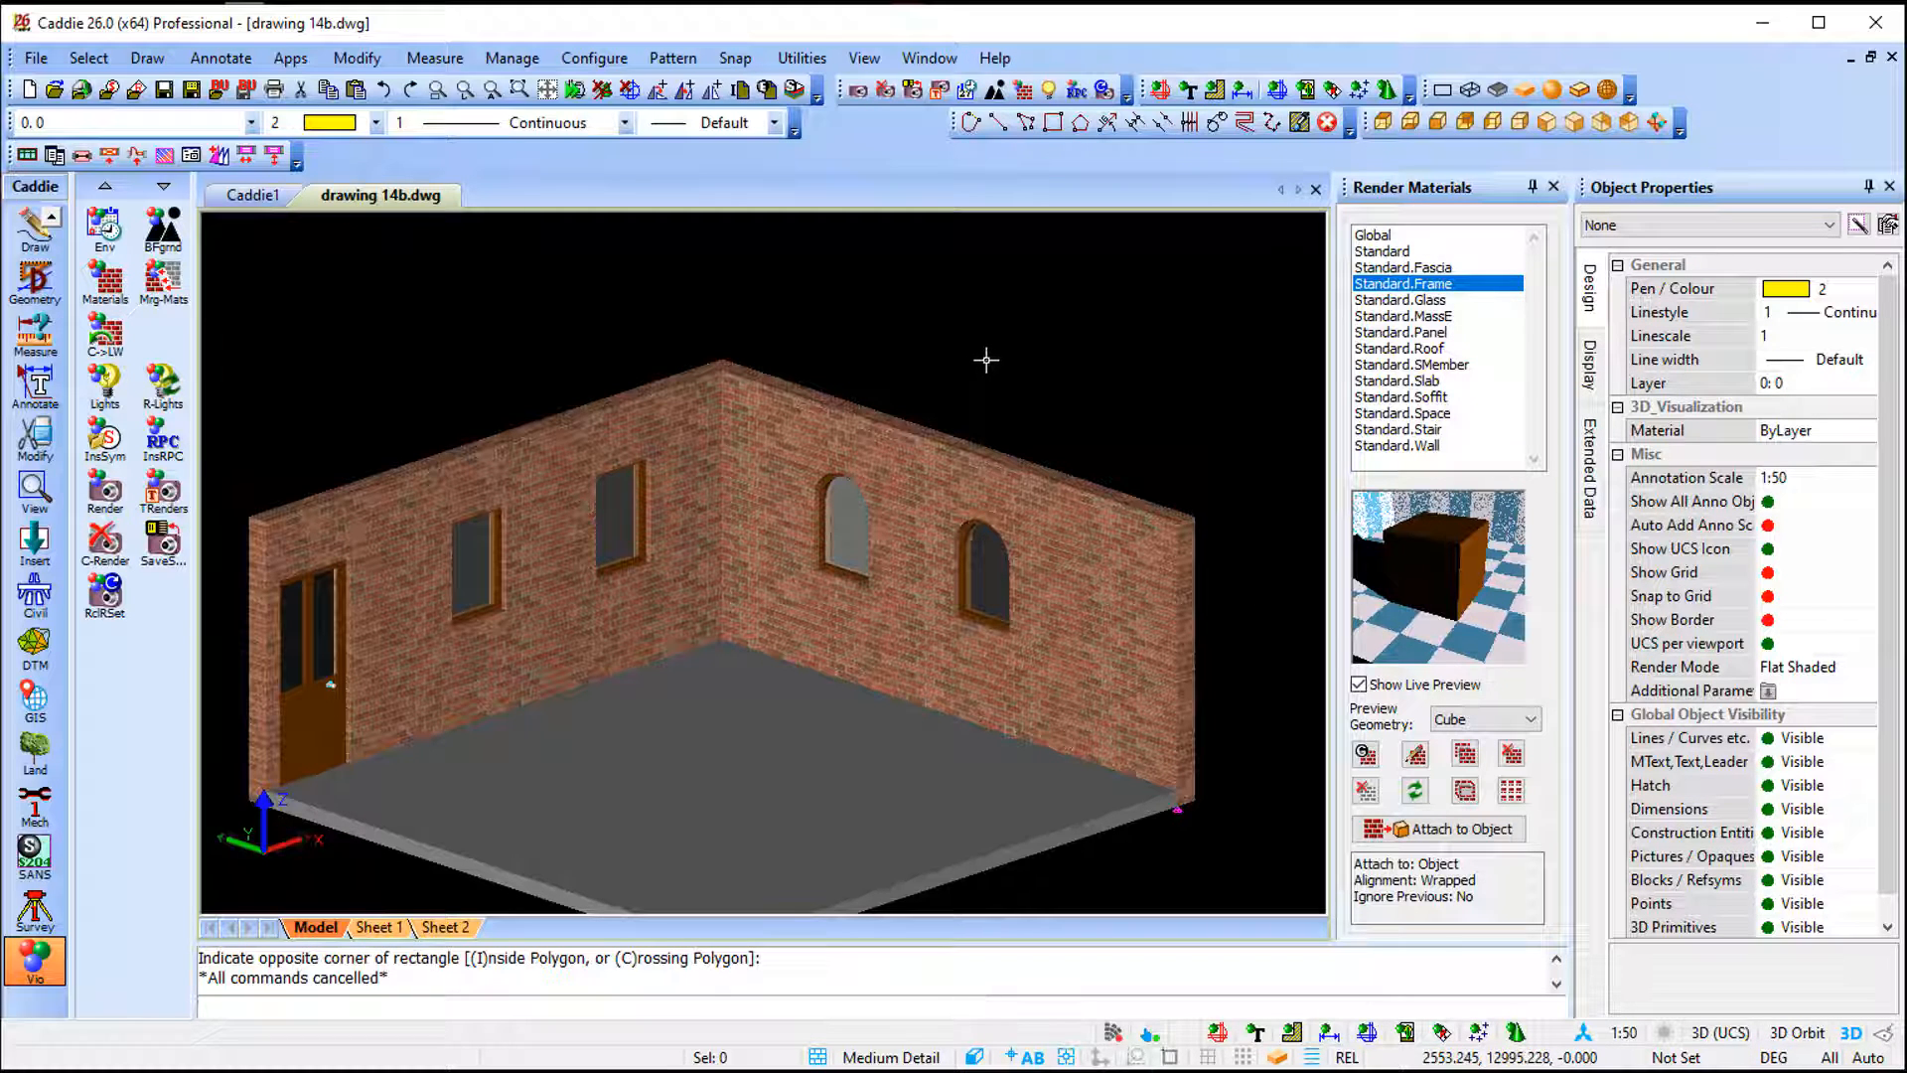
{"action": "left_click", "coordinate": [971, 590]}
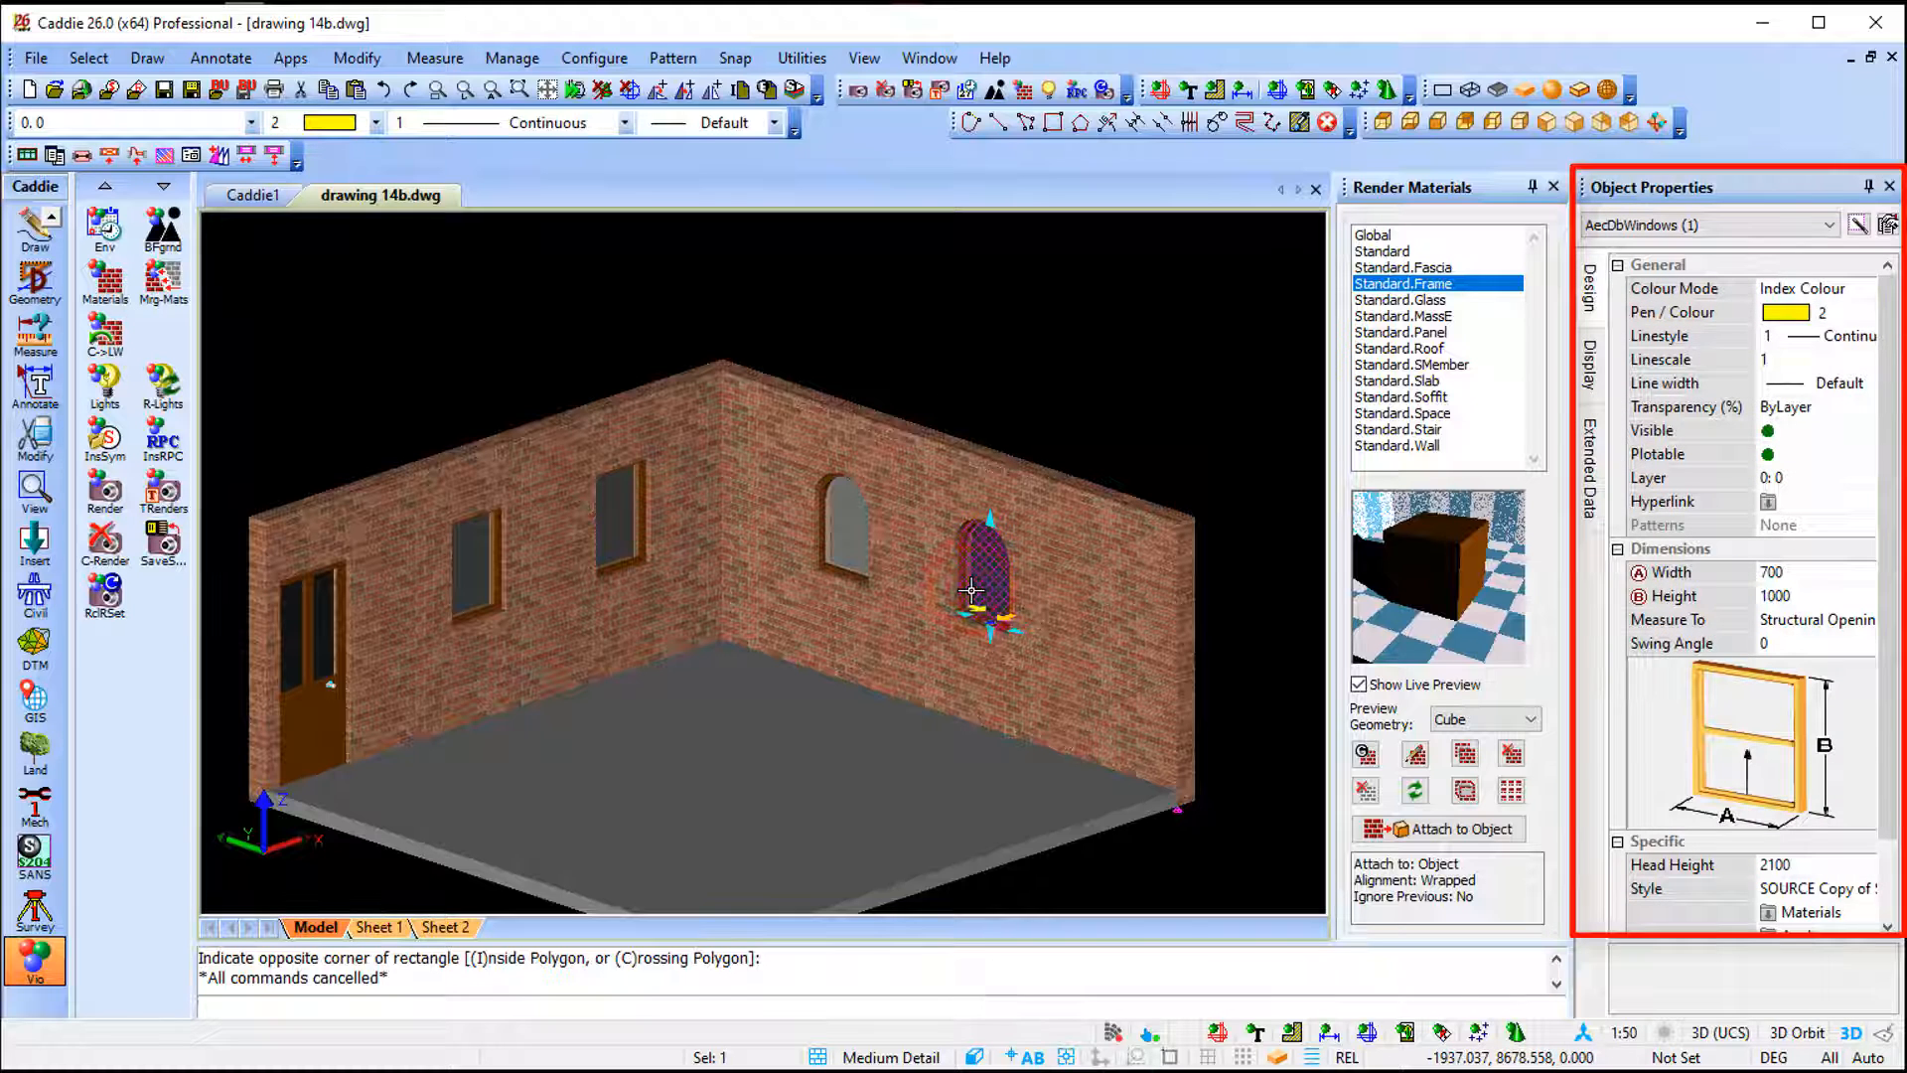
{"action": "scroll", "coordinate": [1748, 820], "scroll_direction": "down", "scroll_amount": 1}
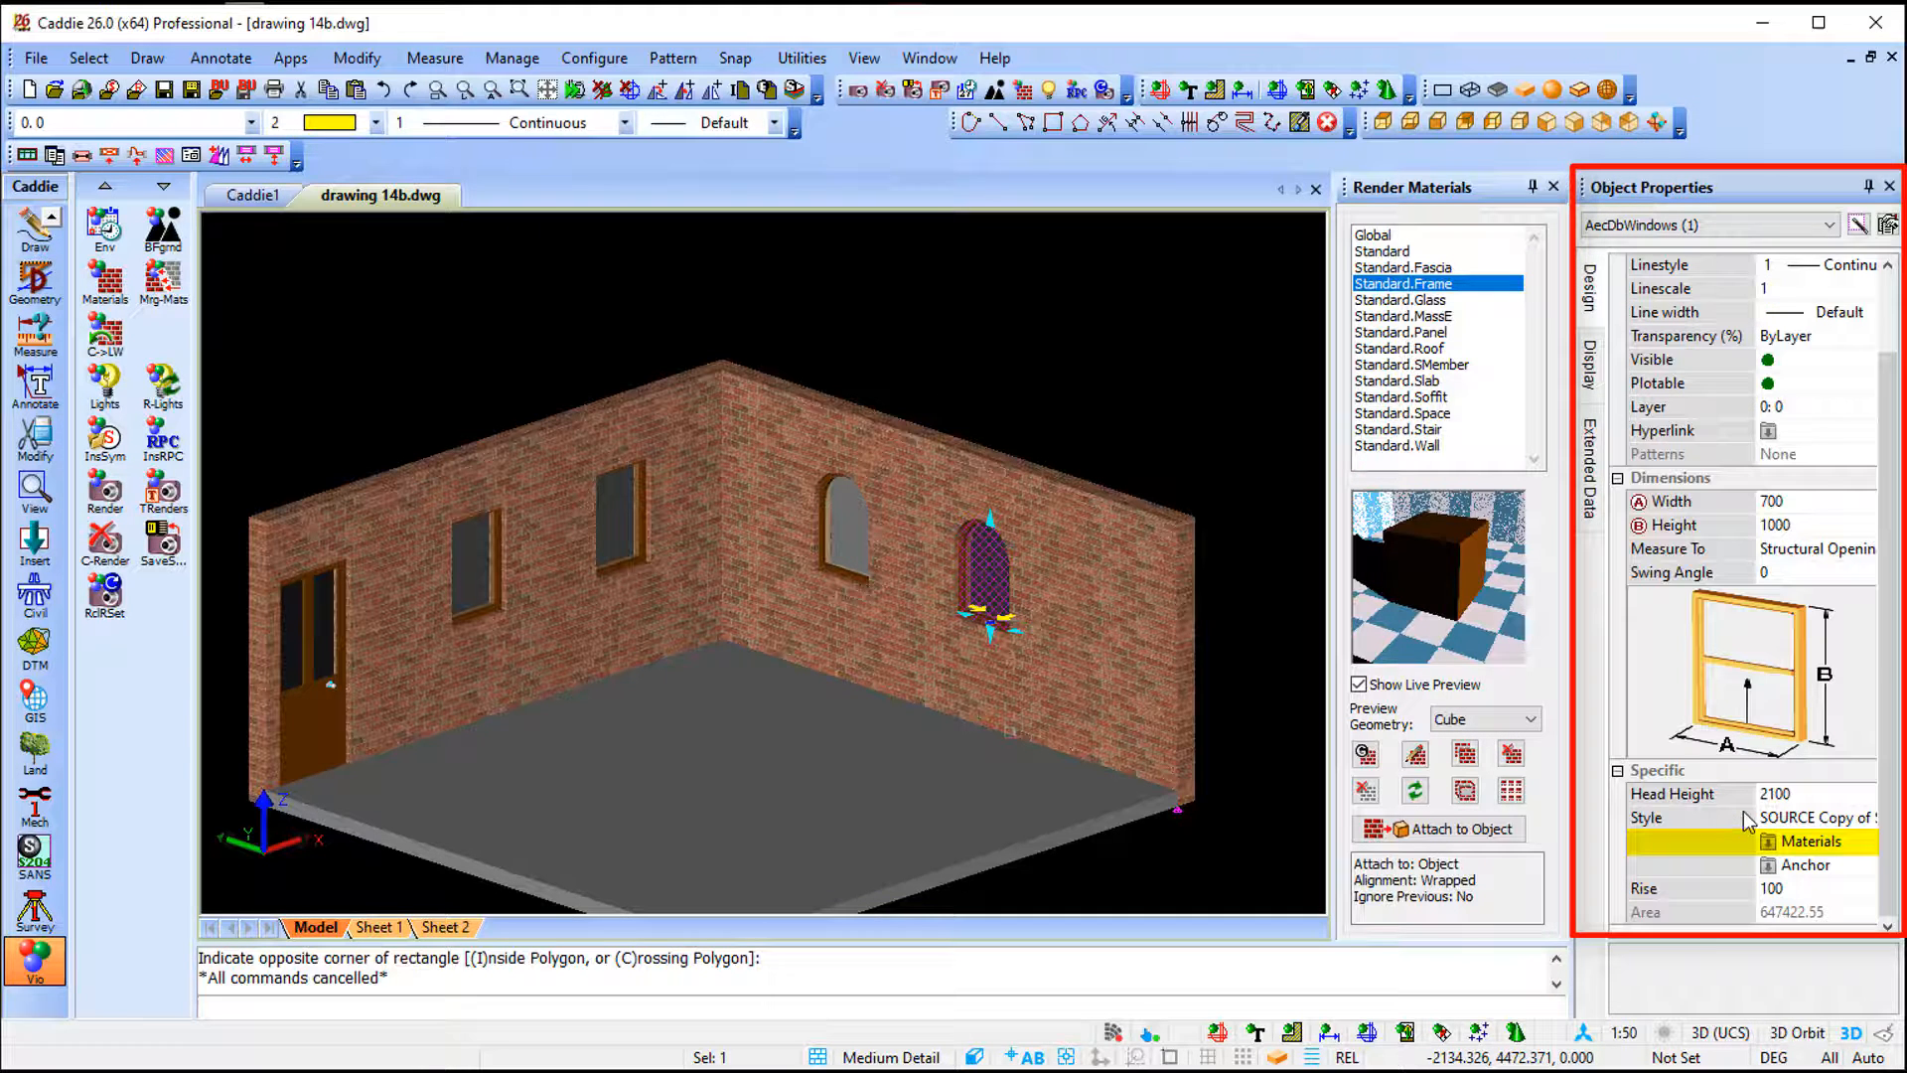
{"action": "left_click", "coordinate": [1811, 841]}
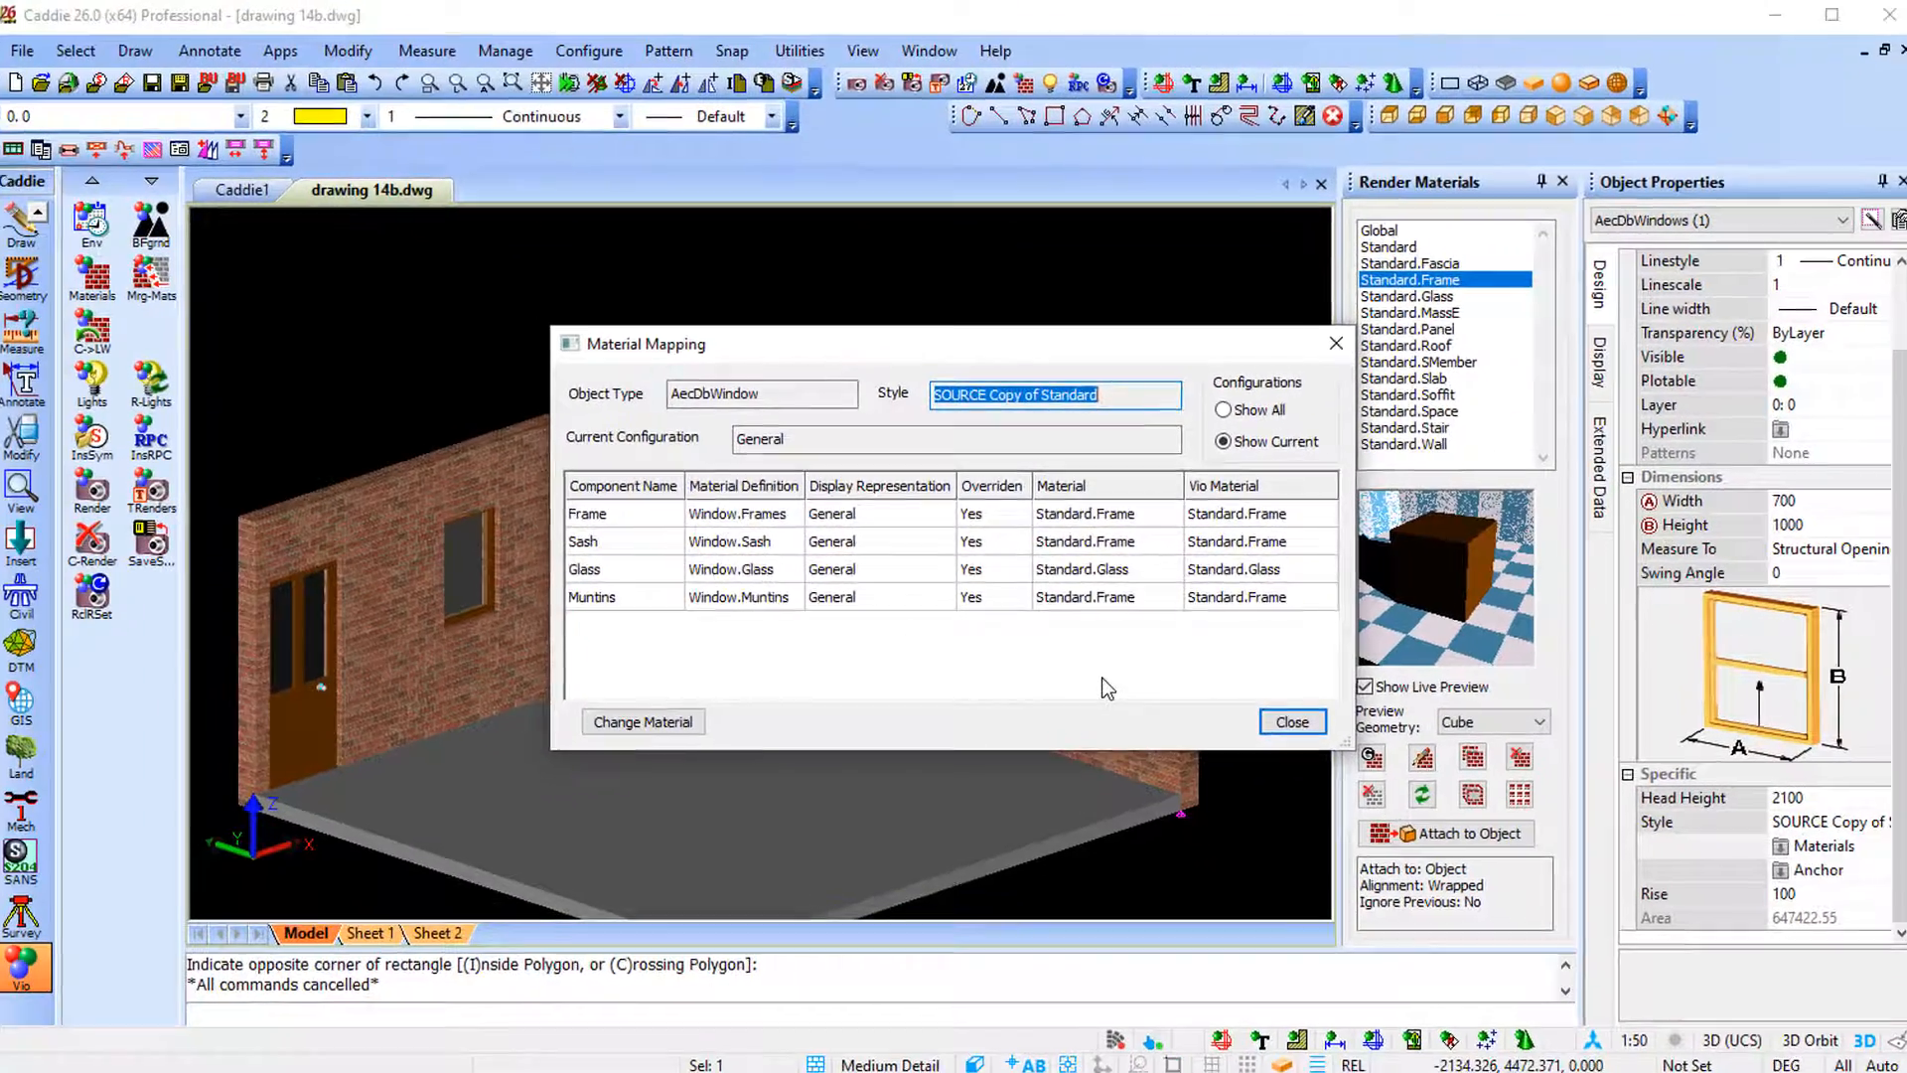
{"action": "left_click", "coordinate": [1430, 797]}
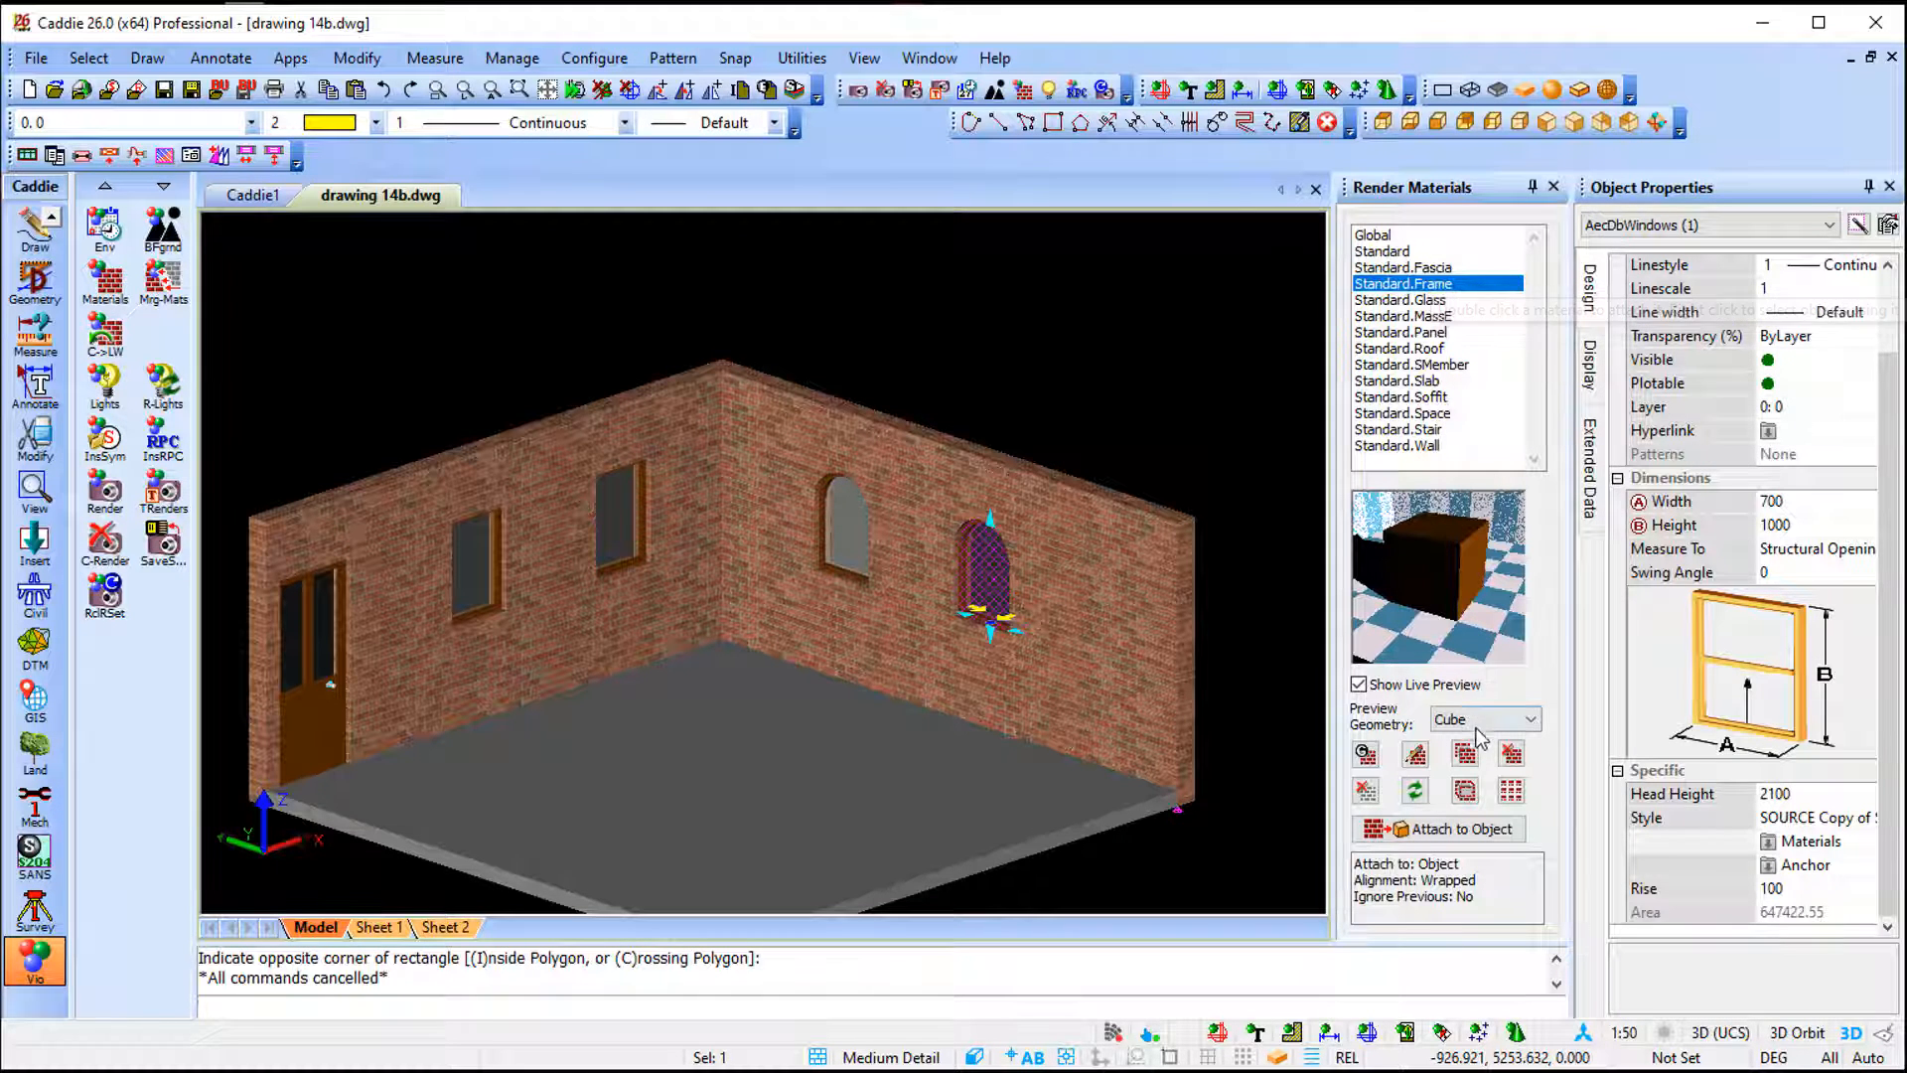
- Modify the Standard.Frame material to use the Metal 02.jpg texture from the Metals folder
{"action": "left_click", "coordinate": [1417, 757]}
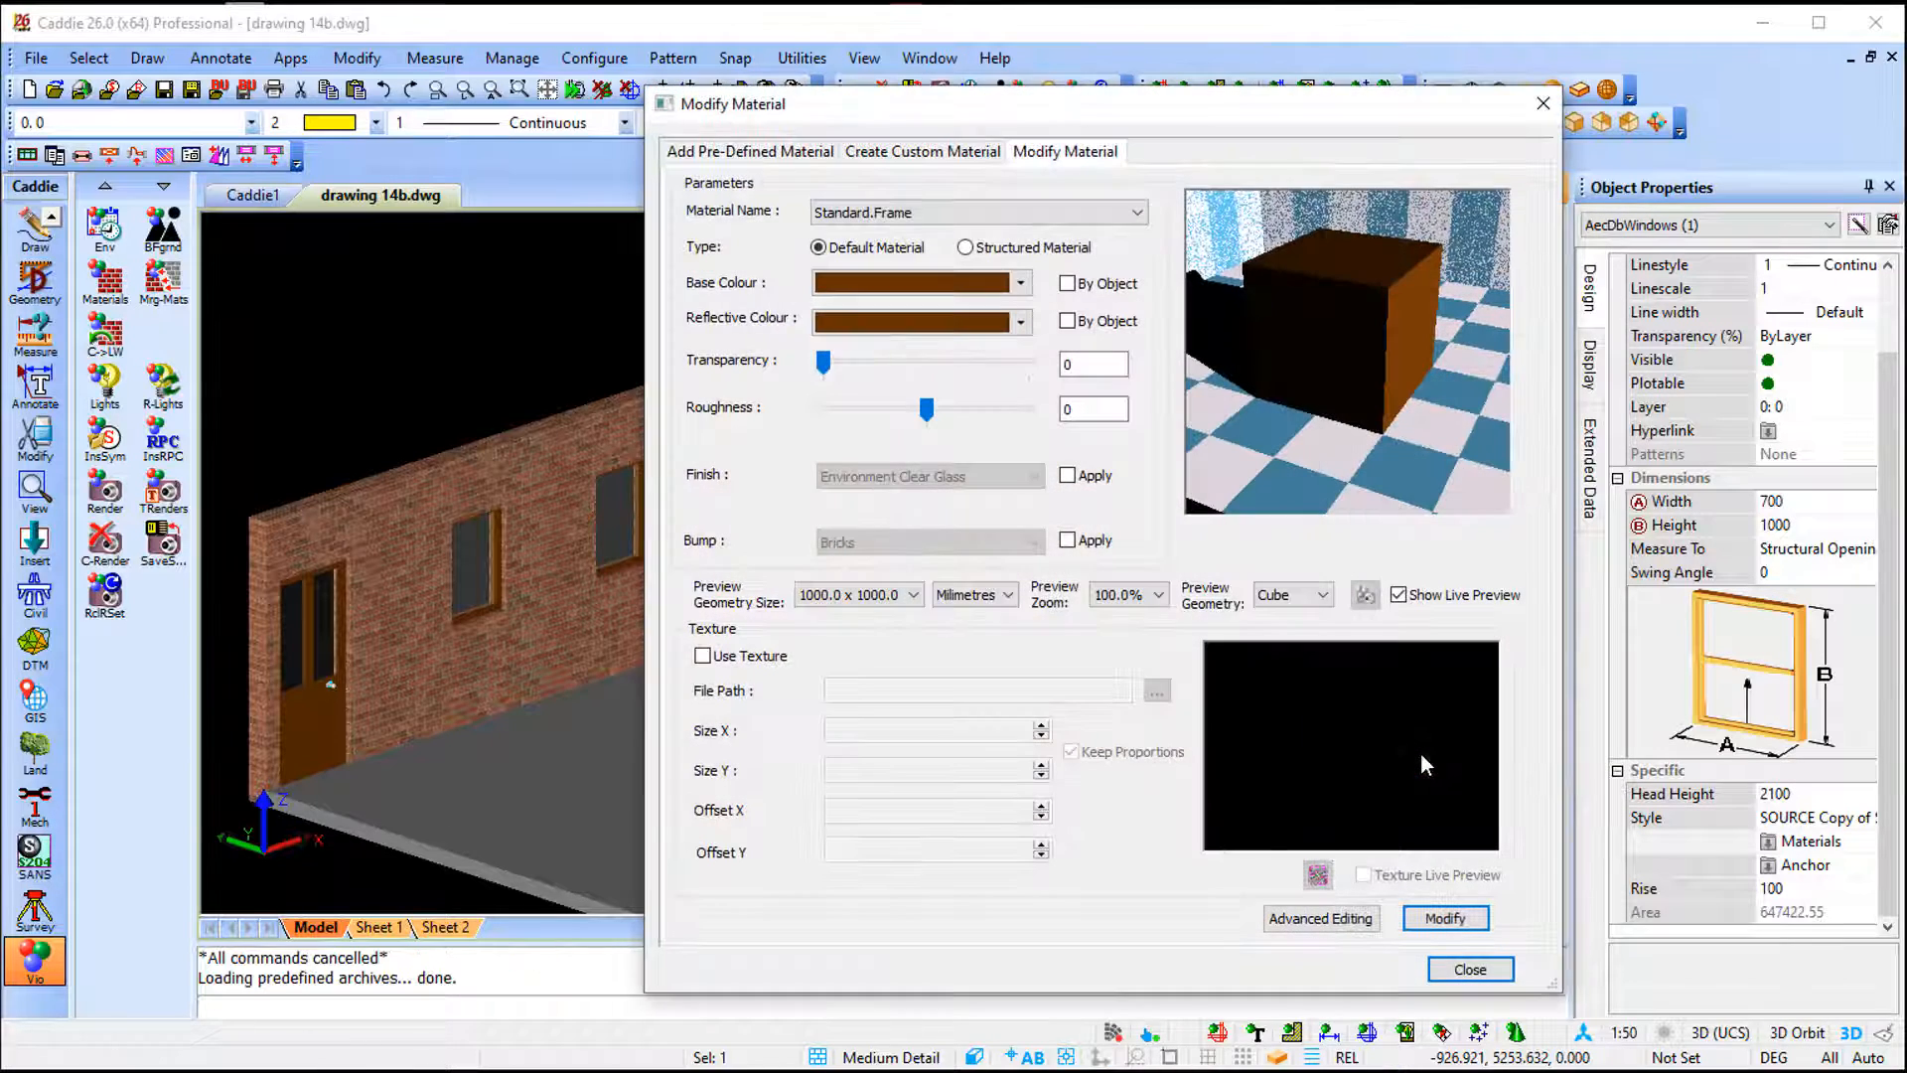
{"action": "left_click", "coordinate": [739, 657]}
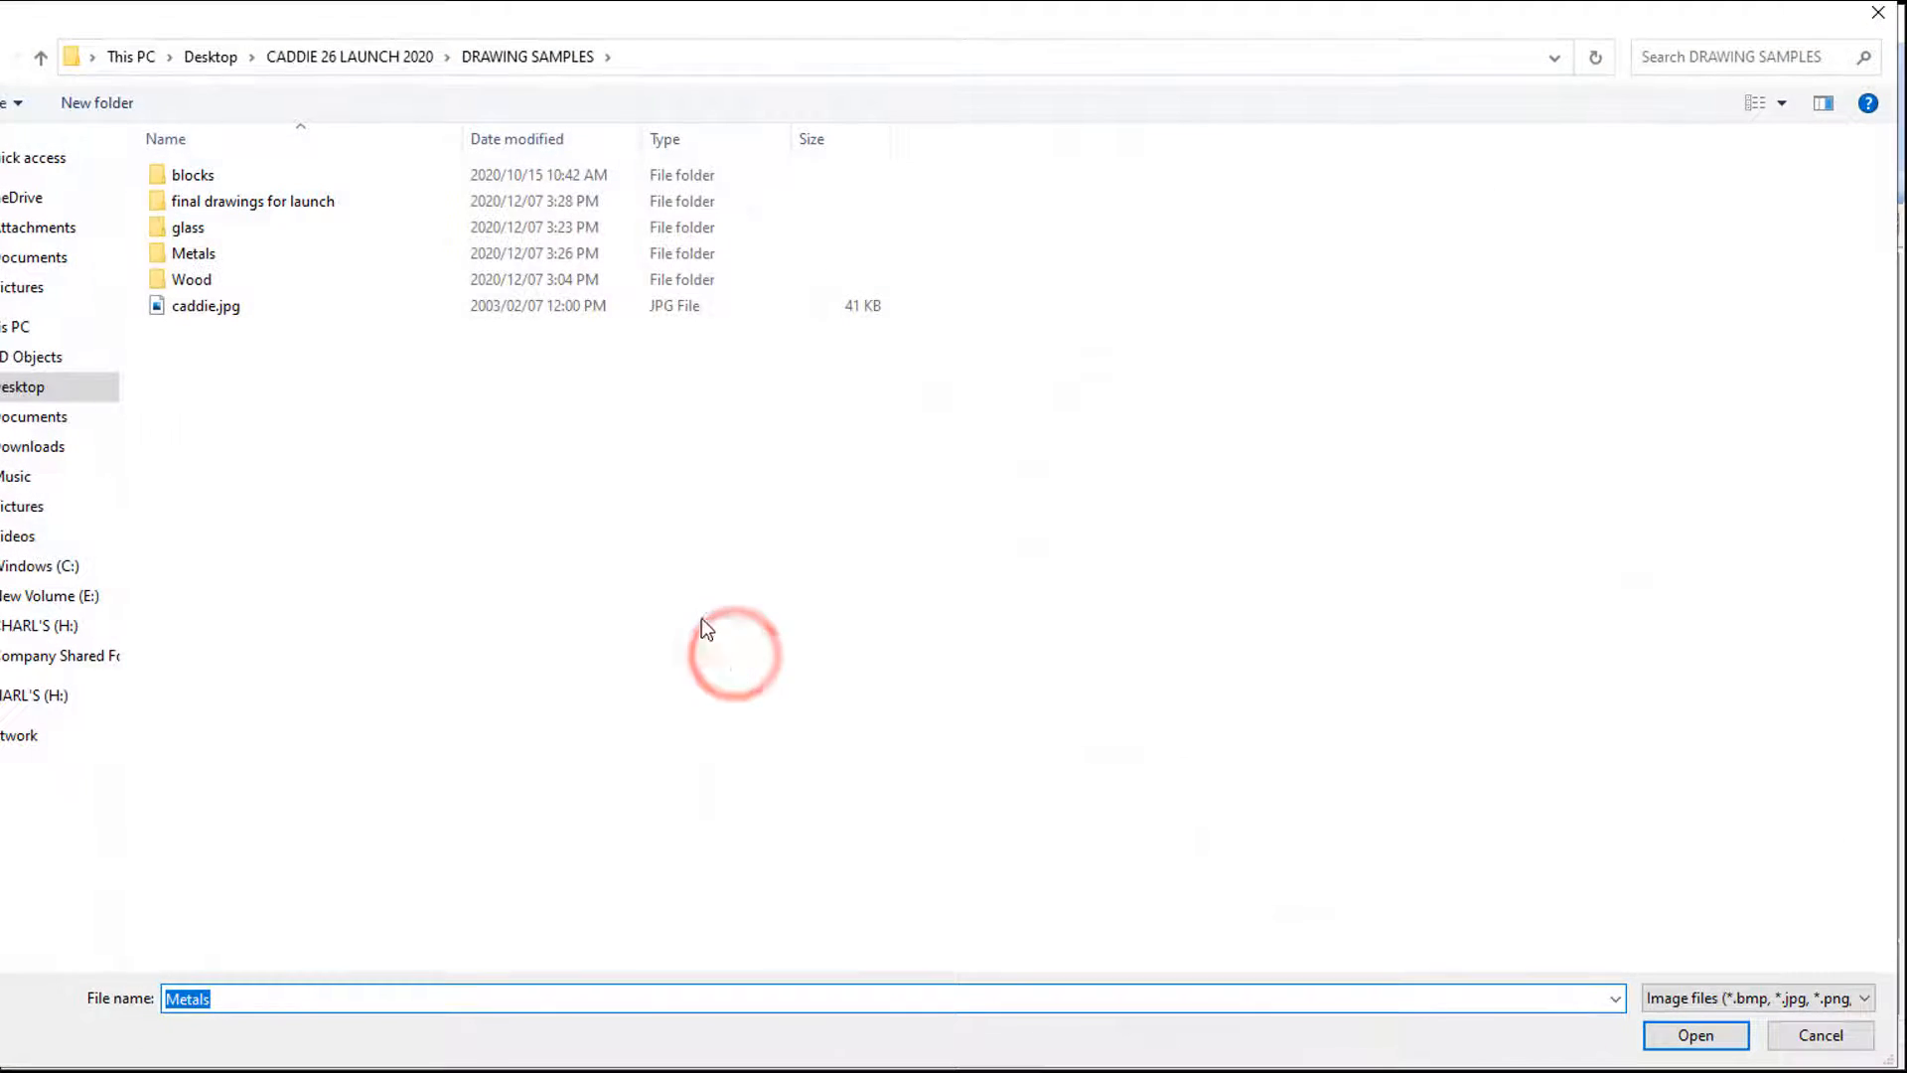
{"action": "left_click", "coordinate": [203, 256]}
{"action": "double_click", "coordinate": [206, 256]}
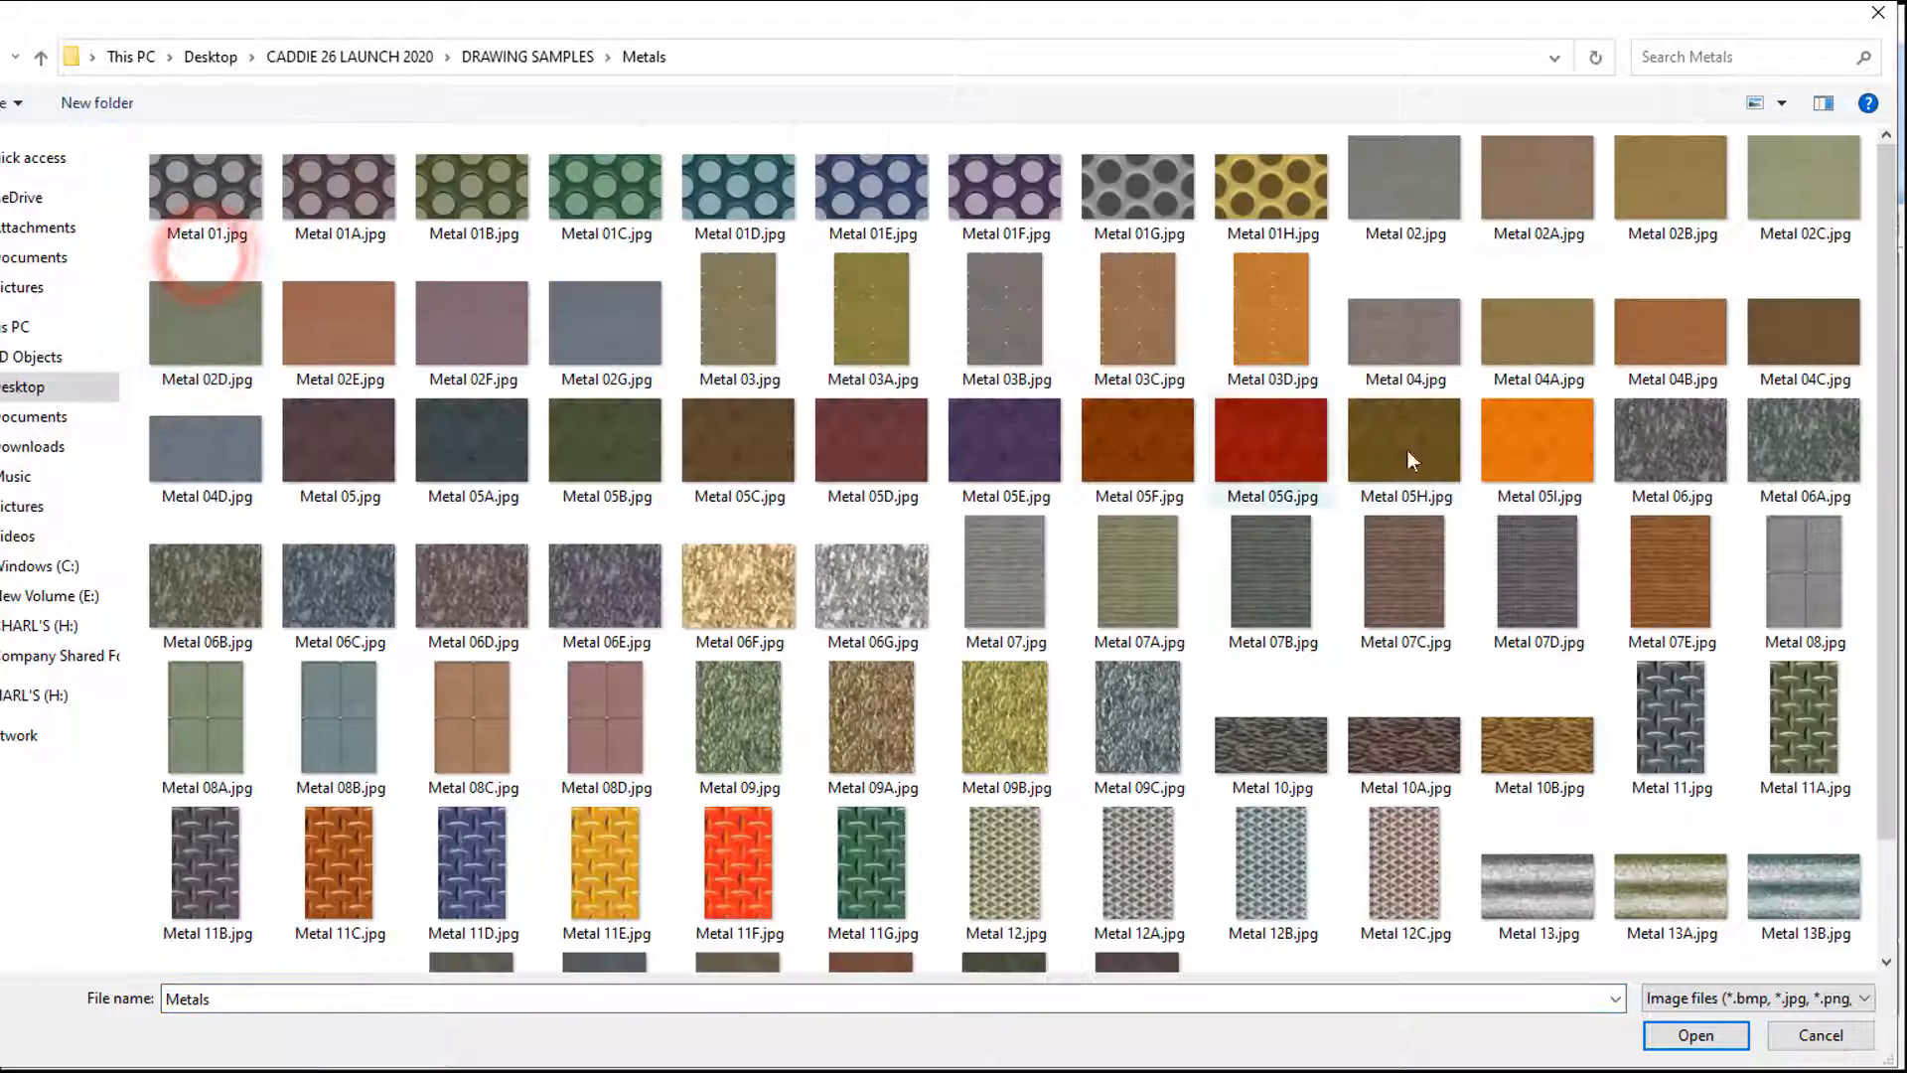
{"action": "left_click", "coordinate": [1395, 184]}
{"action": "left_click", "coordinate": [1695, 1035]}
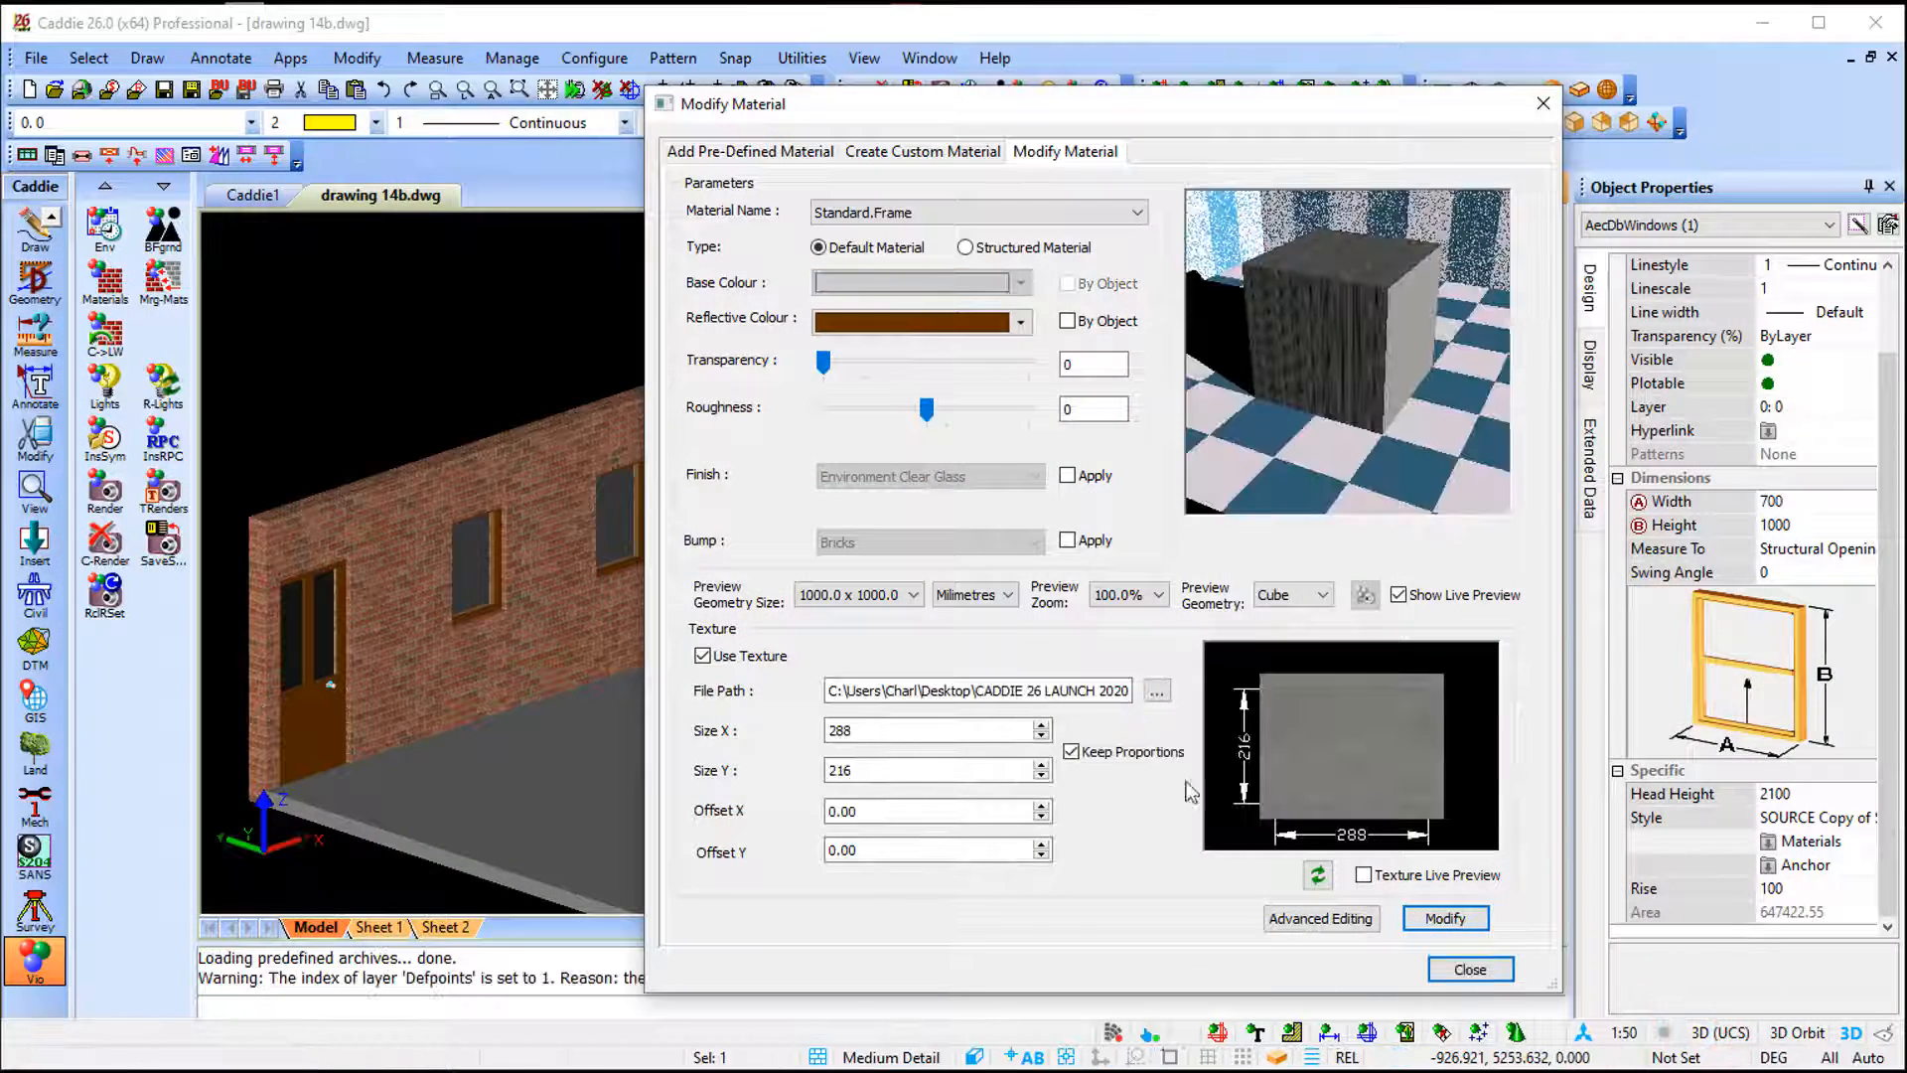
{"action": "left_click", "coordinate": [1438, 922]}
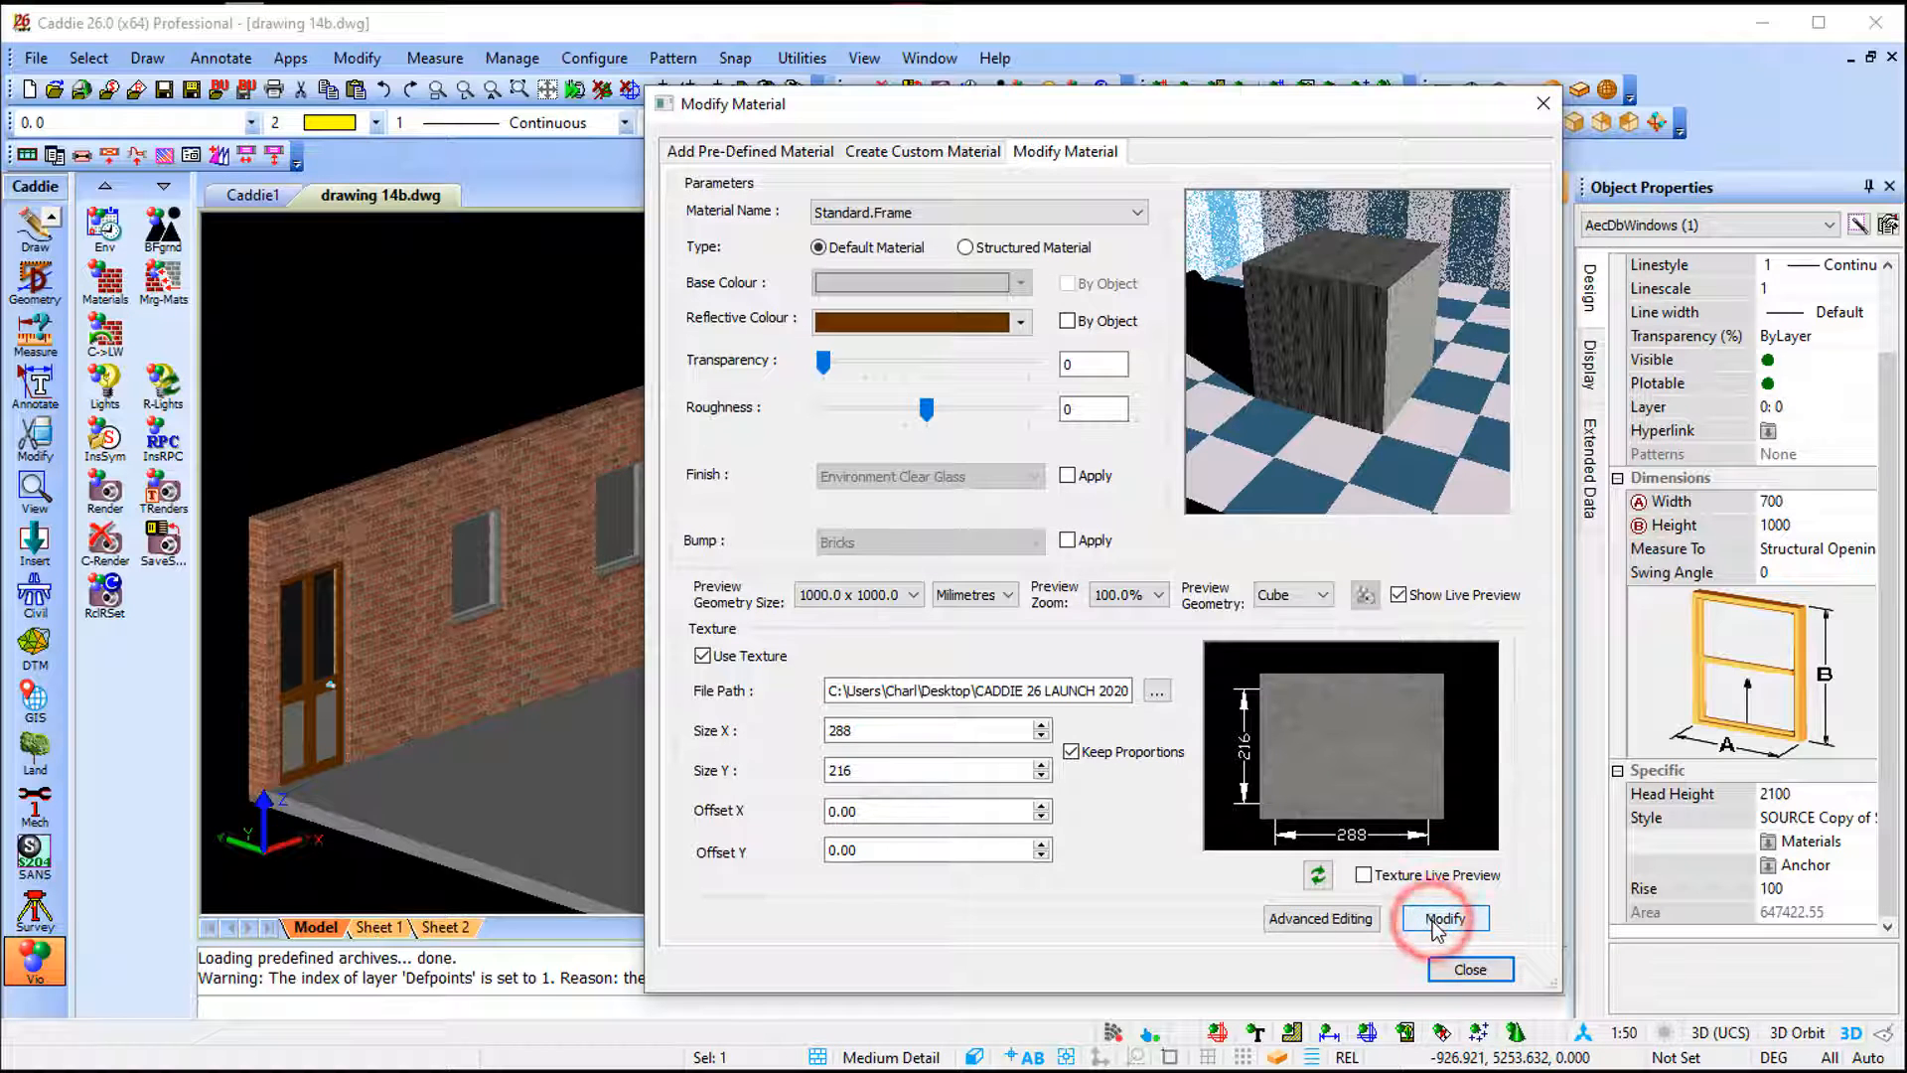
{"action": "left_click", "coordinate": [1470, 968]}
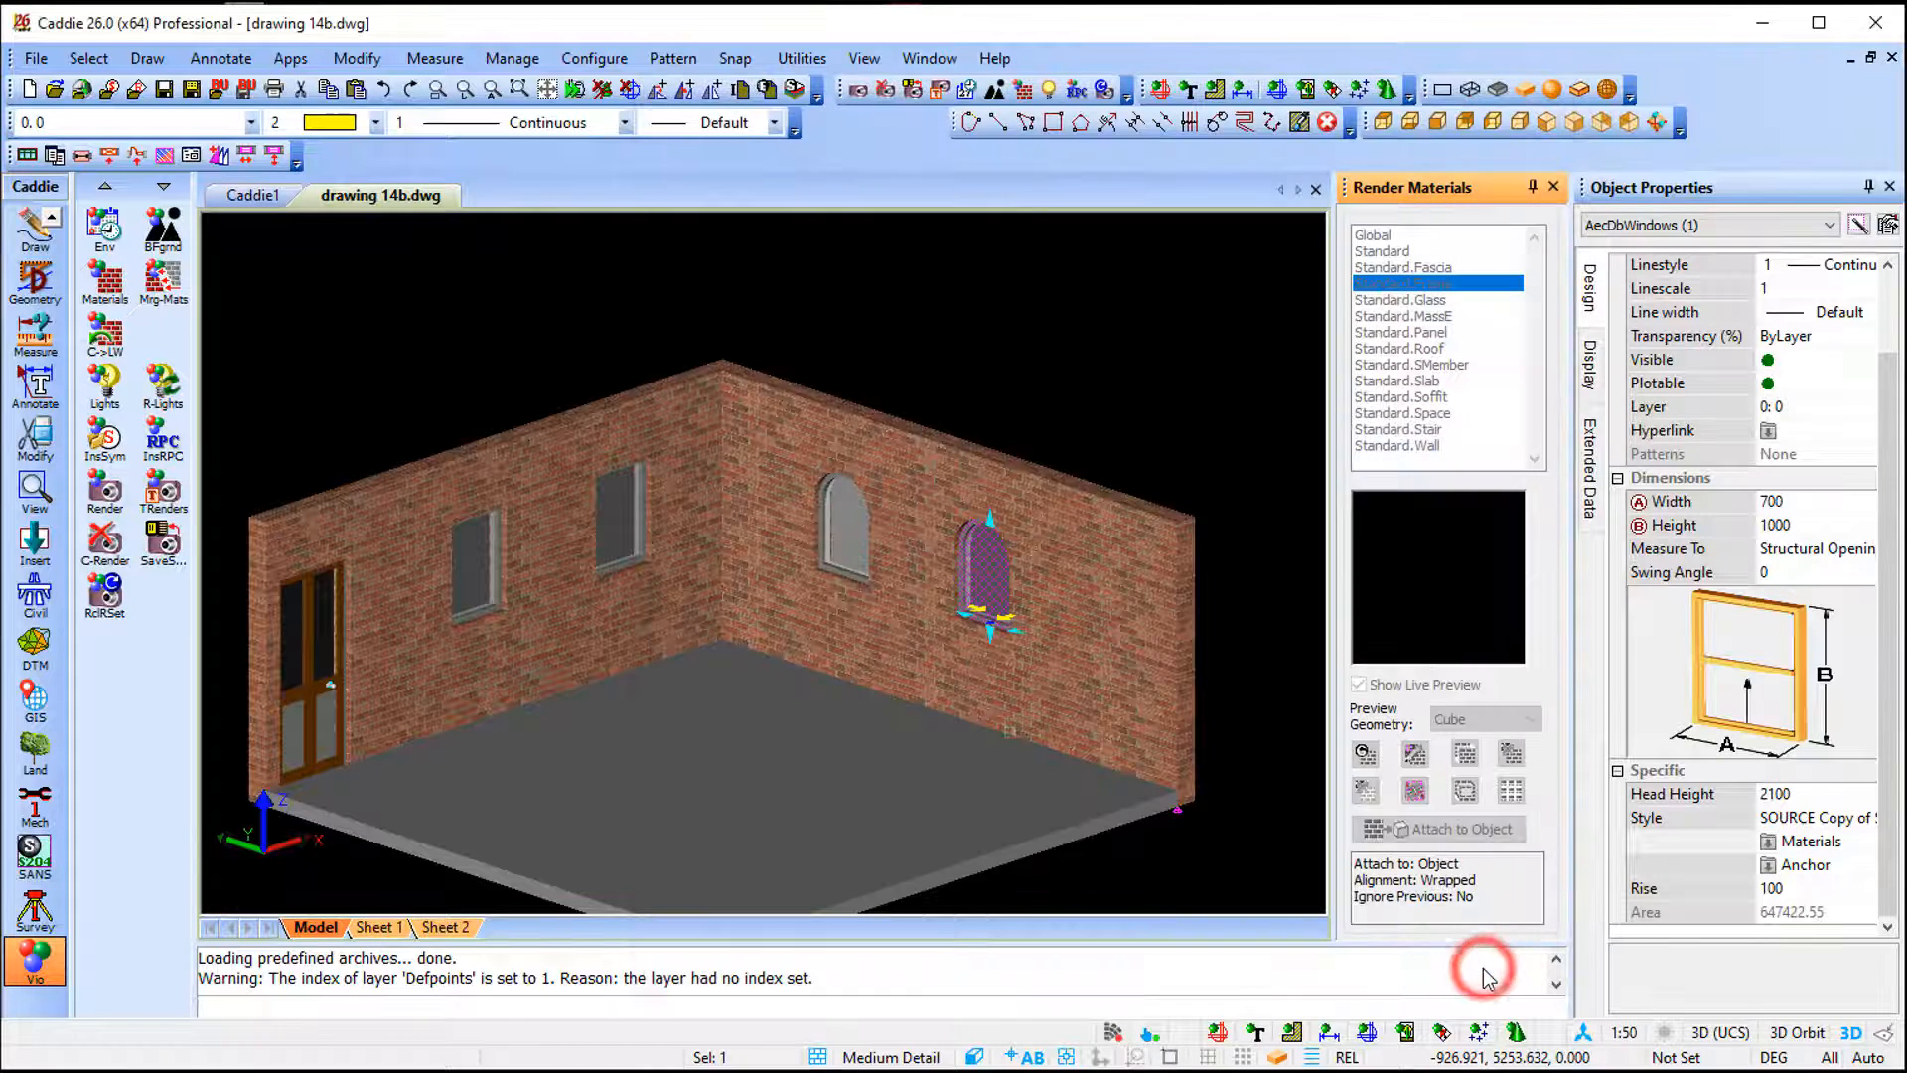
{"action": "left_click", "coordinate": [1152, 308]}
{"action": "key", "text": "Escape"}
{"action": "key", "text": "F5"}
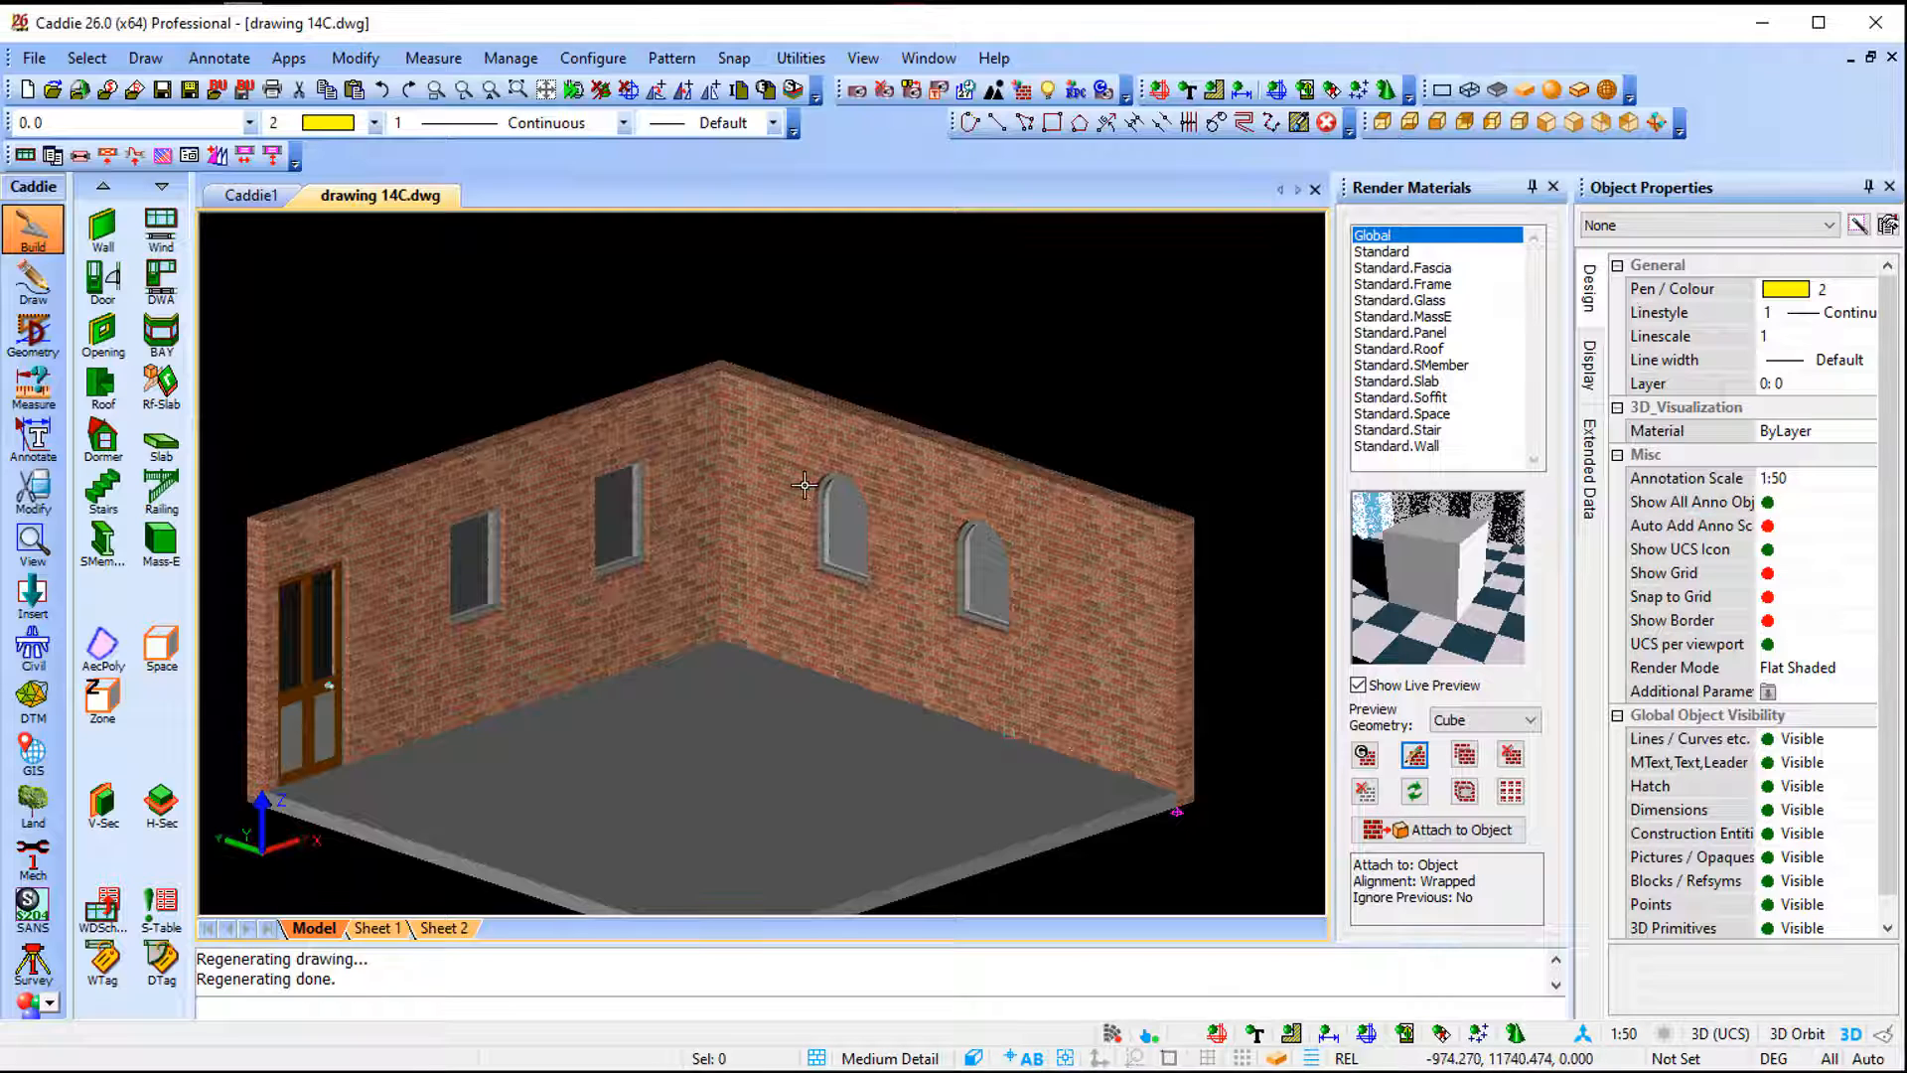
- Insert Standard-style windows on the top and right walls of the second room in plan view
{"action": "left_click", "coordinate": [1382, 122]}
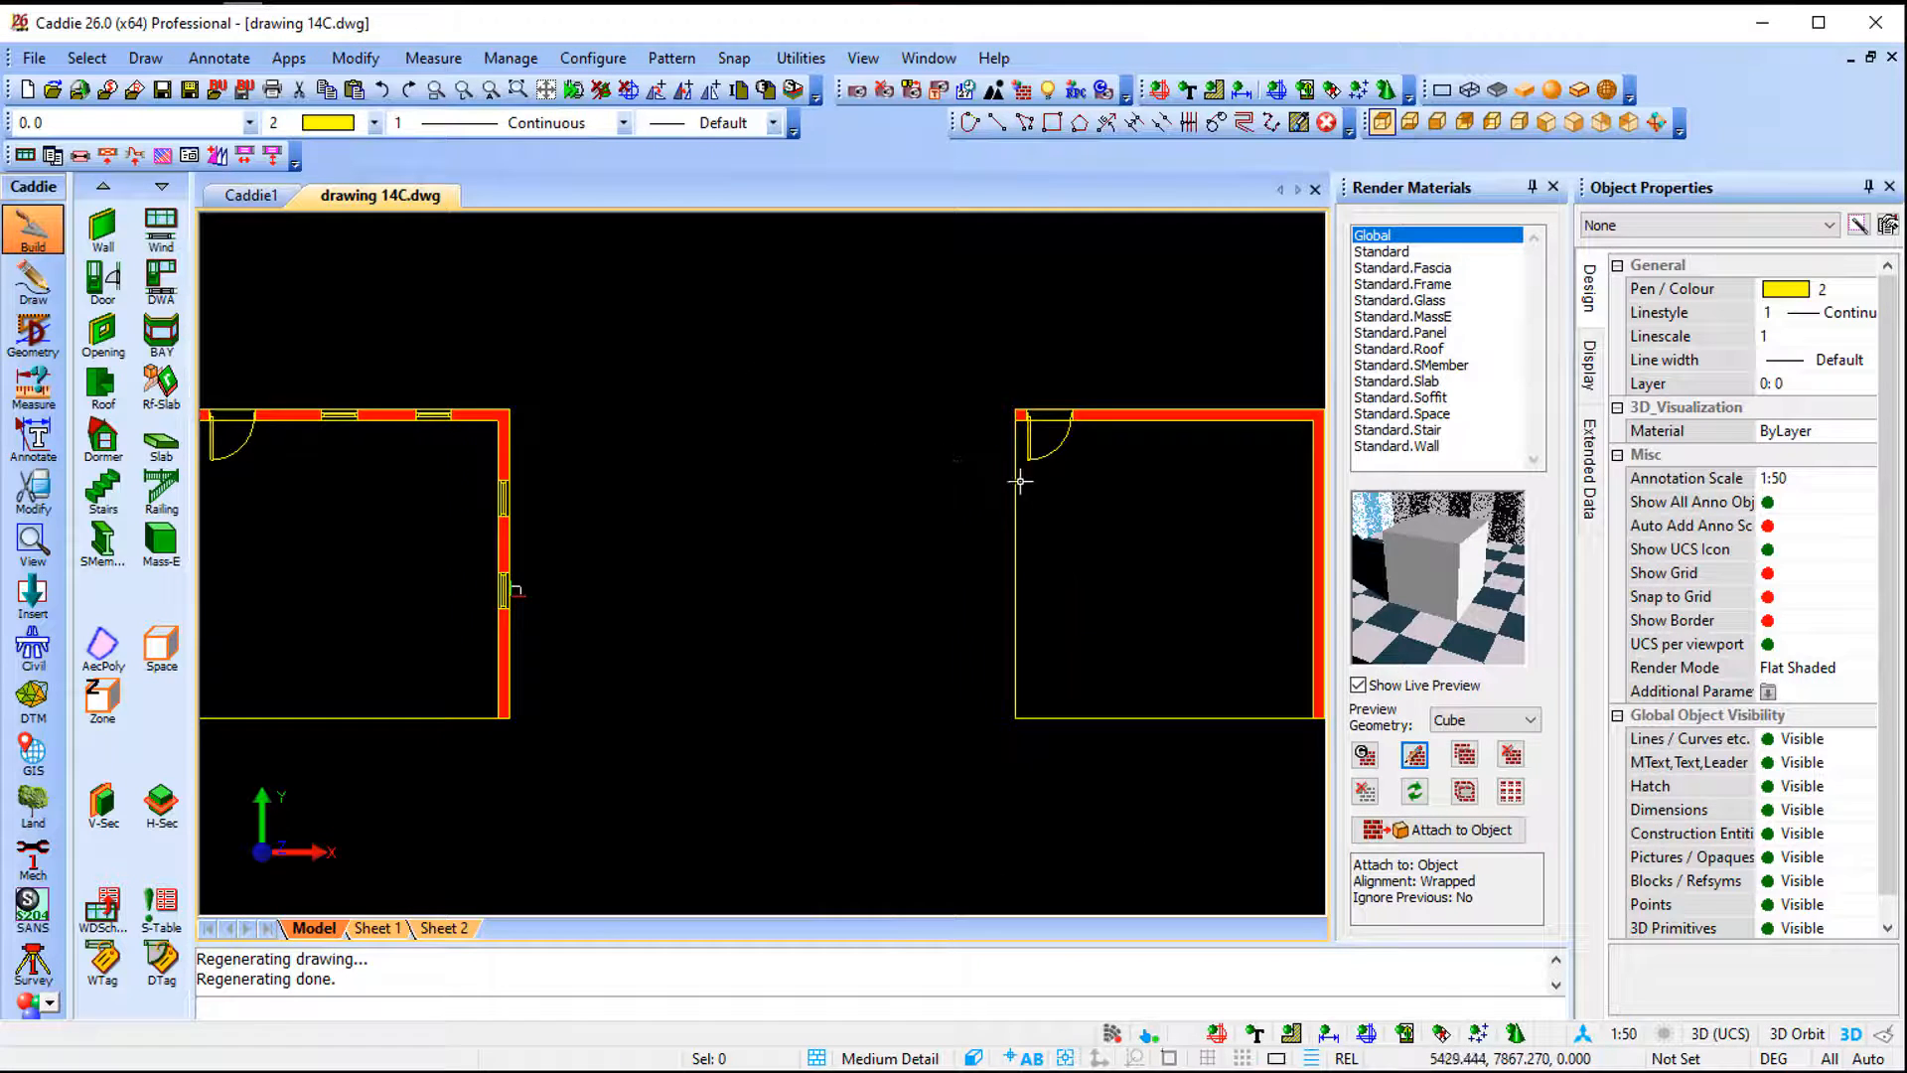
{"action": "middle_click_drag", "start_coordinate": [1019, 481], "coordinate": [647, 491]}
{"action": "scroll", "coordinate": [834, 532], "scroll_direction": "up", "scroll_amount": 2}
{"action": "left_click", "coordinate": [159, 224]}
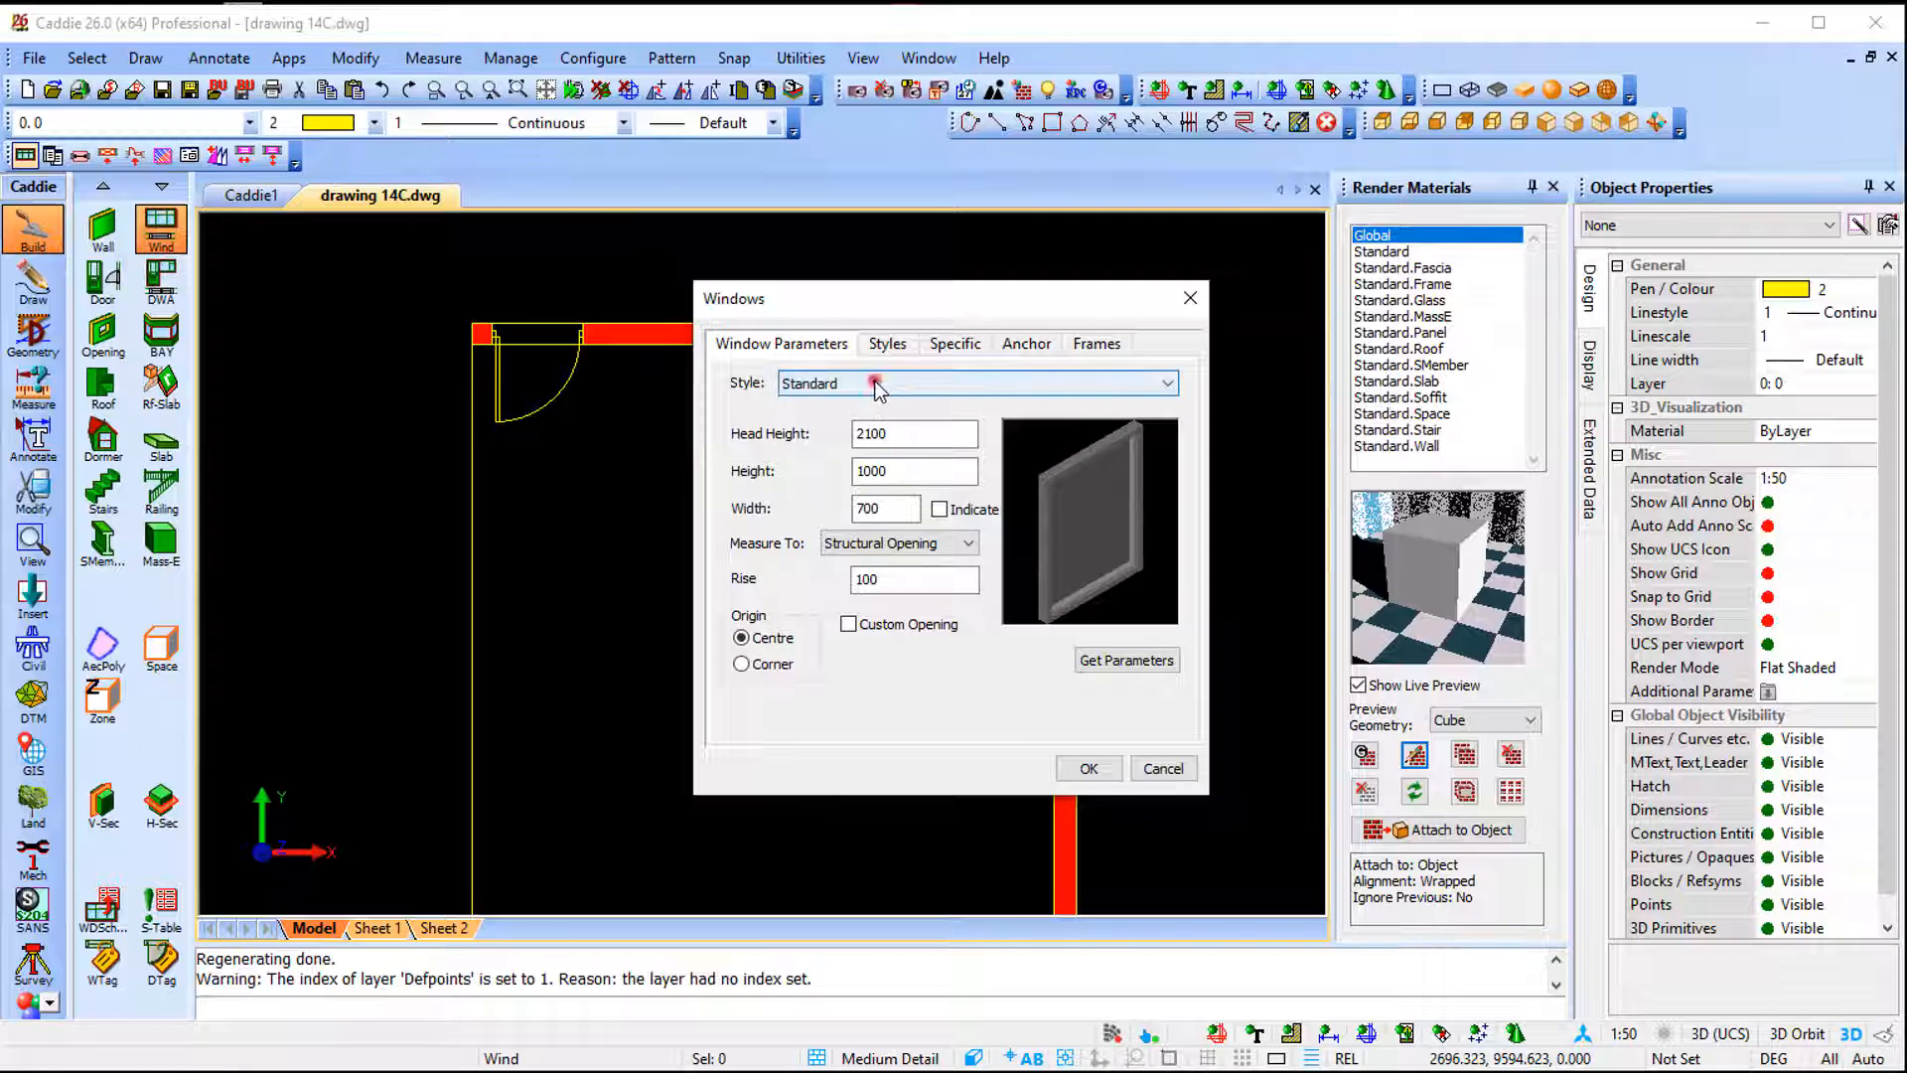
{"action": "left_click", "coordinate": [876, 383]}
{"action": "left_click", "coordinate": [875, 383]}
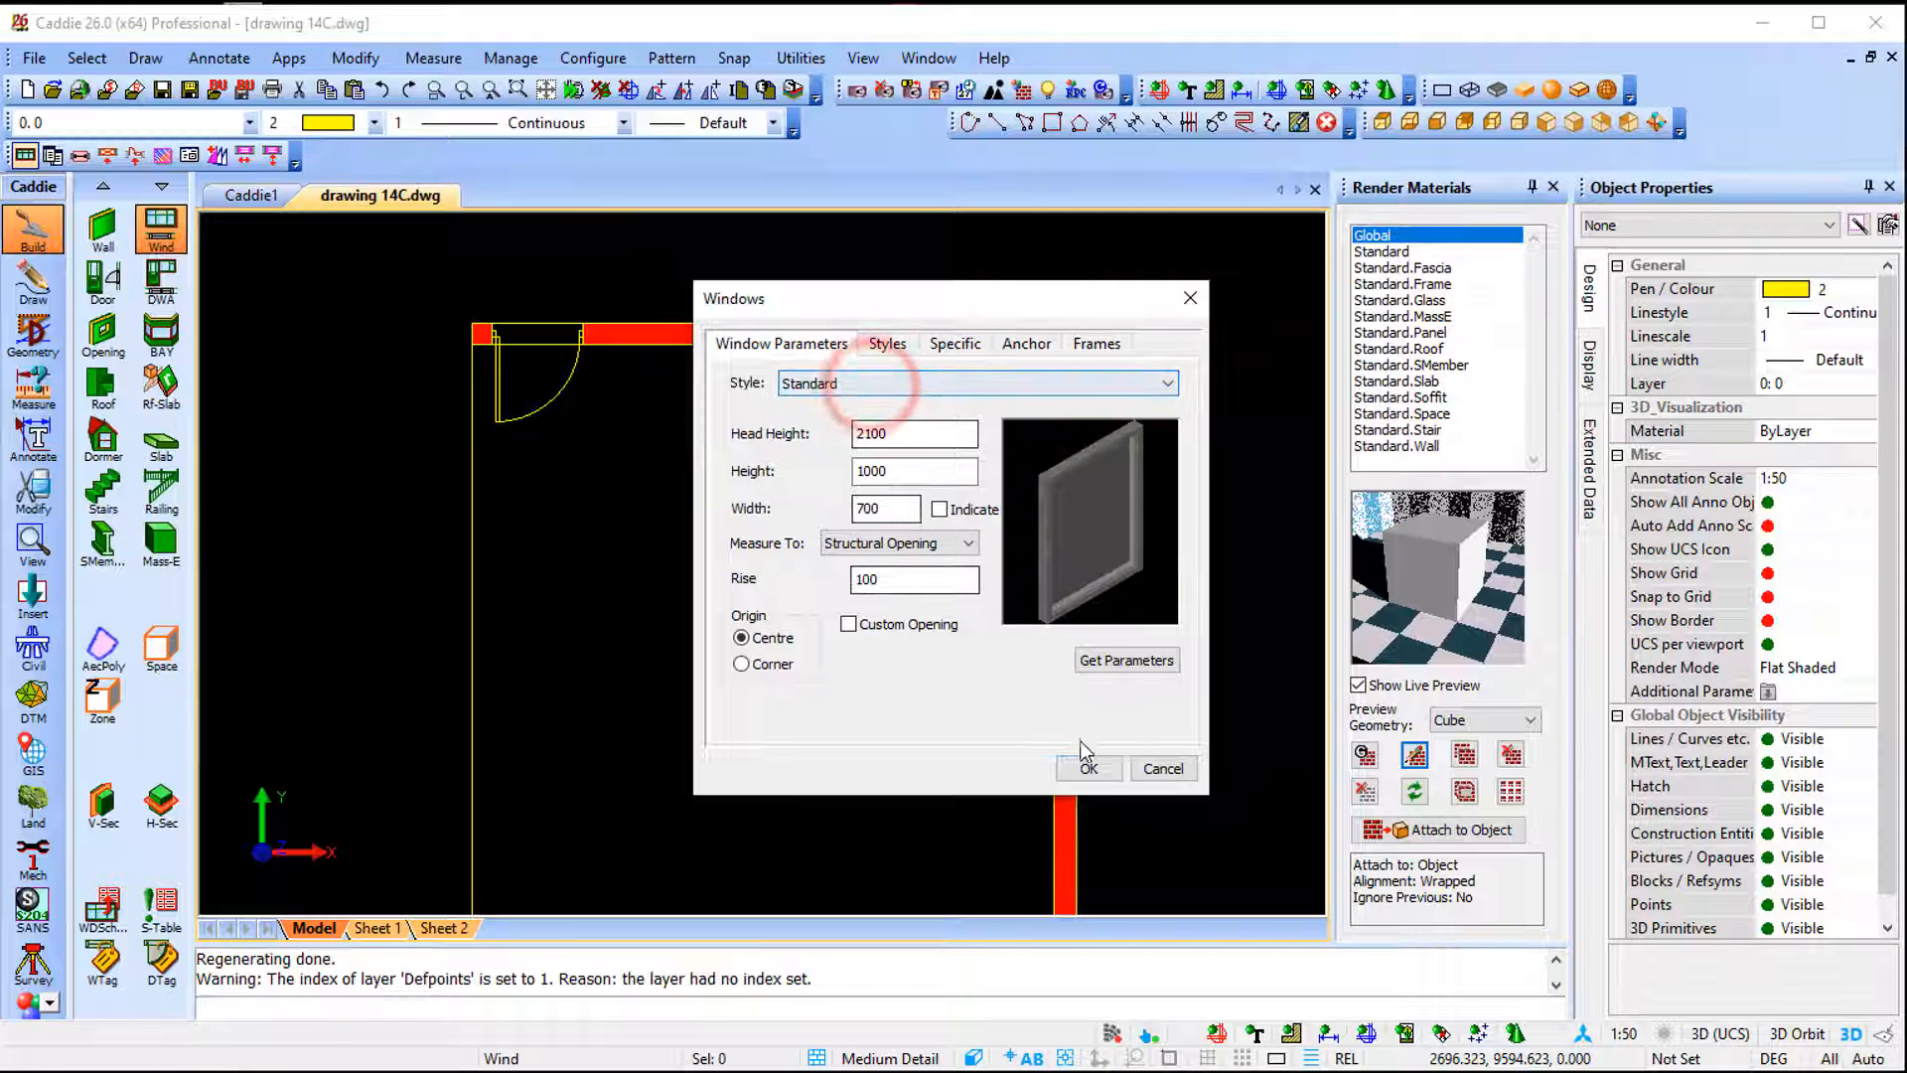
{"action": "left_click", "coordinate": [1088, 768]}
{"action": "left_click", "coordinate": [732, 338]}
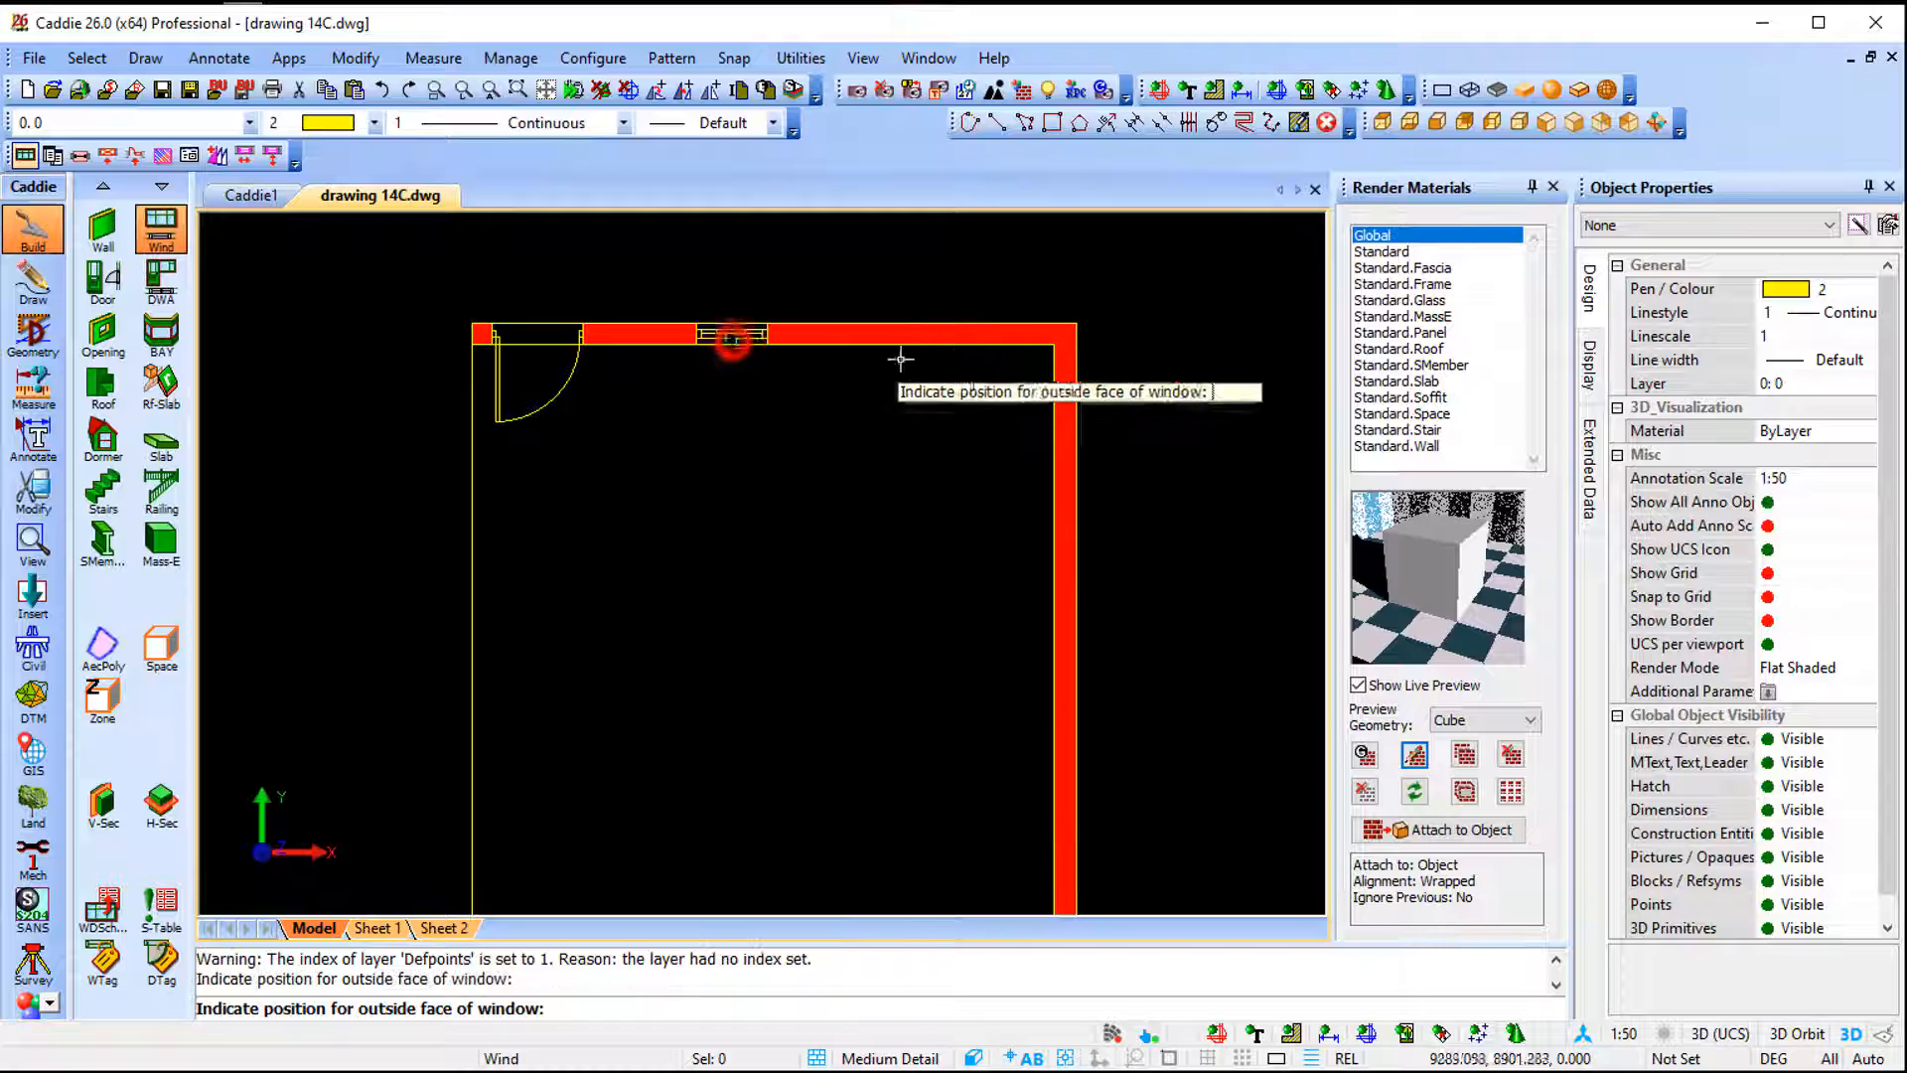
{"action": "left_click", "coordinate": [934, 343]}
{"action": "left_click", "coordinate": [1059, 473]}
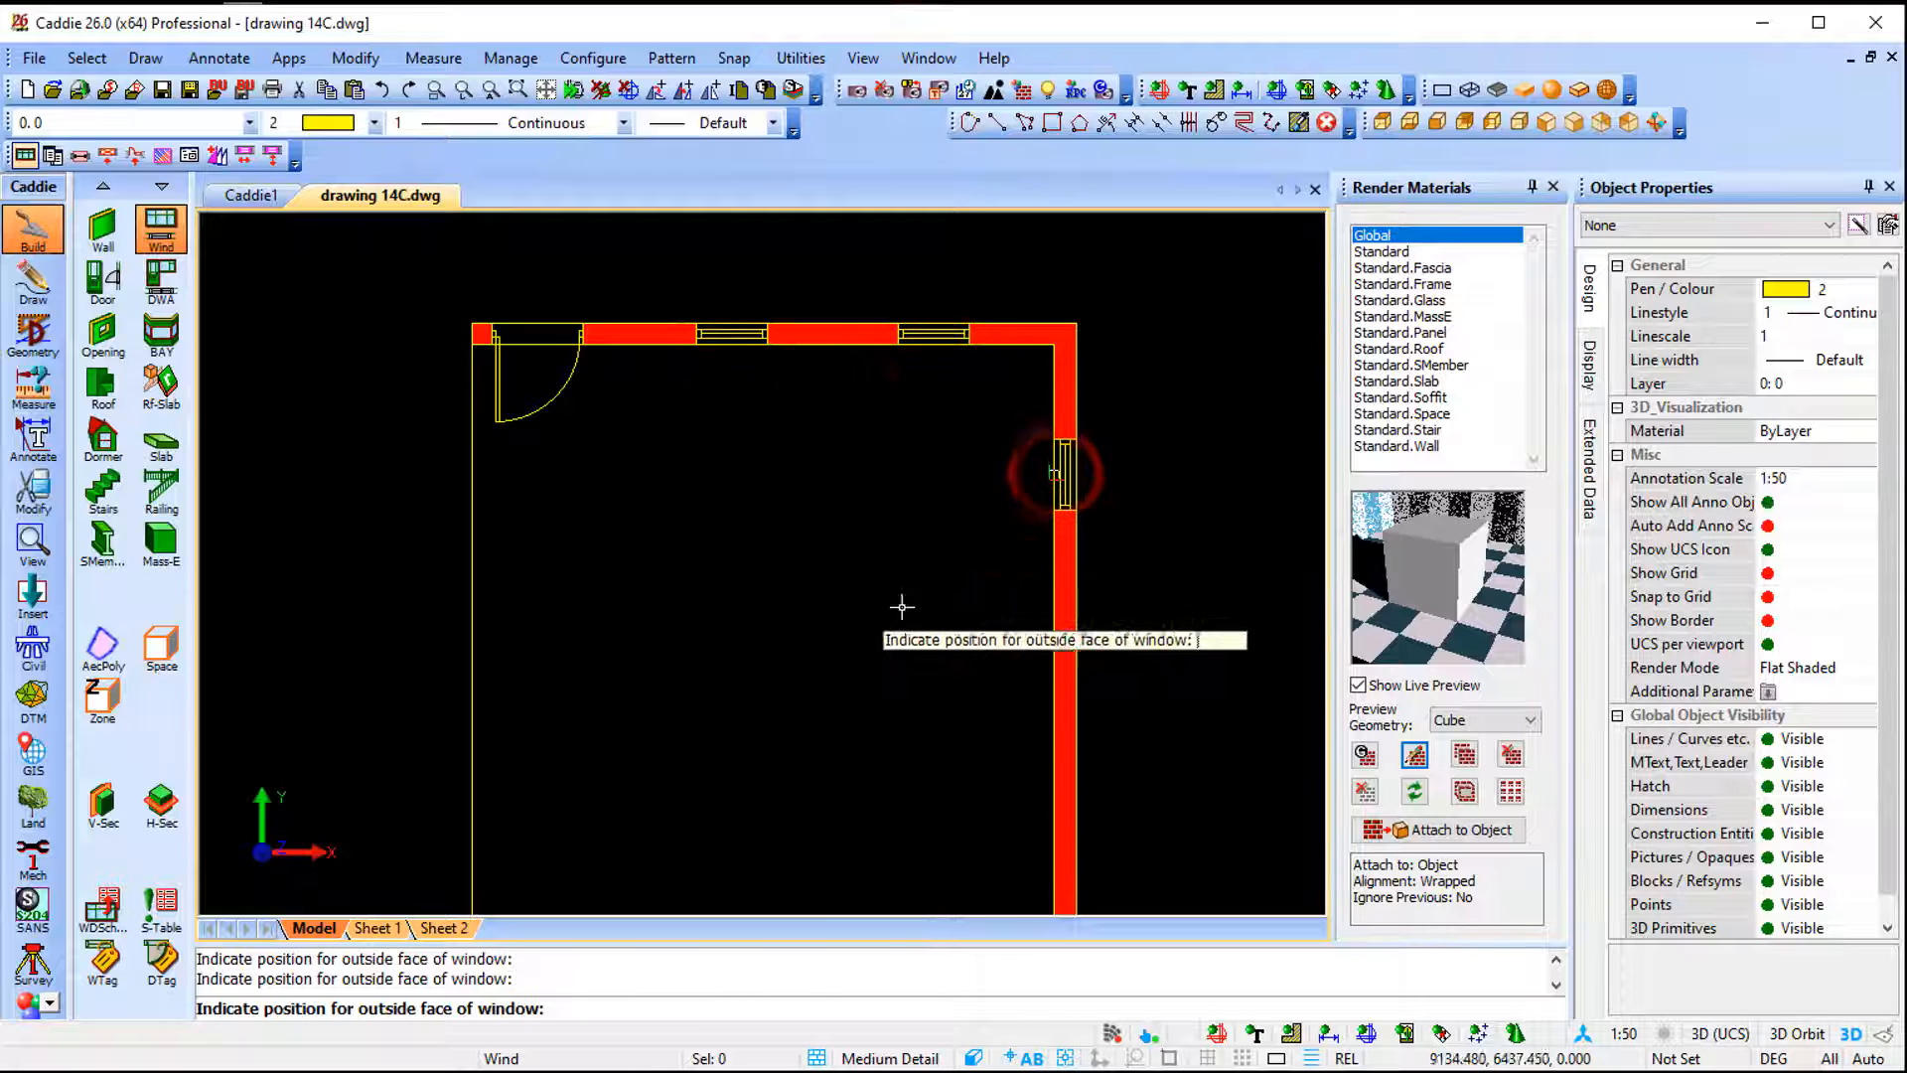
{"action": "key", "text": "Escape"}
- Copy the selected window's style as CLONE Copy of Standard using the Clone and apply materials option
{"action": "left_click", "coordinate": [1546, 123]}
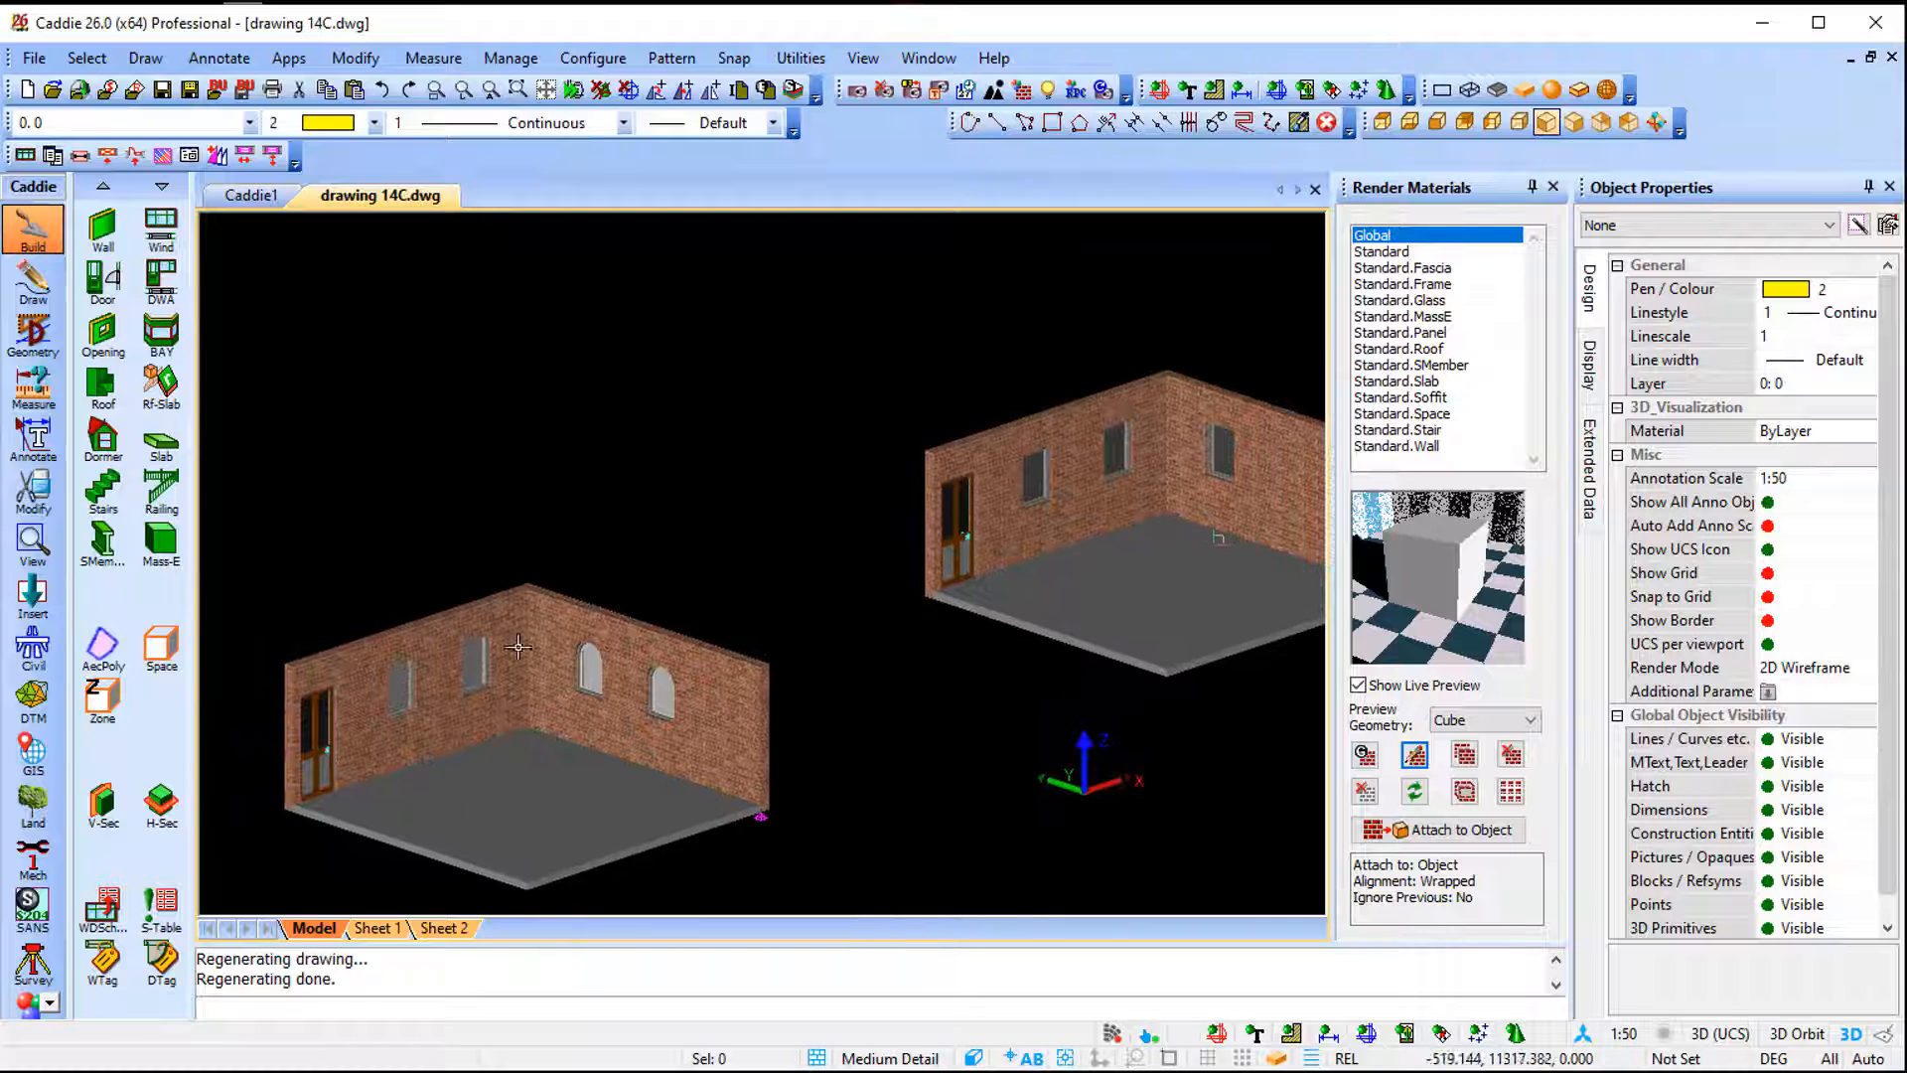
{"action": "middle_click_drag", "start_coordinate": [1073, 529], "coordinate": [891, 580]}
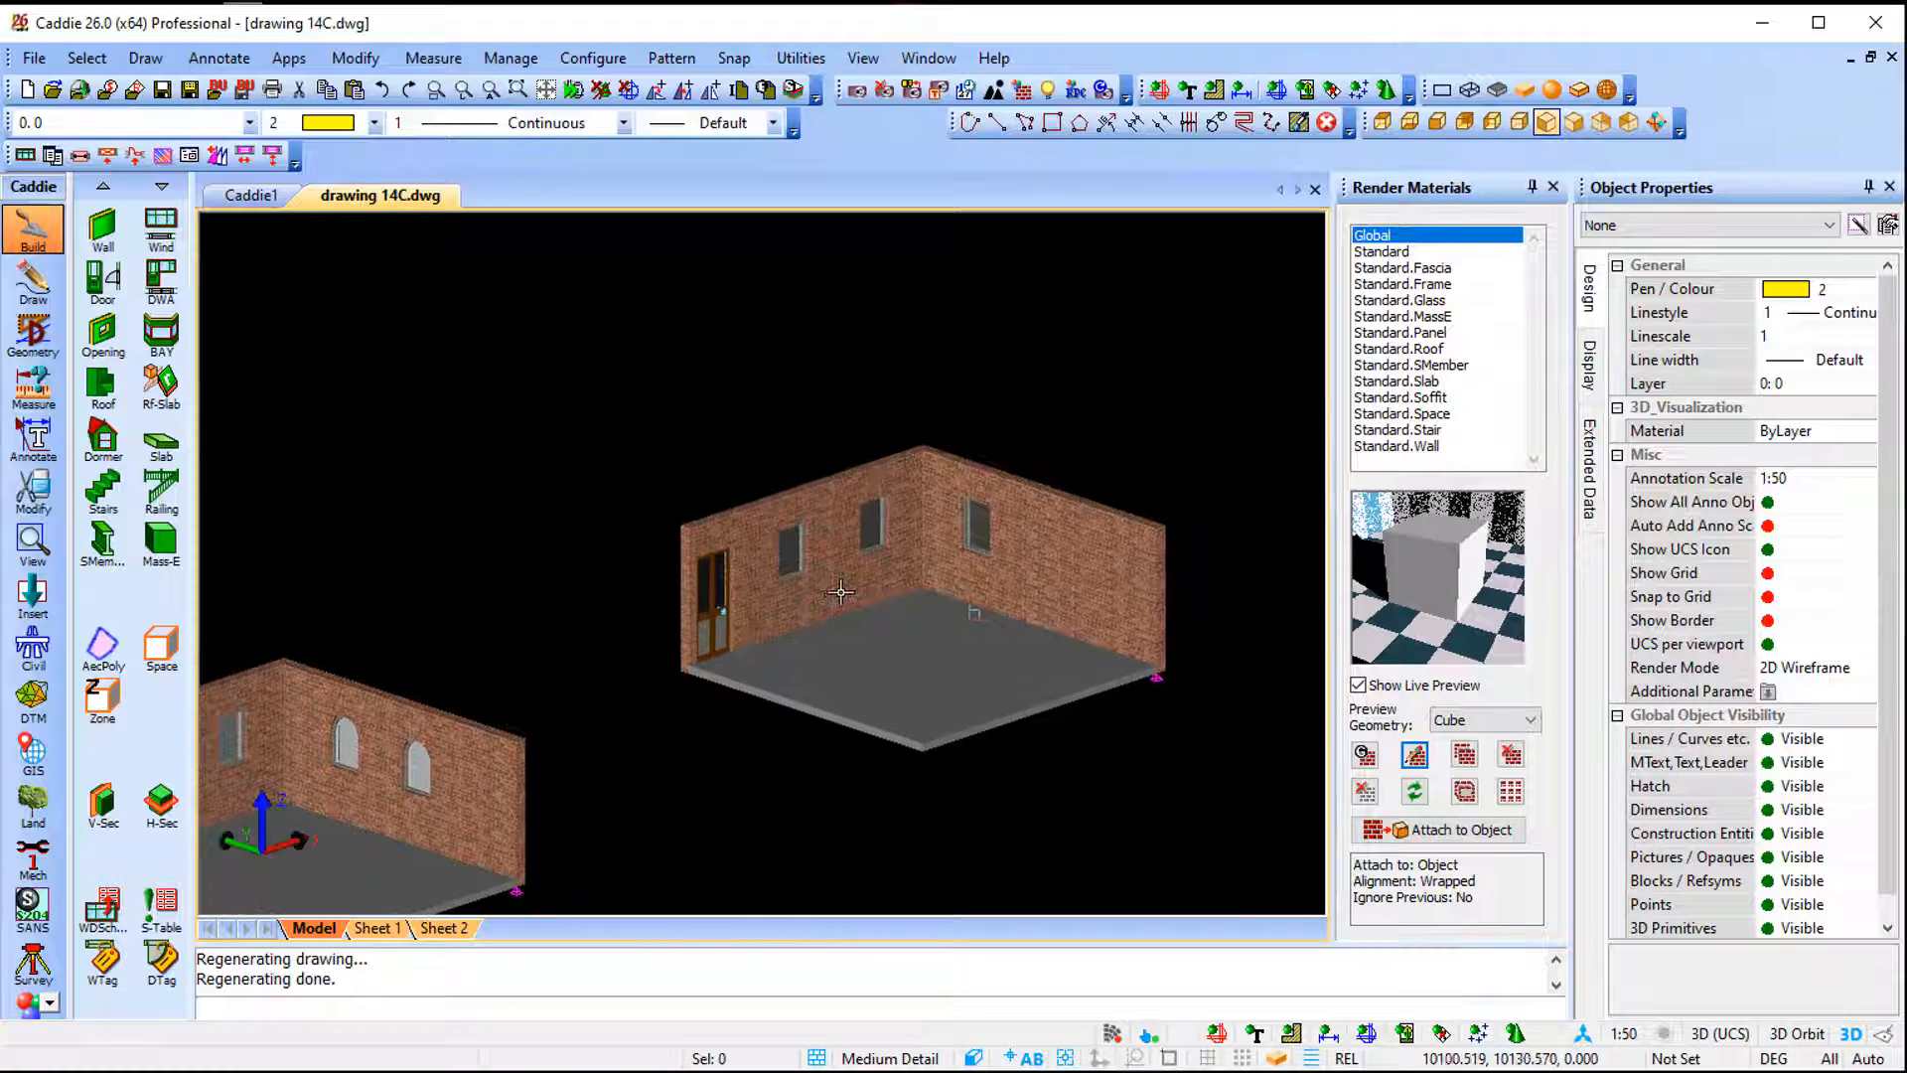
{"action": "scroll", "coordinate": [891, 580], "scroll_direction": "up", "scroll_amount": 5}
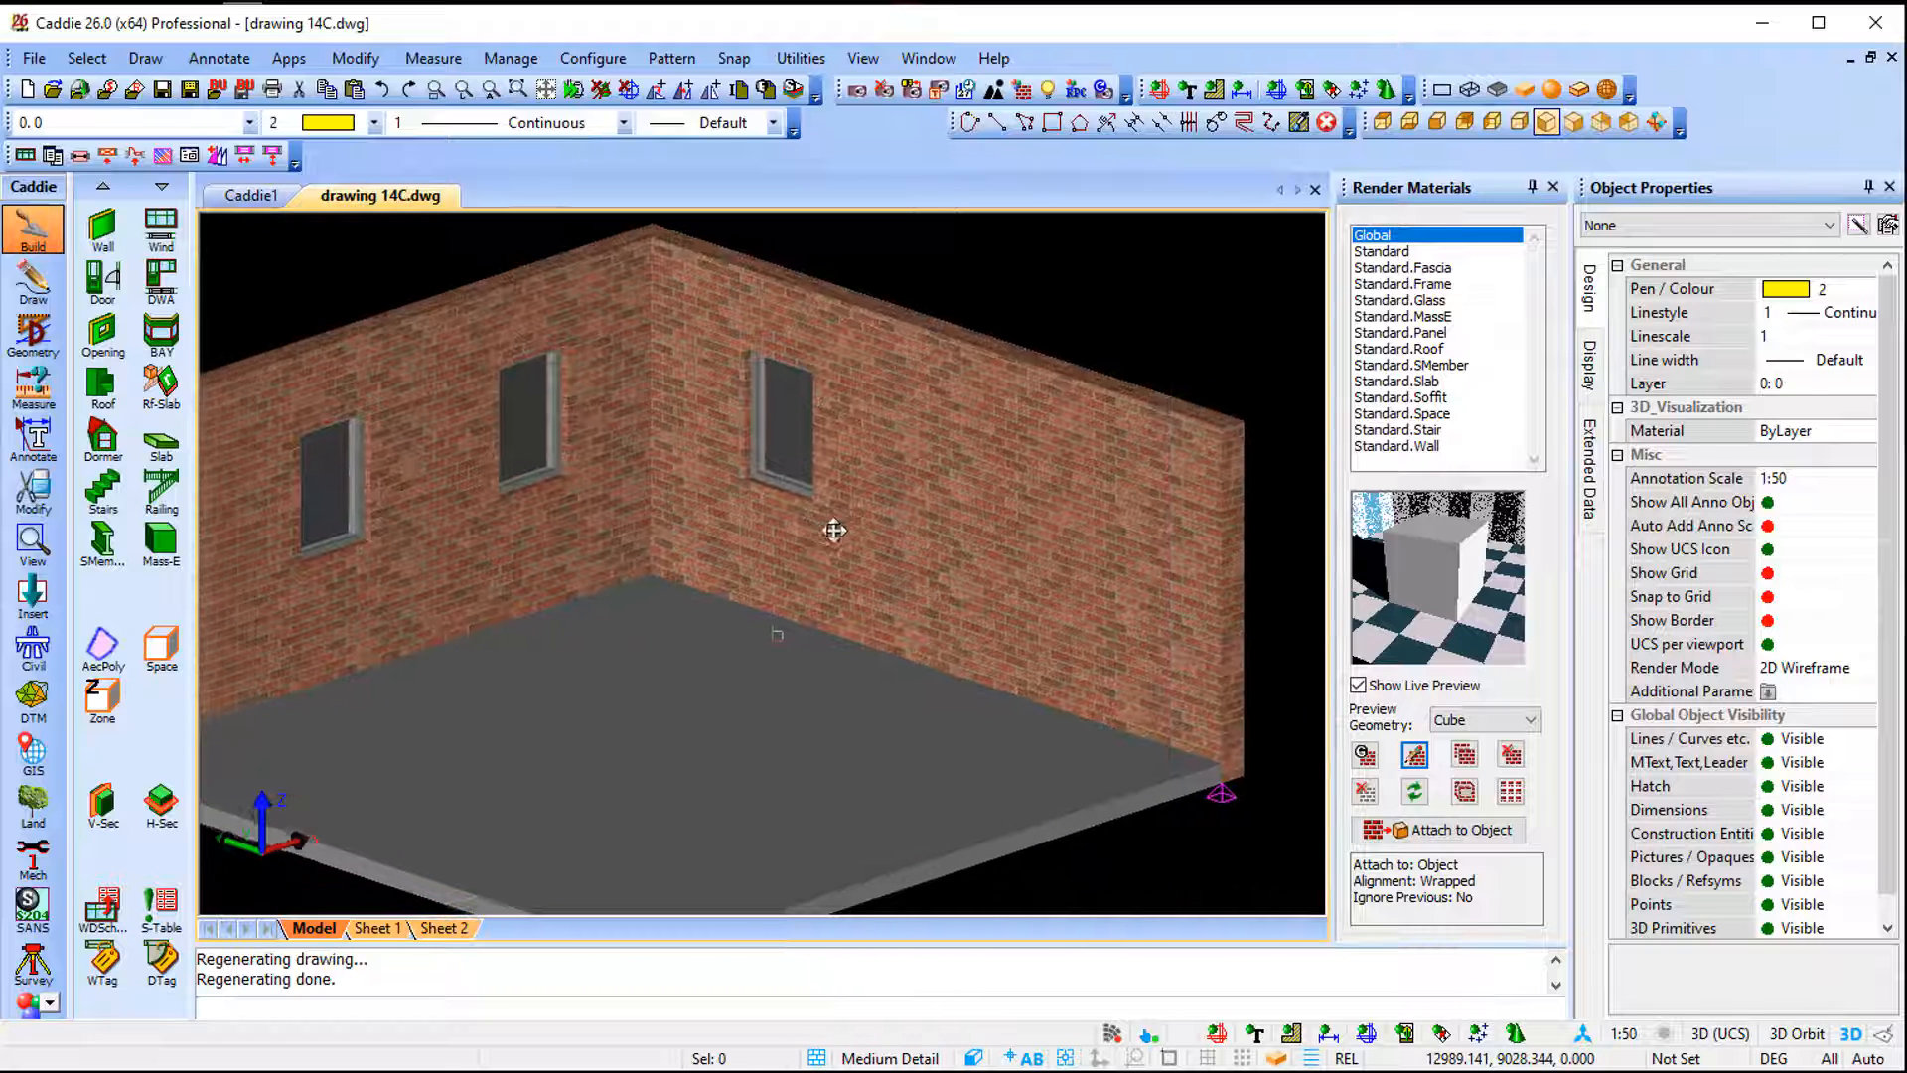
{"action": "left_click", "coordinate": [775, 471]}
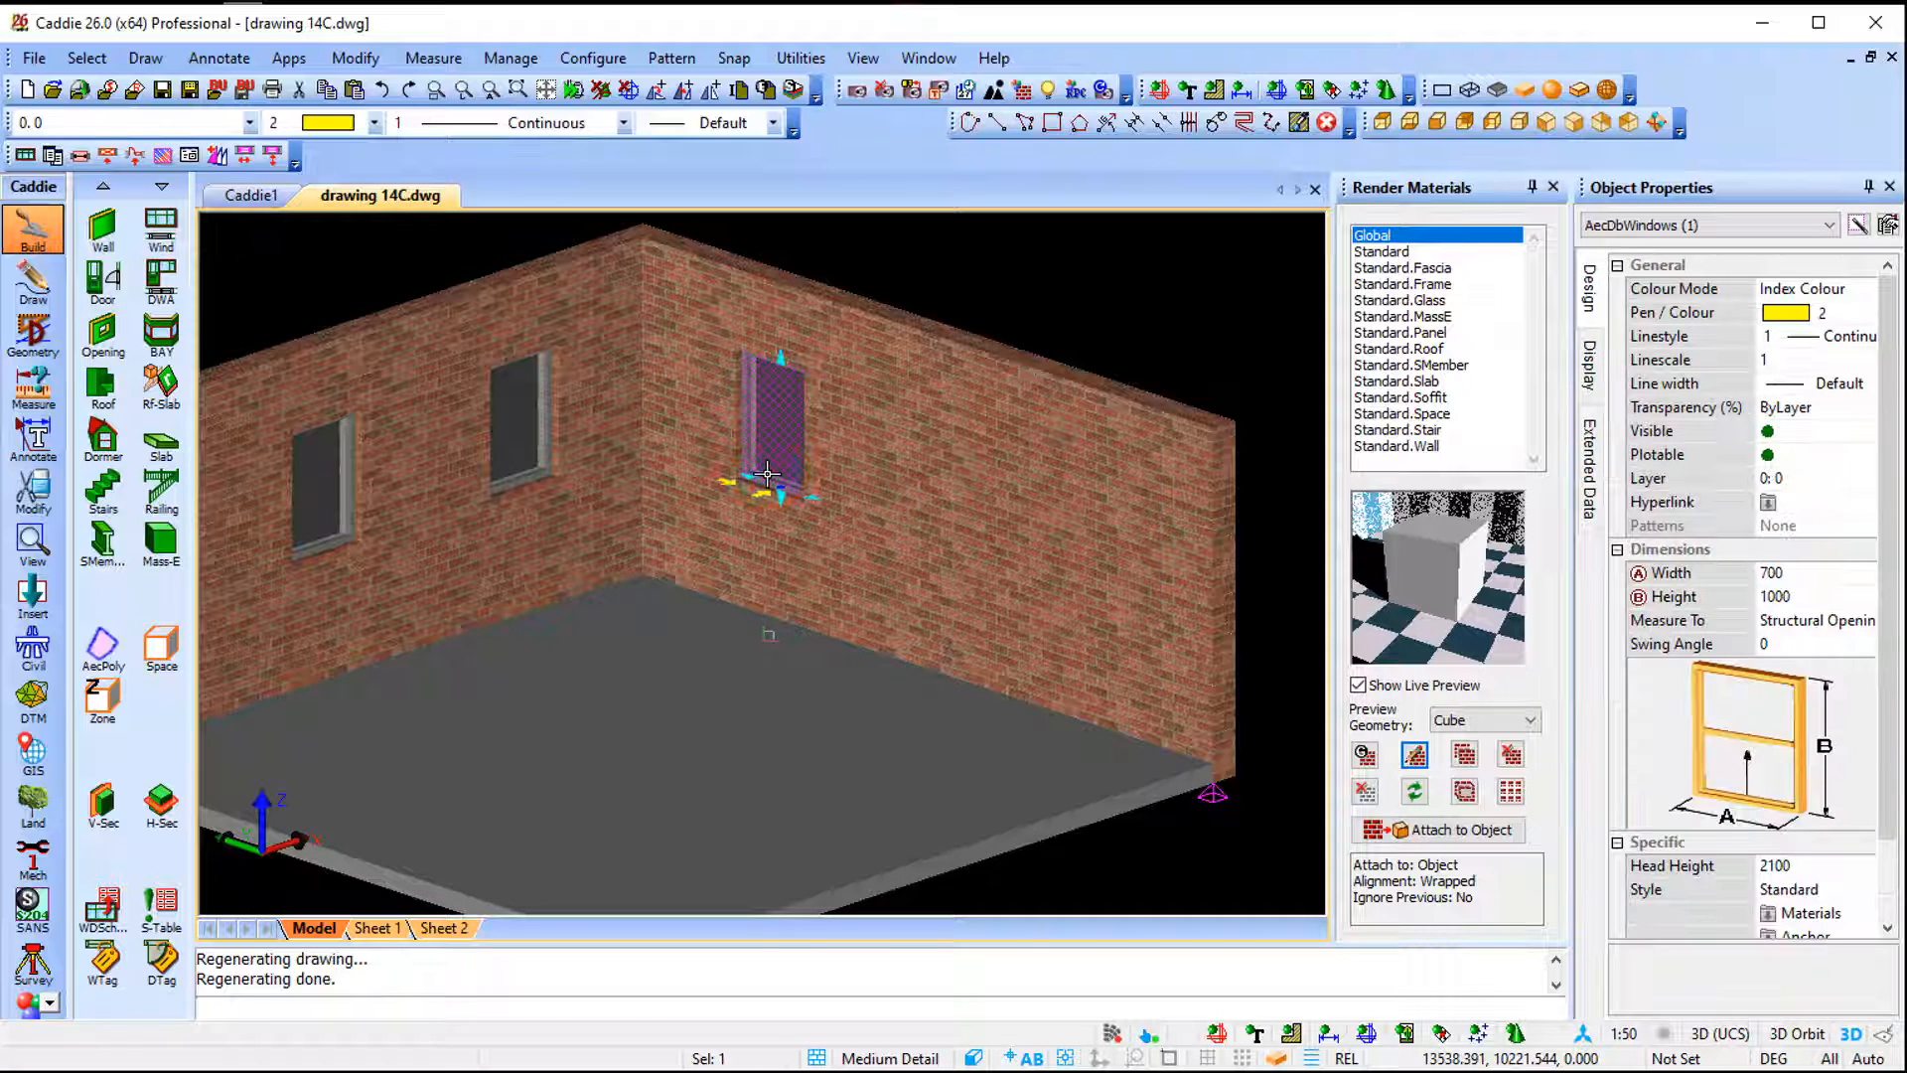
{"action": "right_click", "coordinate": [767, 474]}
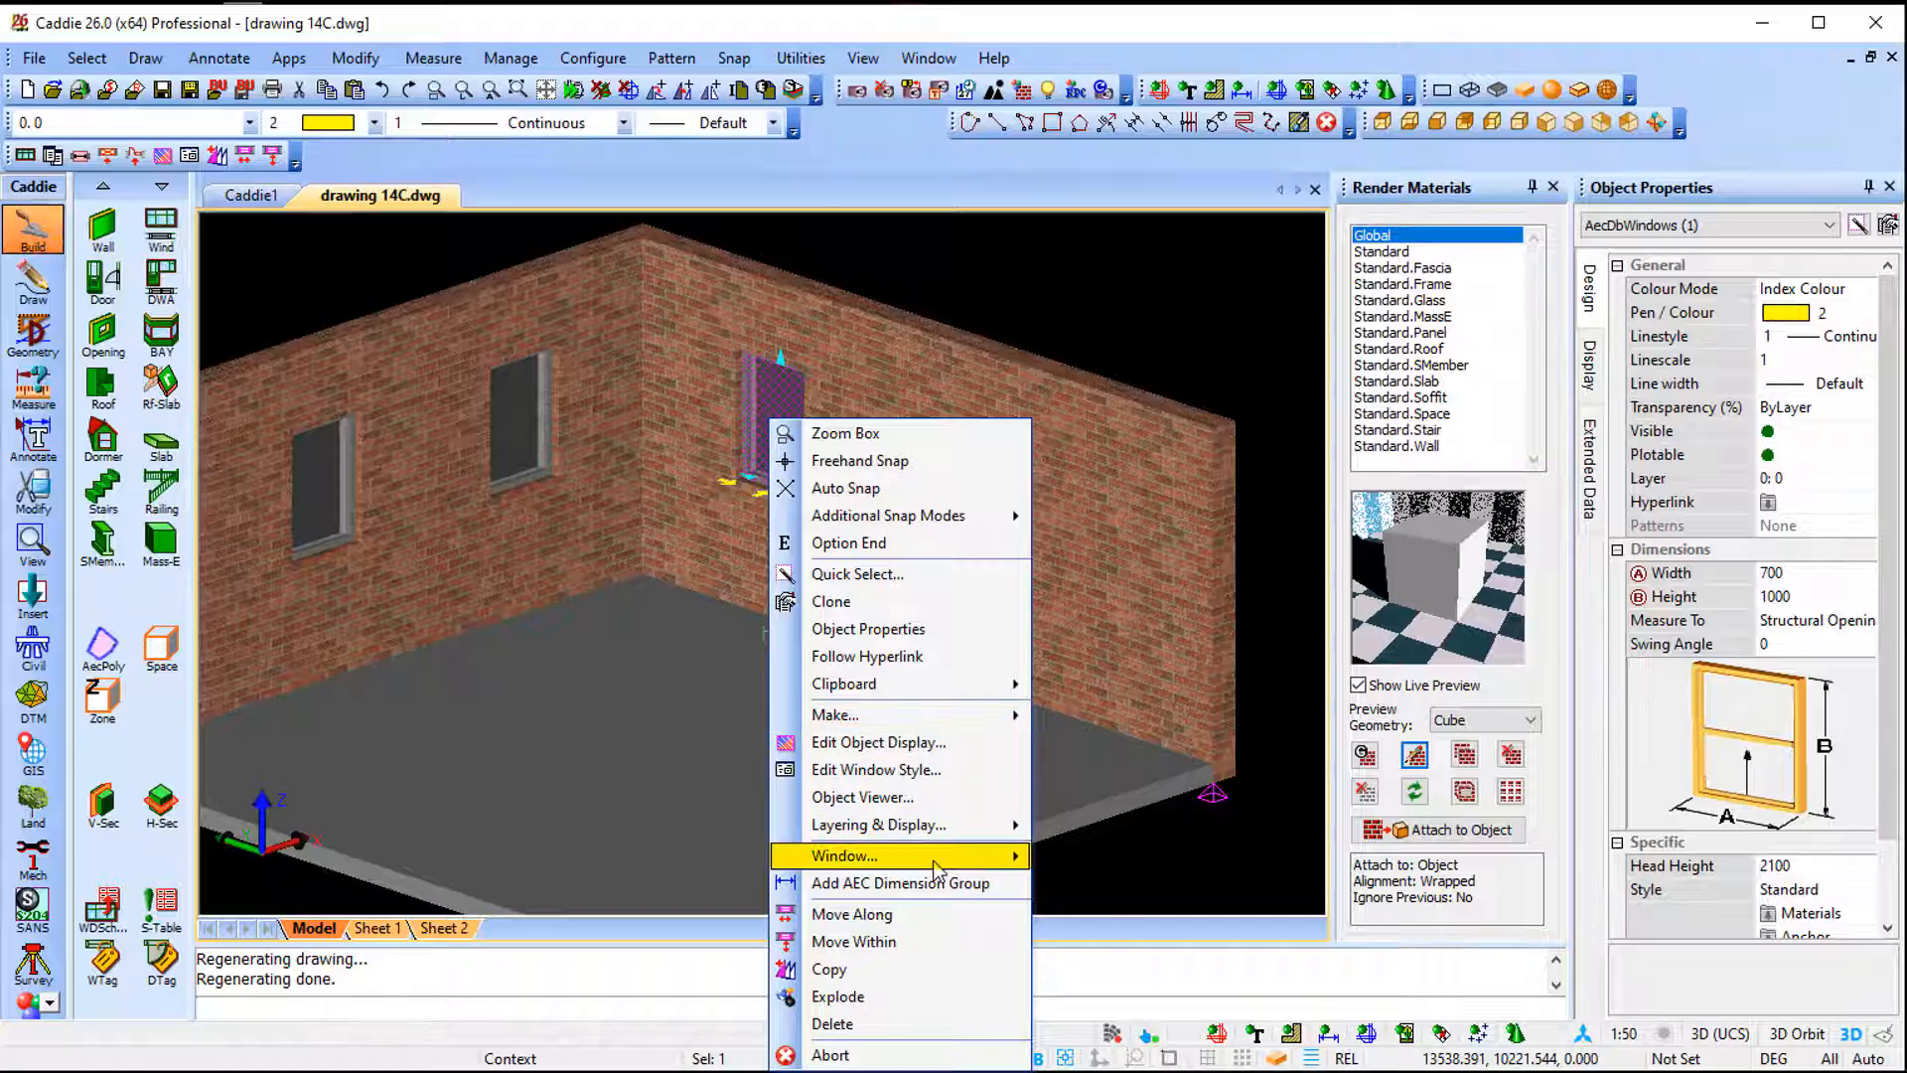
{"action": "mouse_move", "coordinate": [933, 867]}
{"action": "left_click", "coordinate": [1224, 862]}
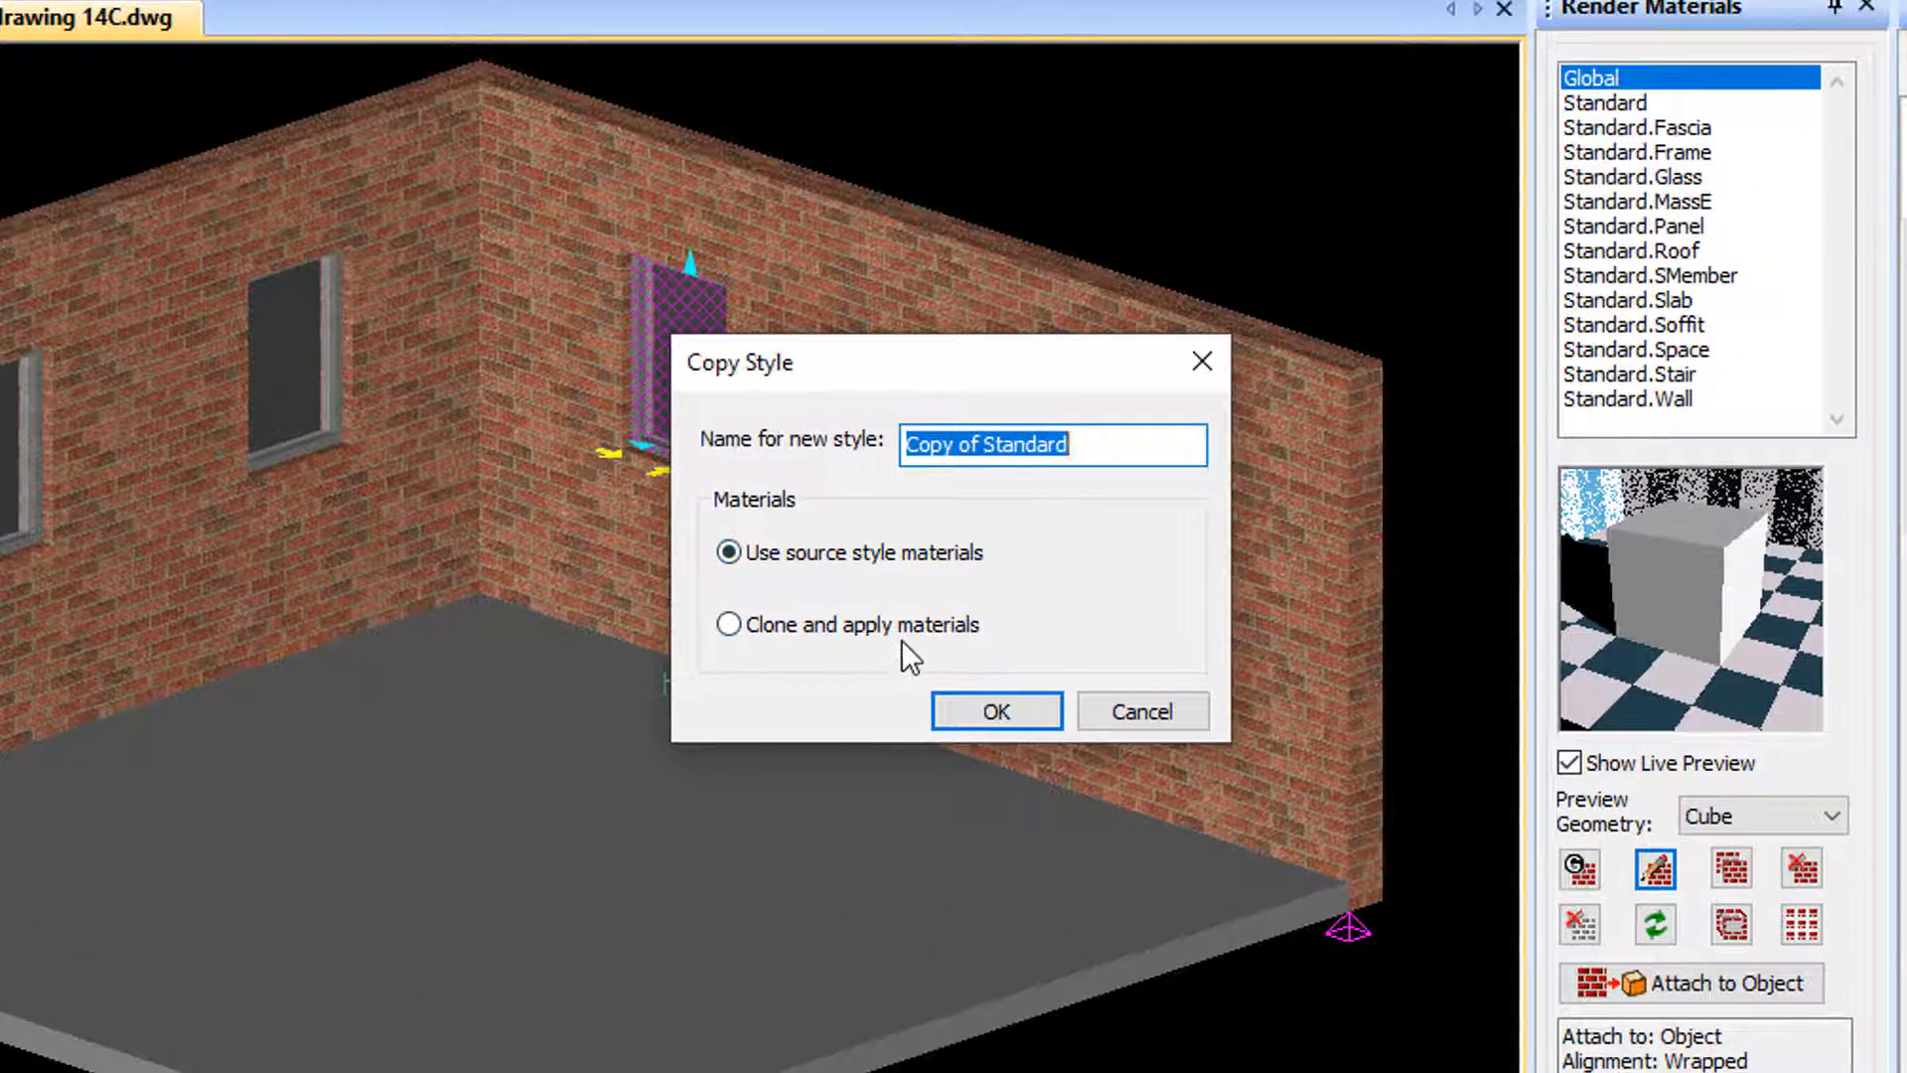
{"action": "left_click", "coordinate": [902, 630]}
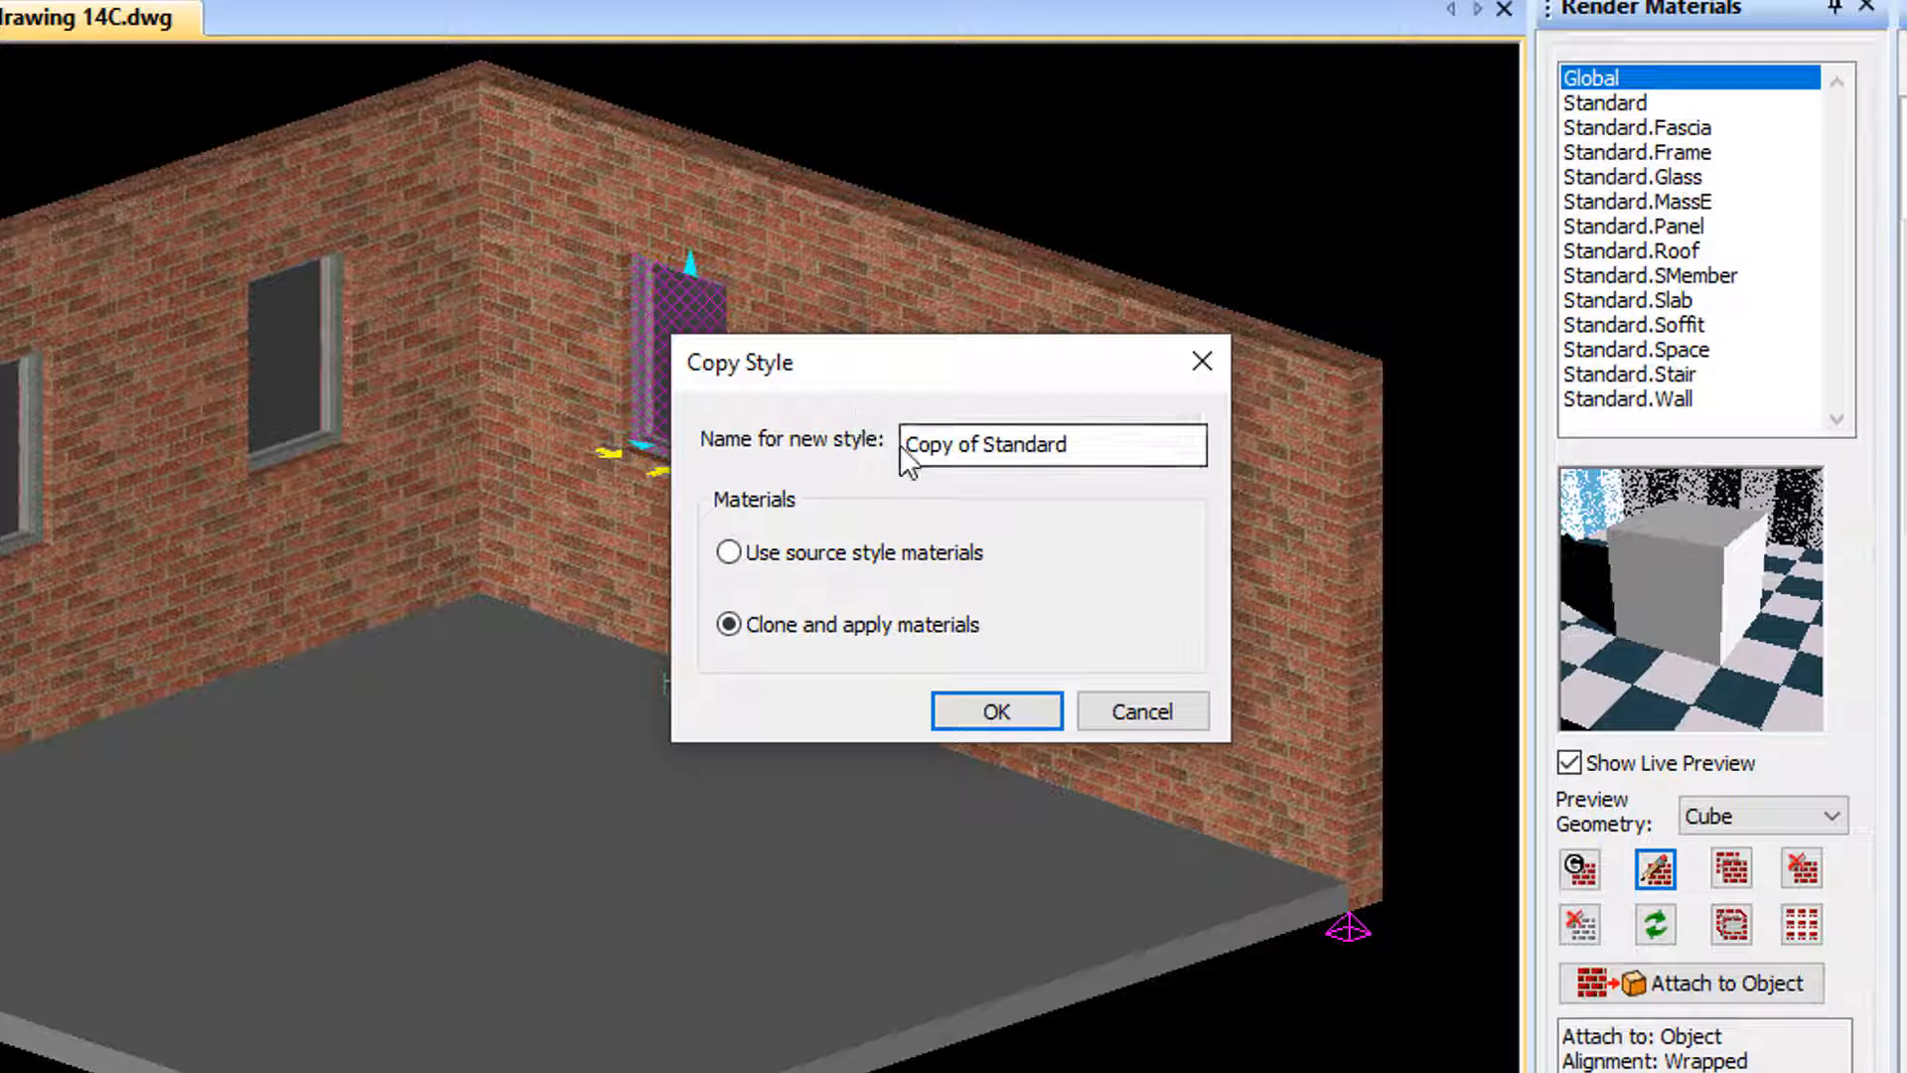
{"action": "type", "text": "CLO"}
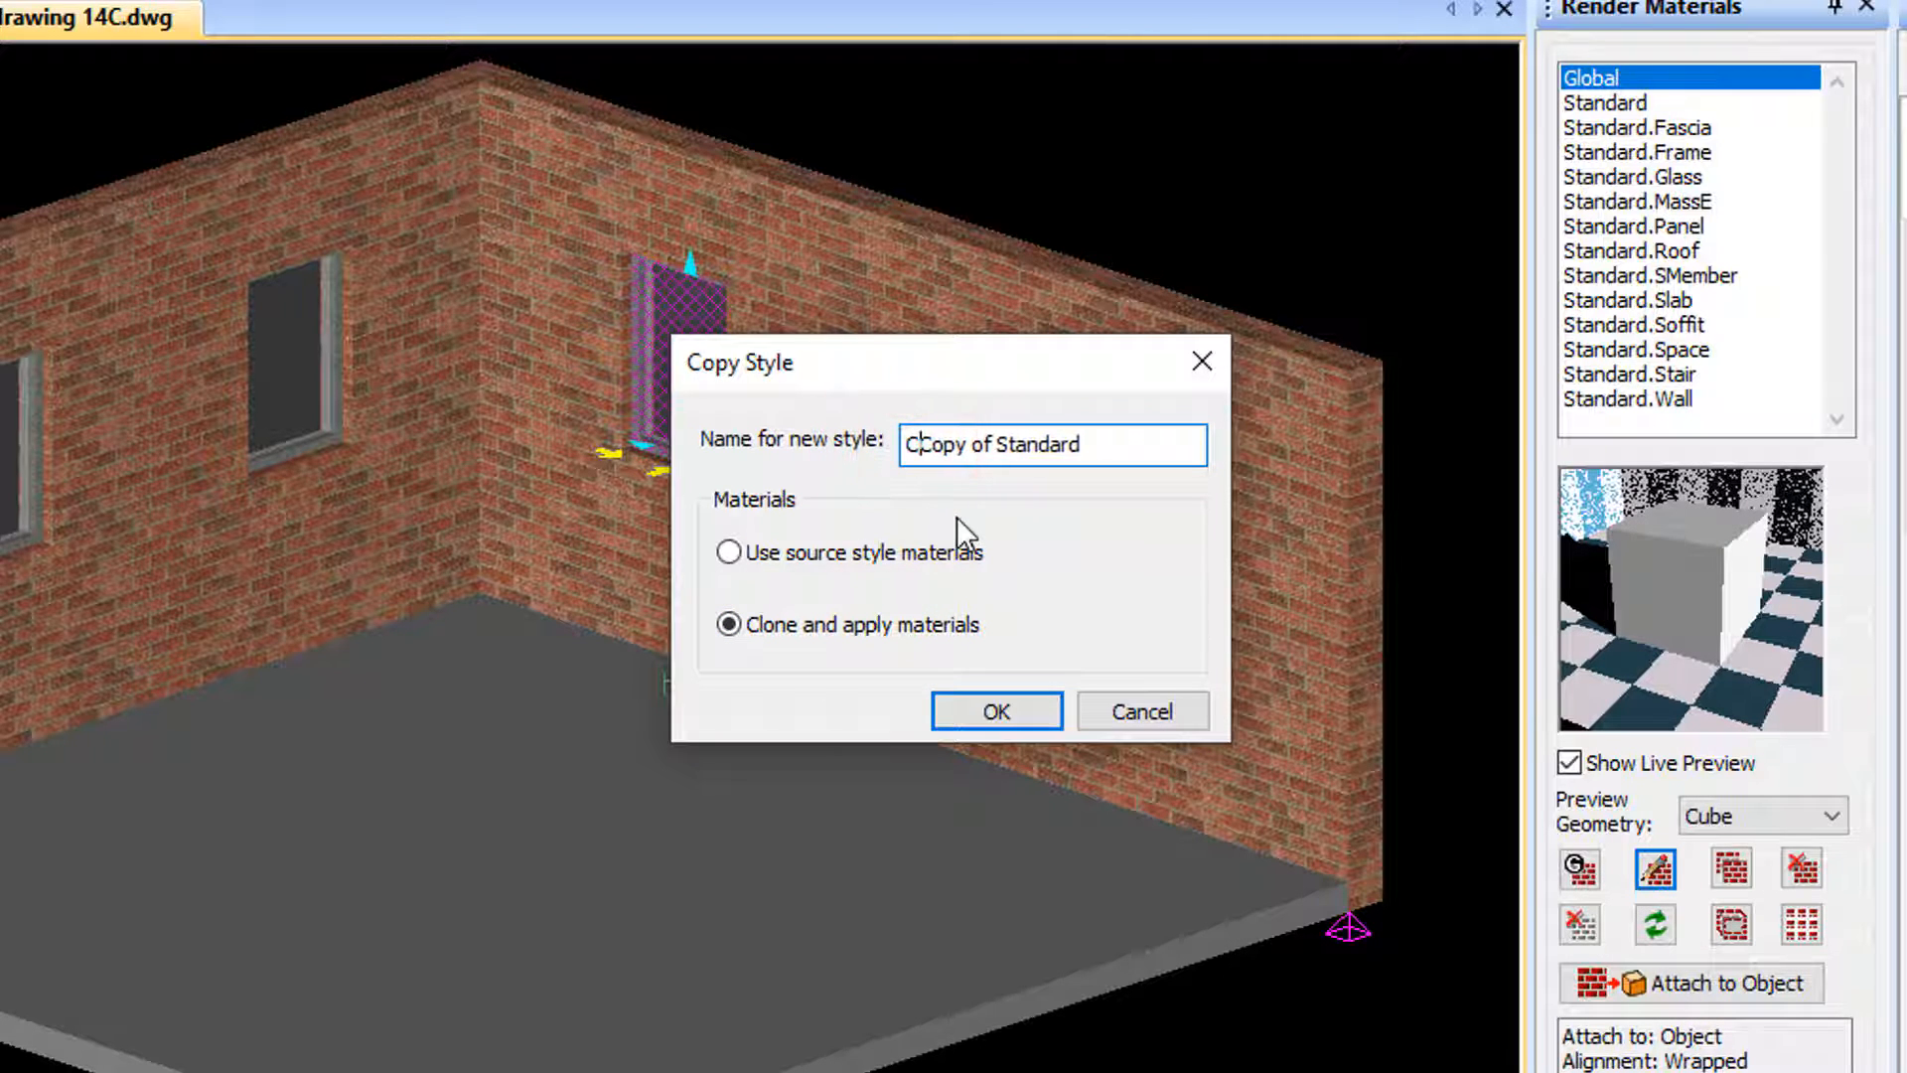
{"action": "type", "text": "NE"}
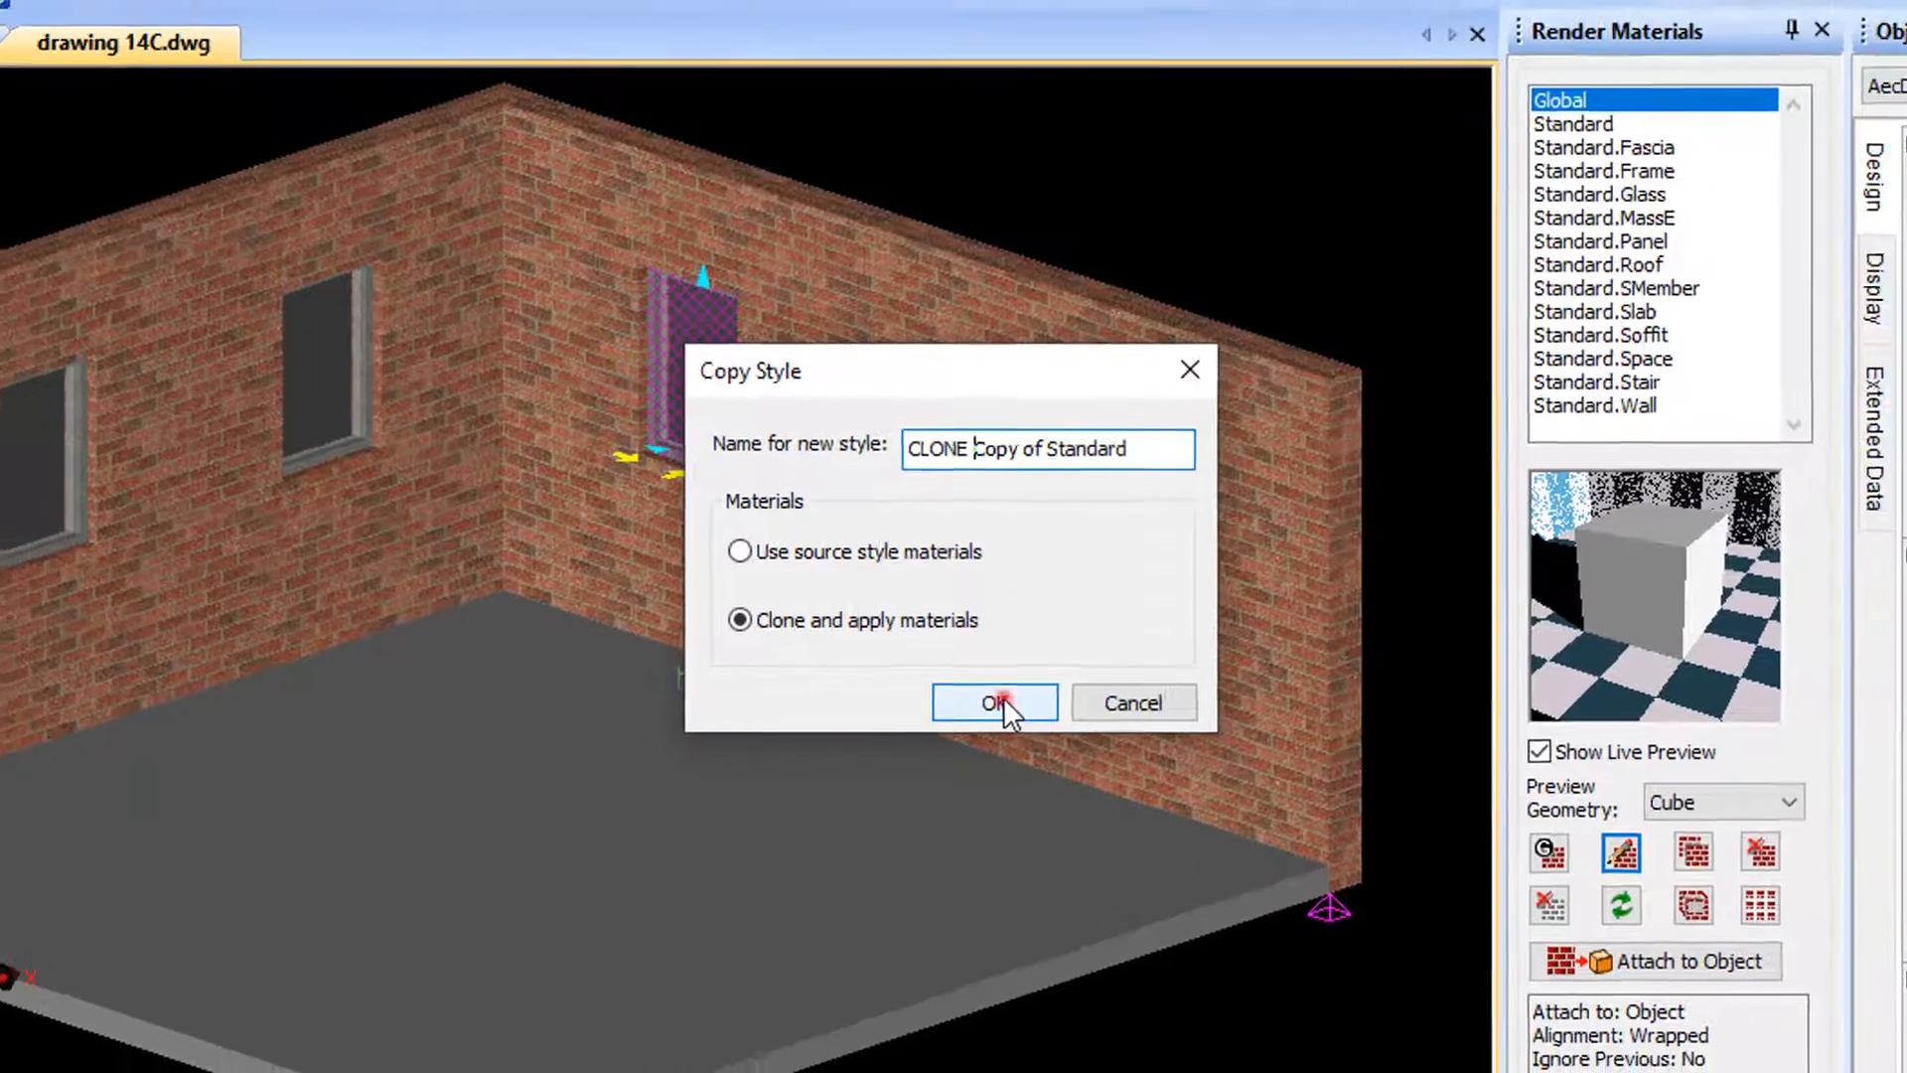
{"action": "left_click", "coordinate": [993, 707]}
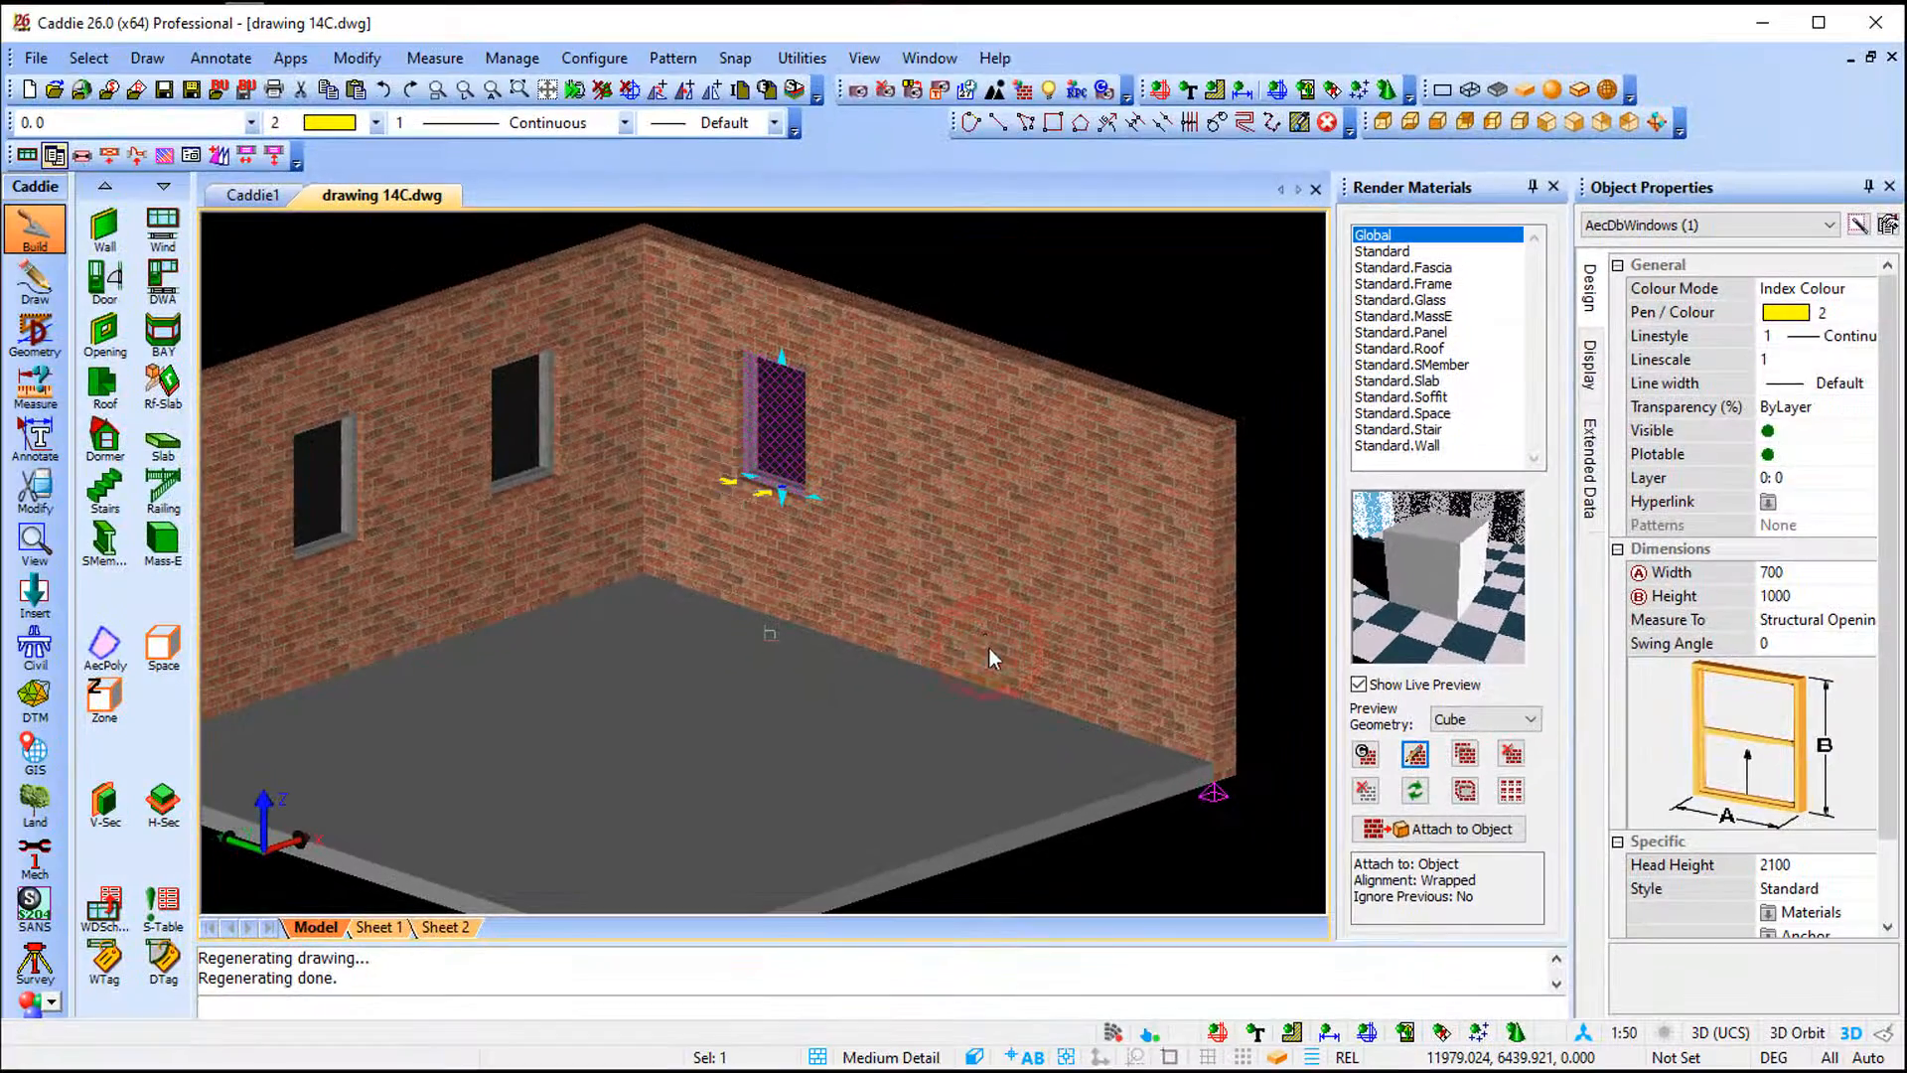
- Insert a window on the right wall using the CLONE Copy of Standard style, then select it
{"action": "key", "text": "r"}
{"action": "key", "text": "Escape"}
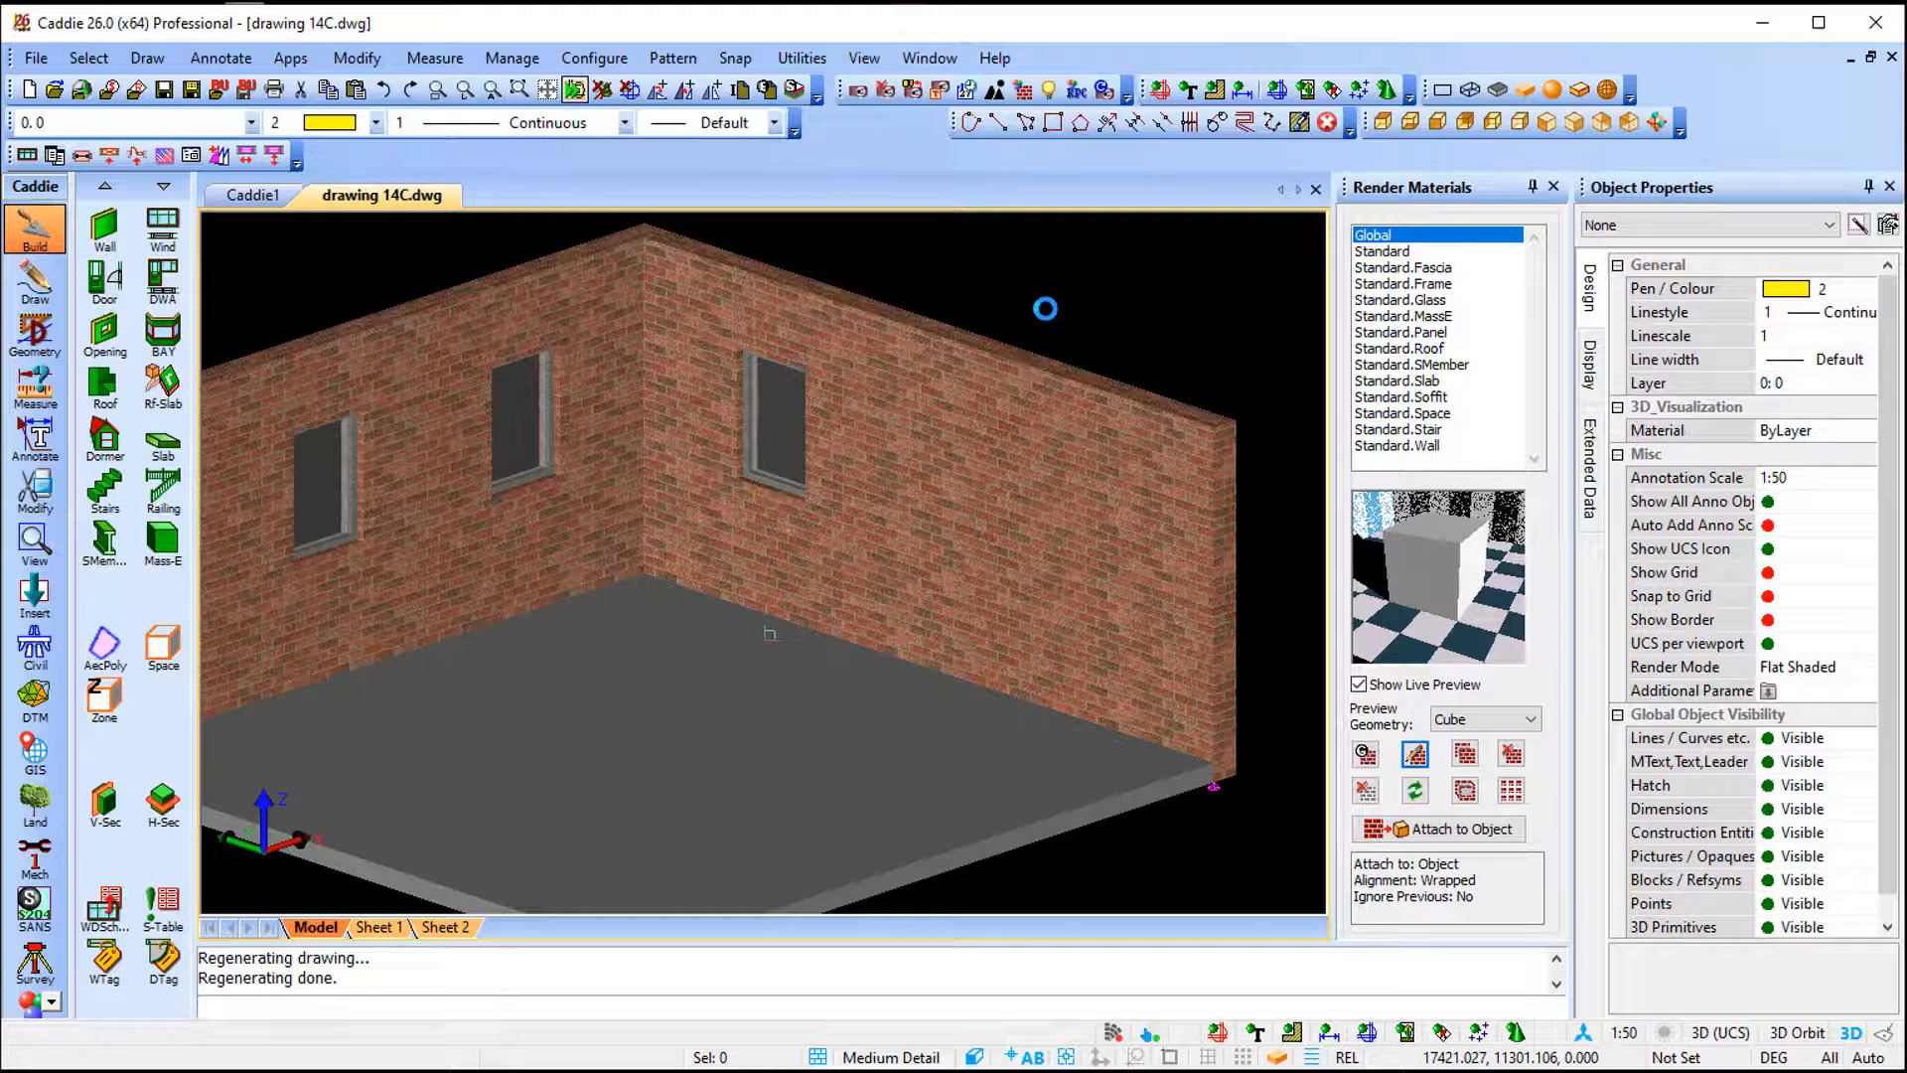
{"action": "left_click", "coordinate": [167, 234]}
{"action": "left_click", "coordinate": [884, 382]}
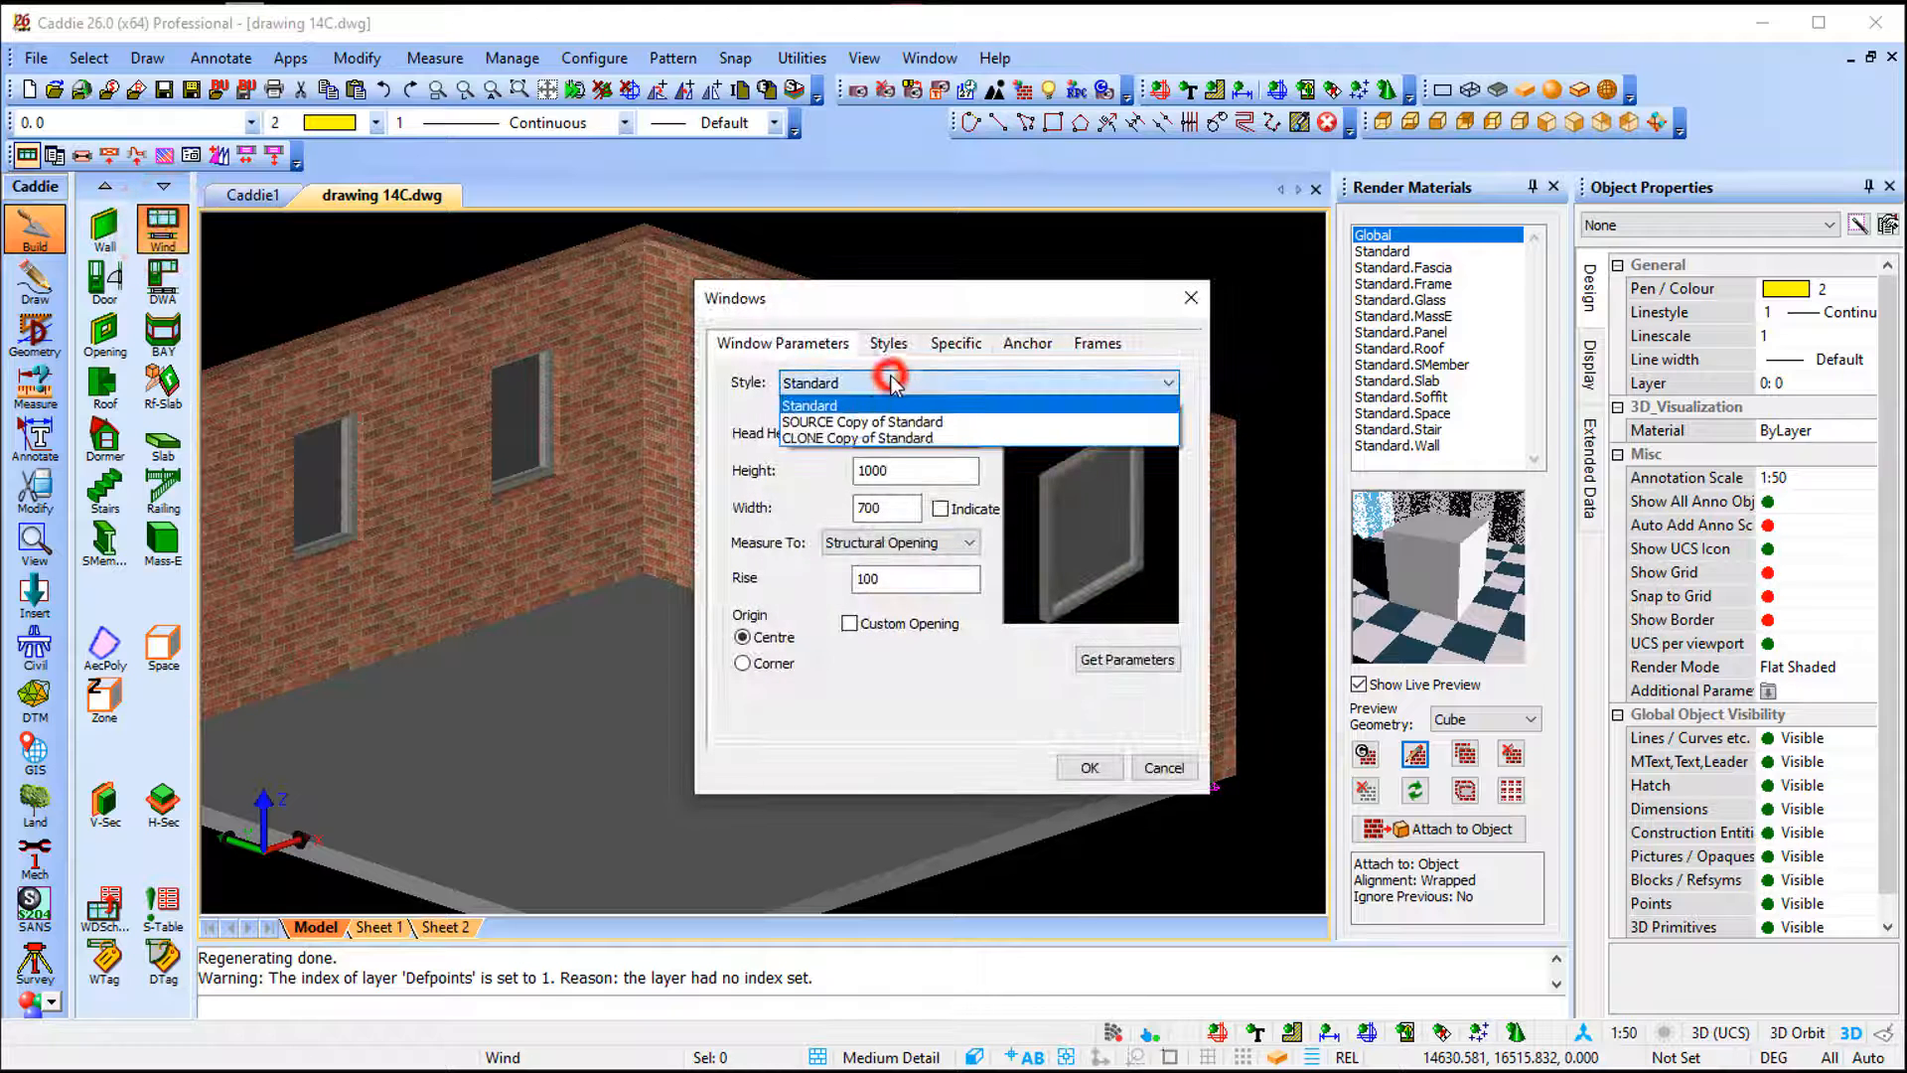
{"action": "left_click", "coordinate": [843, 435]}
{"action": "left_click", "coordinate": [1089, 767]}
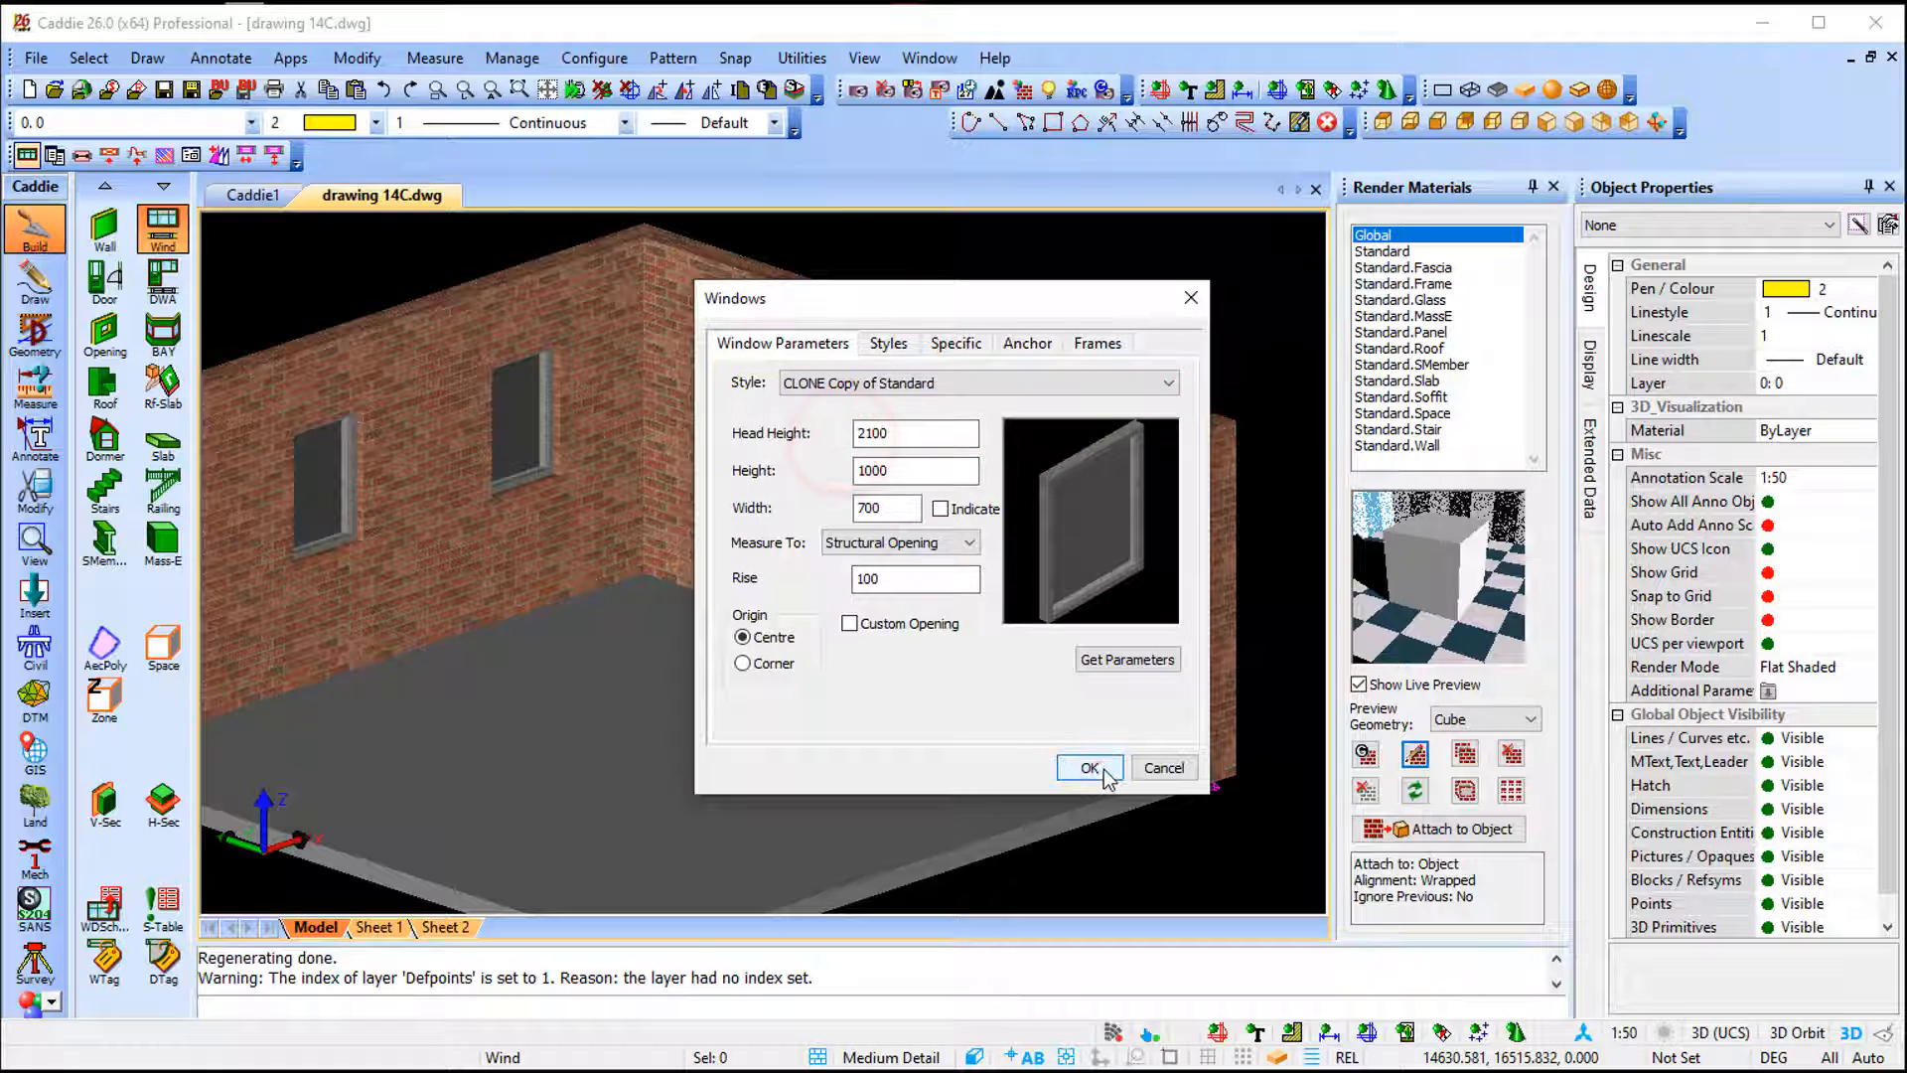
{"action": "left_click", "coordinate": [922, 668]}
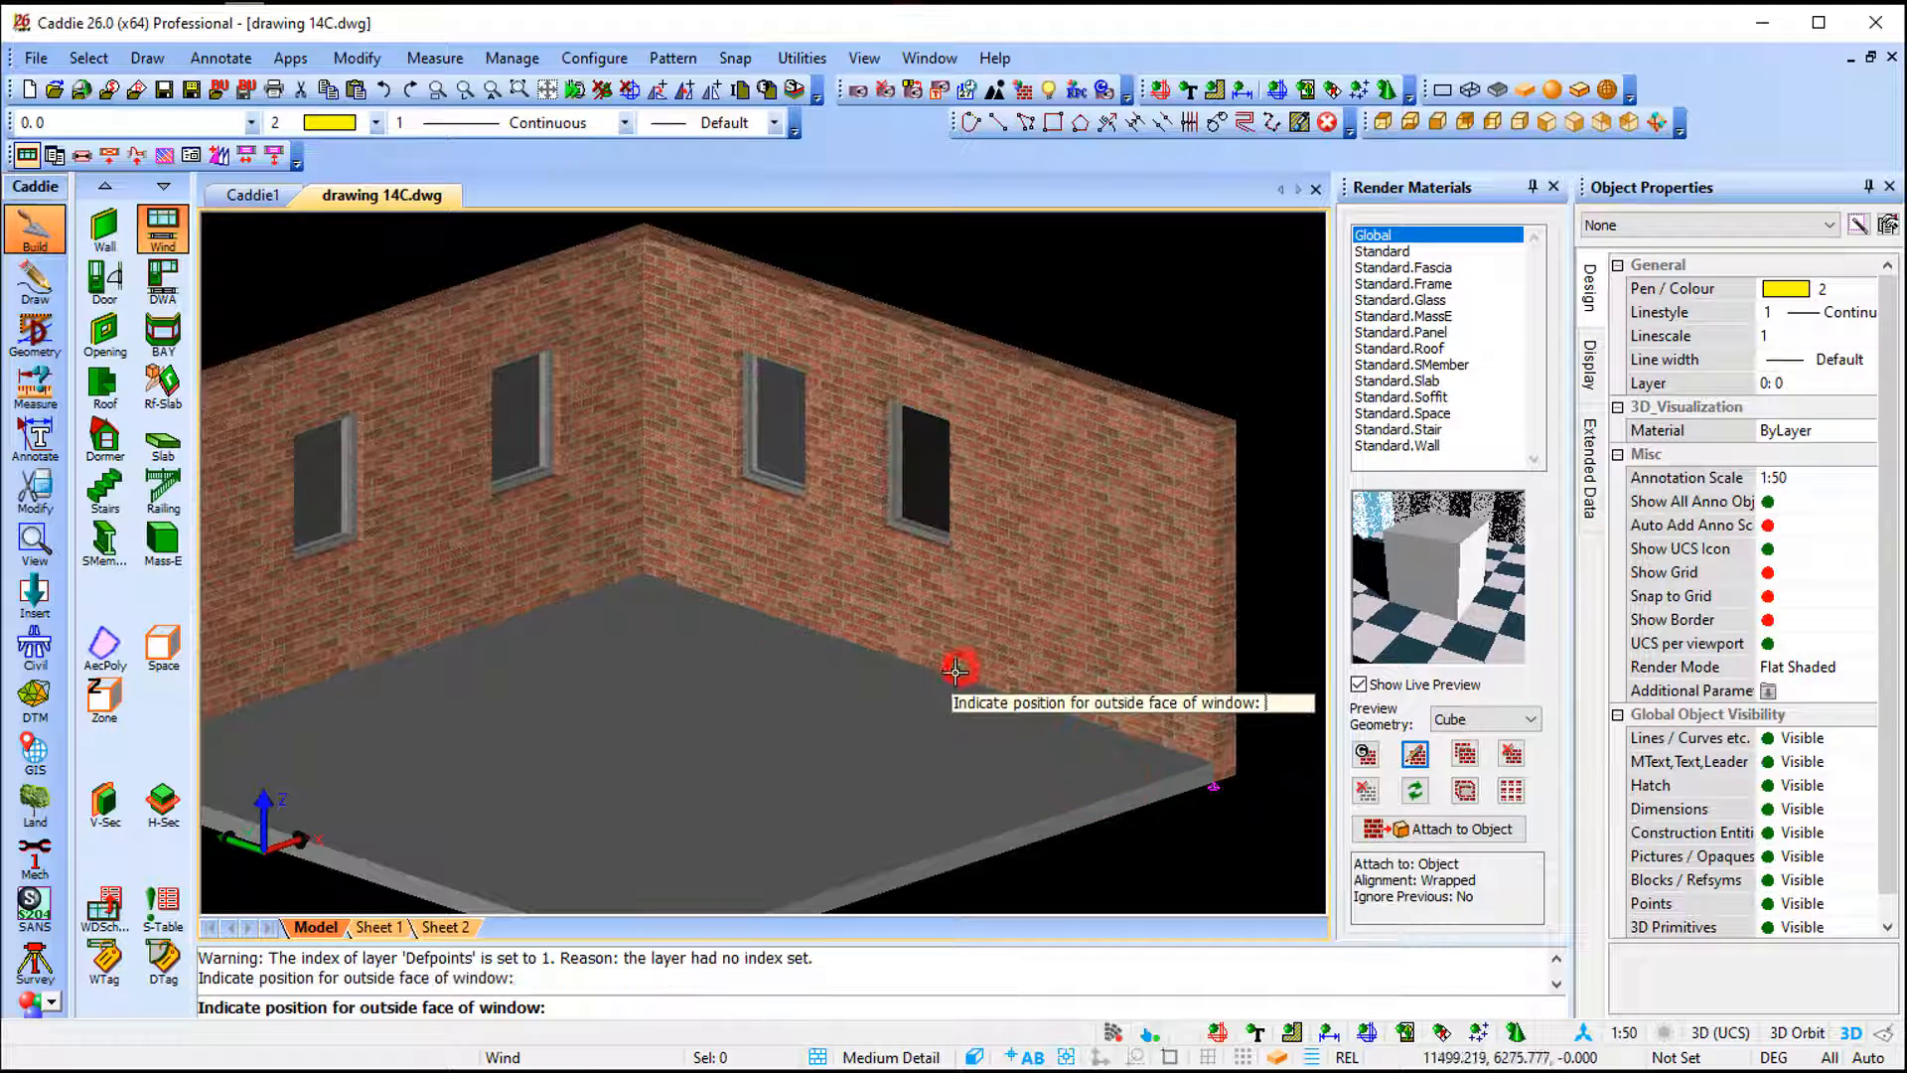
{"action": "key", "text": "Escape"}
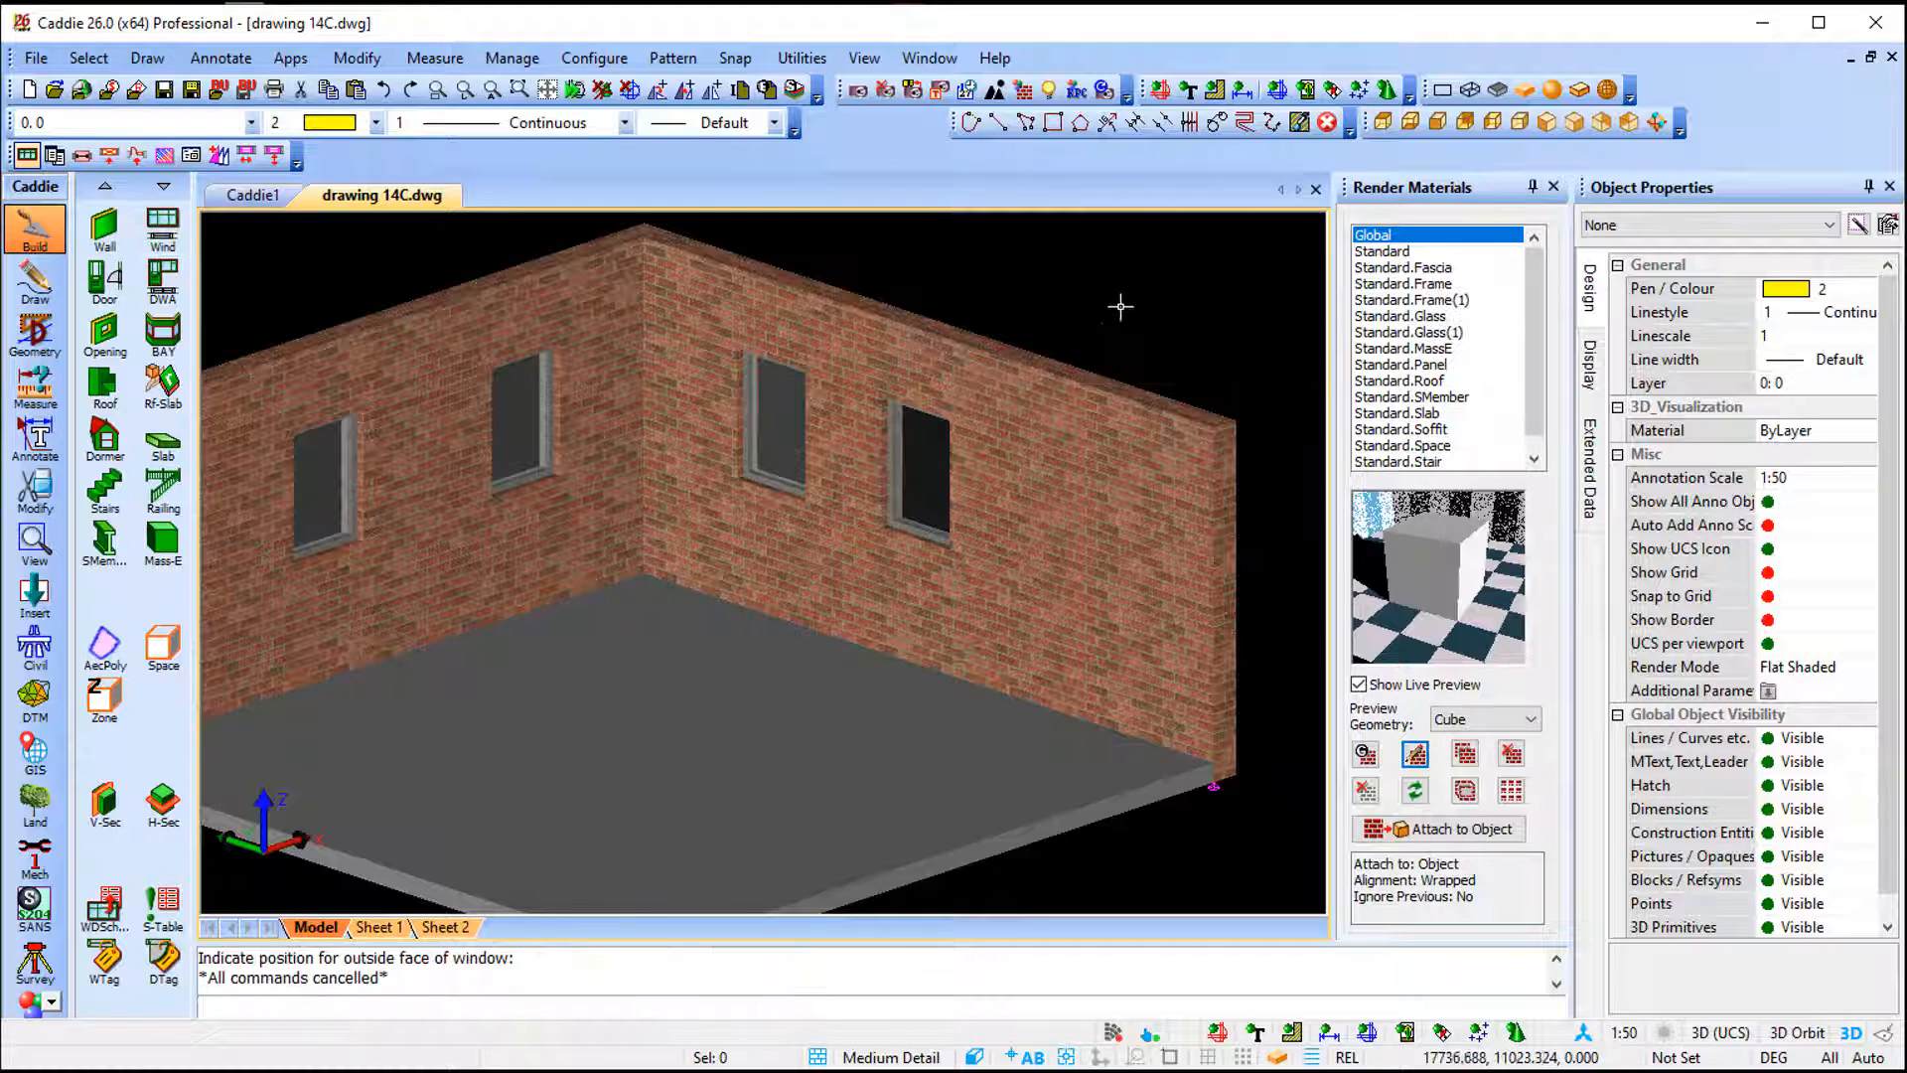
{"action": "key", "text": "r"}
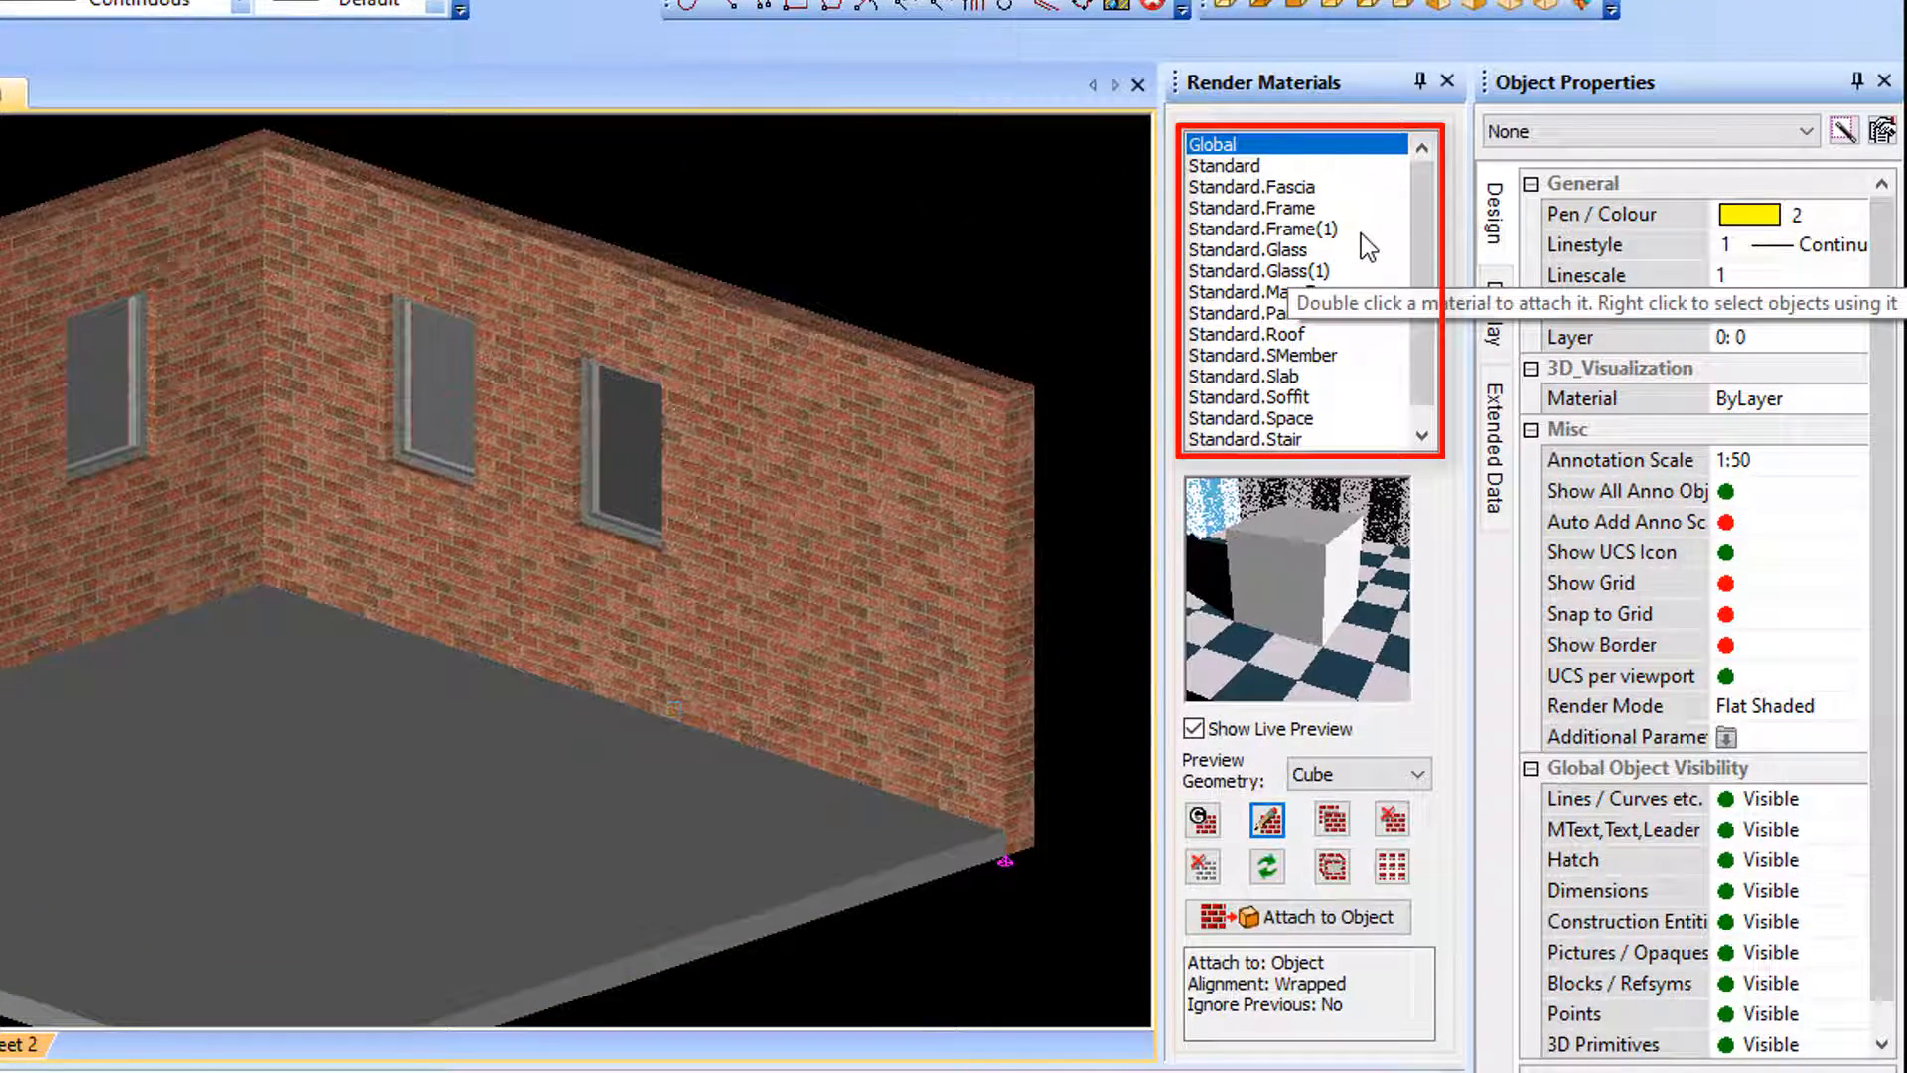
{"action": "left_click", "coordinate": [595, 484]}
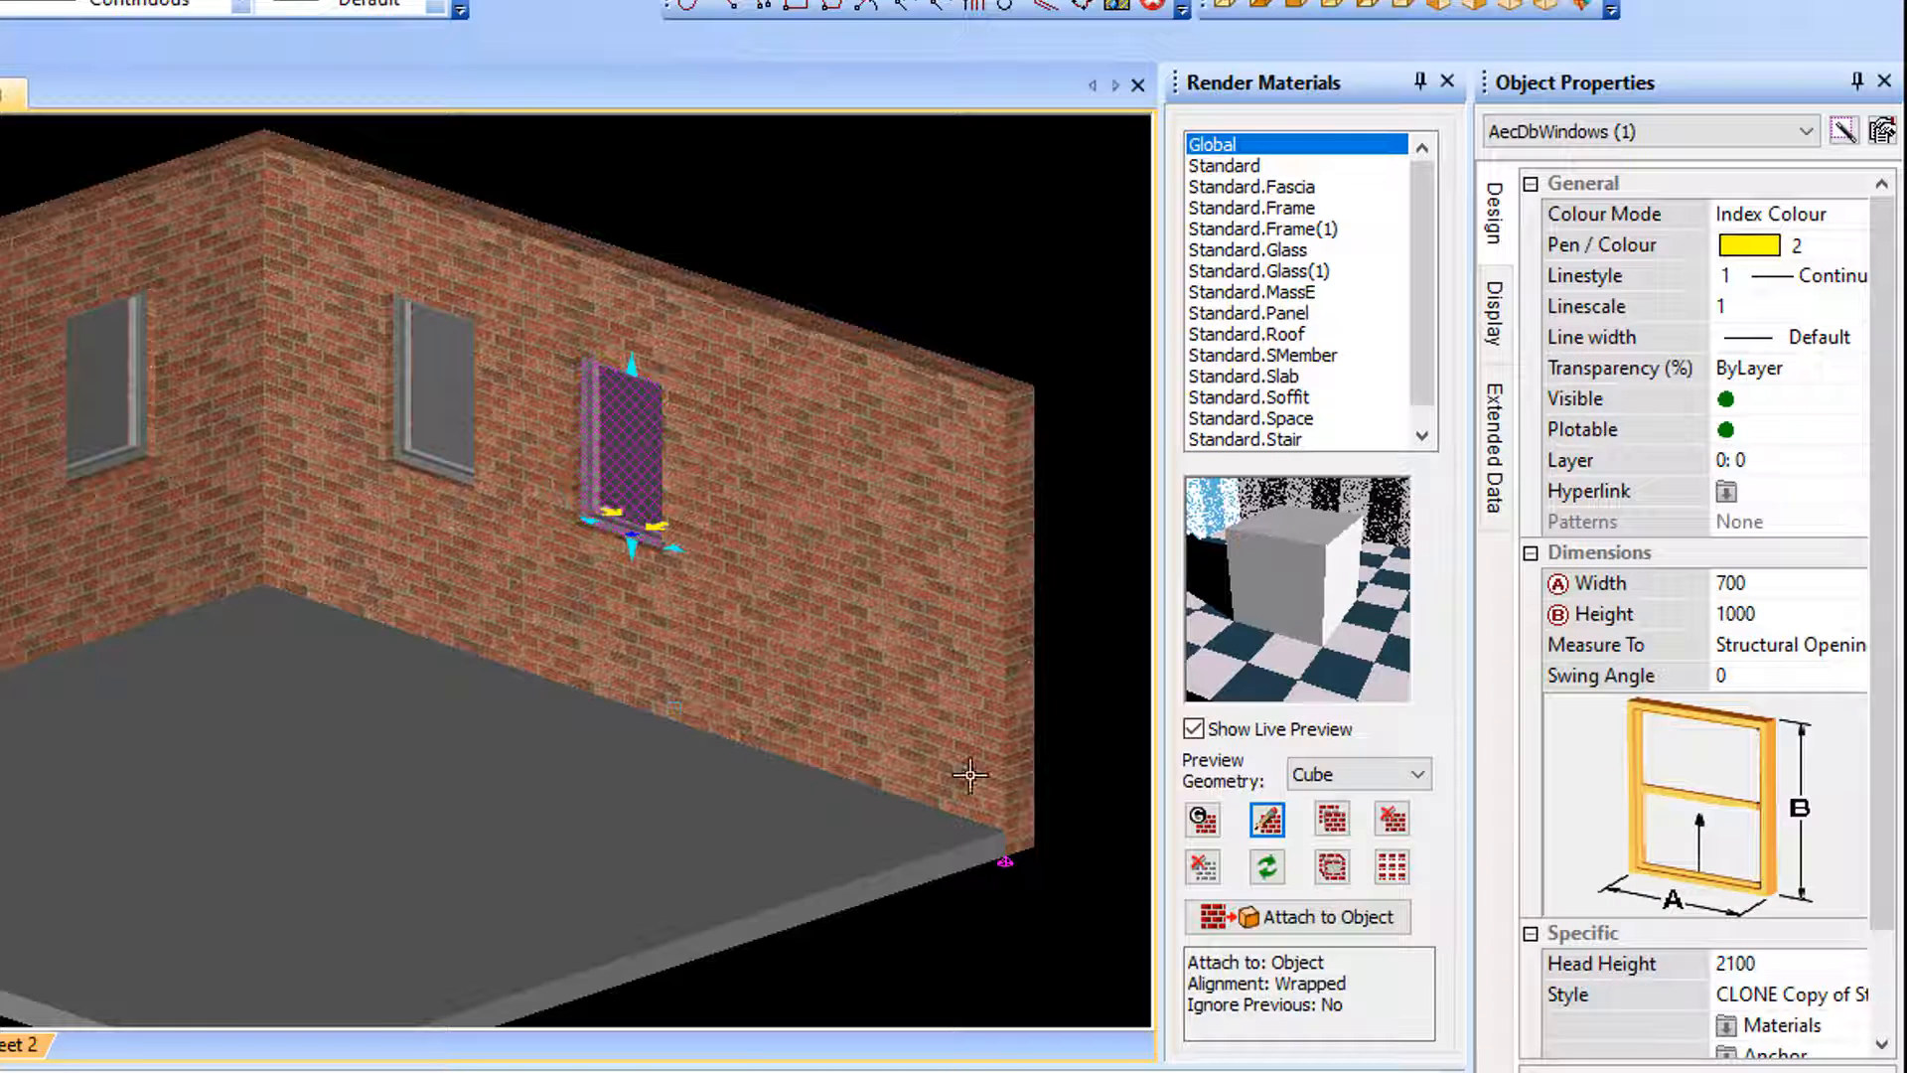
- Open the selected clone window's material mapping to review which materials its components use, then close it
{"action": "left_click", "coordinate": [1783, 1025]}
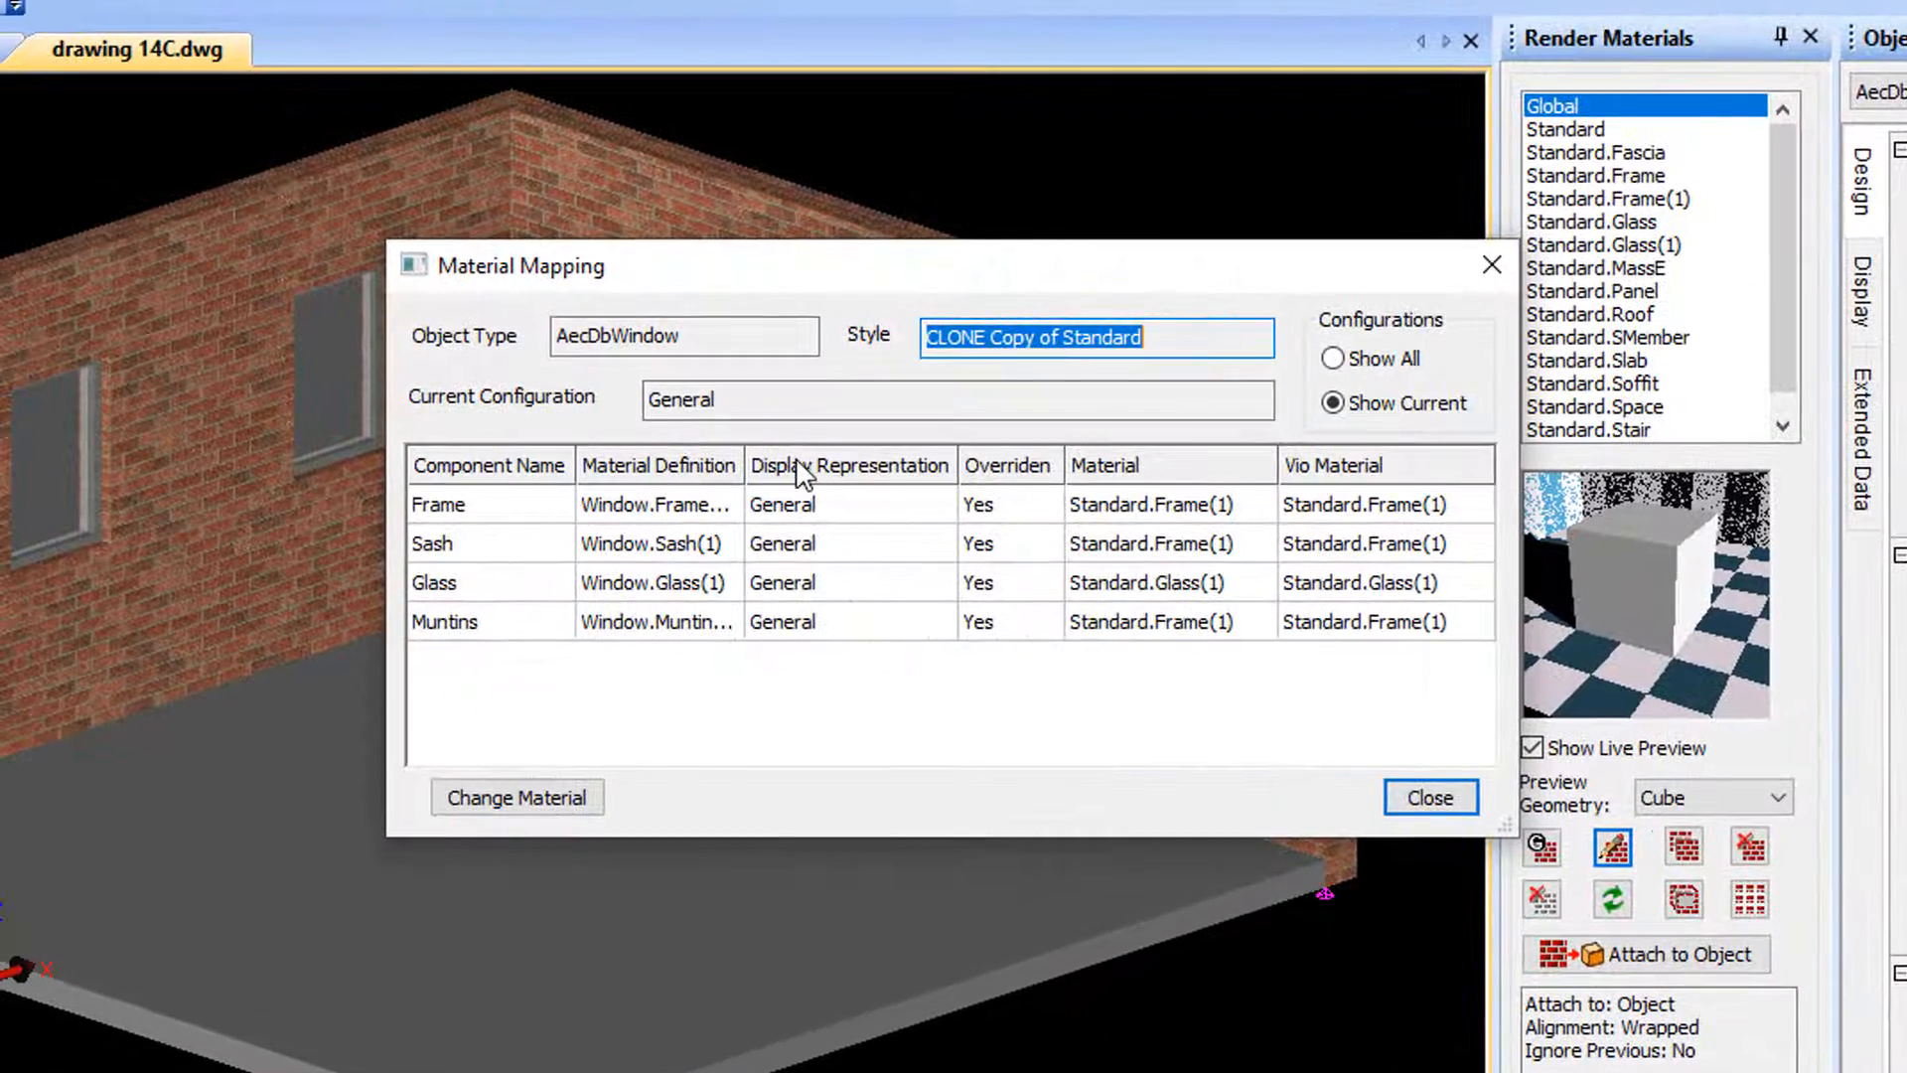
{"action": "left_click_drag", "start_coordinate": [746, 464], "coordinate": [845, 464]}
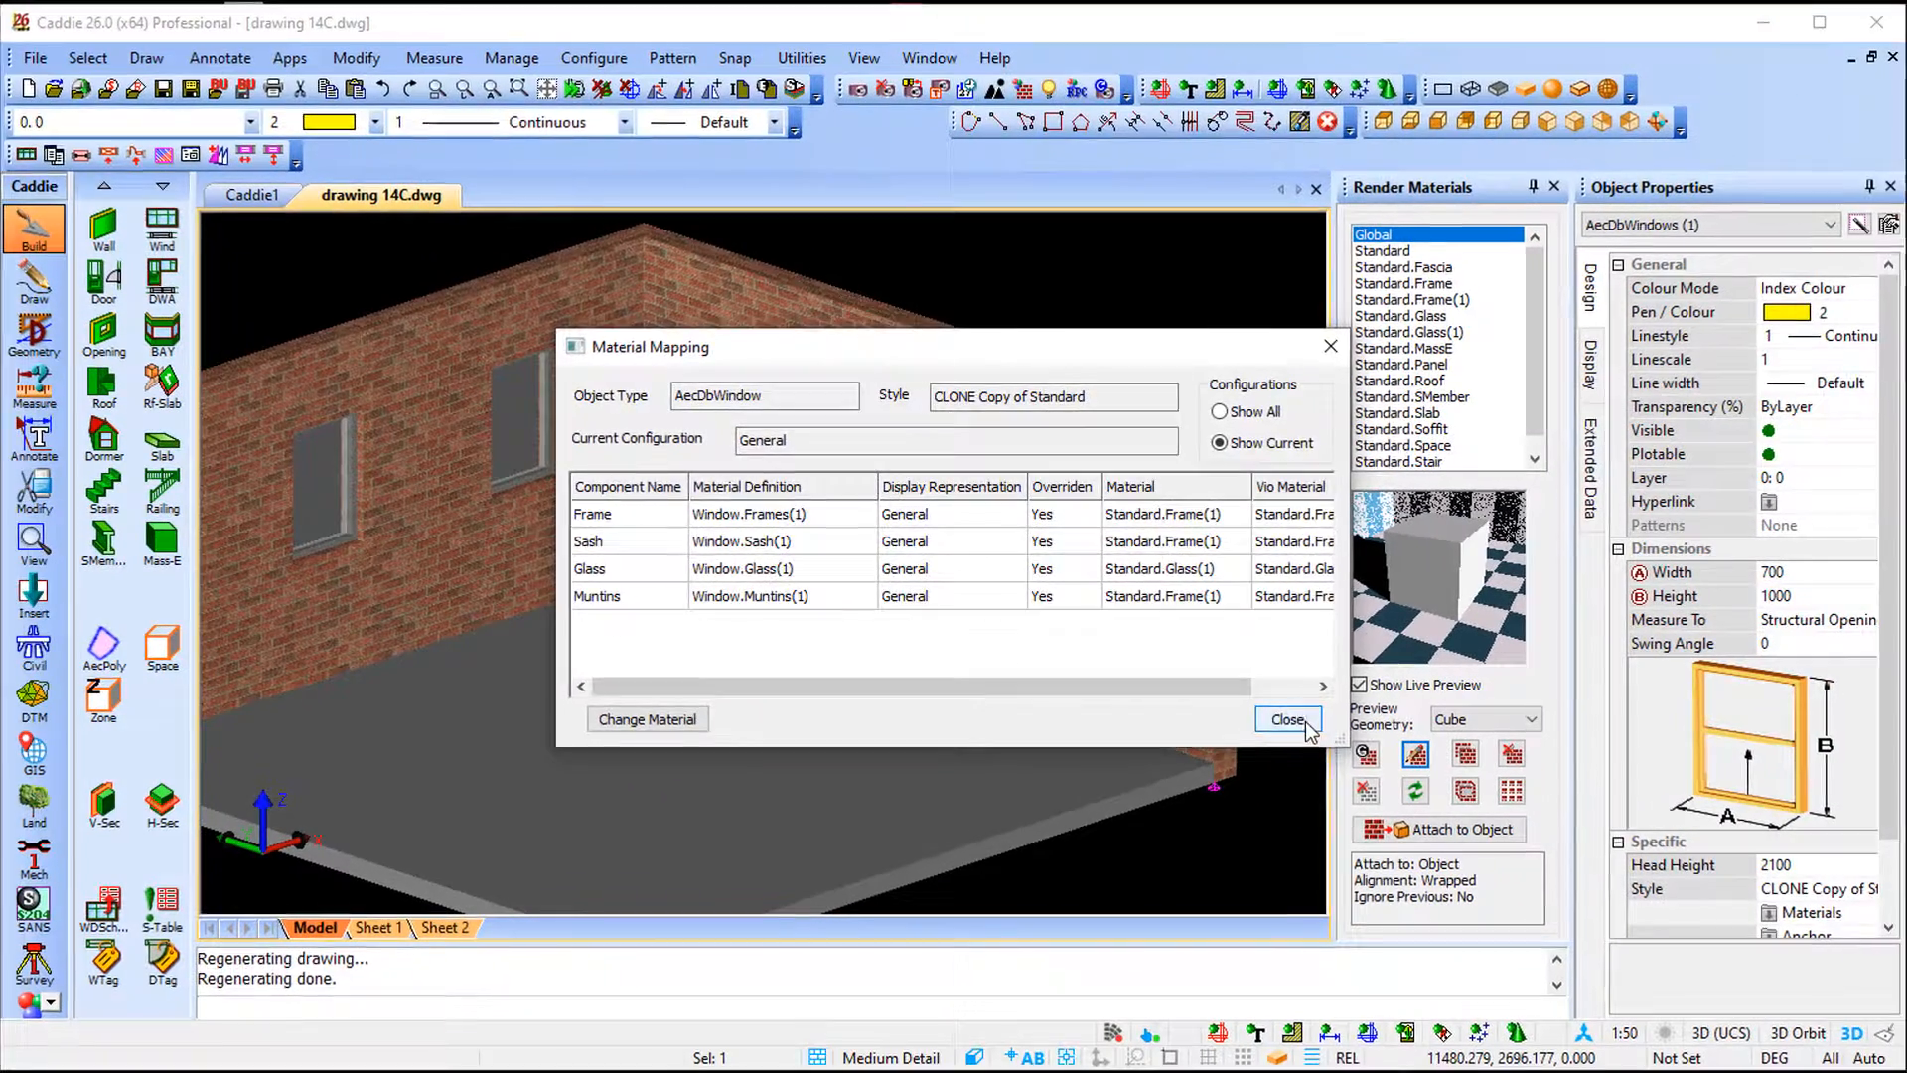
{"action": "left_click", "coordinate": [1430, 797]}
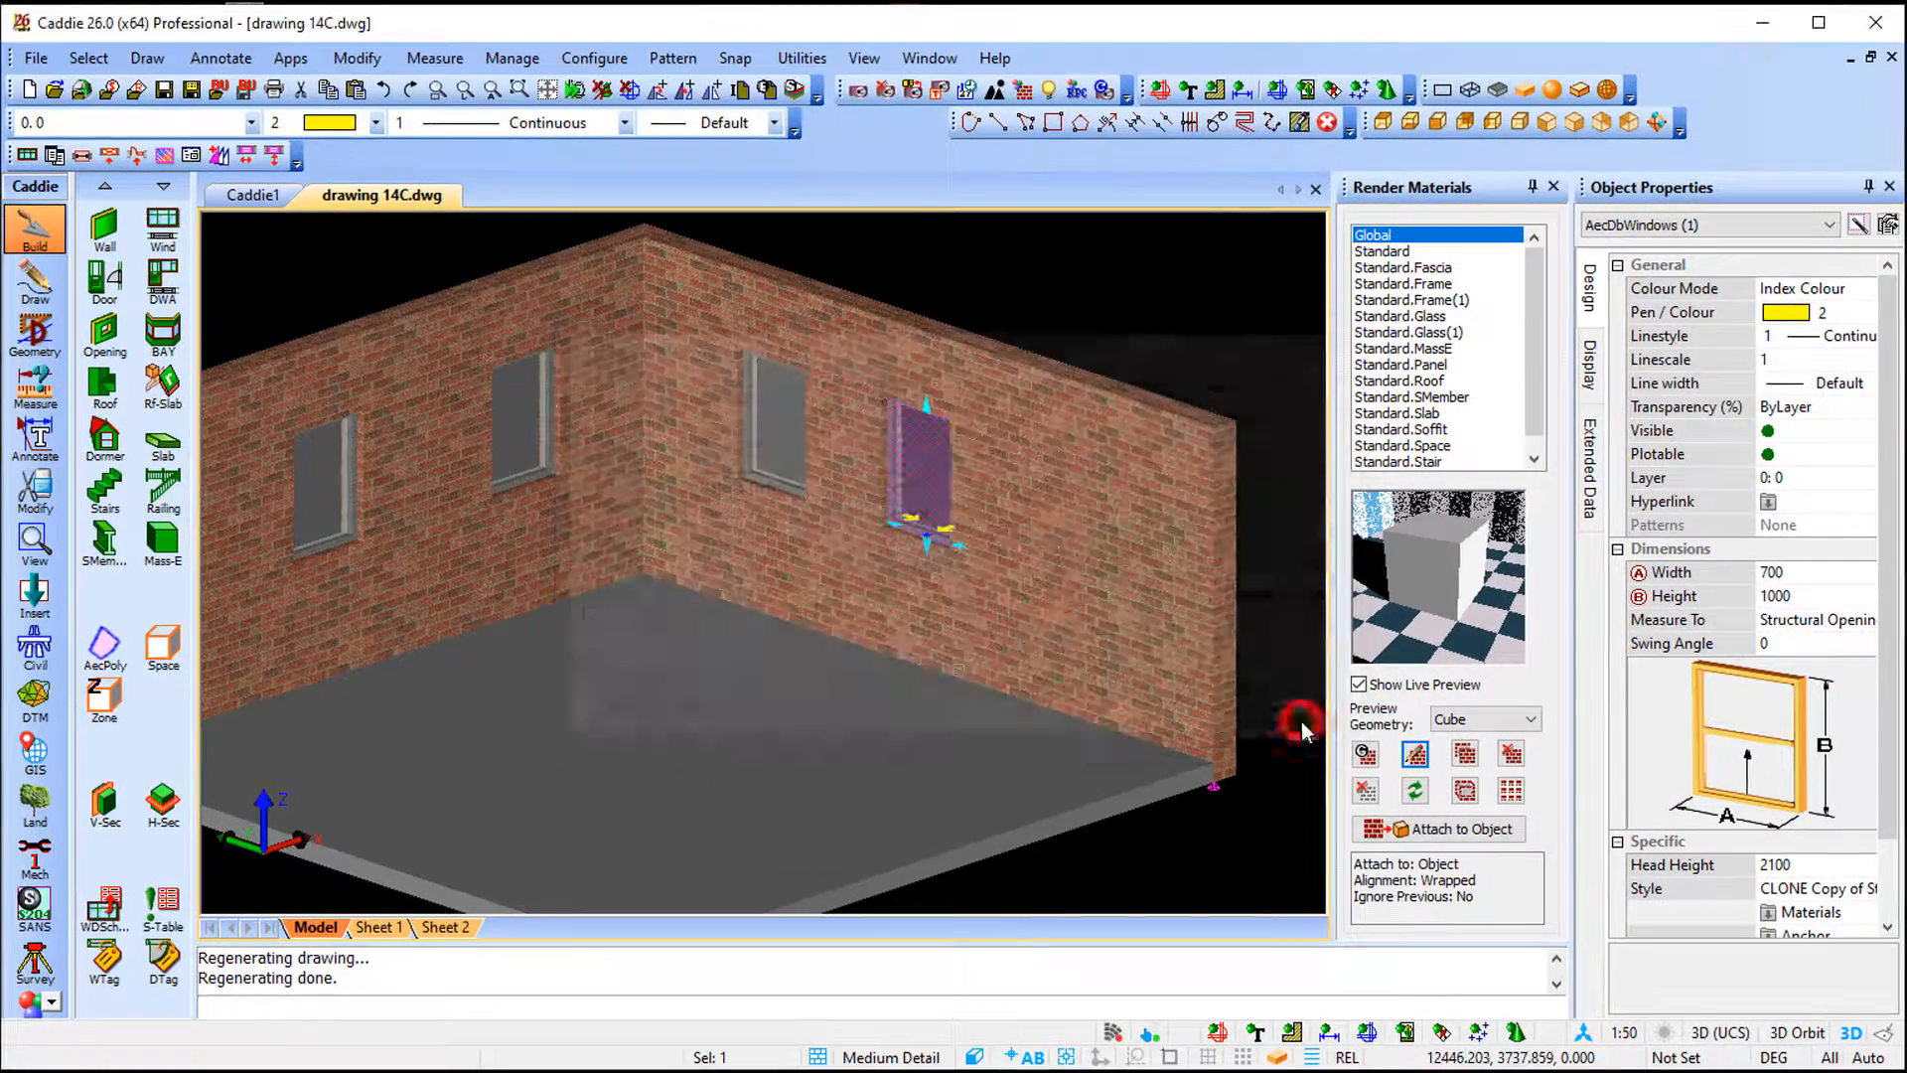
- Modify the Standard.Frame(1) material to use the Wood 09D.jpg texture from the Wood folder, with texture live preview on
{"action": "left_click", "coordinate": [1452, 299]}
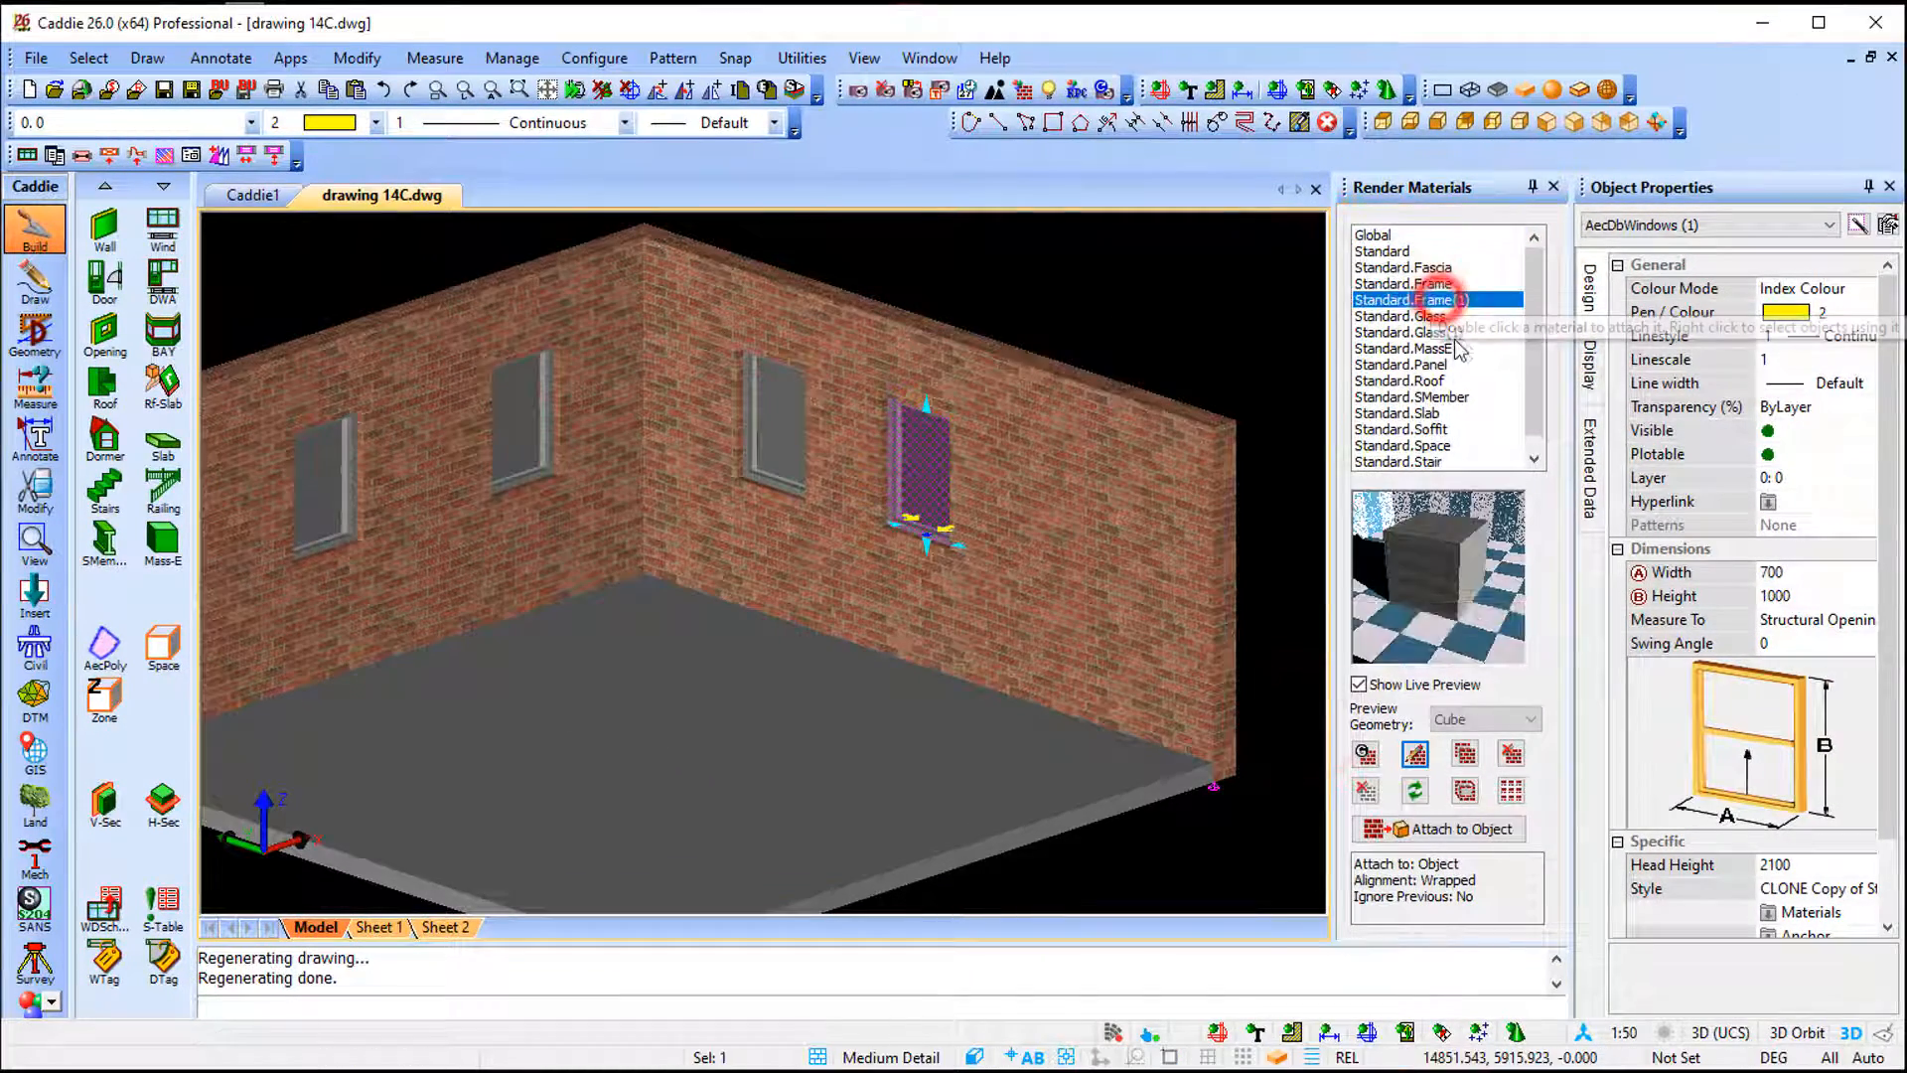
{"action": "left_click", "coordinate": [1415, 755]}
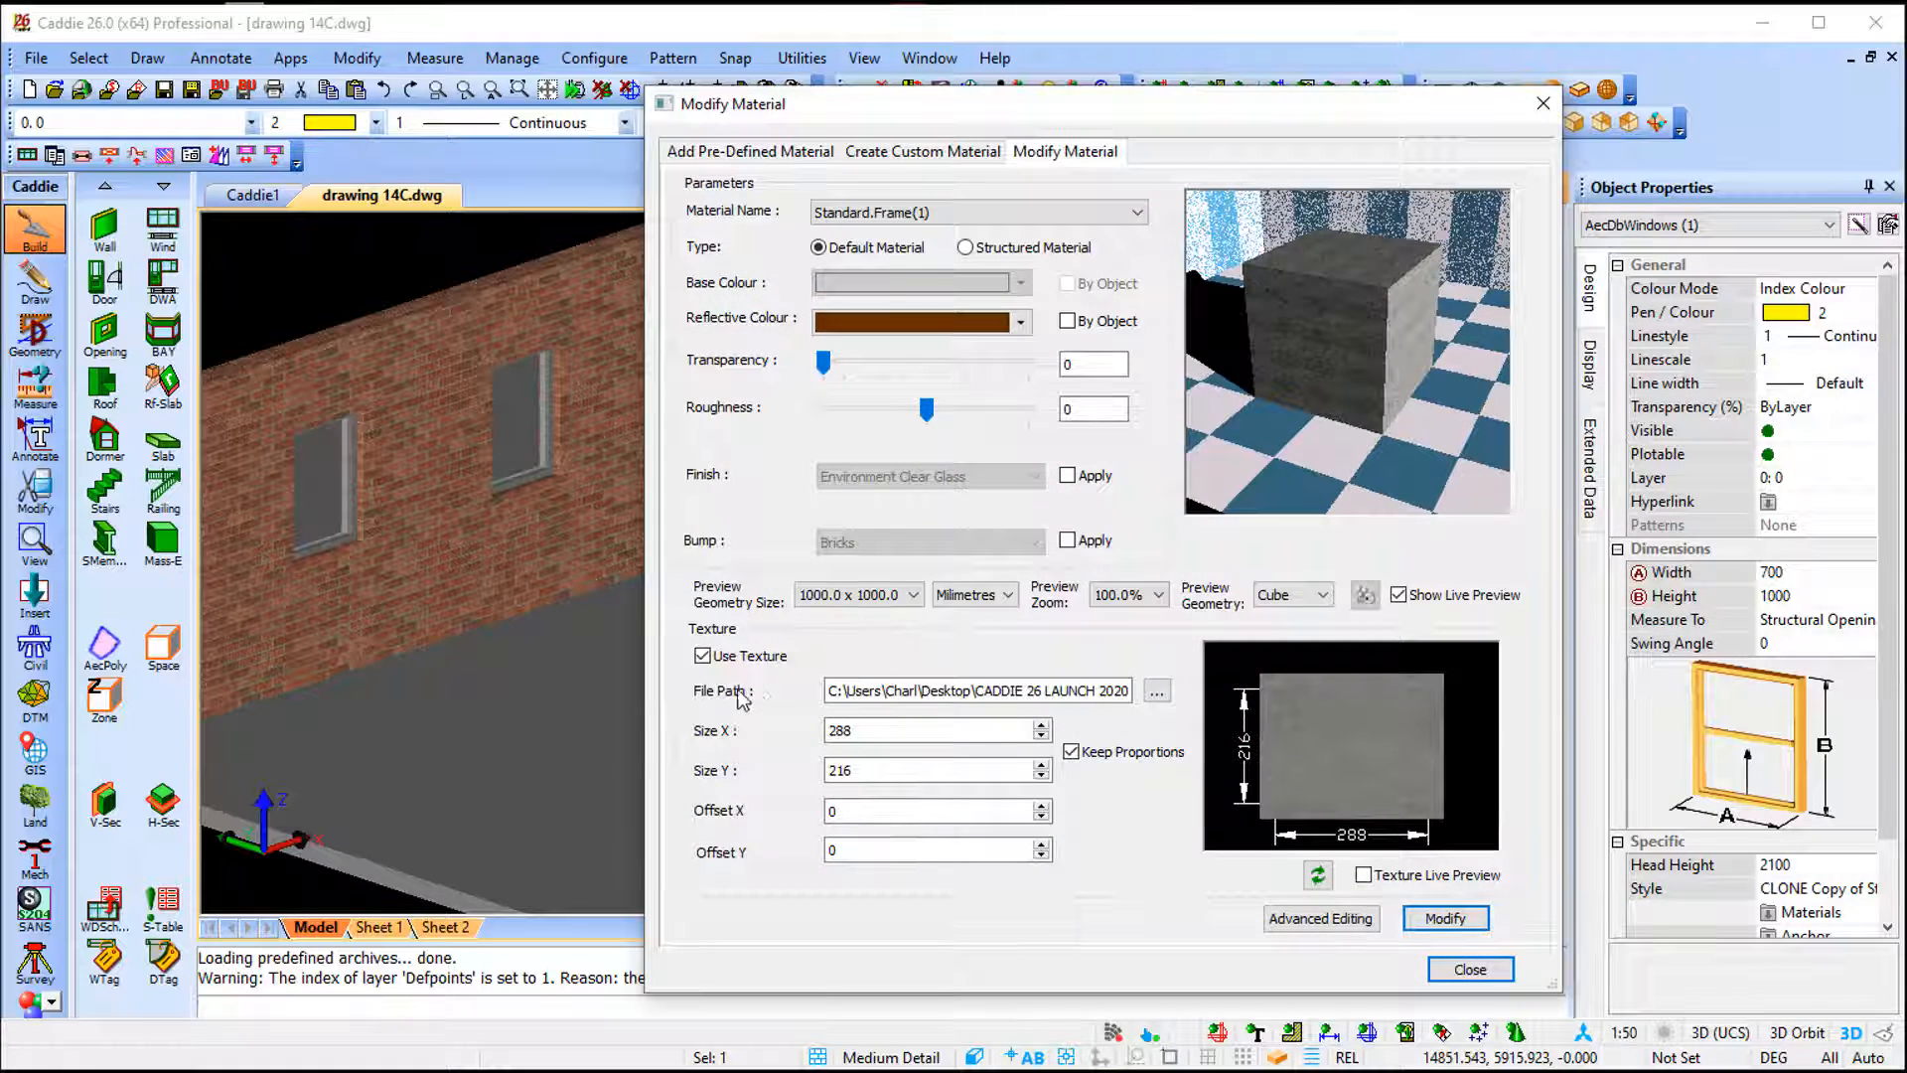
{"action": "left_click", "coordinate": [1157, 690]}
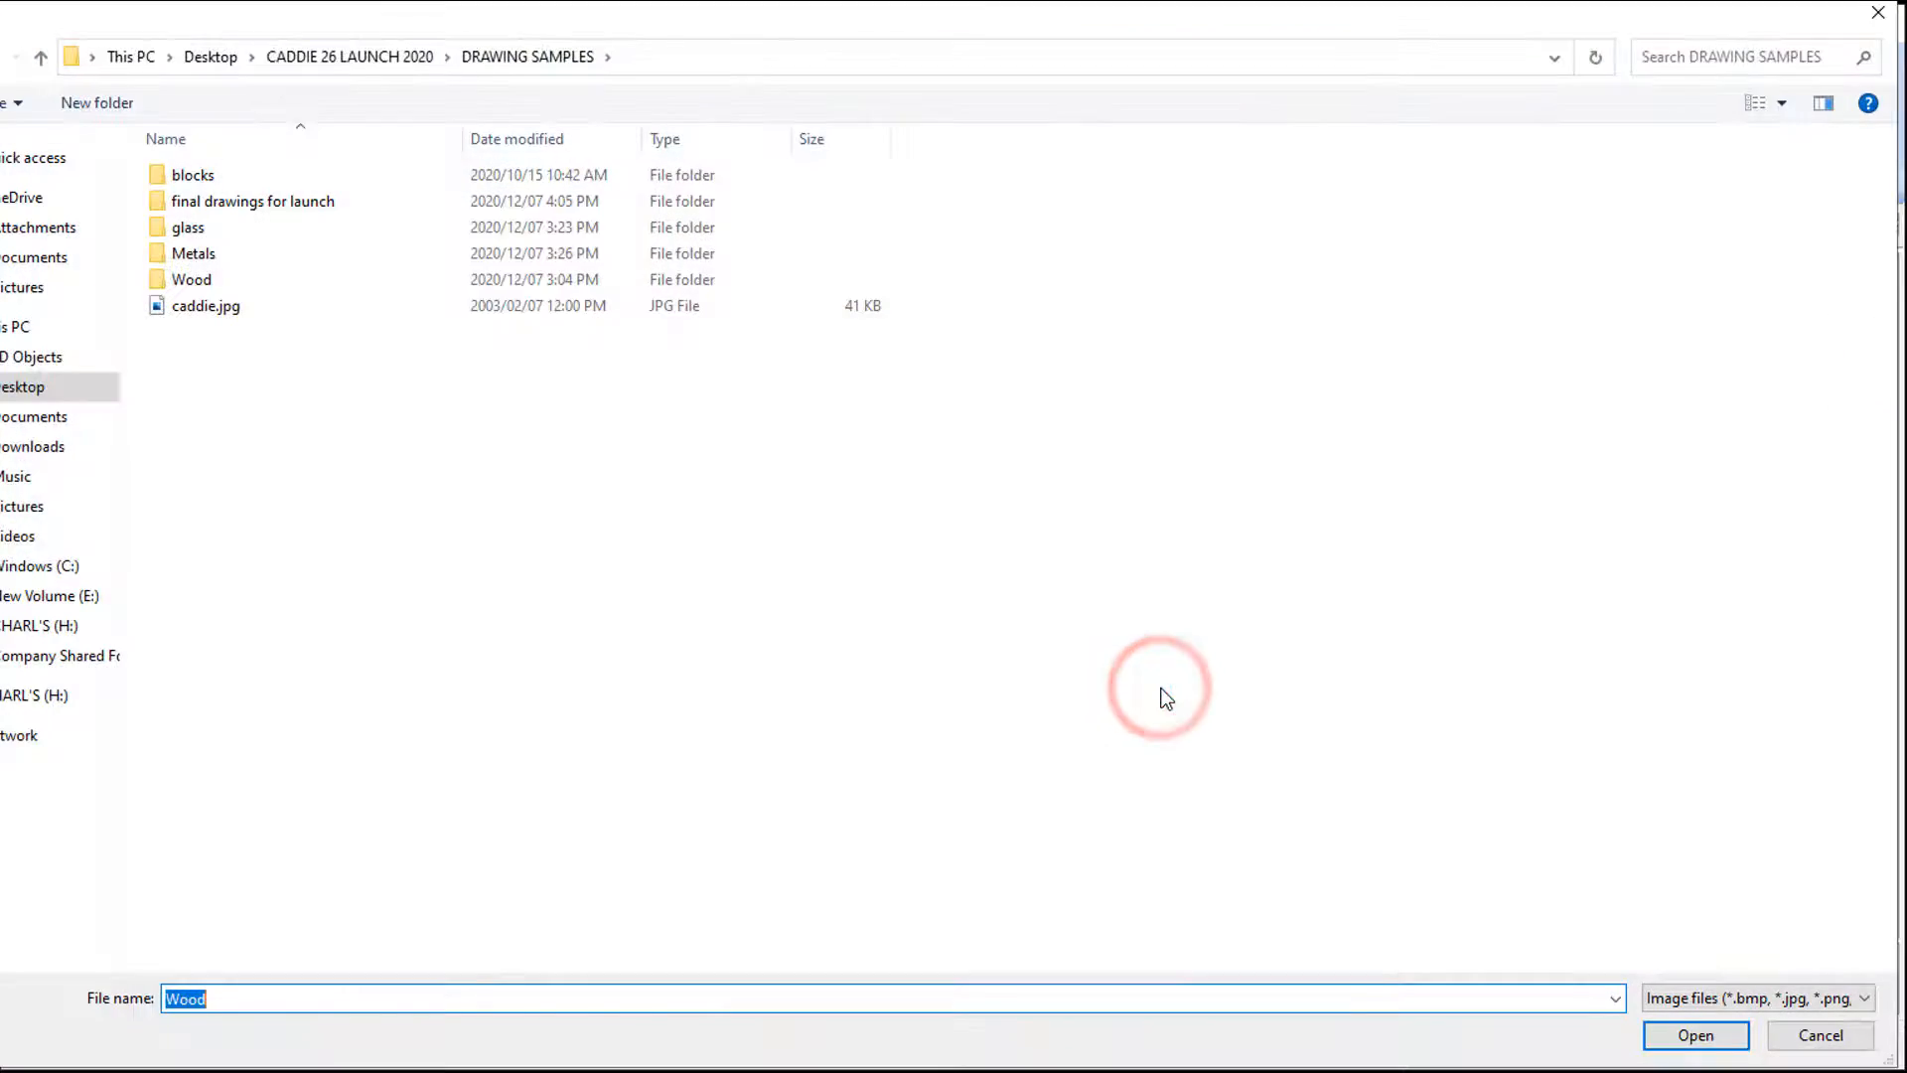
{"action": "double_click", "coordinate": [194, 279]}
{"action": "left_click", "coordinate": [1673, 839]}
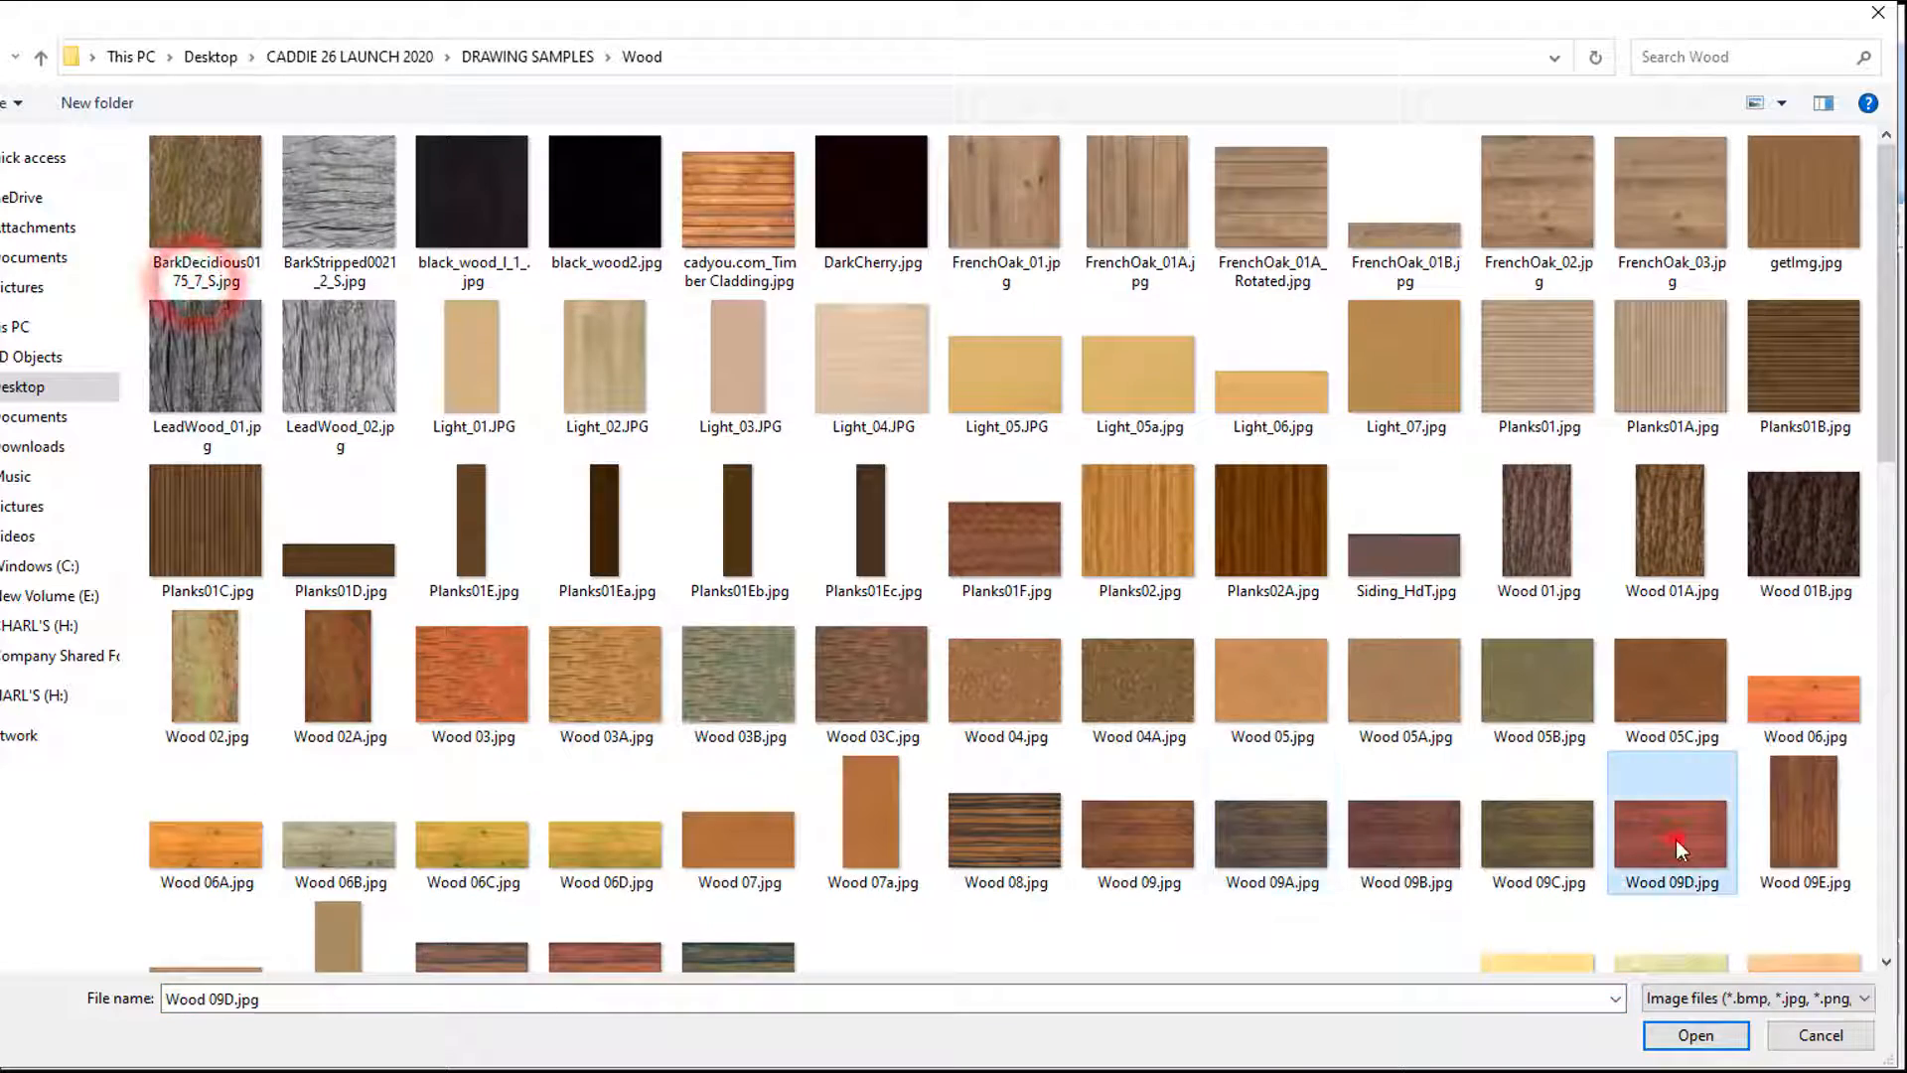
{"action": "left_click", "coordinate": [1685, 1035]}
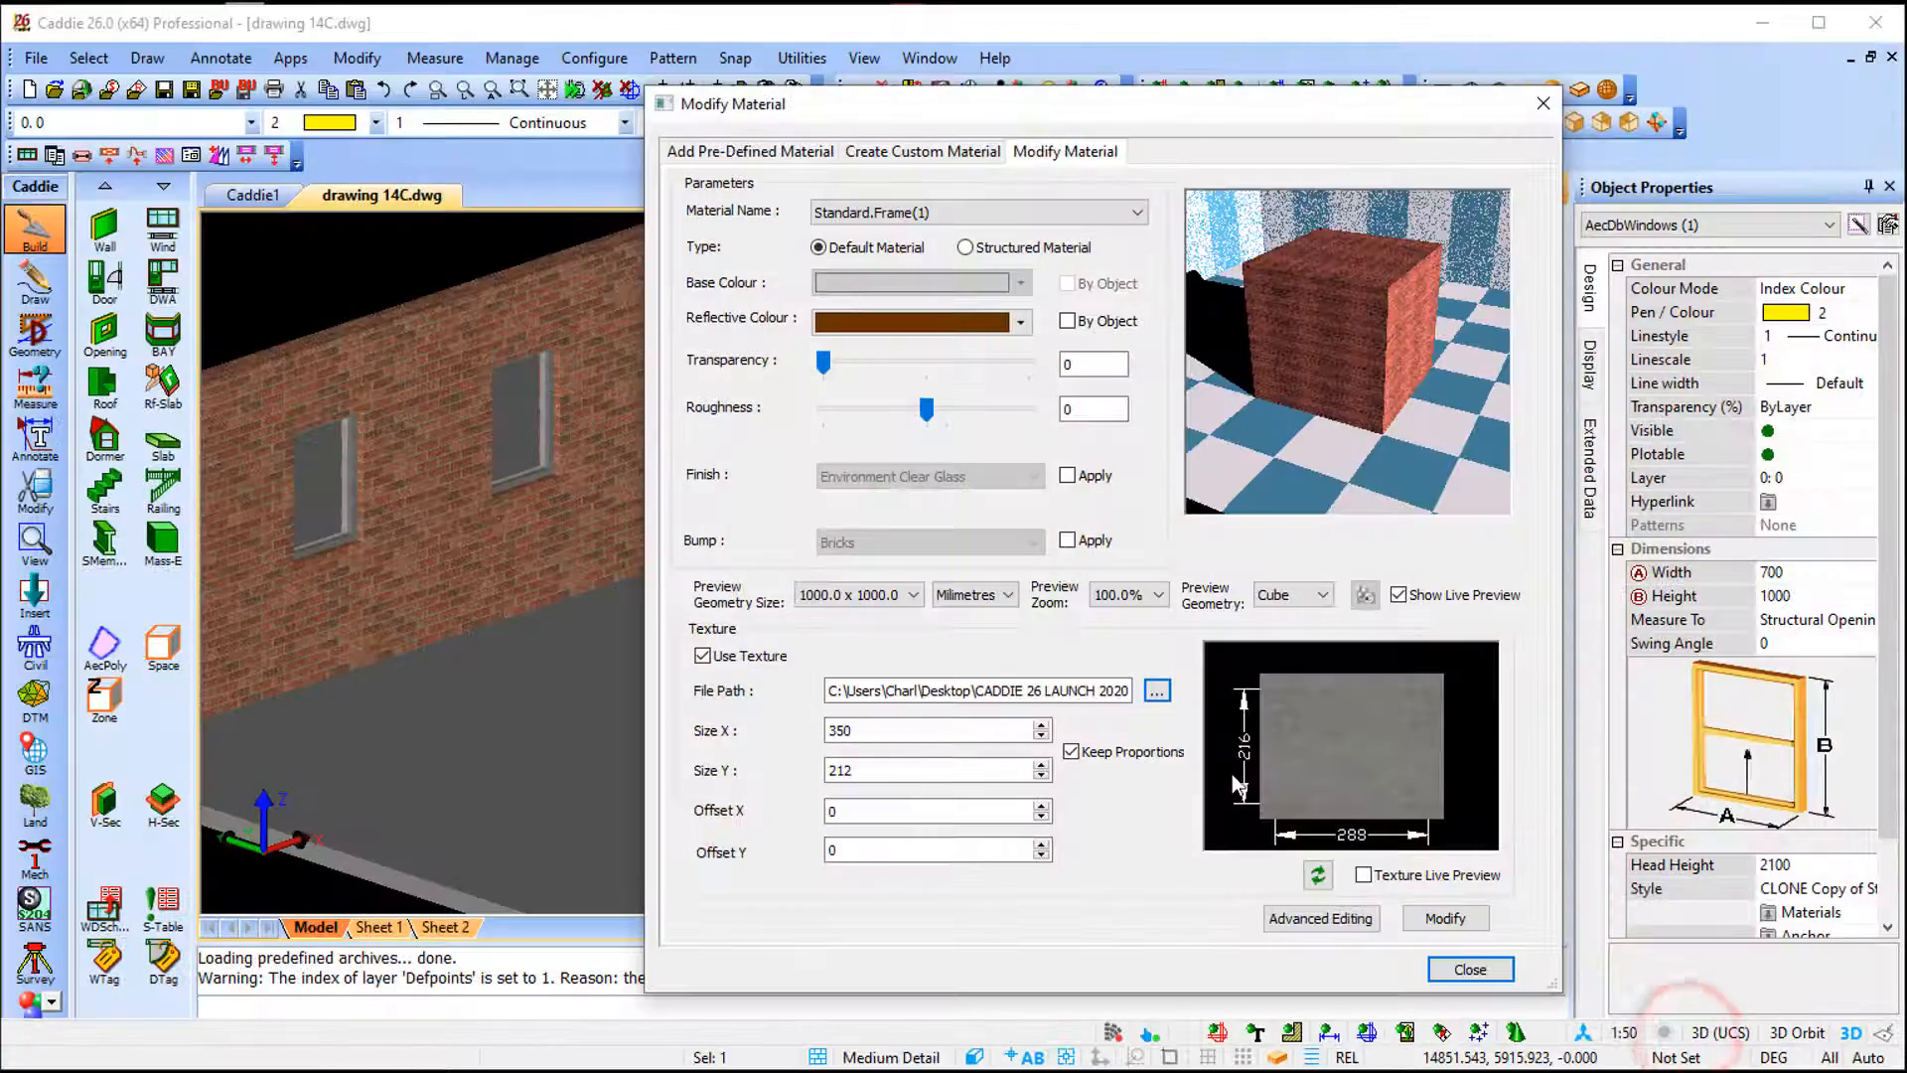
{"action": "left_click", "coordinate": [1363, 874]}
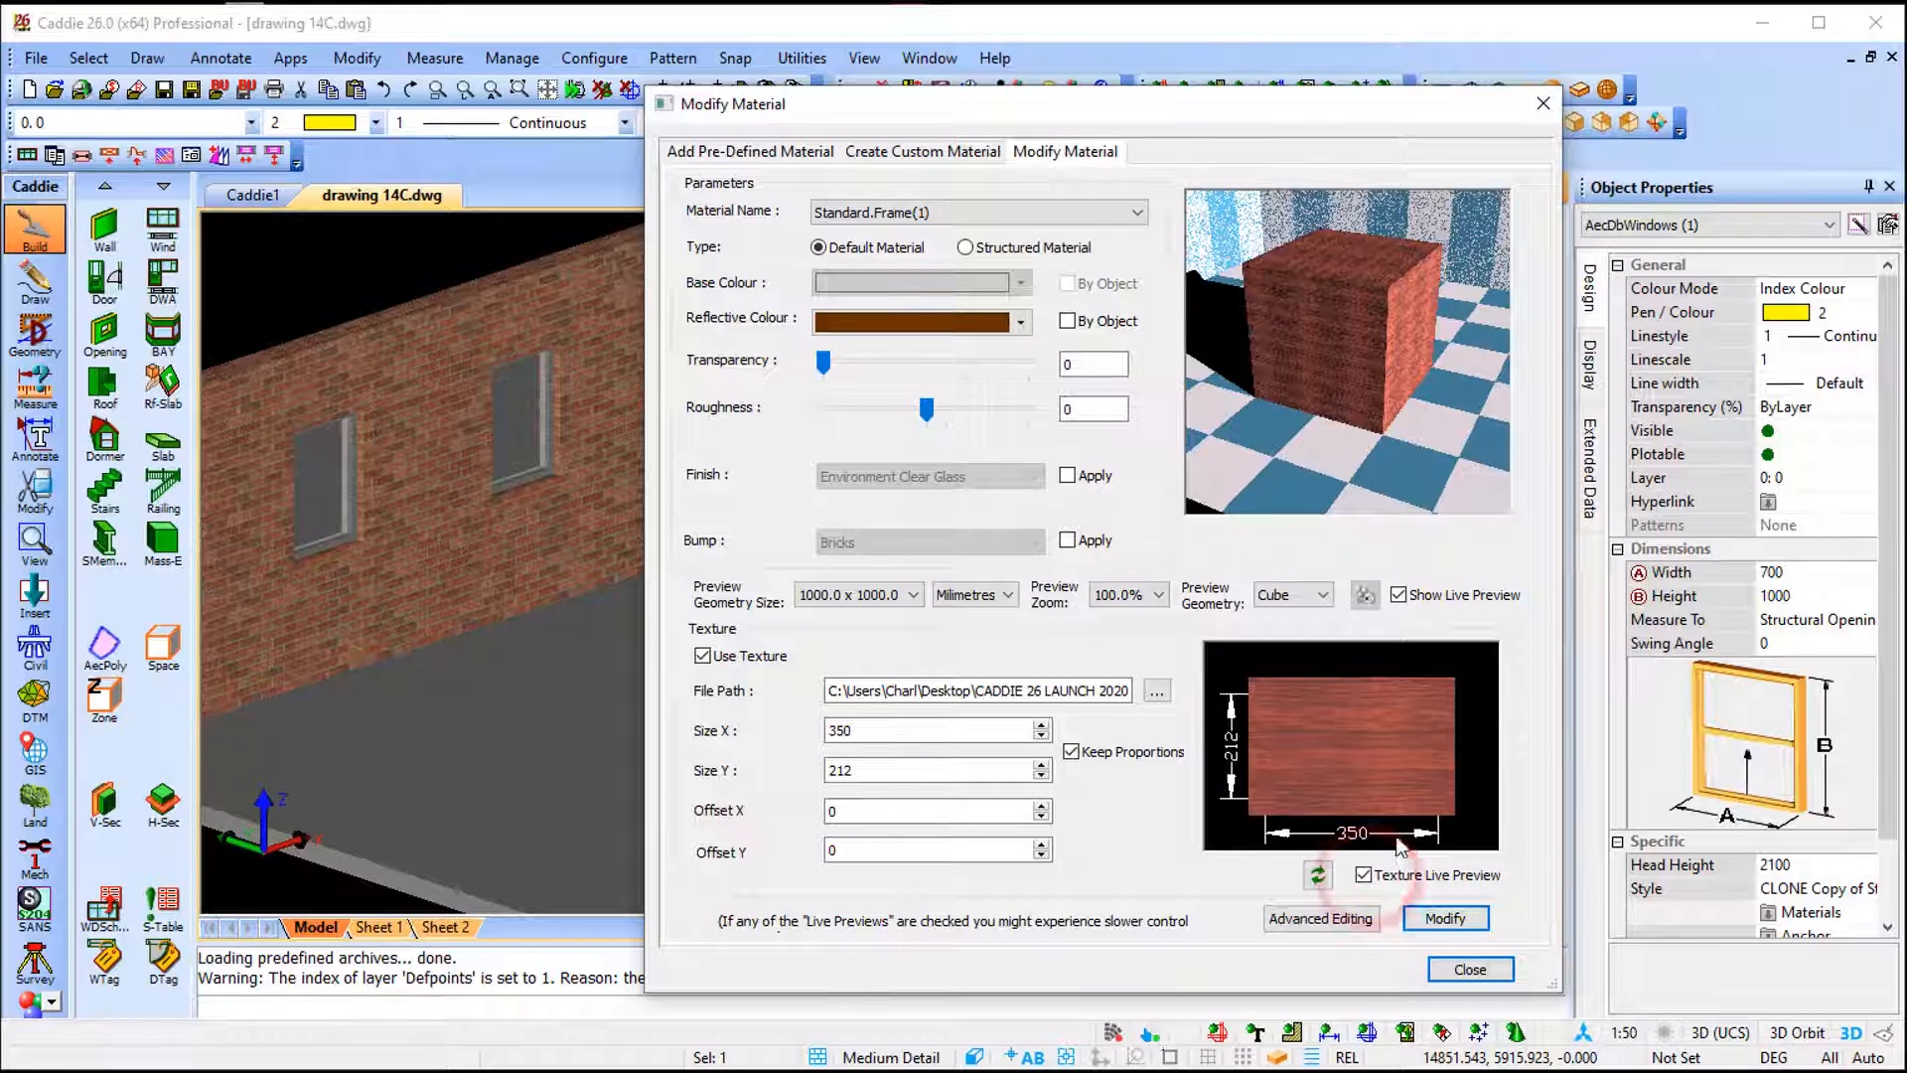
{"action": "left_click", "coordinate": [1452, 924]}
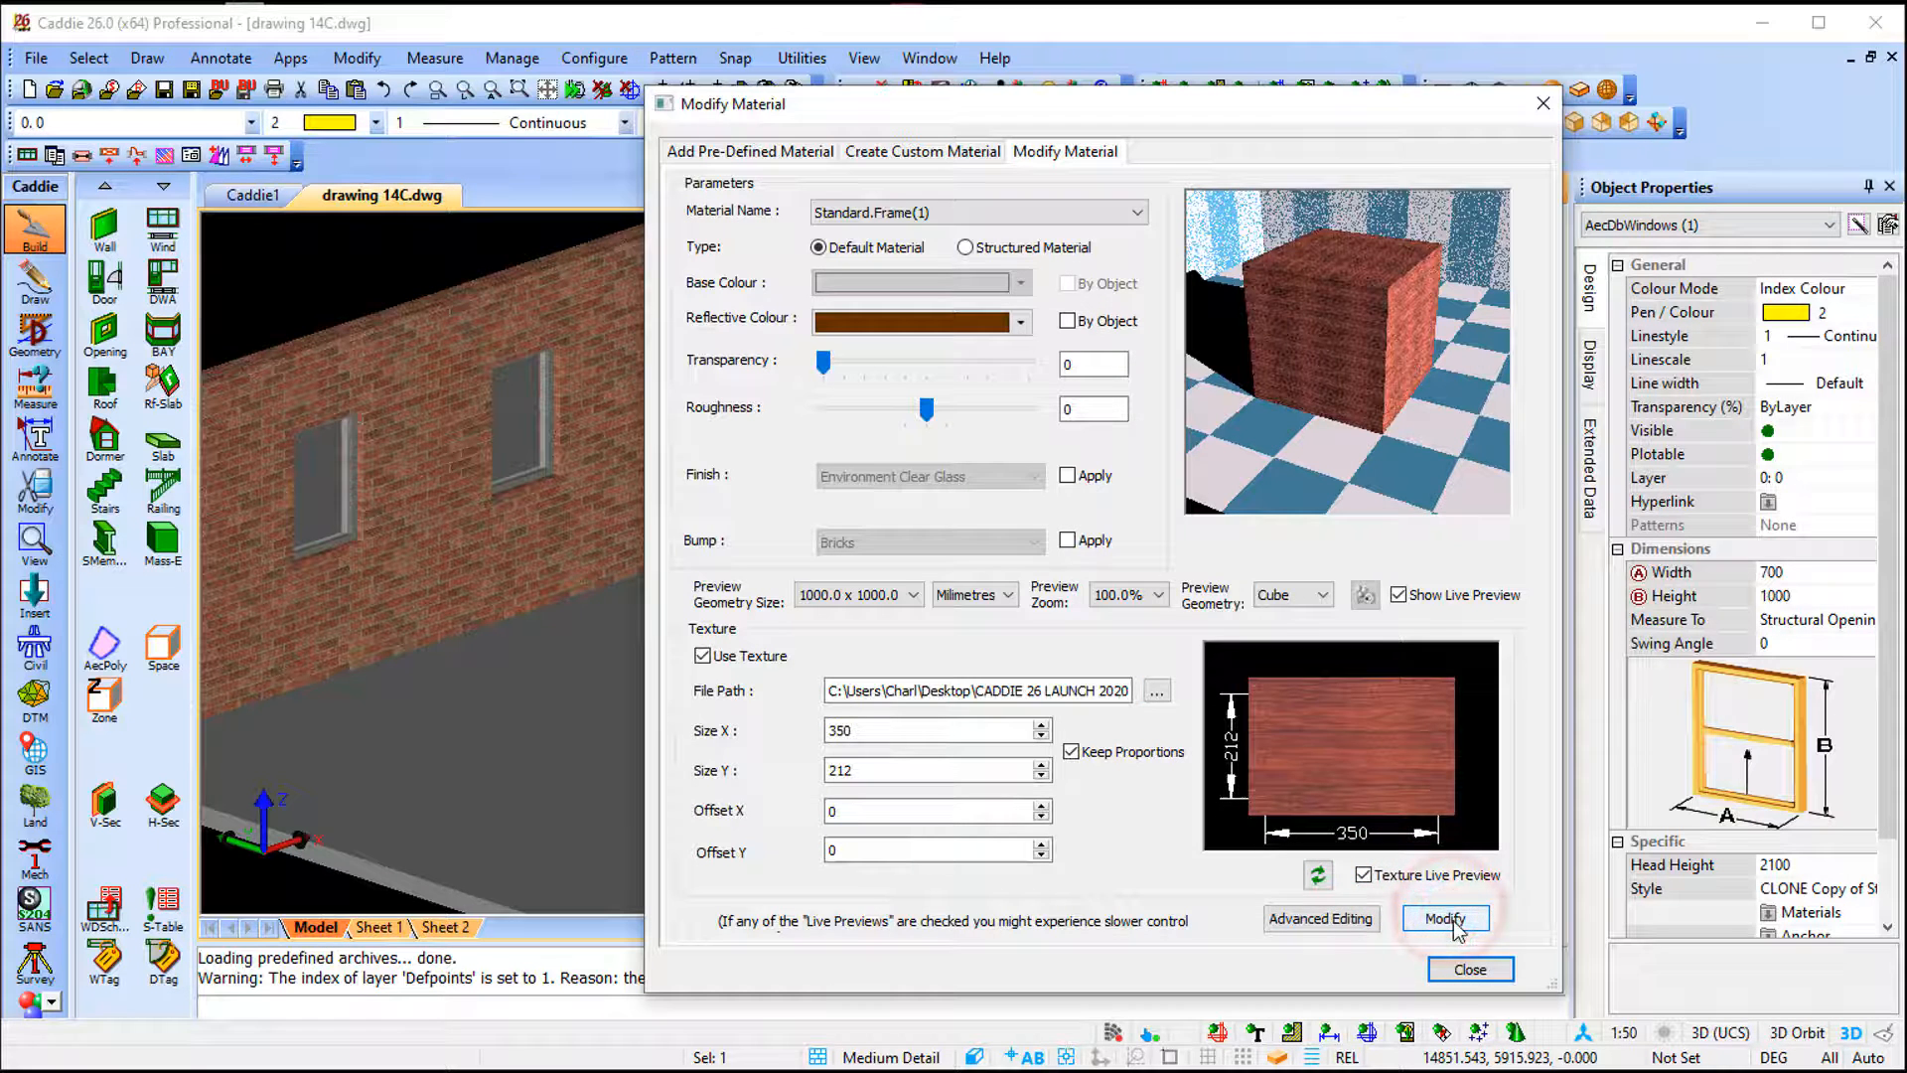
{"action": "left_click", "coordinate": [1470, 968]}
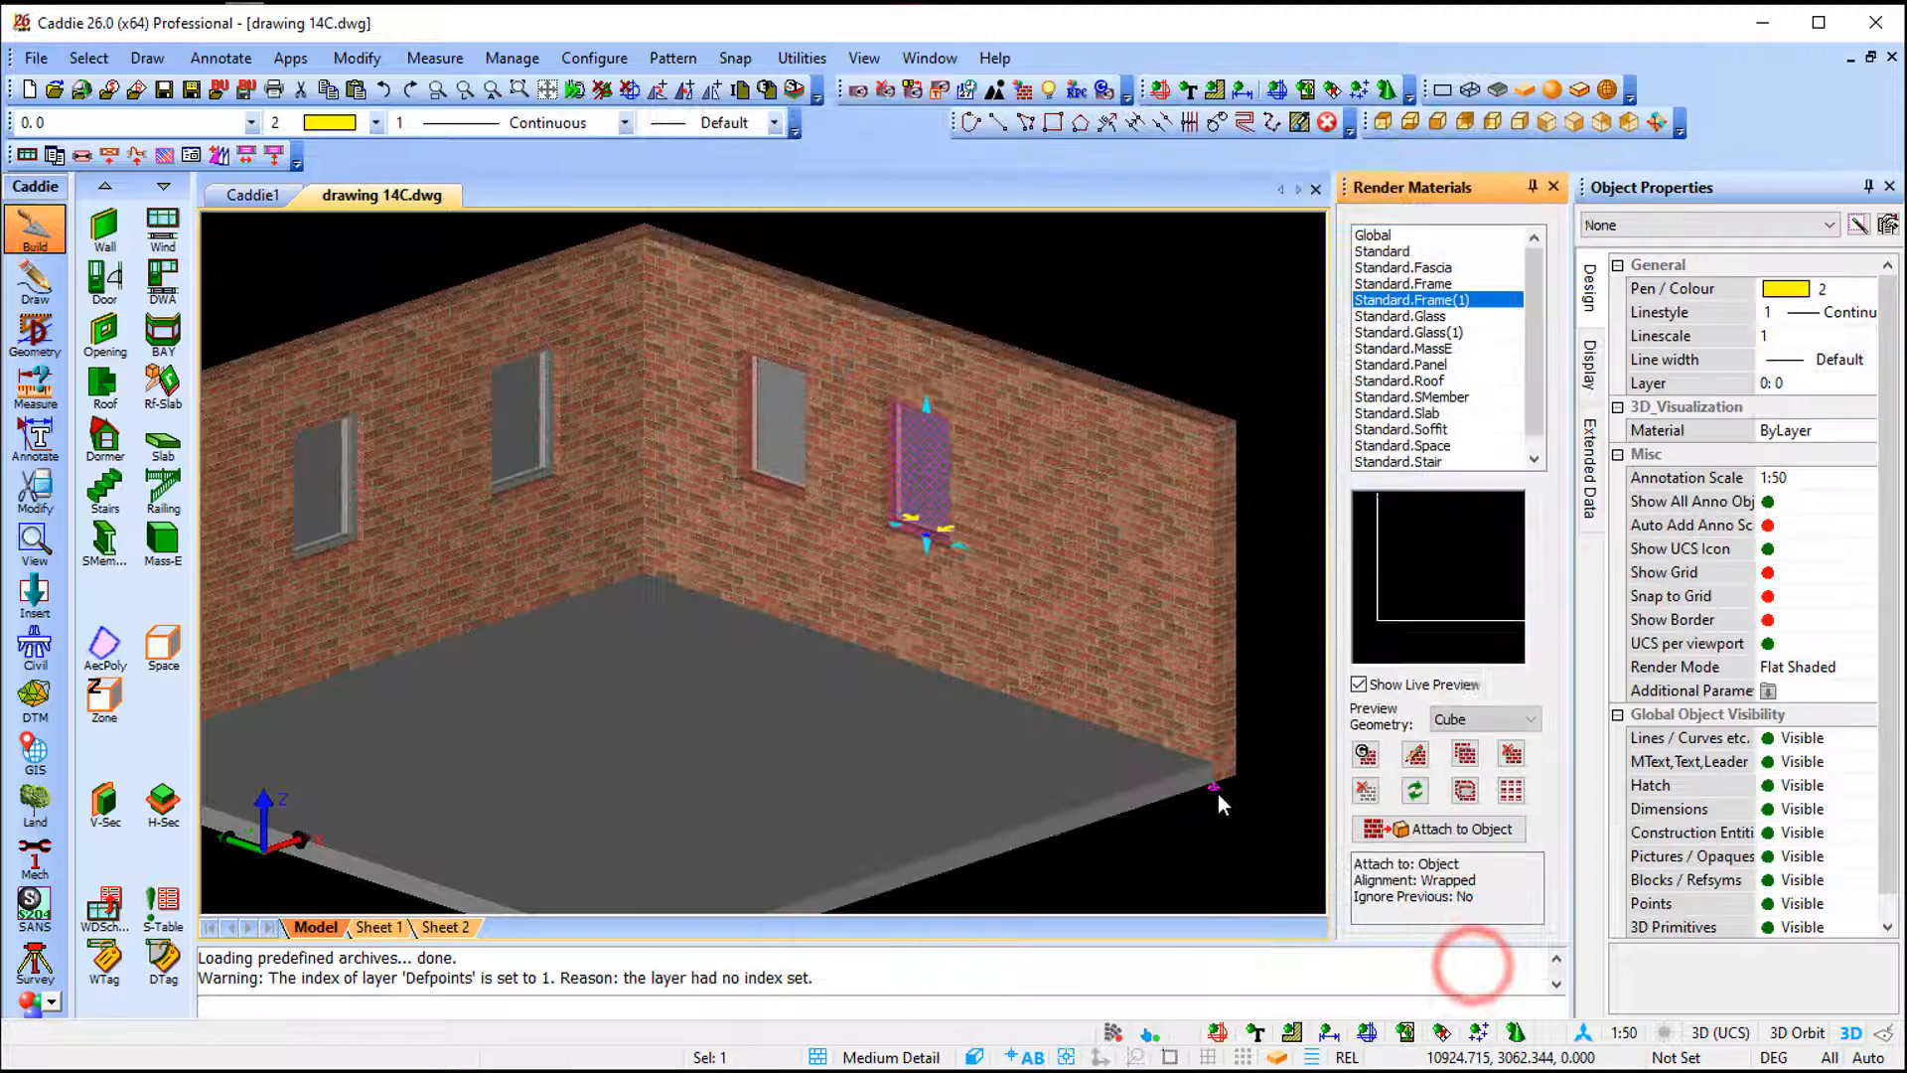
- Regenerate the view, select the two right-wall windows, and examine the window frames in both rooms
{"action": "key", "text": "r"}
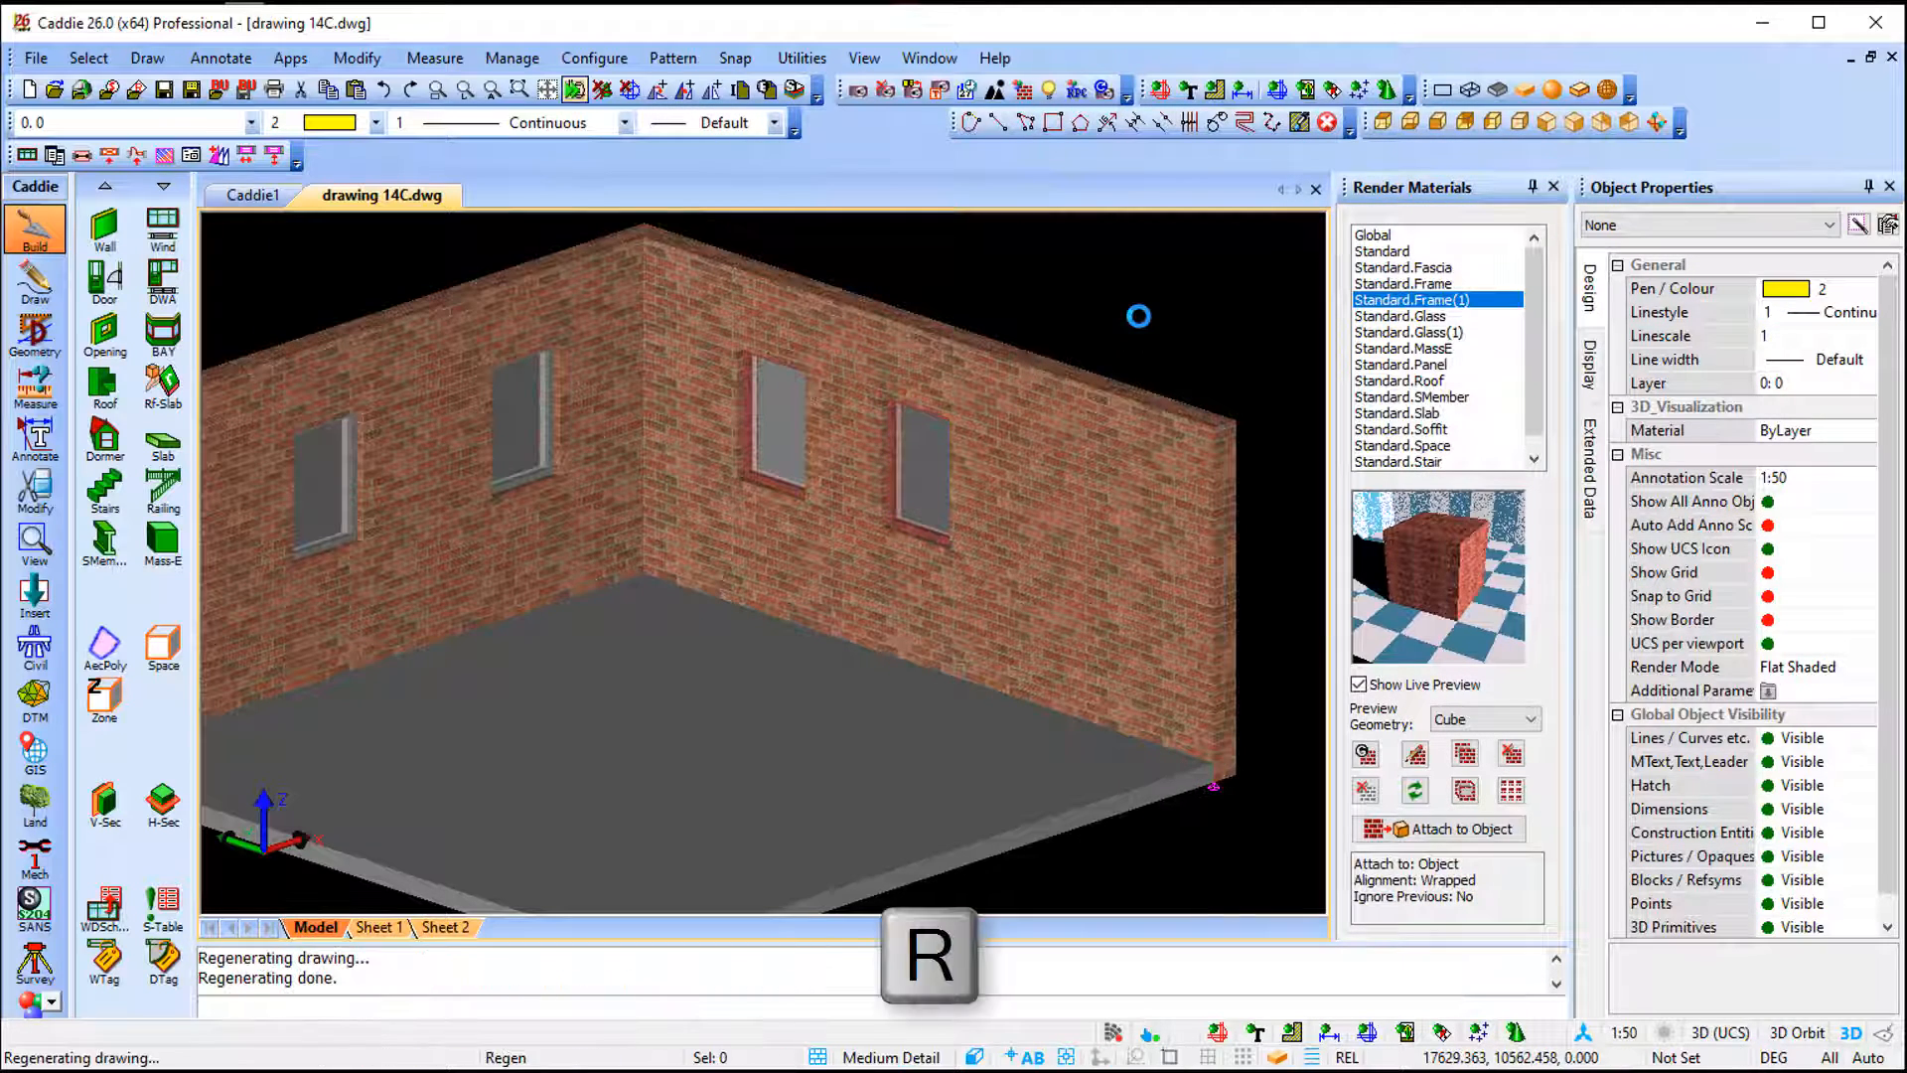
{"action": "left_click", "coordinate": [776, 461]}
{"action": "left_click", "coordinate": [928, 515]}
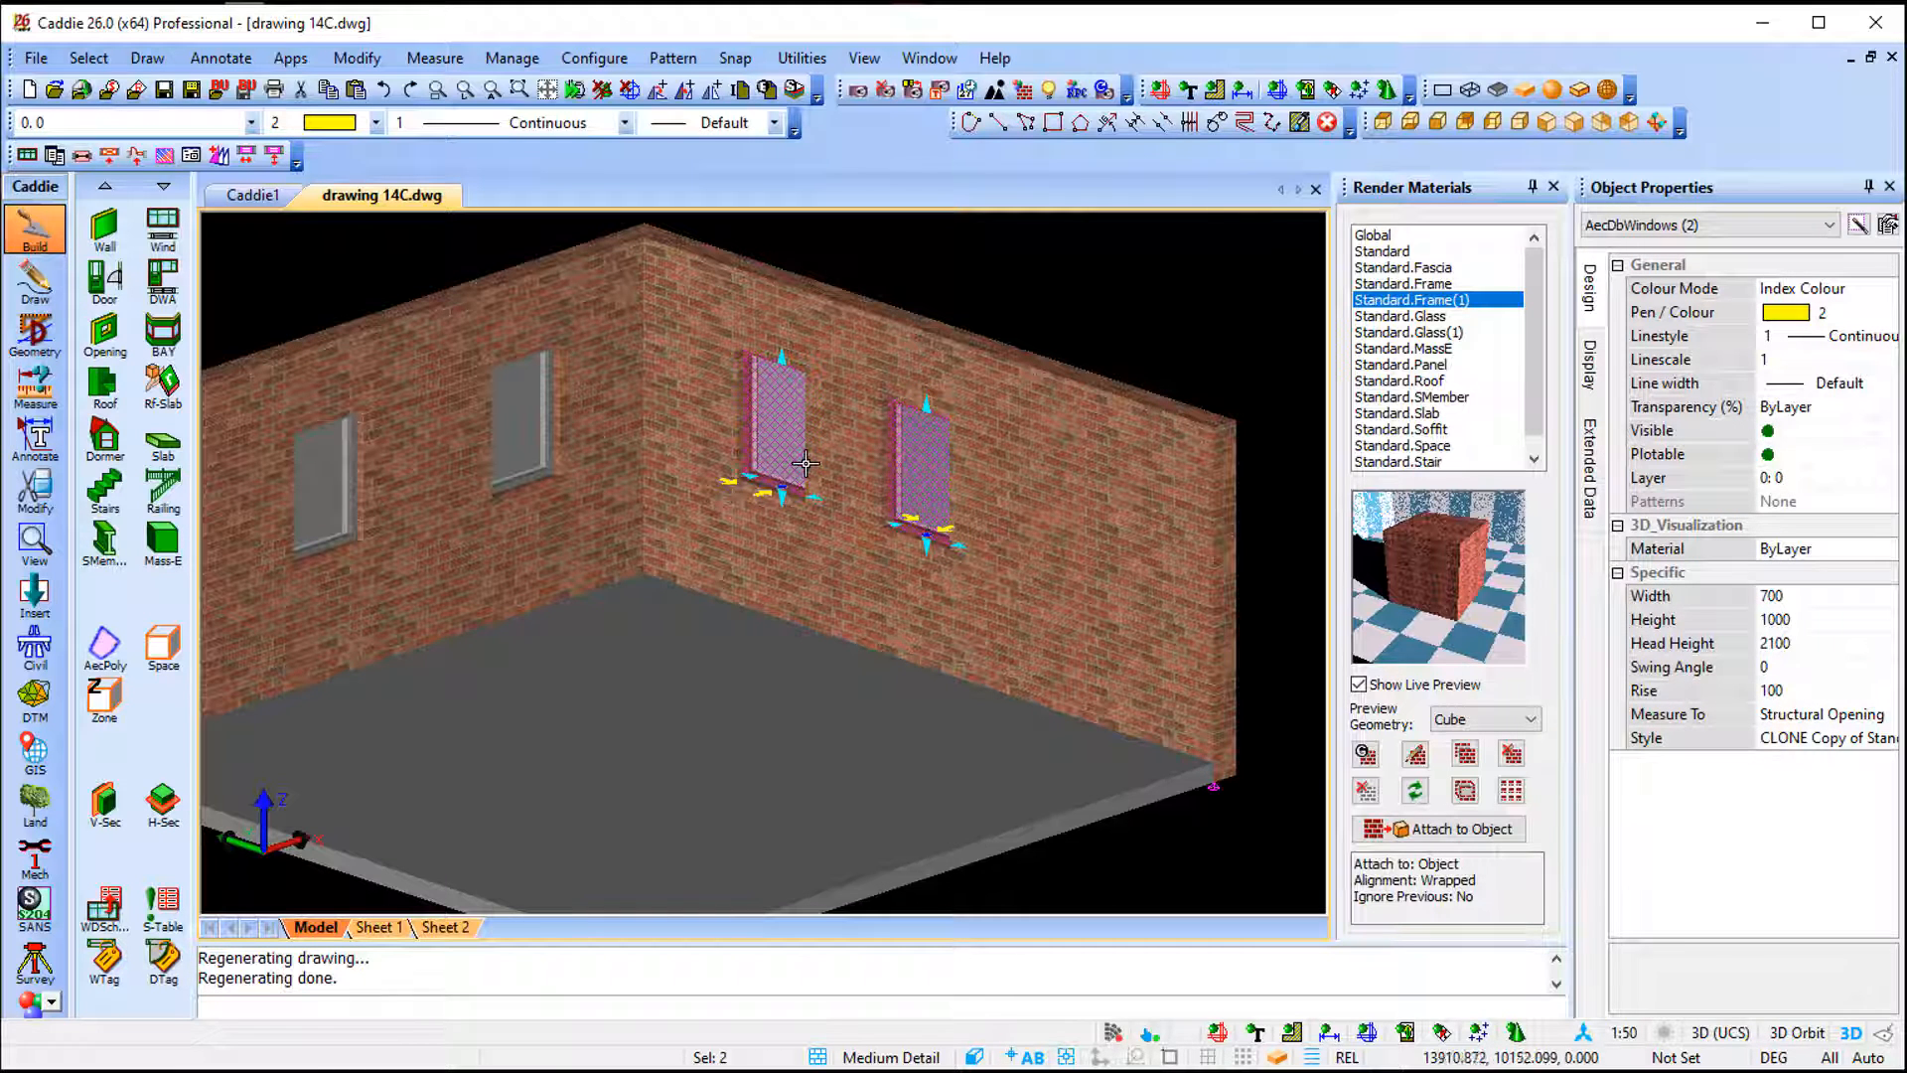
{"action": "middle_click_drag", "start_coordinate": [805, 463], "coordinate": [907, 461]}
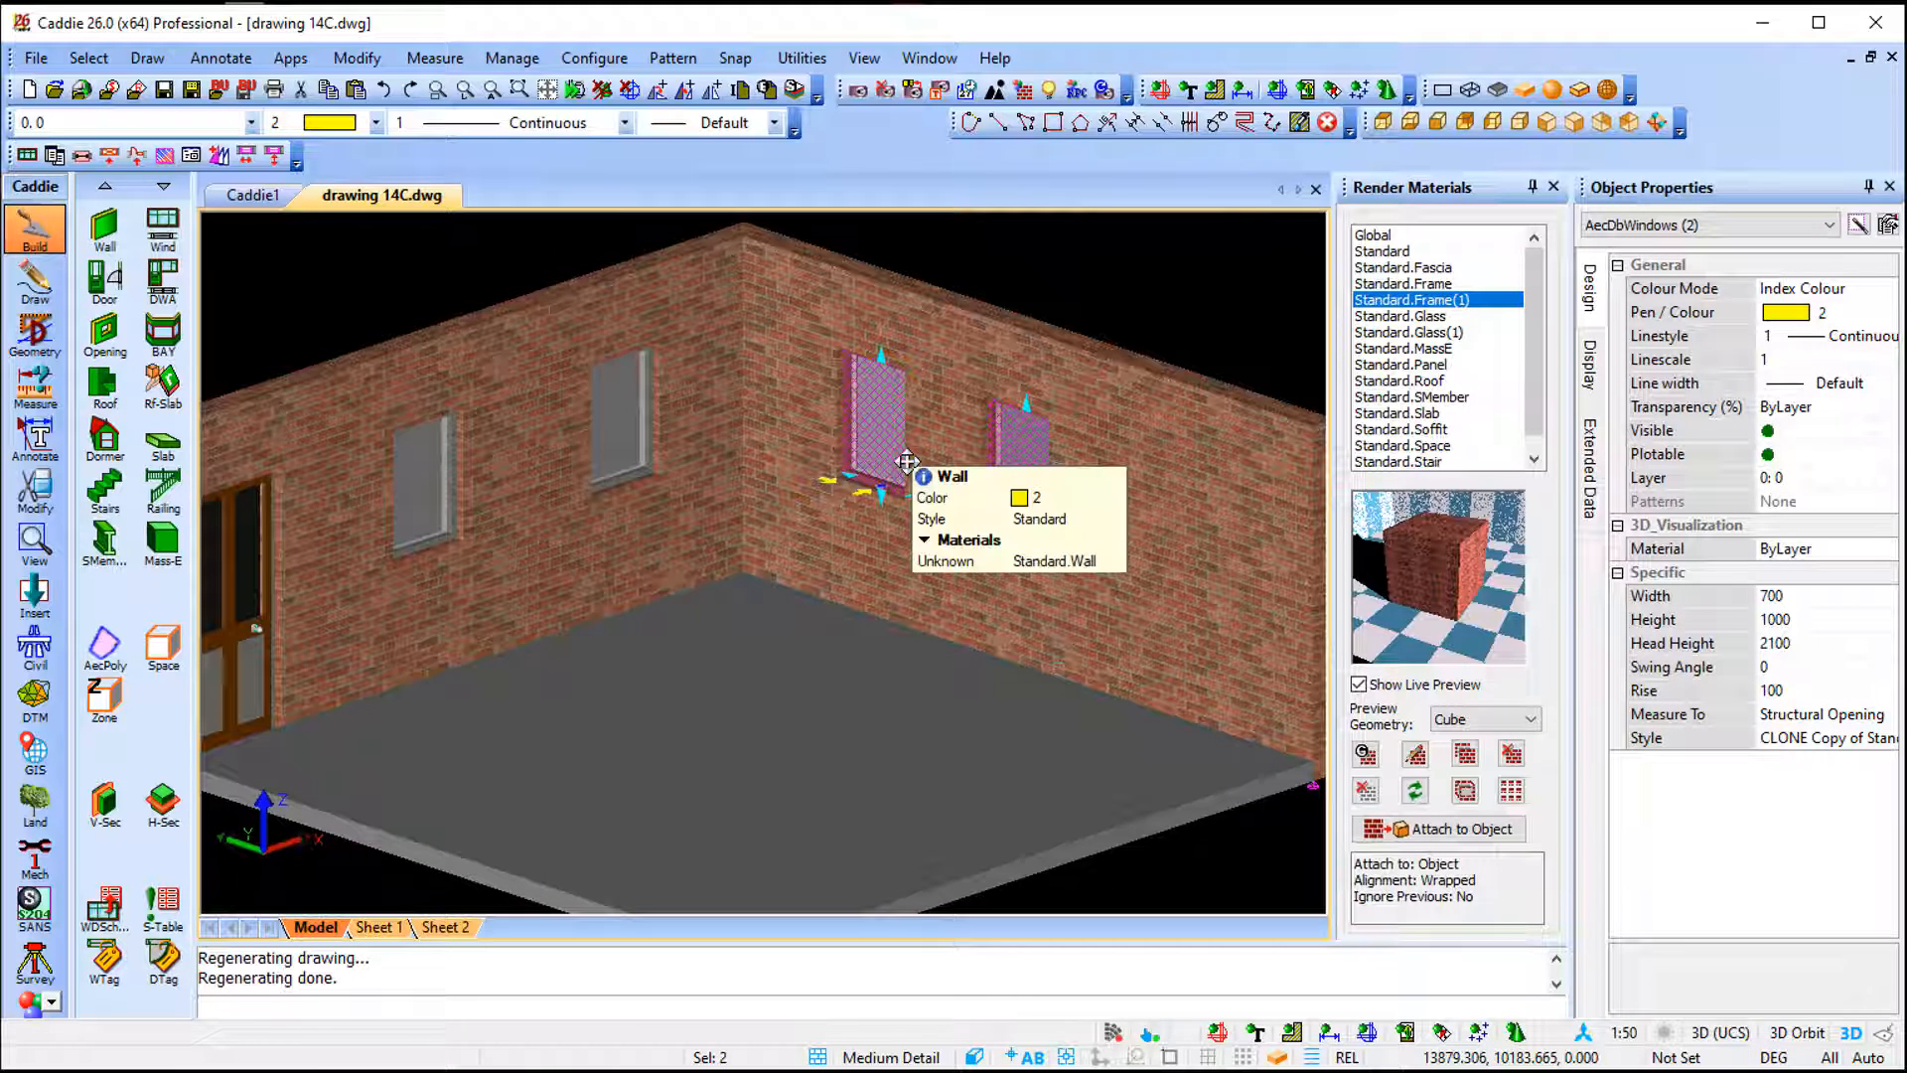
{"action": "key", "text": "Escape"}
{"action": "scroll", "coordinate": [631, 502], "scroll_direction": "down", "scroll_amount": 3}
{"action": "middle_click_drag", "start_coordinate": [641, 541], "coordinate": [1152, 477]}
{"action": "middle_click_drag", "start_coordinate": [905, 539], "coordinate": [959, 508]}
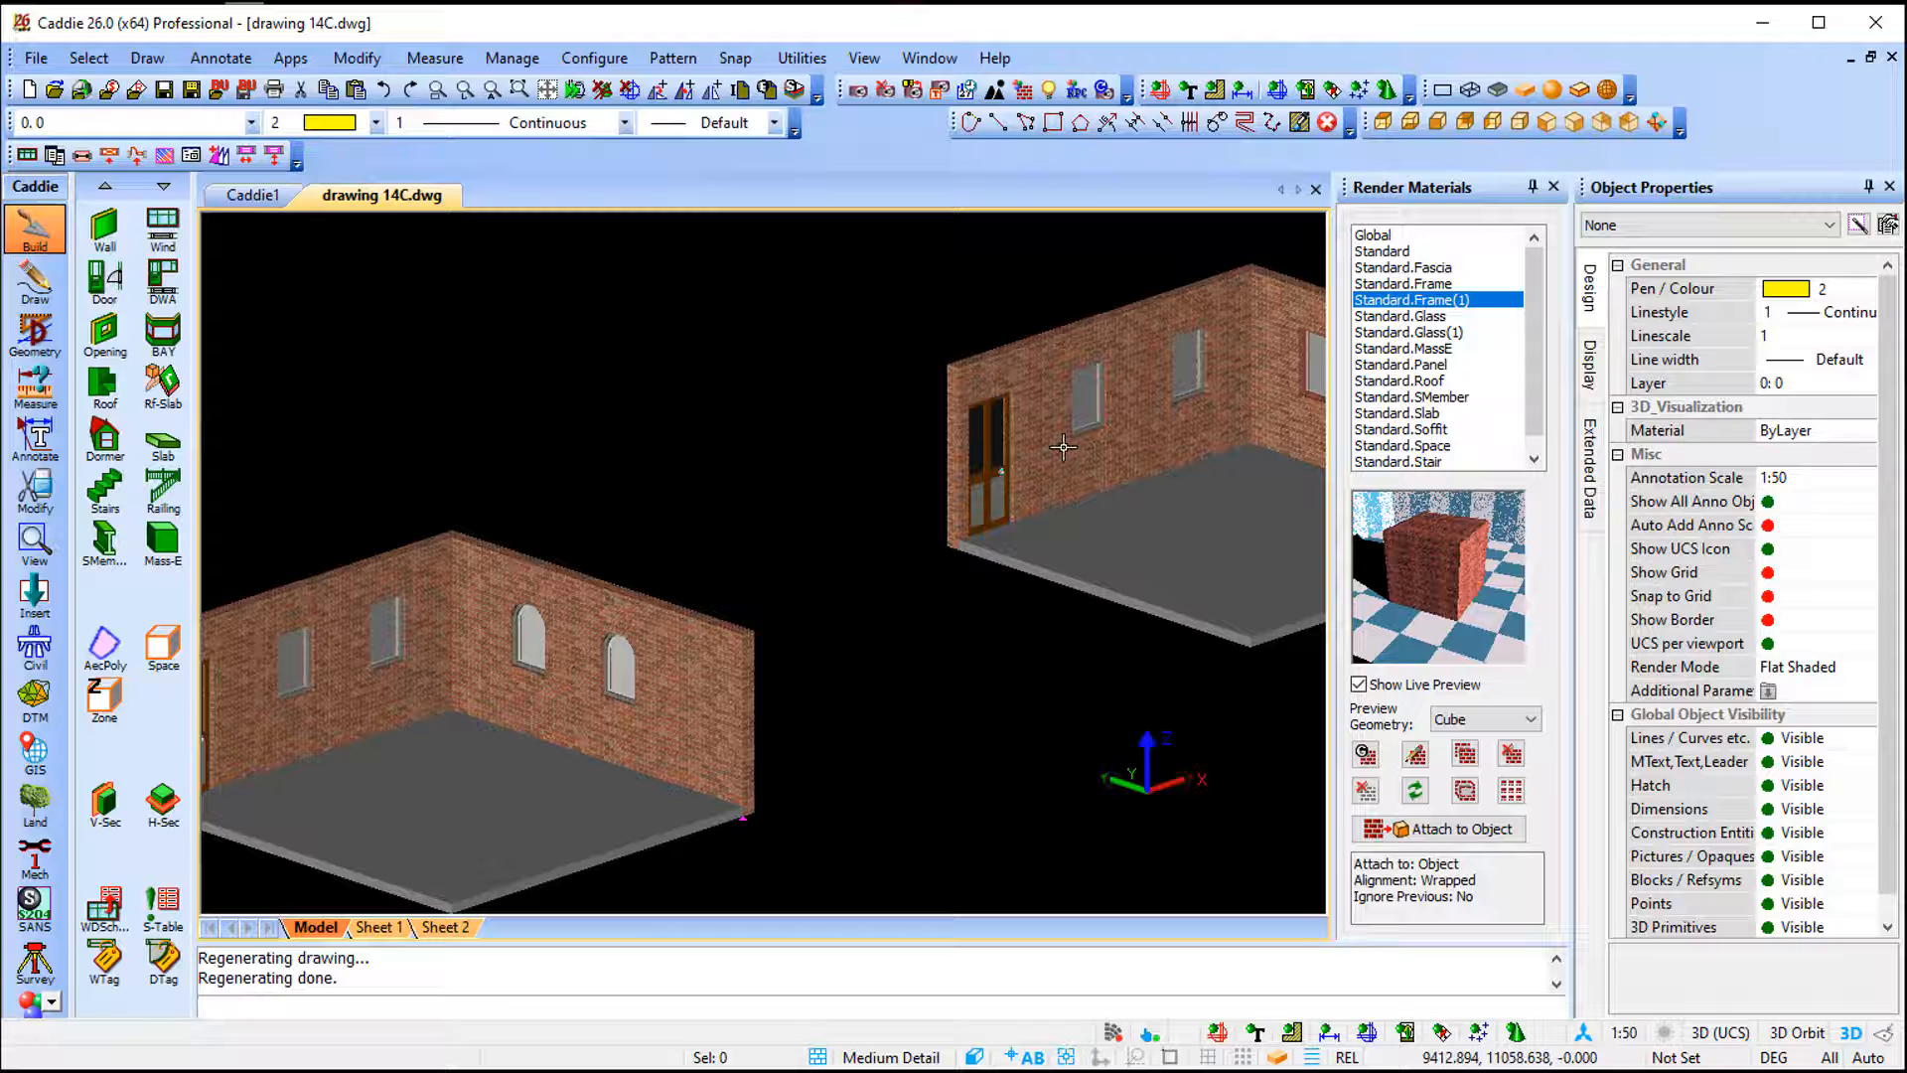
{"action": "middle_click_drag", "start_coordinate": [1063, 447], "coordinate": [430, 484]}
{"action": "scroll", "coordinate": [806, 393], "scroll_direction": "up", "scroll_amount": 3}
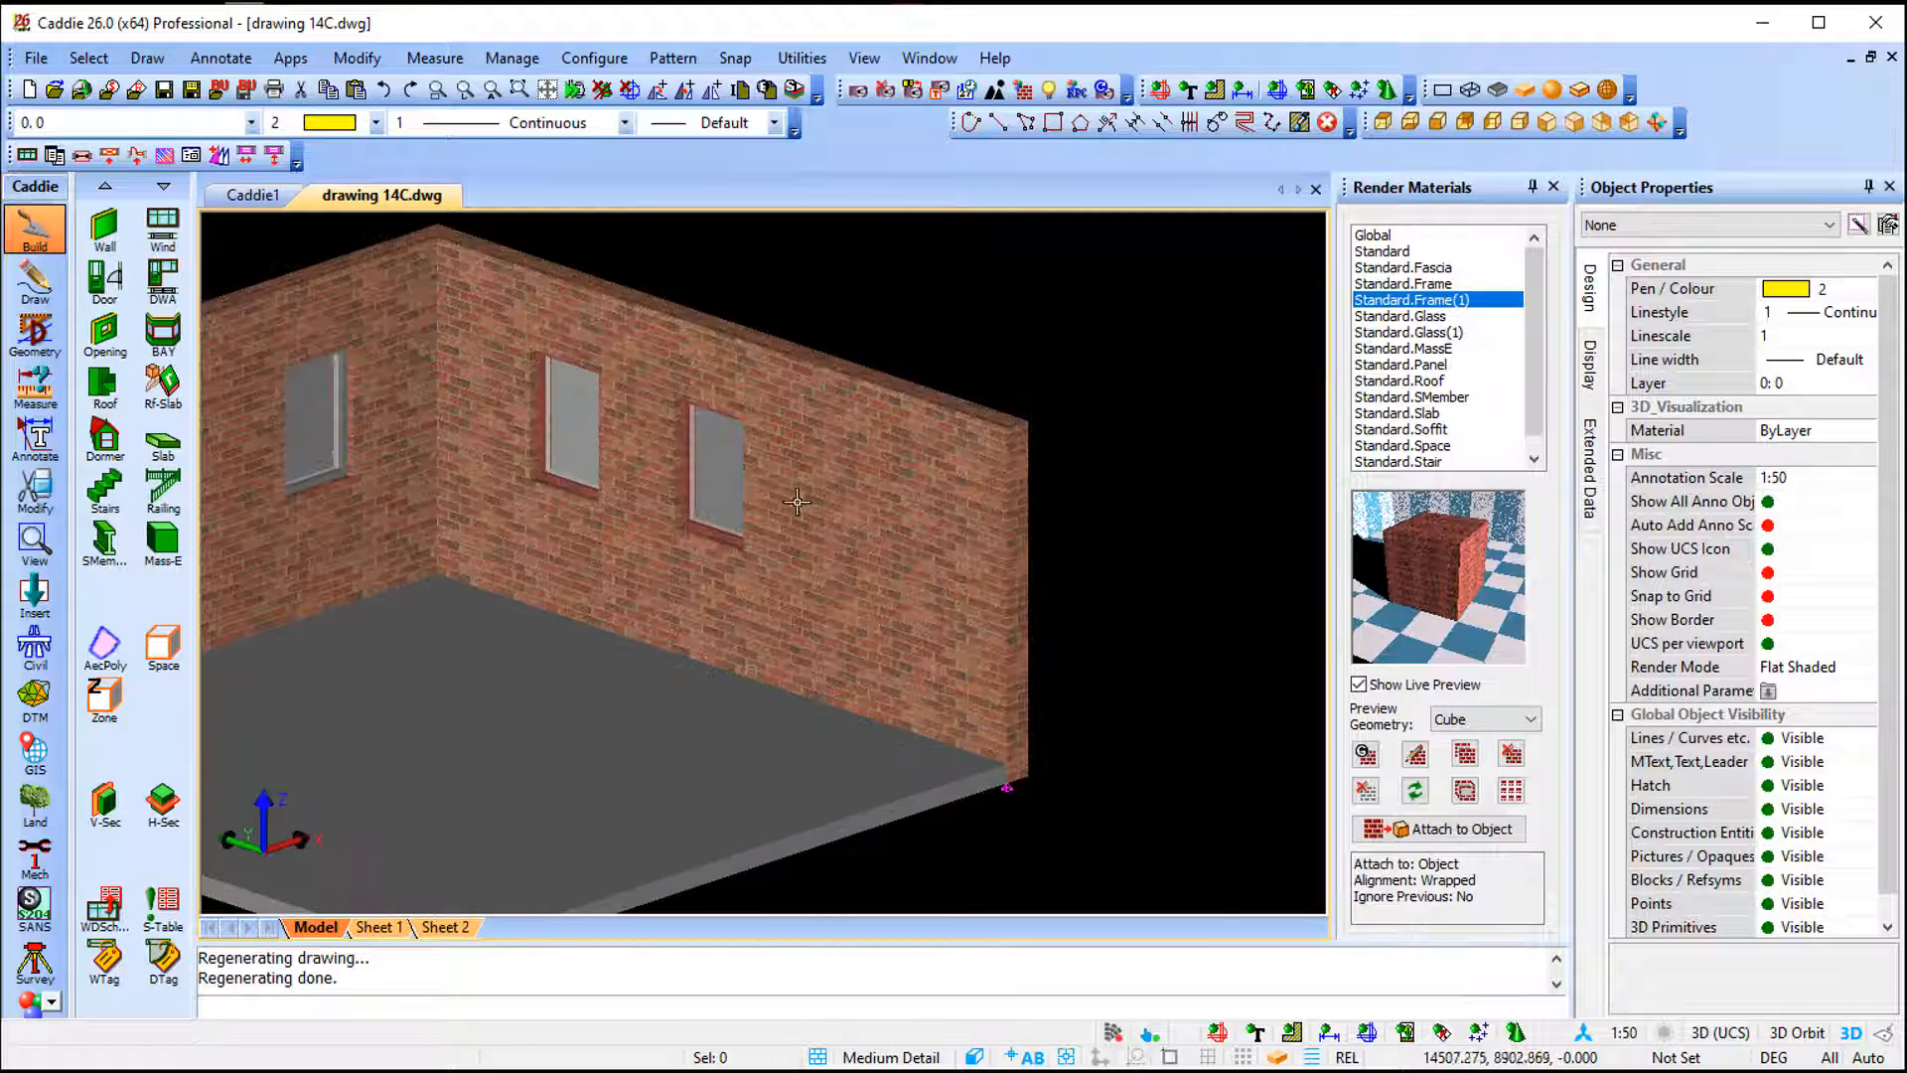
{"action": "middle_click_drag", "start_coordinate": [797, 503], "coordinate": [725, 460]}
{"action": "scroll", "coordinate": [725, 467], "scroll_direction": "up", "scroll_amount": 2}
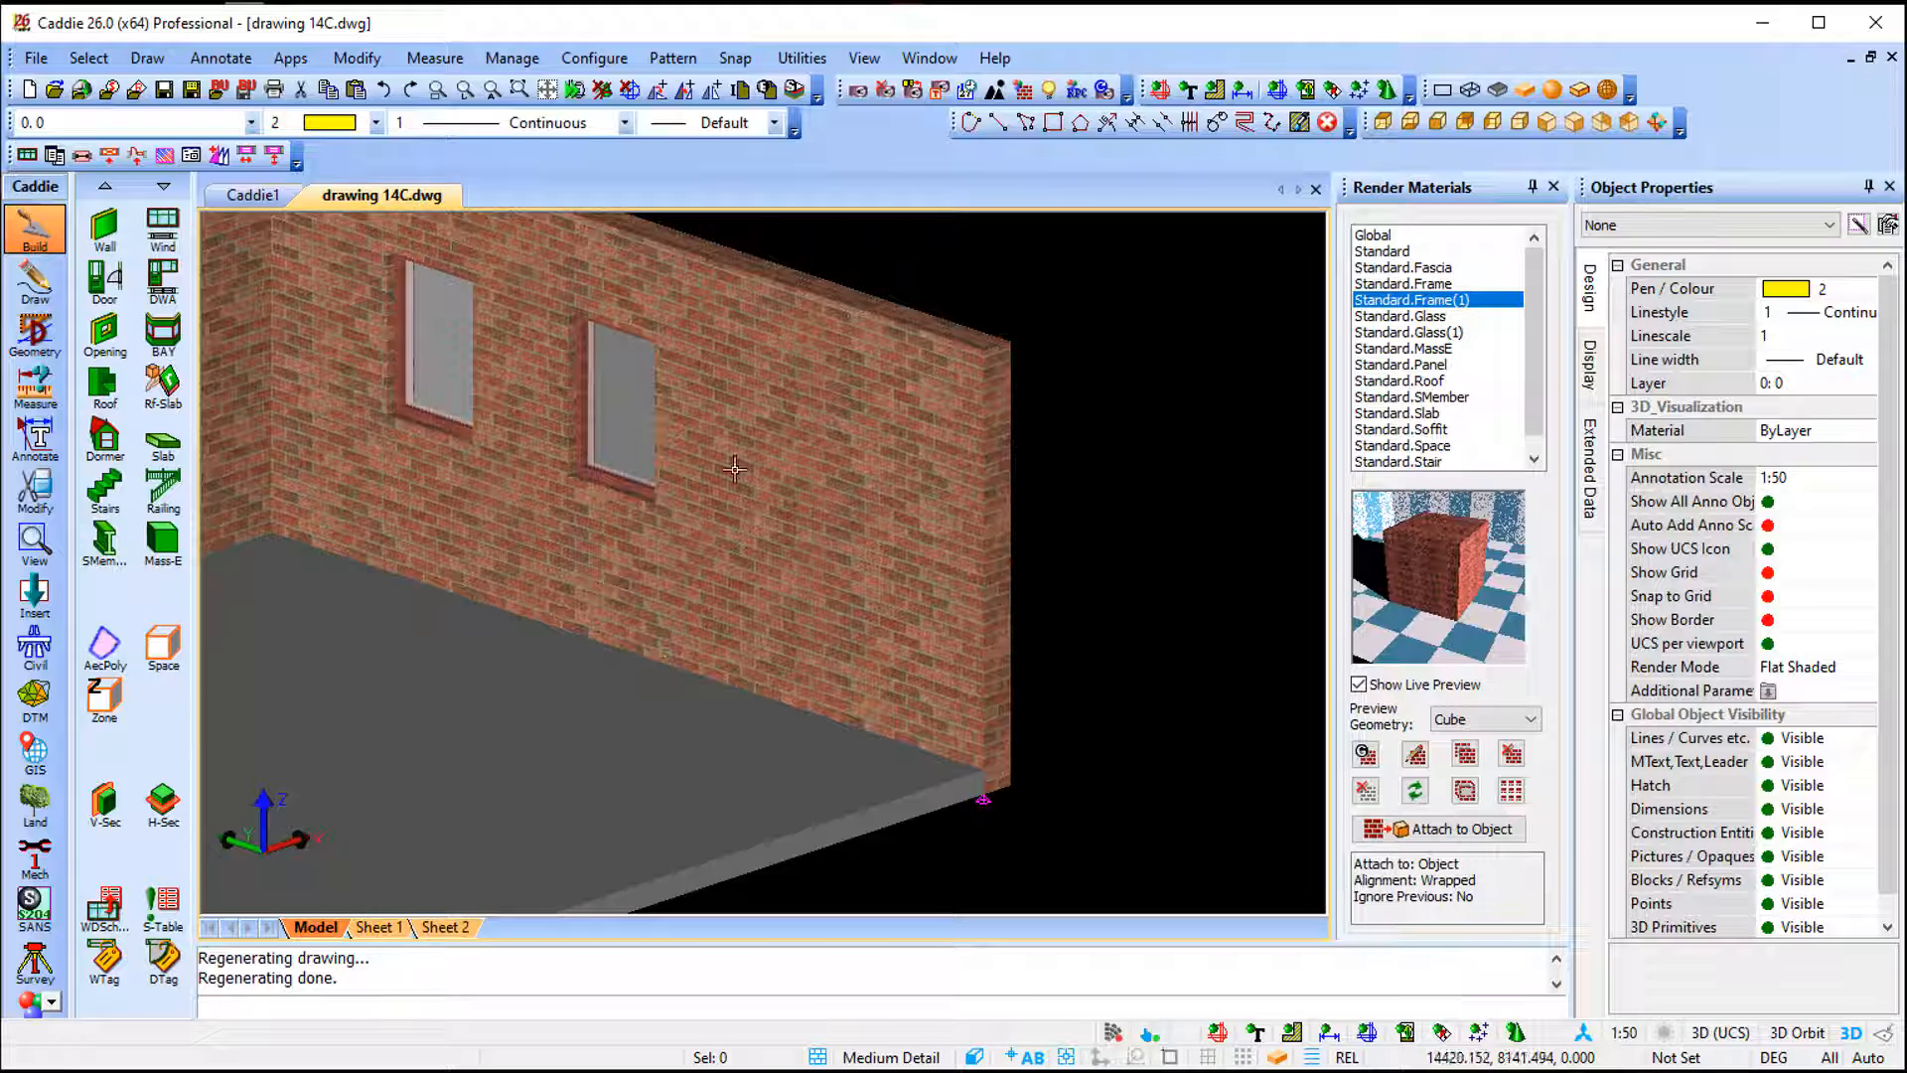
- Copy the selected window's style as SOURCE Copy of CLONE Copy of Standard using the Use source style materials option
{"action": "left_click", "coordinate": [604, 469]}
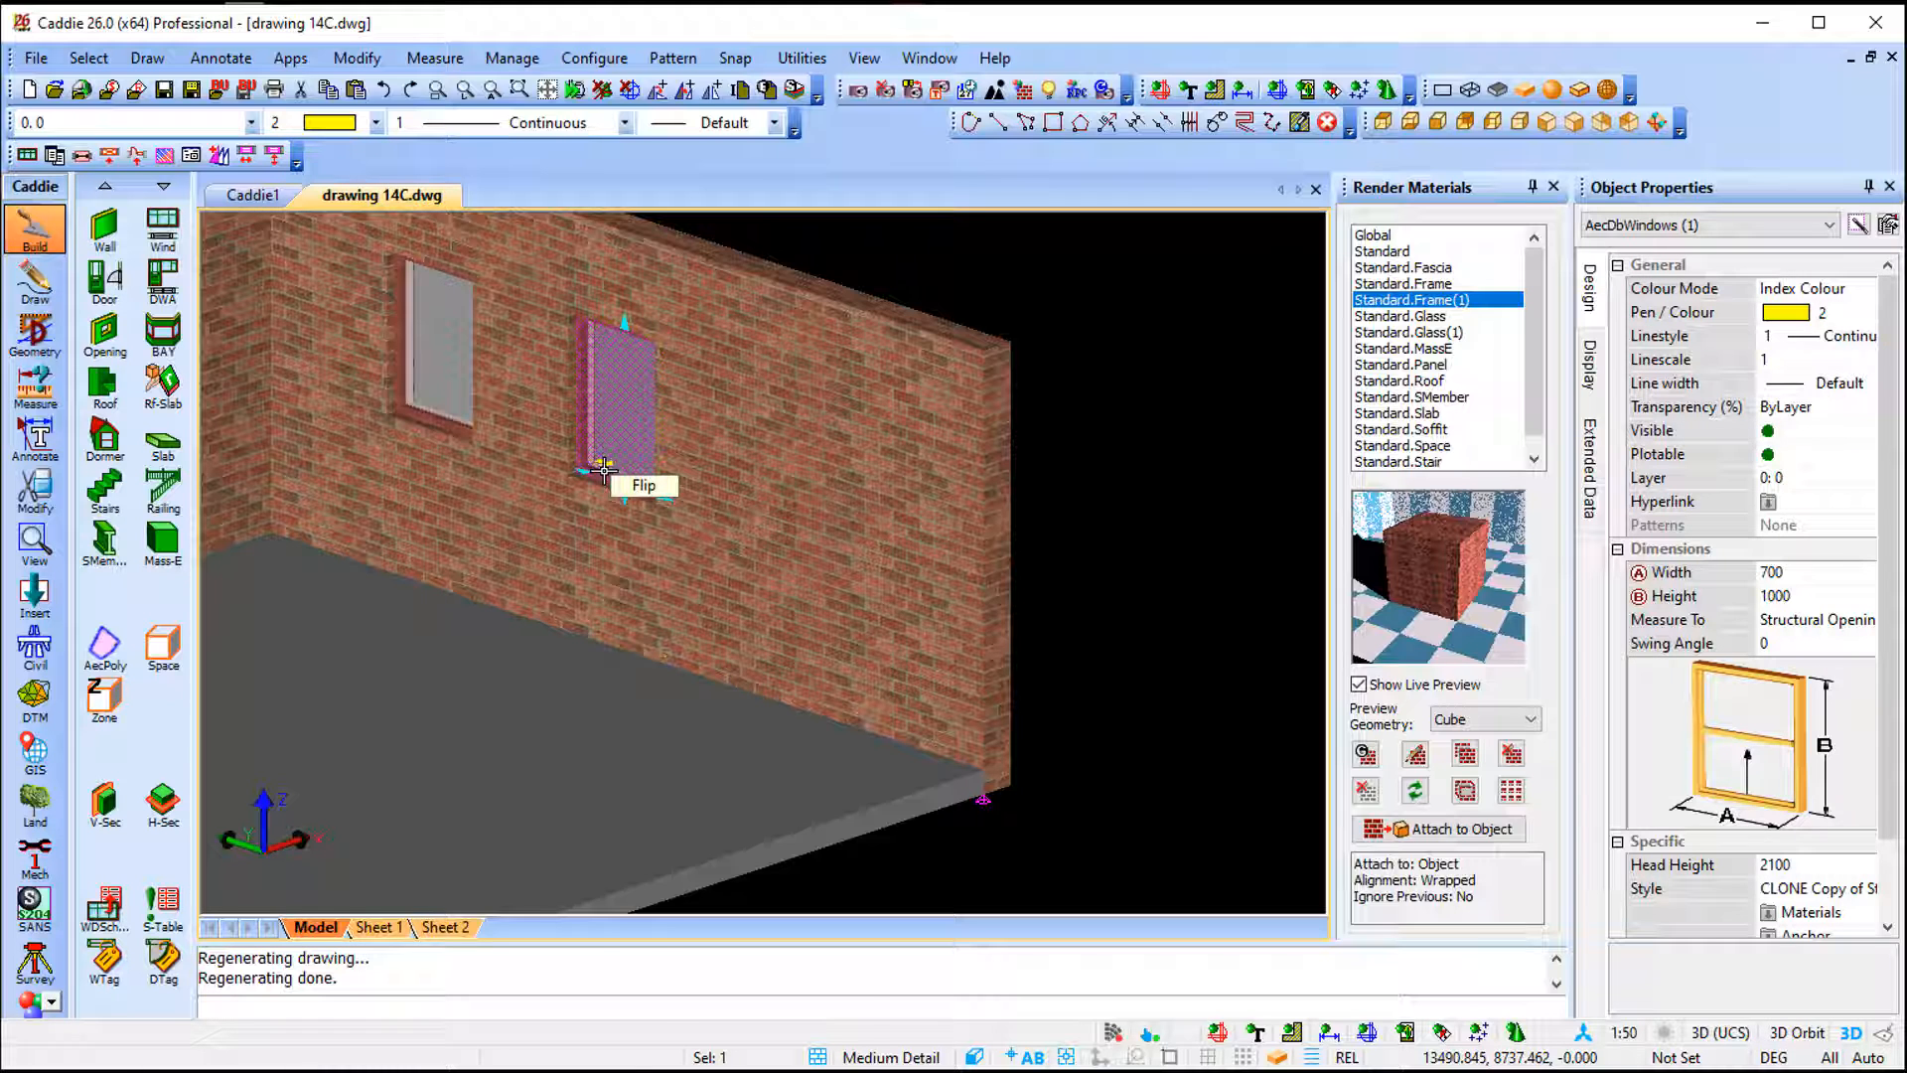
{"action": "right_click", "coordinate": [604, 469]}
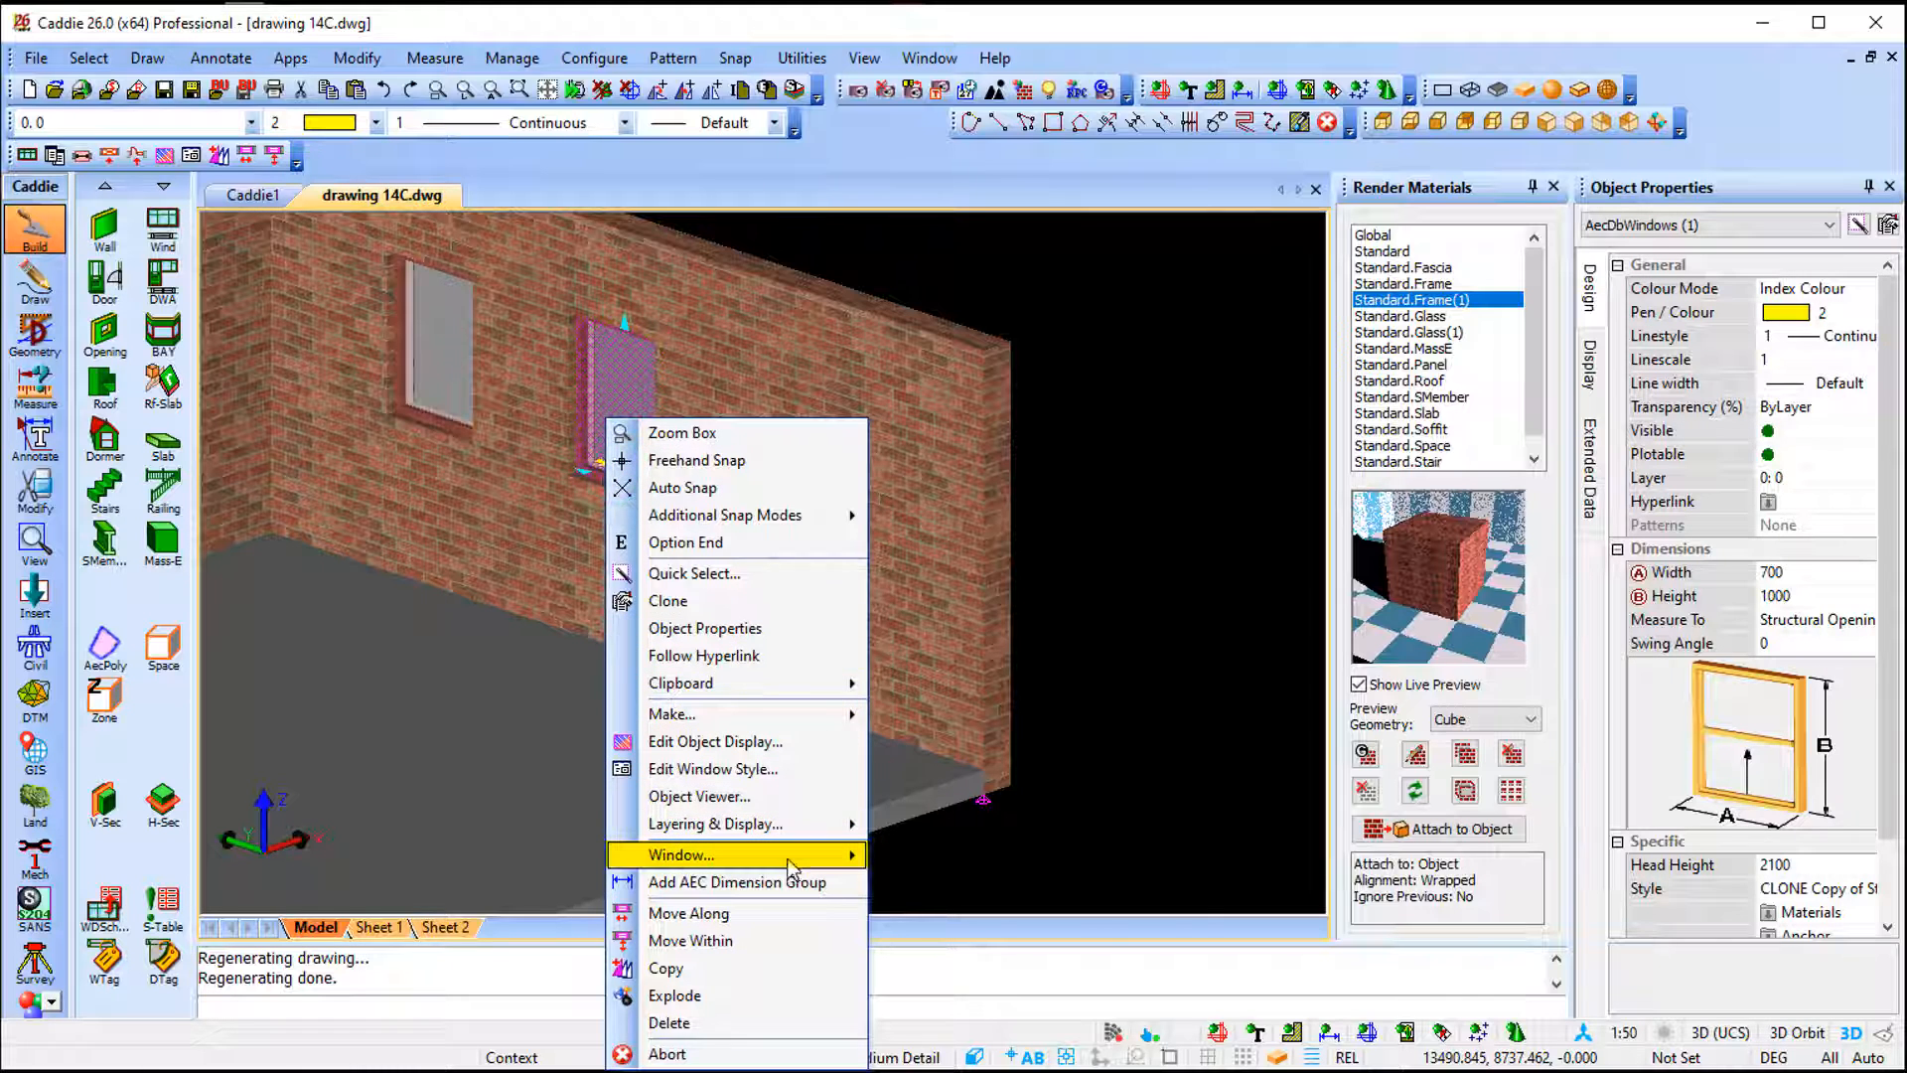
{"action": "mouse_move", "coordinate": [790, 867]}
{"action": "left_click", "coordinate": [989, 856]}
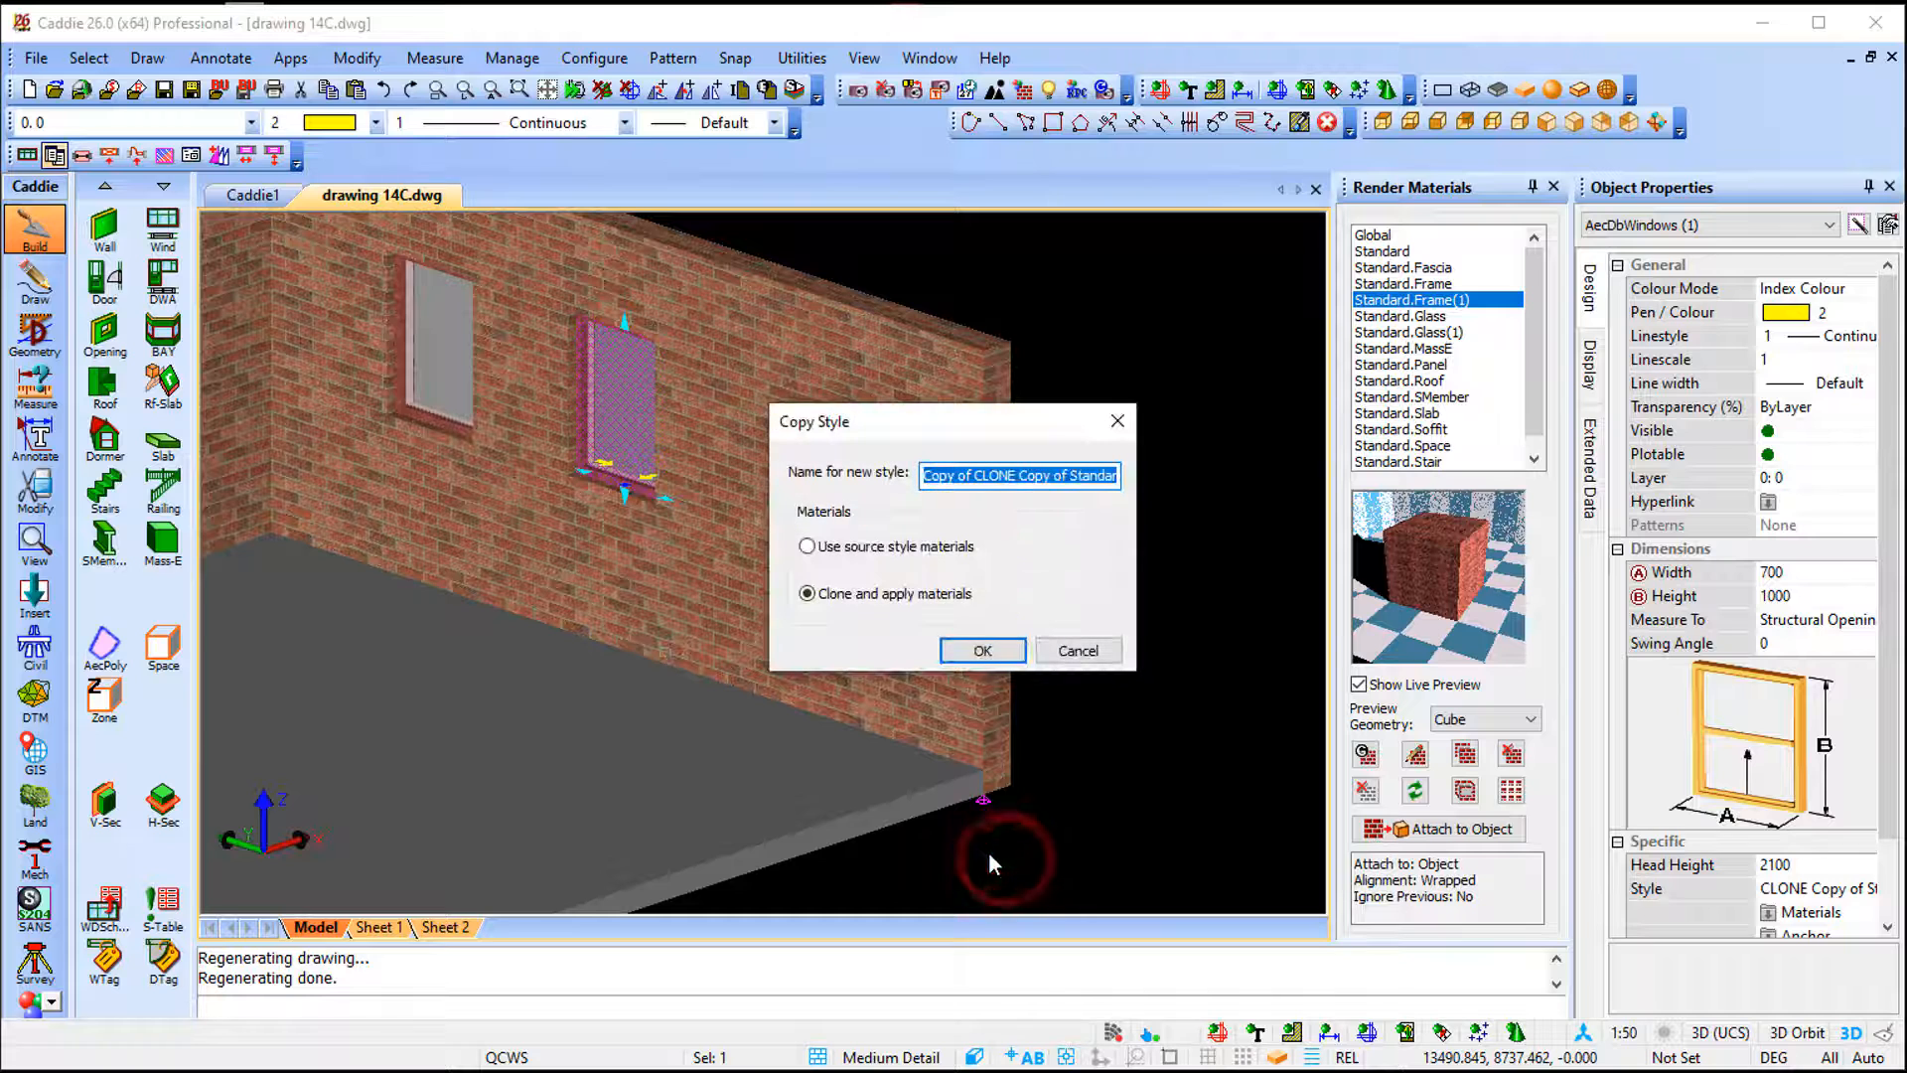
{"action": "left_click", "coordinate": [898, 547]}
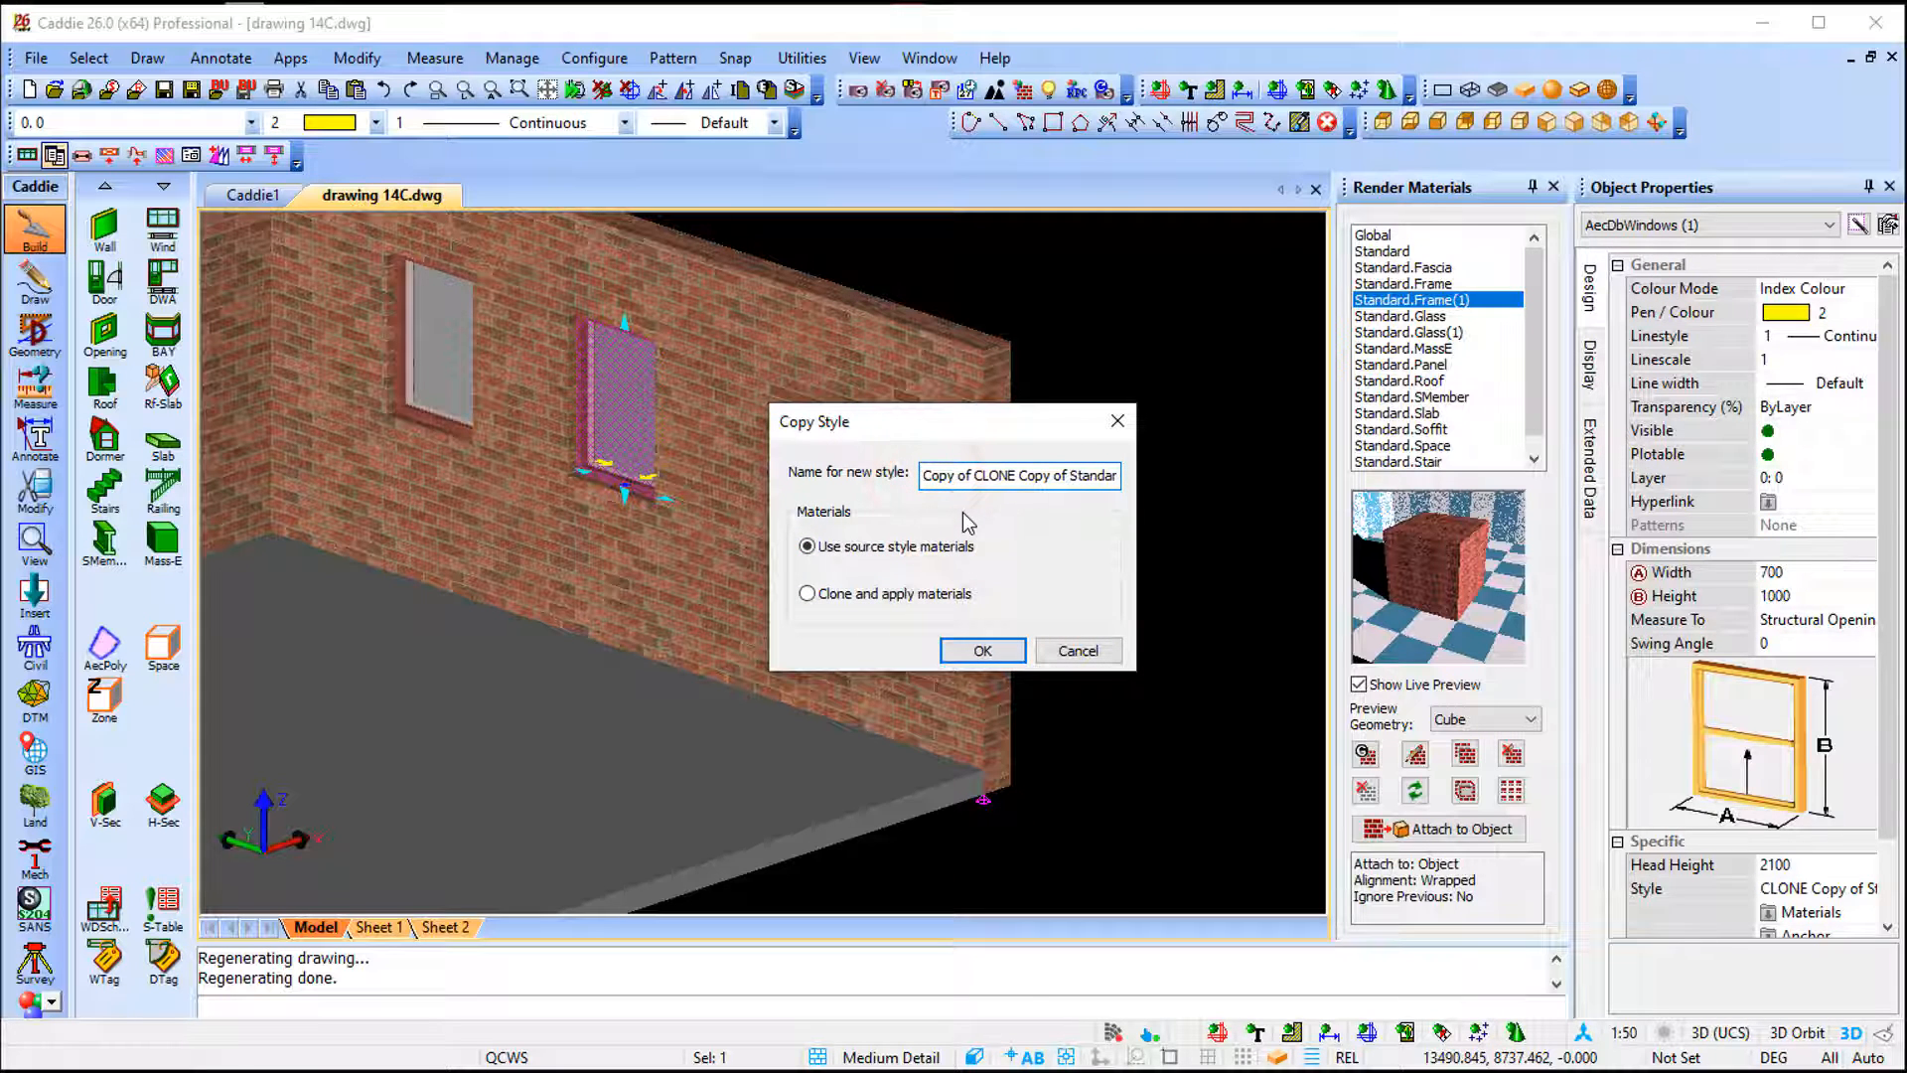
{"action": "type", "text": "SOURCE"}
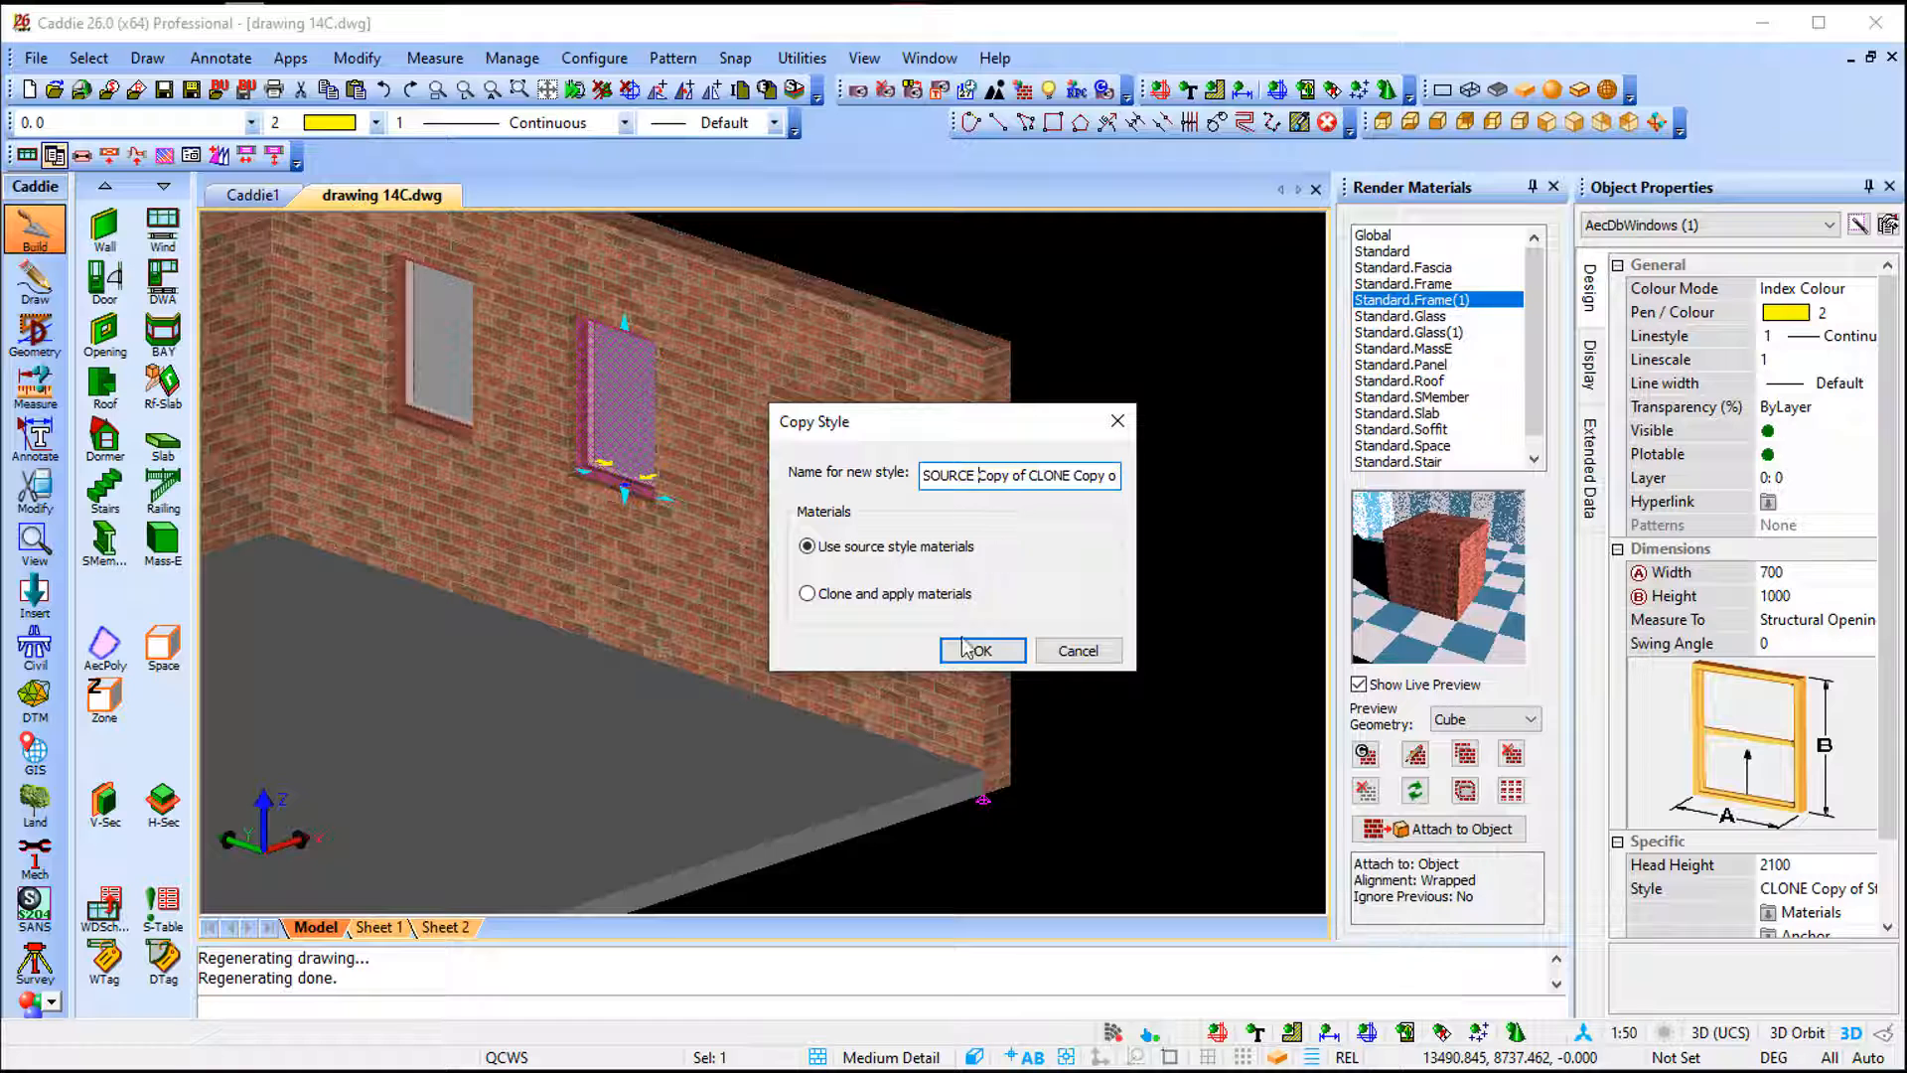
{"action": "left_click", "coordinate": [984, 651]}
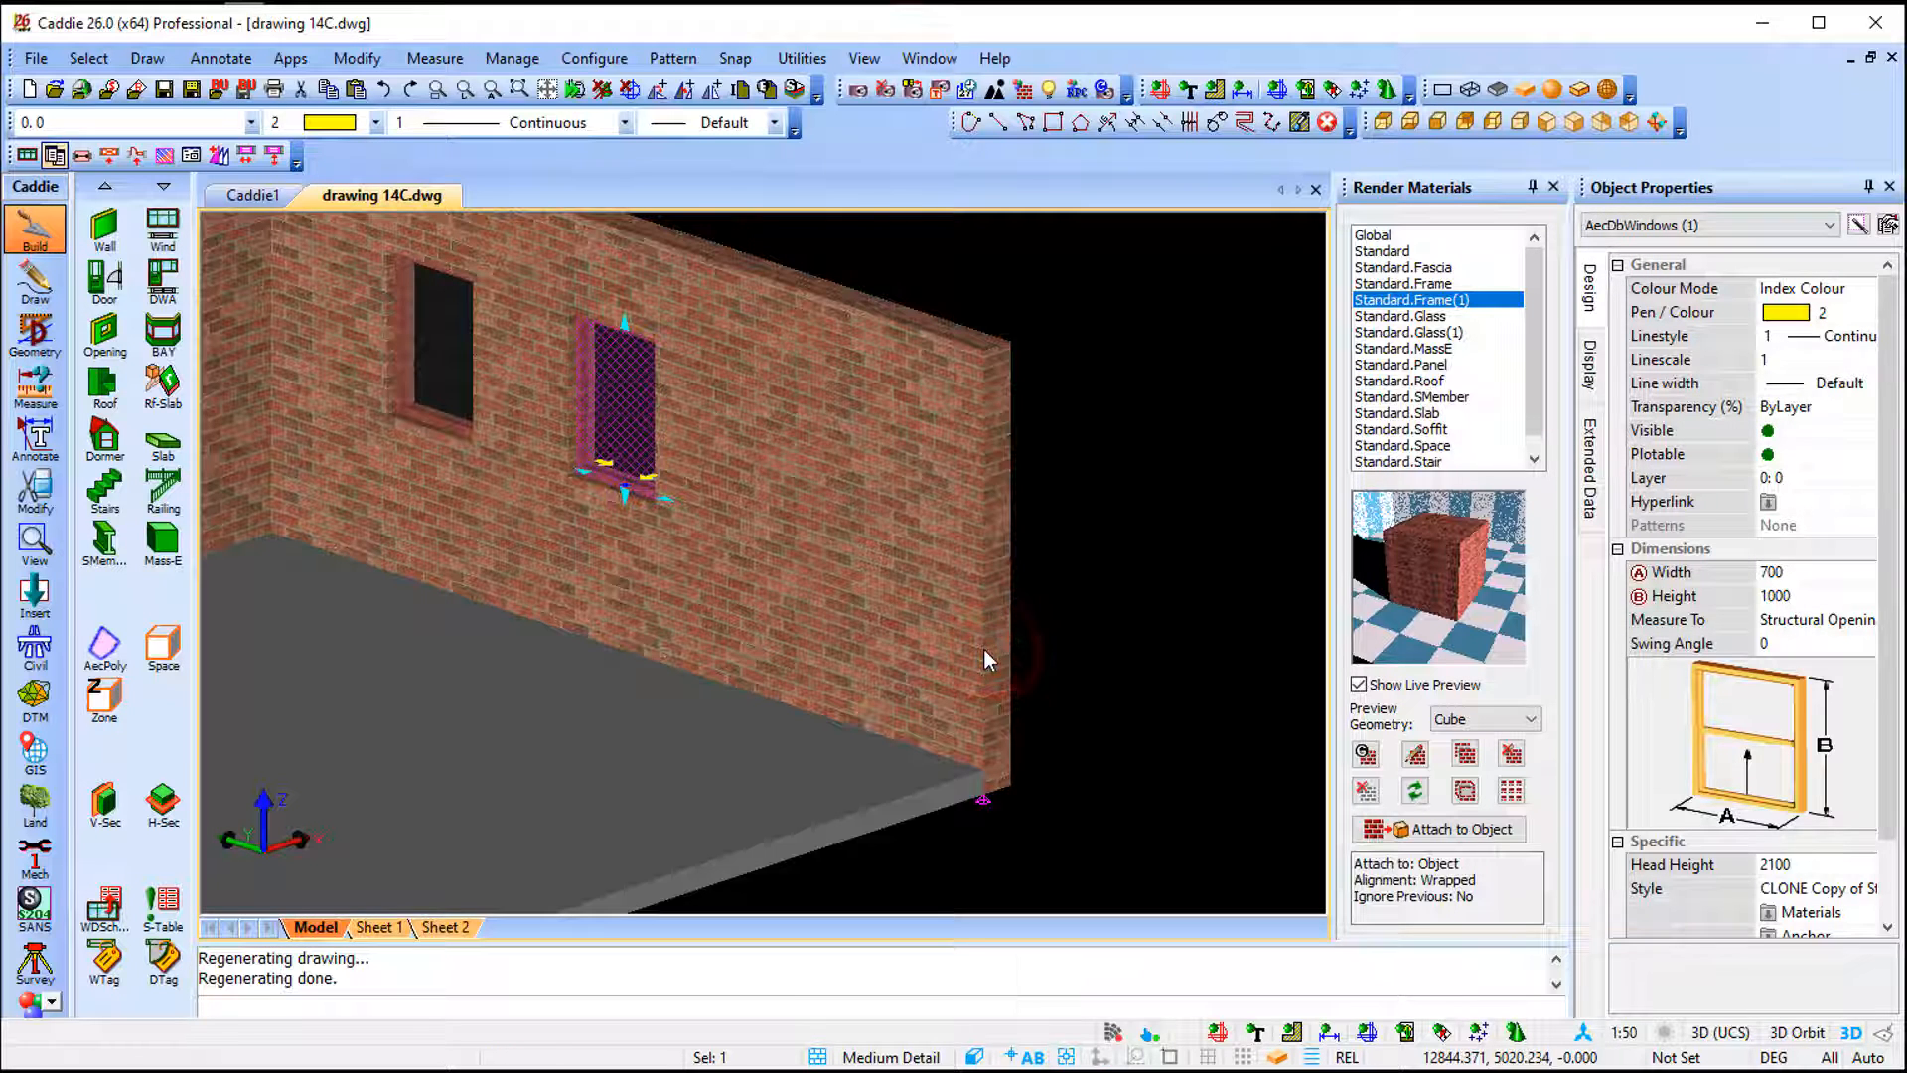
- Insert a window on the right wall in plan view using the SOURCE Copy of CLONE Copy of Standard style
{"action": "key", "text": "t"}
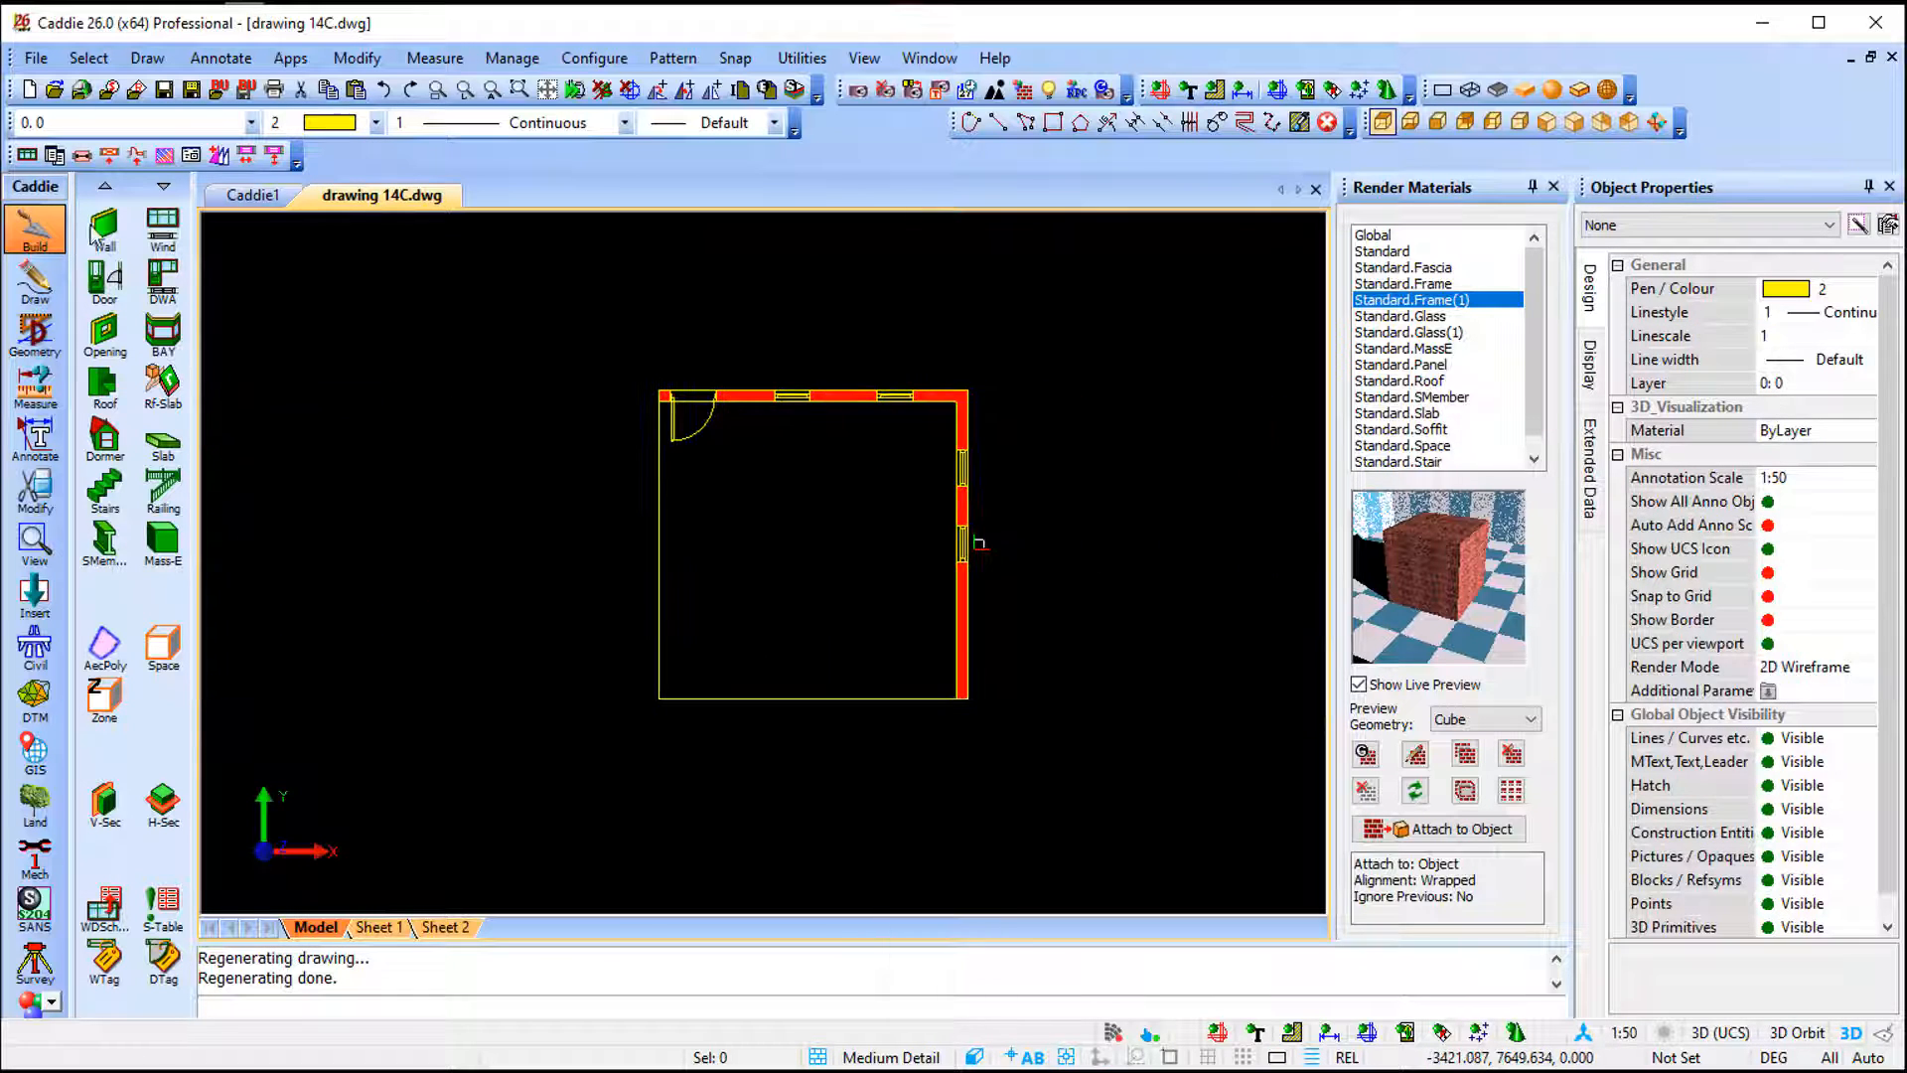
{"action": "left_click", "coordinate": [163, 227]}
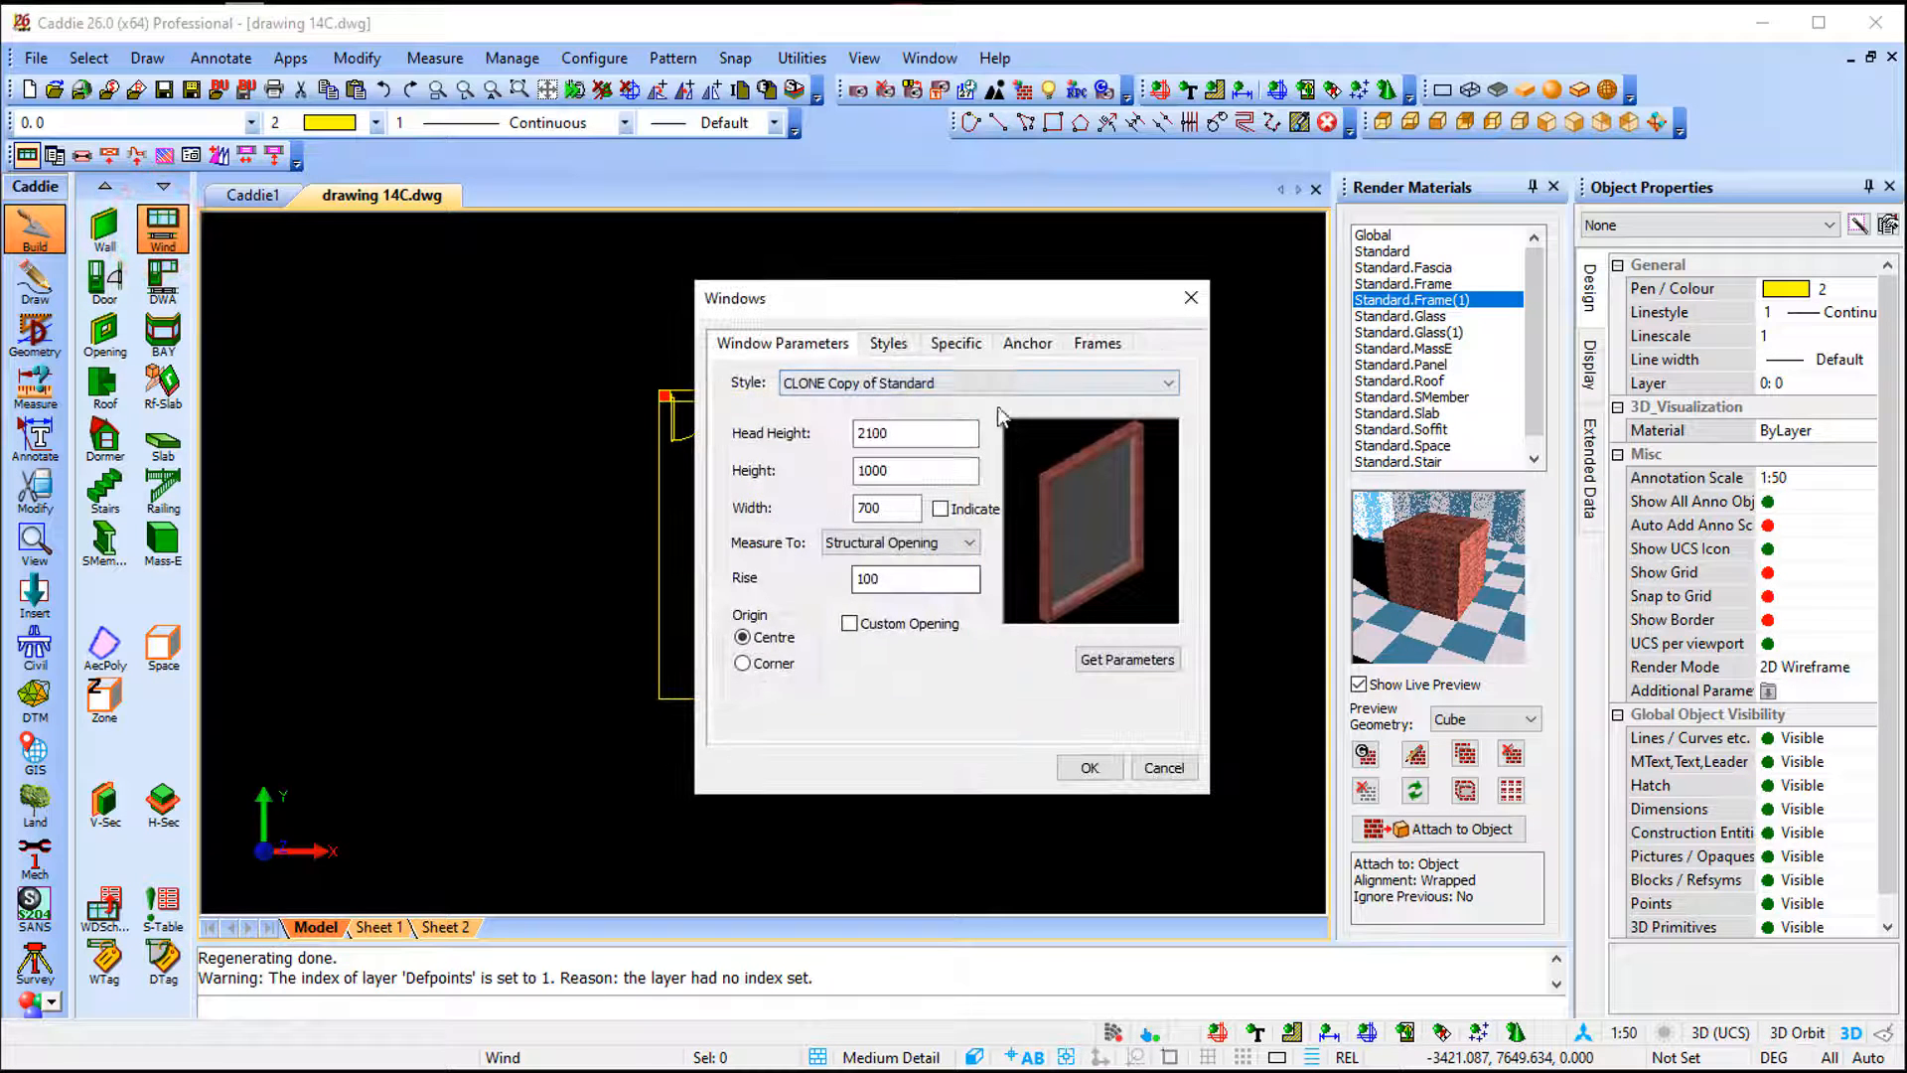
{"action": "left_click", "coordinate": [981, 380]}
{"action": "left_click", "coordinate": [934, 453]}
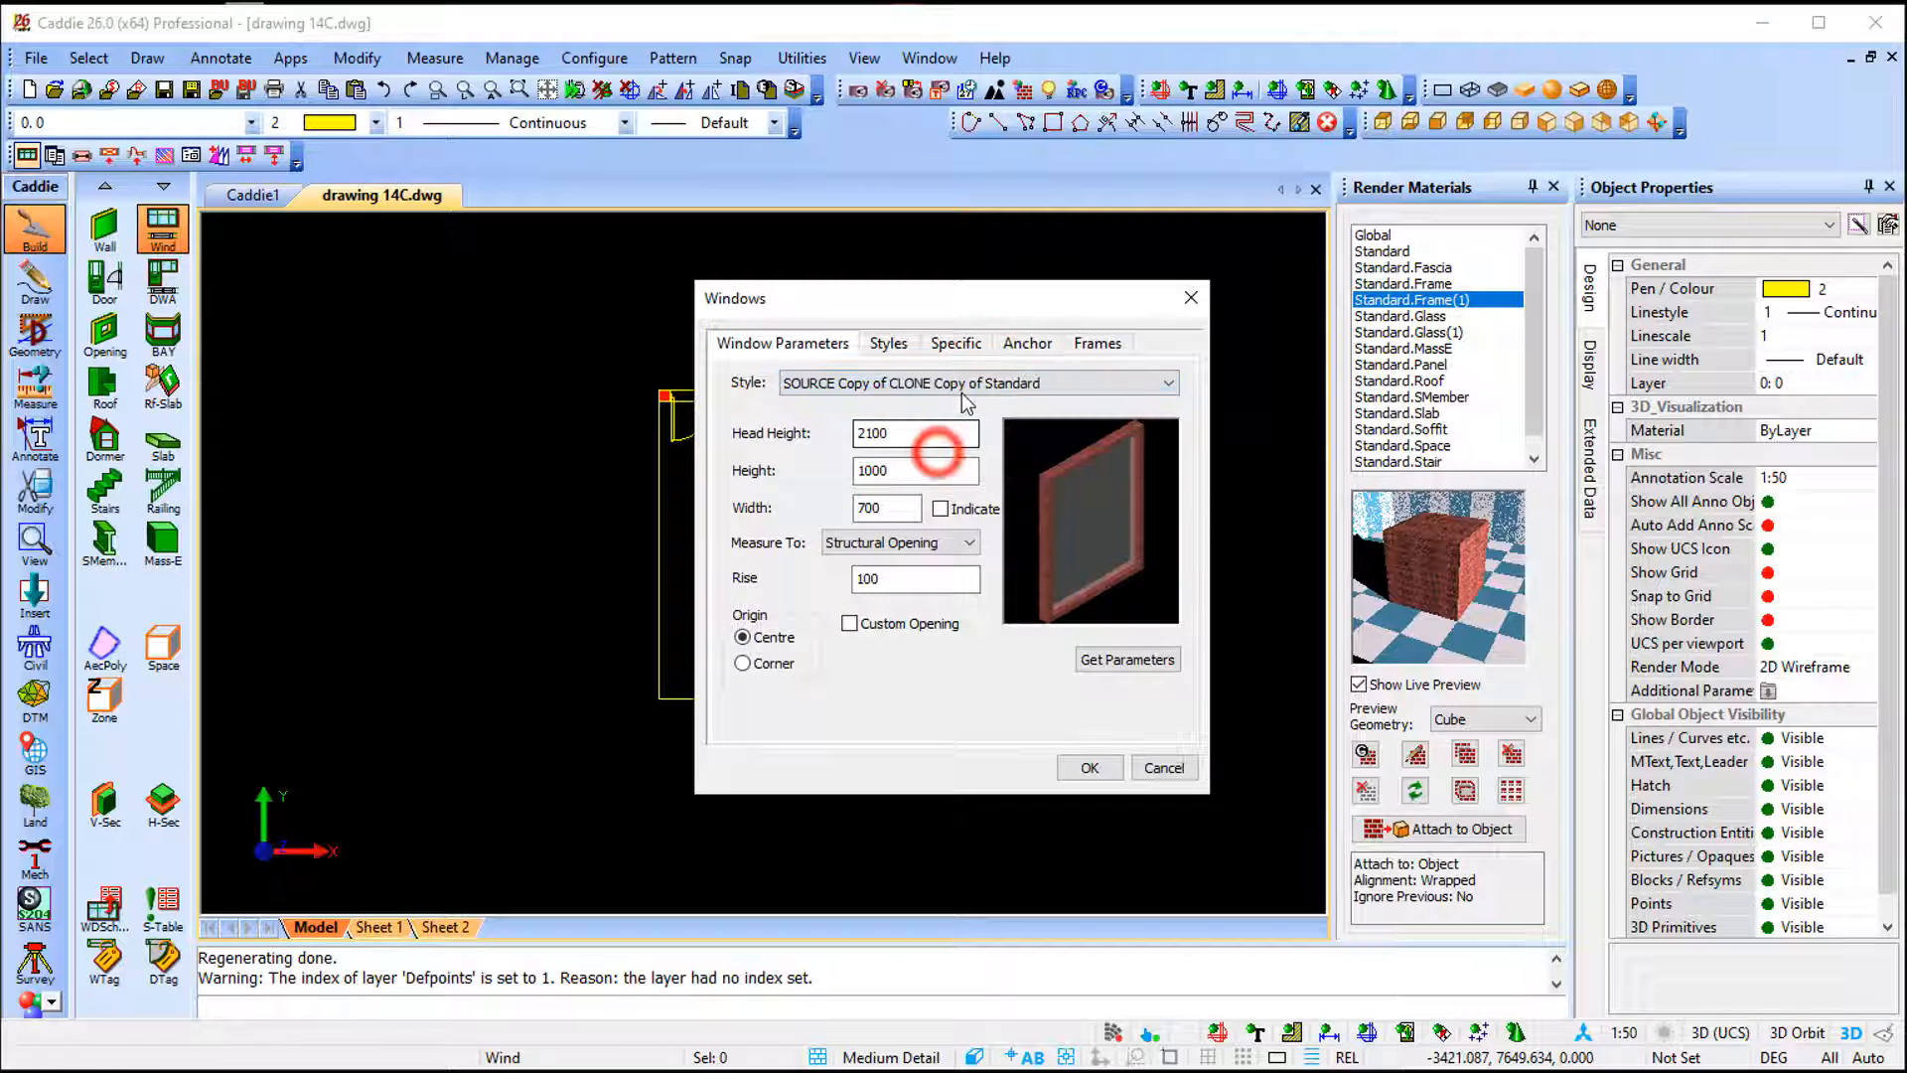
{"action": "left_click", "coordinate": [1086, 768]}
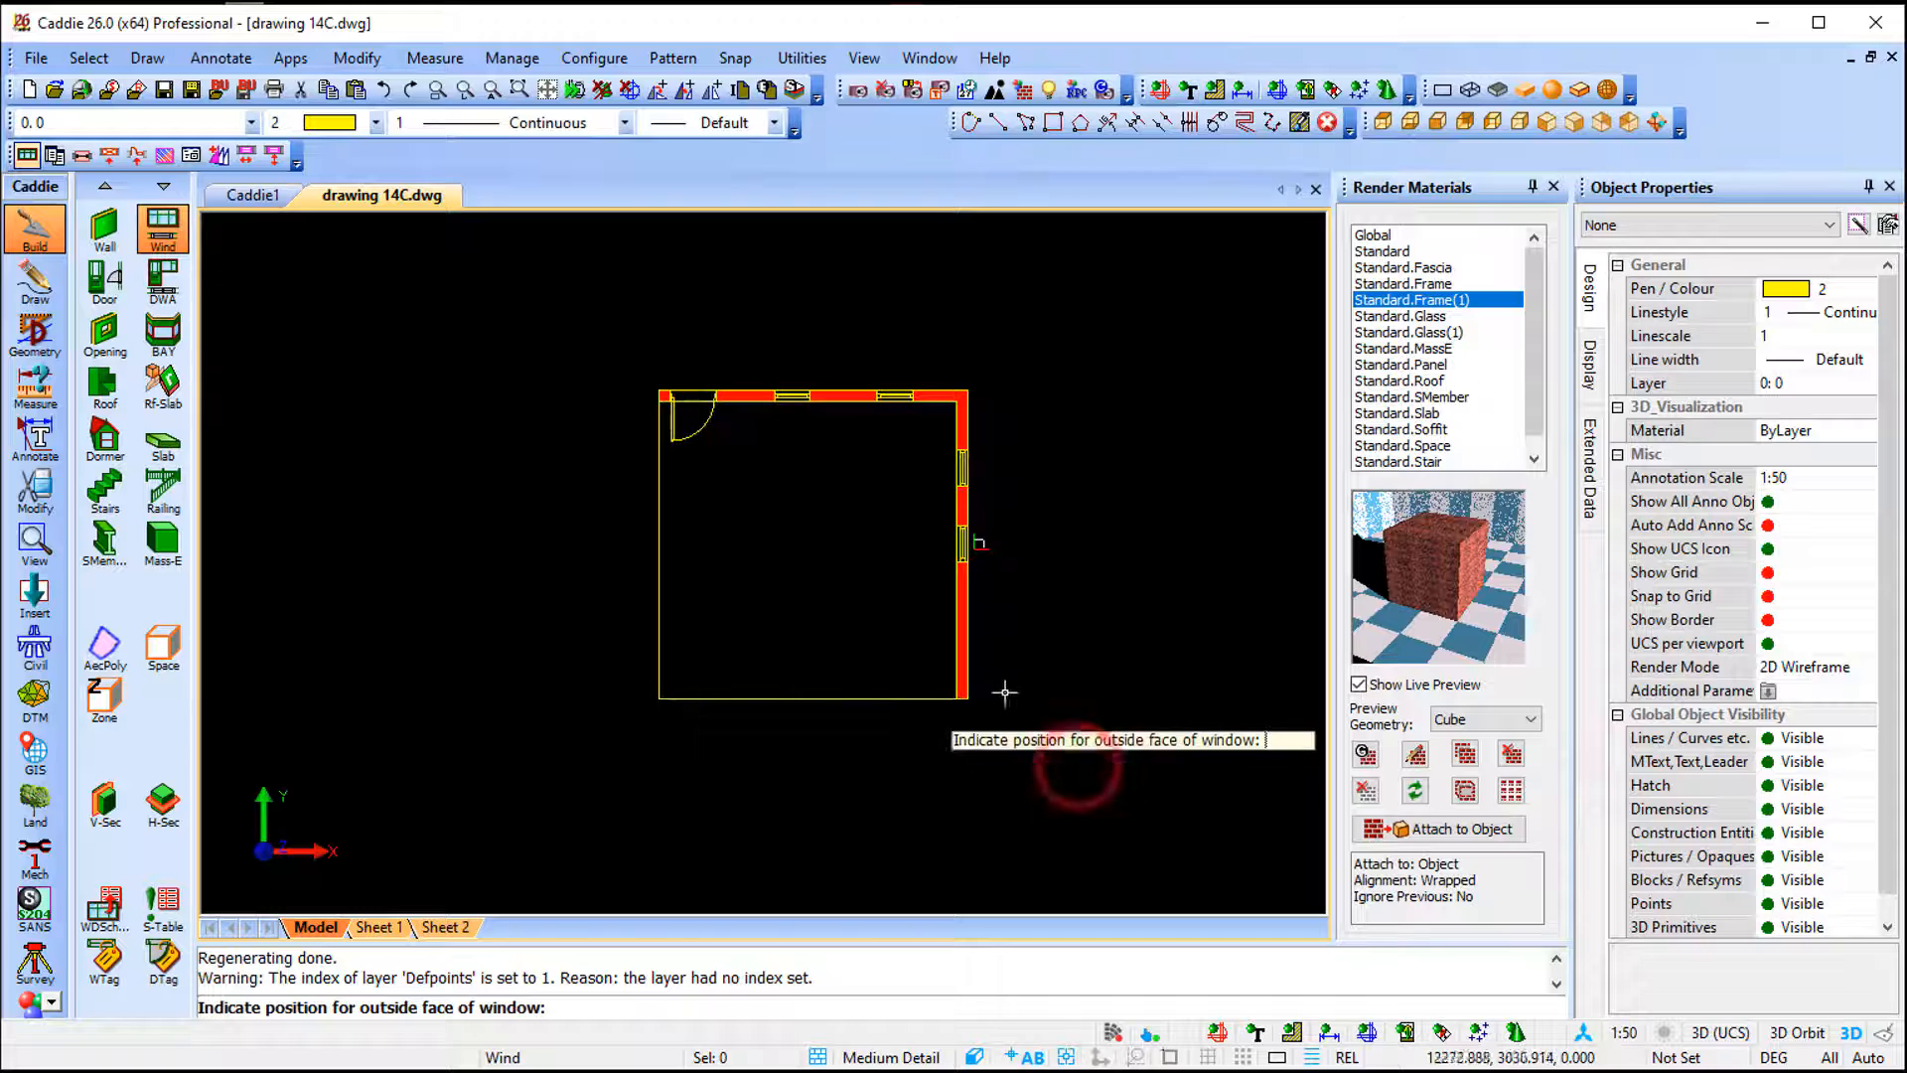
{"action": "scroll", "coordinate": [1013, 695], "scroll_direction": "up", "scroll_amount": 2}
{"action": "left_click", "coordinate": [918, 527]}
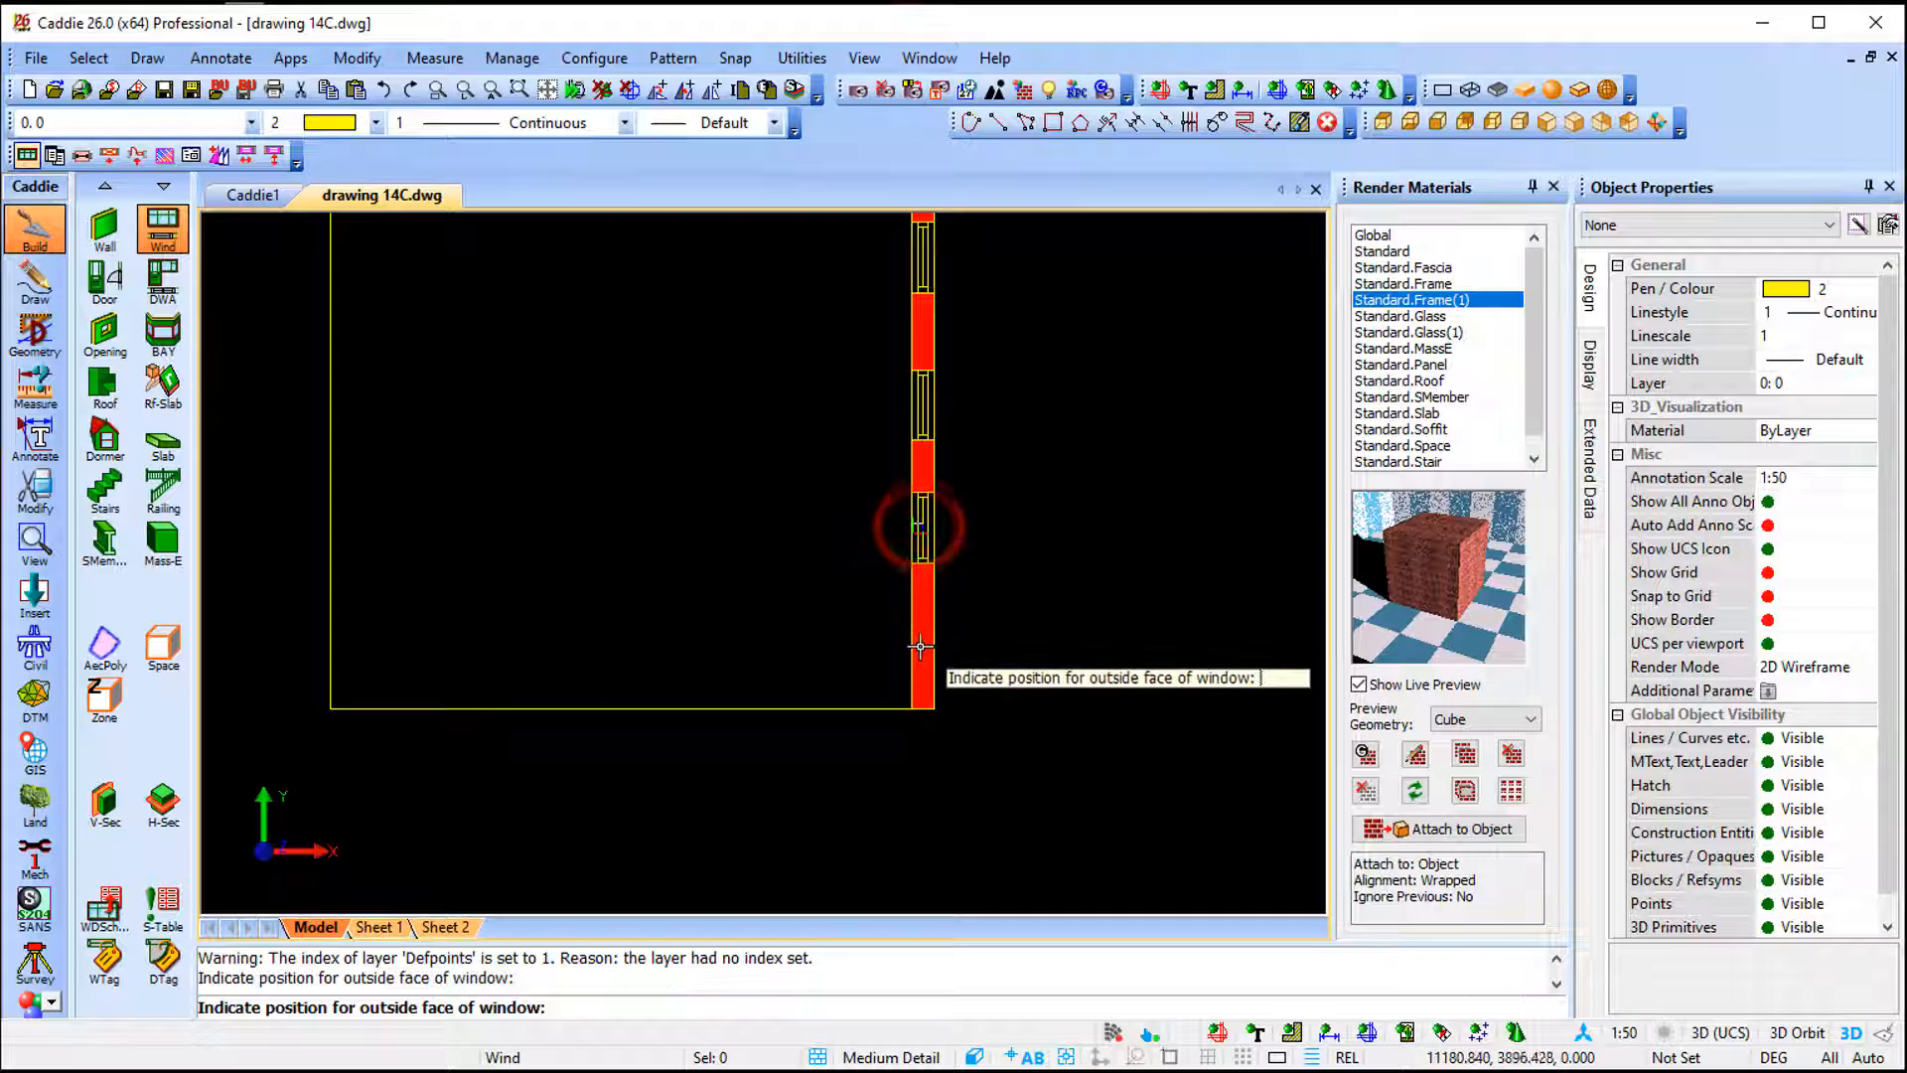
{"action": "left_click", "coordinate": [919, 646]}
{"action": "key", "text": "Escape"}
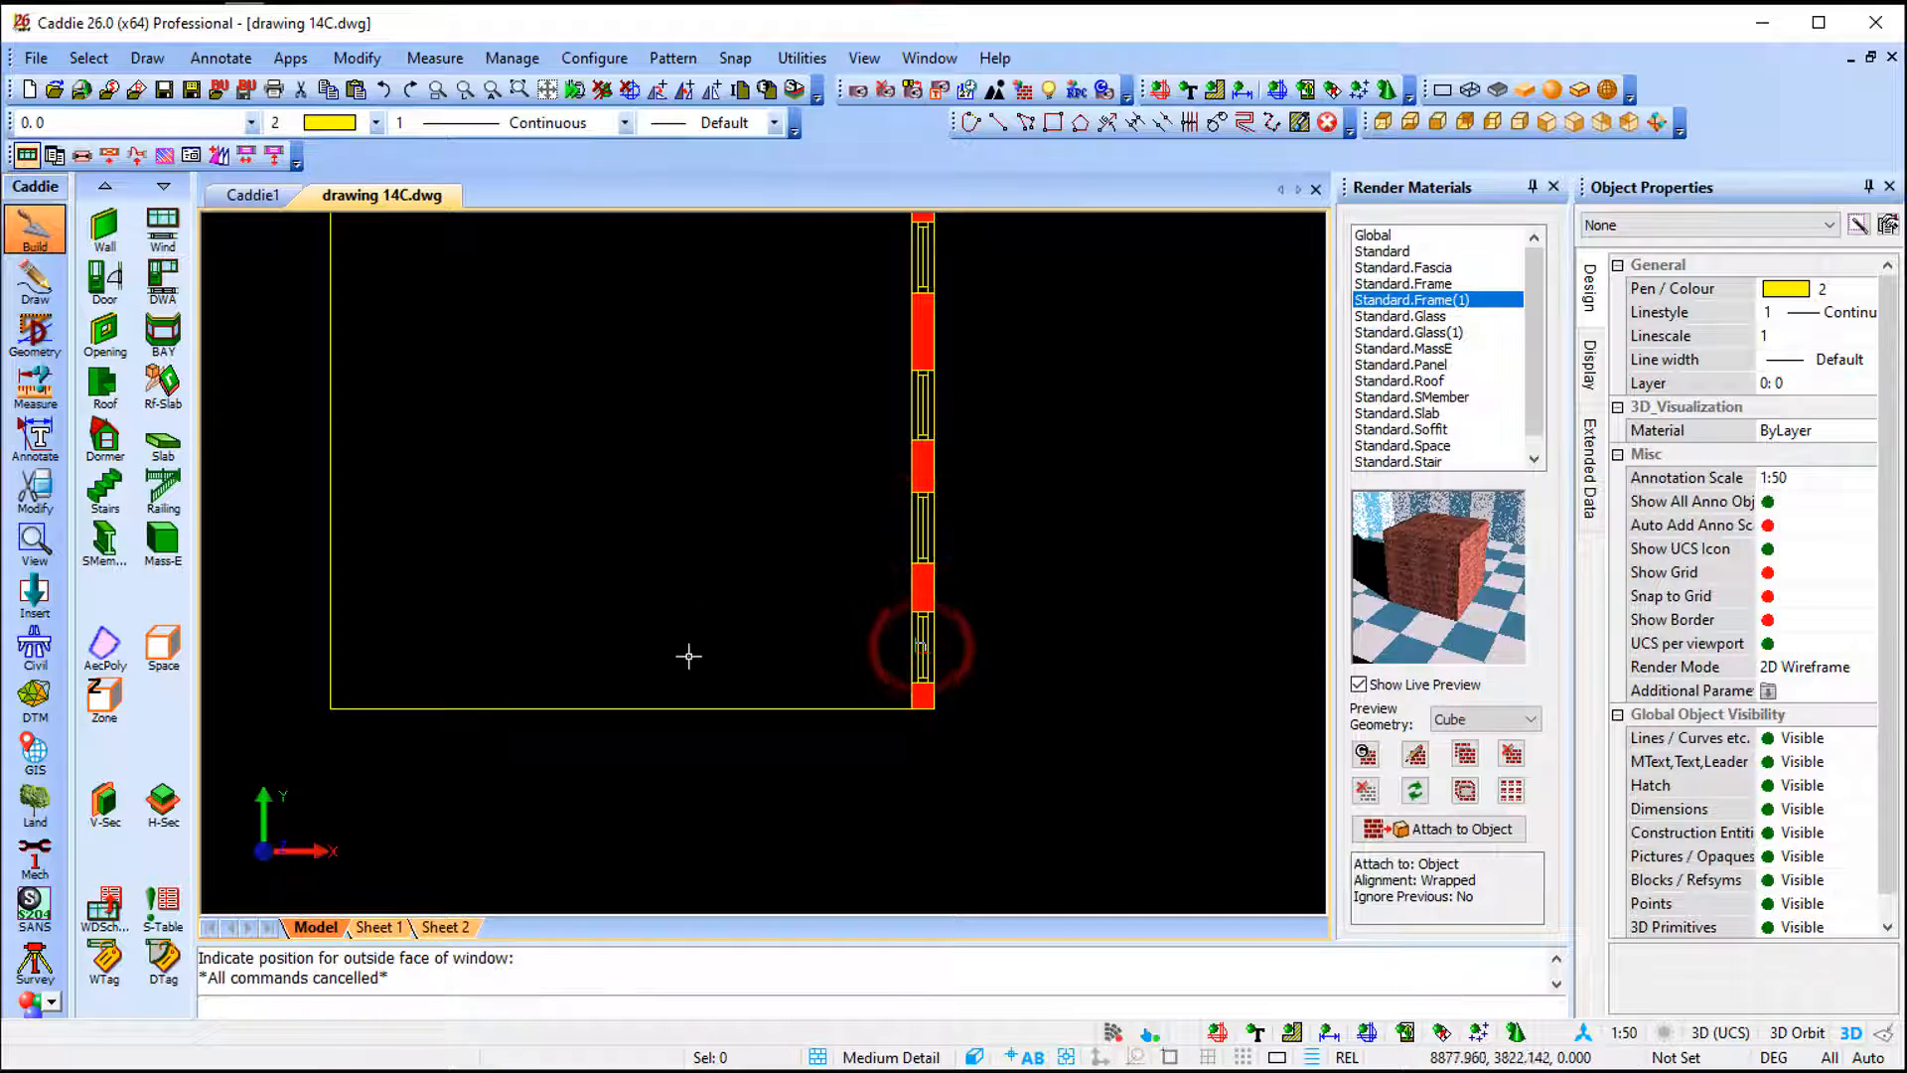
- Return to the 3D view and compare the frames of the newly inserted window and the cloned-style windows
{"action": "left_click", "coordinate": [1549, 122]}
{"action": "scroll", "coordinate": [676, 626], "scroll_direction": "up", "scroll_amount": 2}
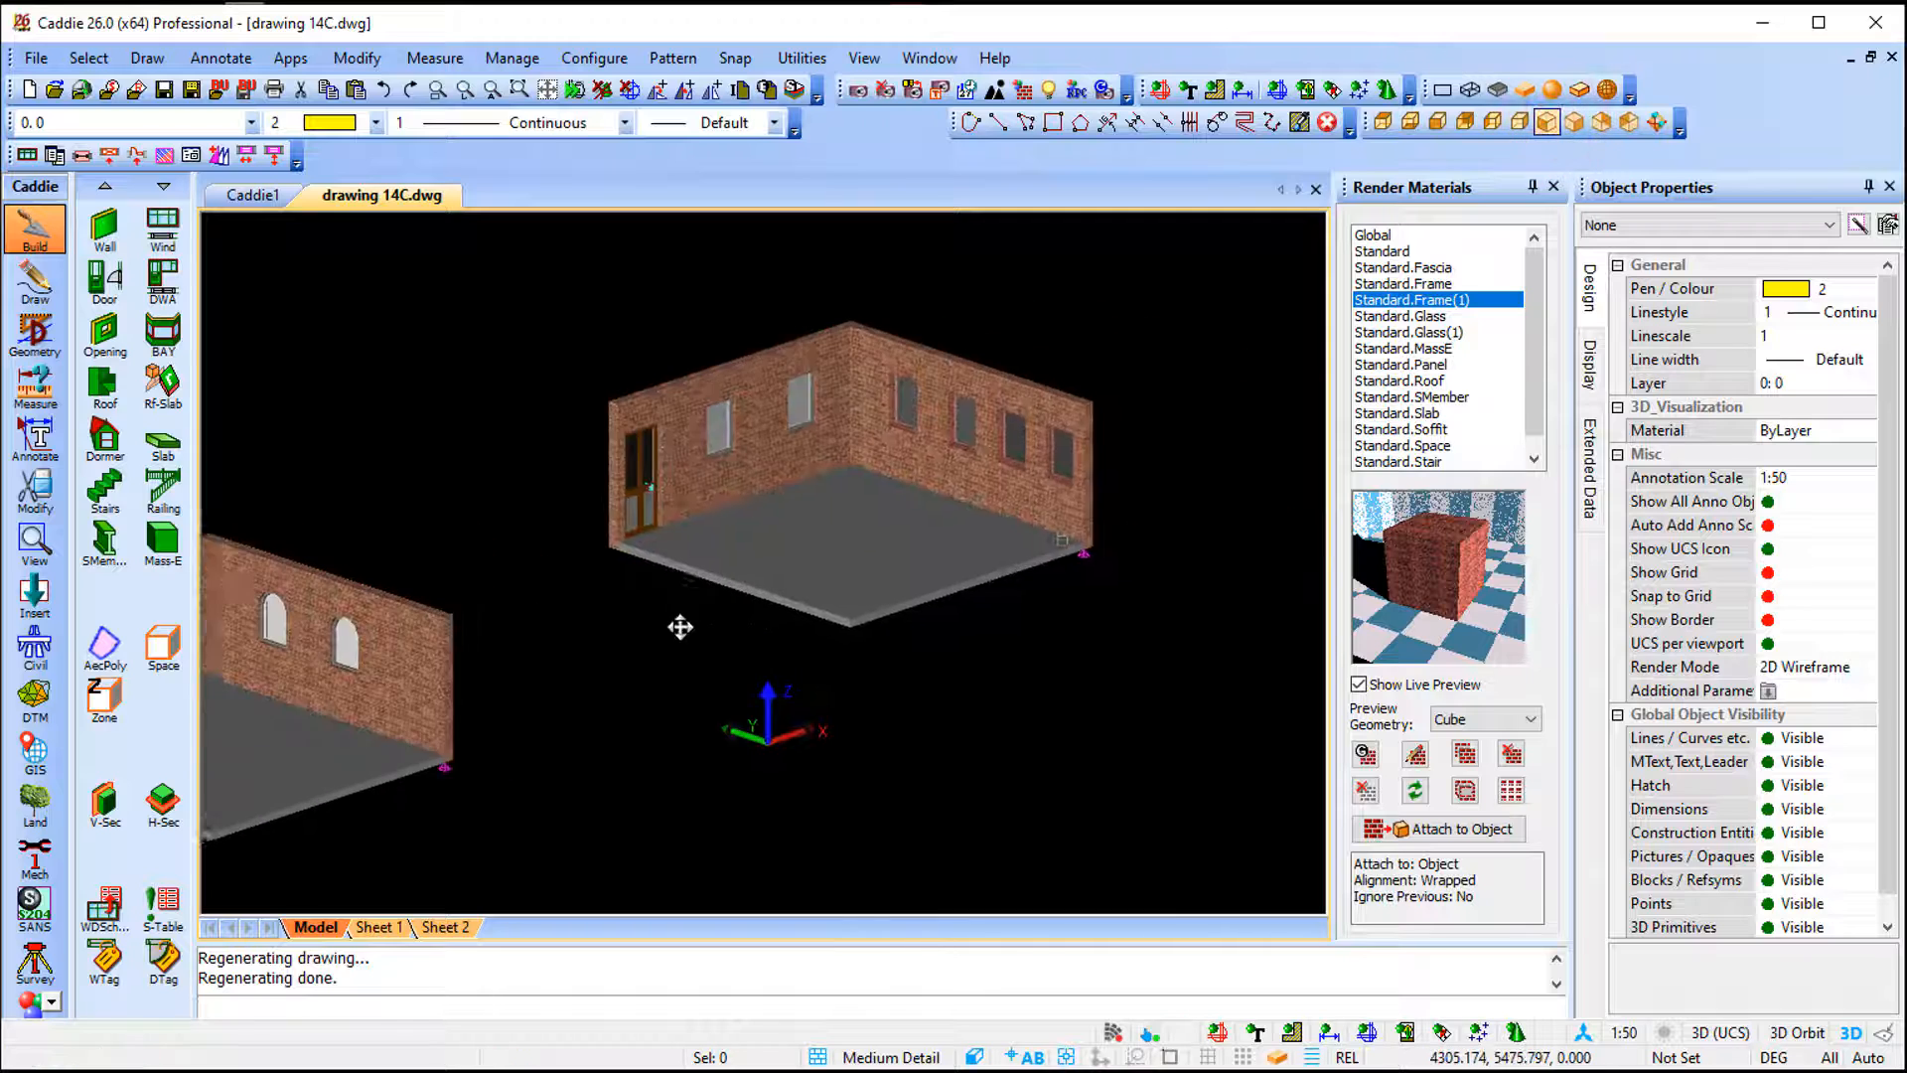
{"action": "scroll", "coordinate": [1003, 449], "scroll_direction": "up", "scroll_amount": 5}
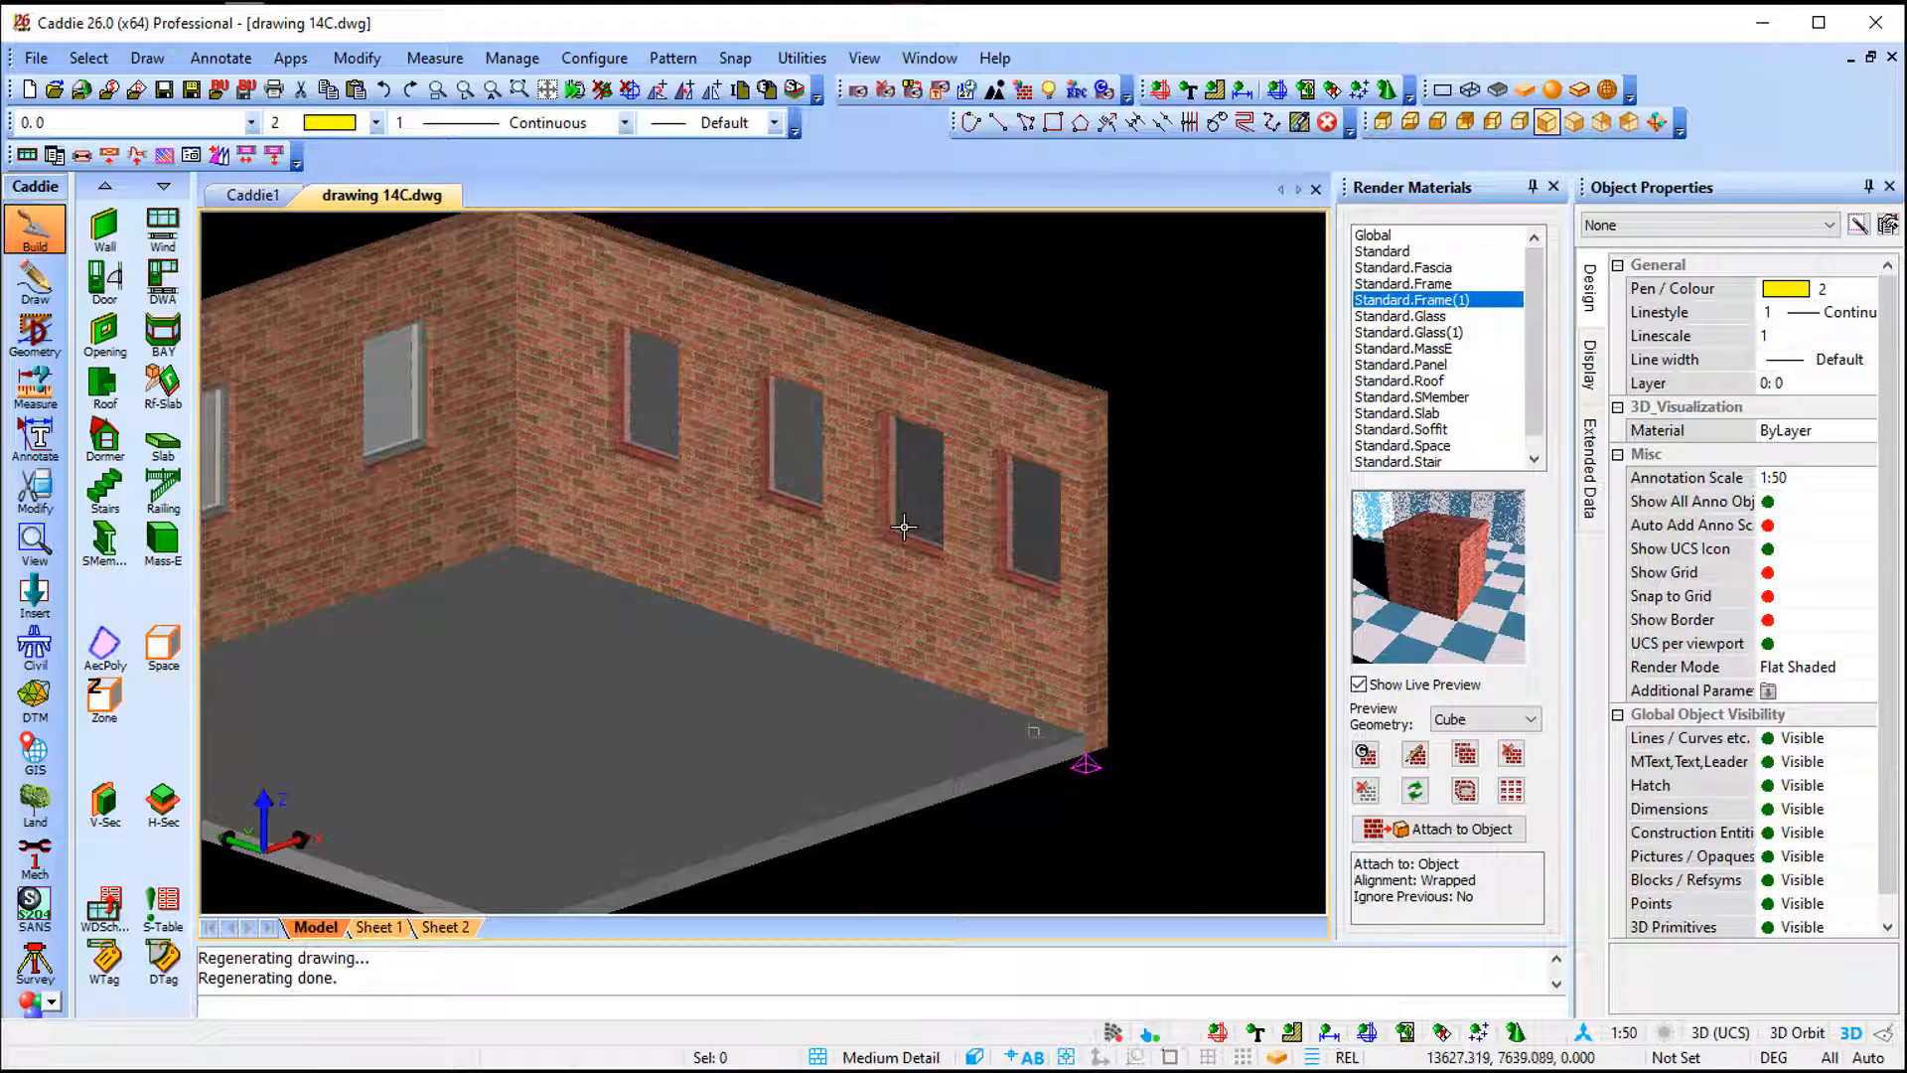
{"action": "middle_click_drag", "start_coordinate": [914, 544], "coordinate": [971, 594]}
{"action": "left_click", "coordinate": [558, 486]}
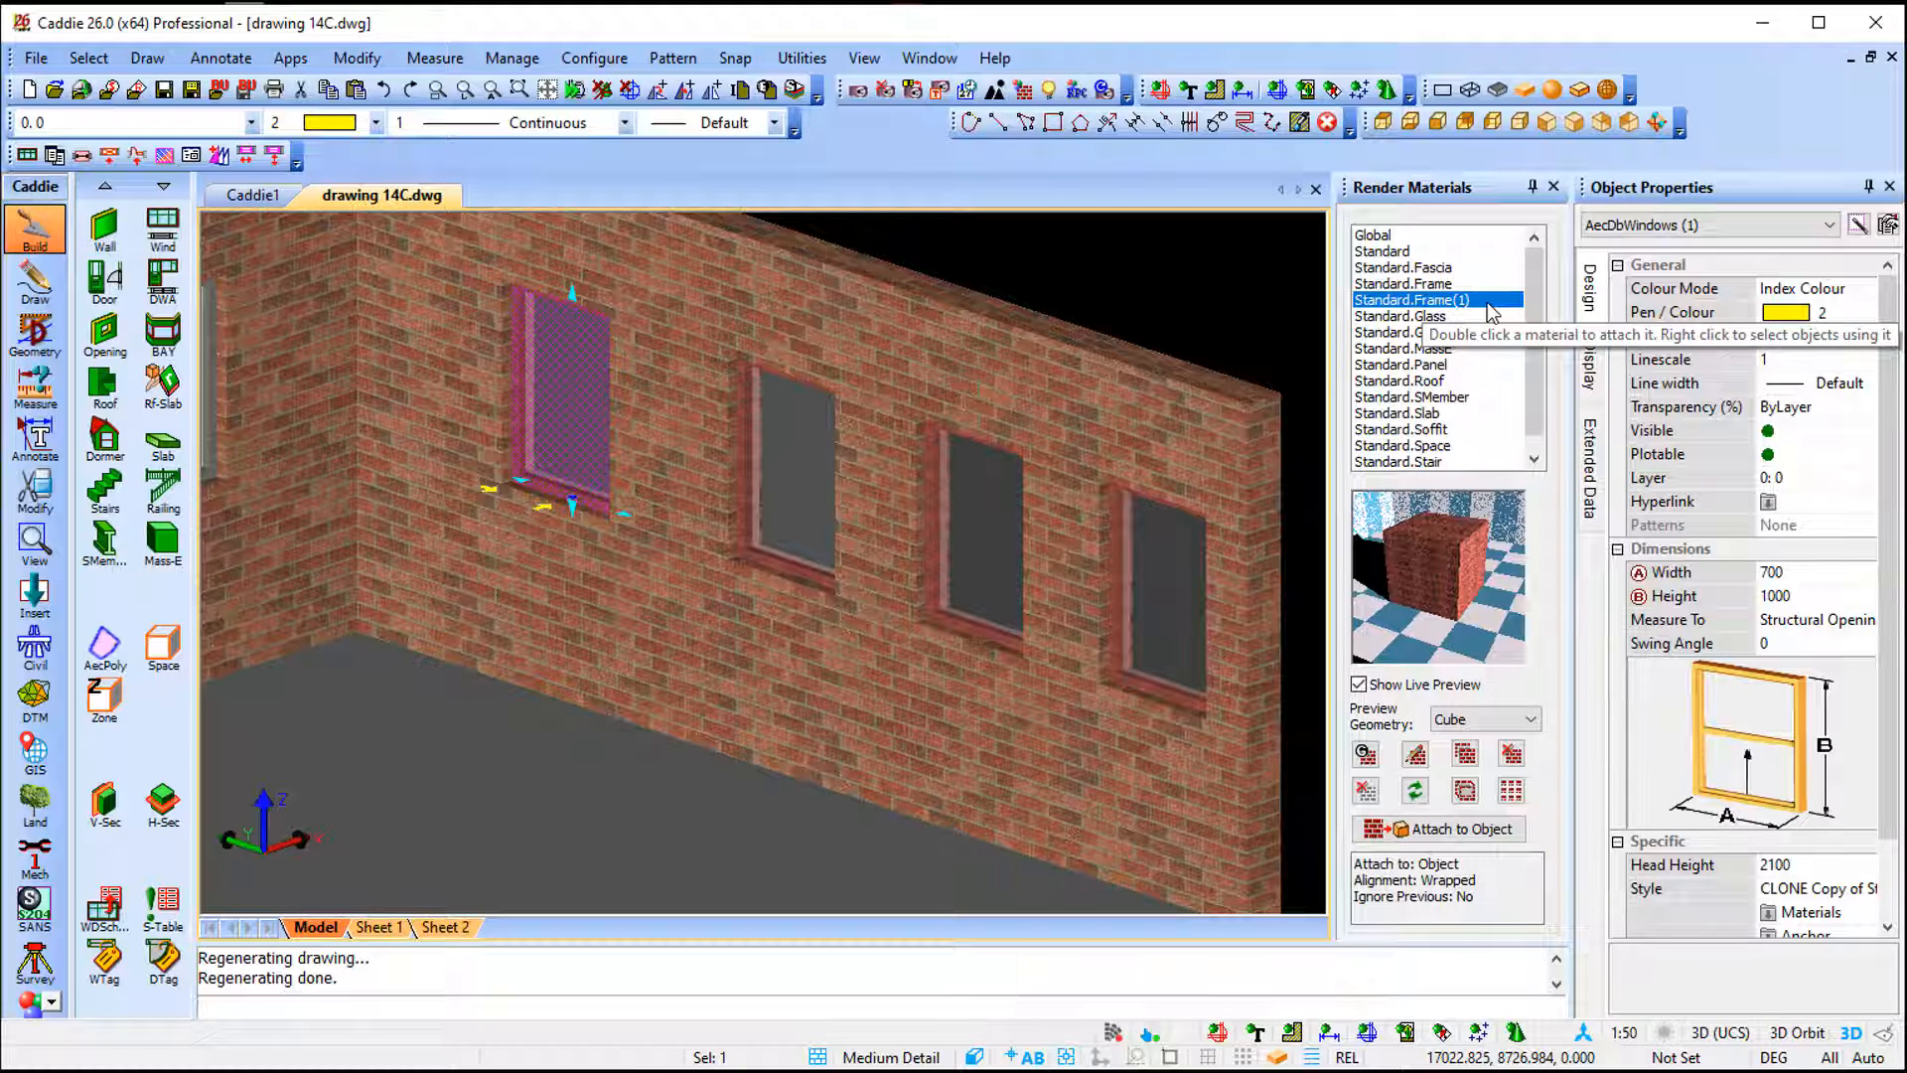
{"action": "key", "text": "Escape"}
{"action": "left_click", "coordinate": [983, 581]}
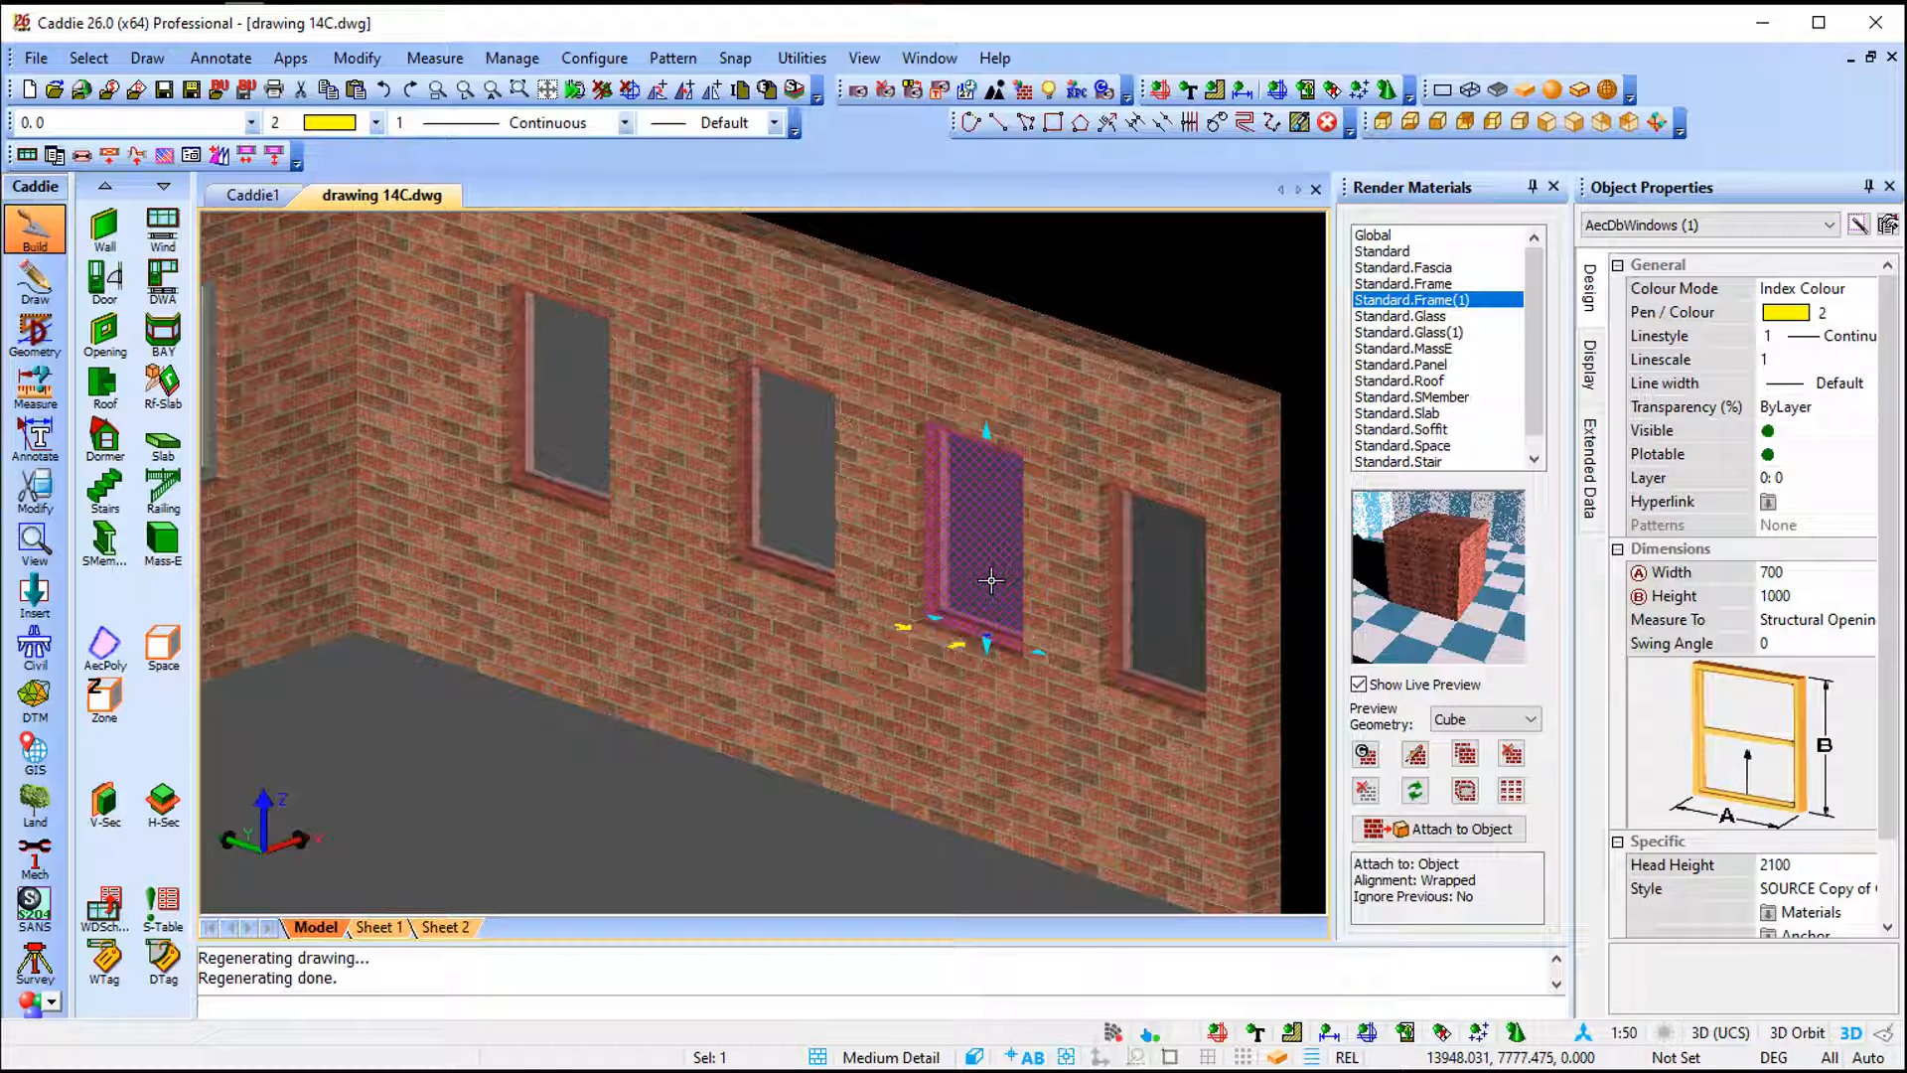
{"action": "scroll", "coordinate": [586, 580], "scroll_direction": "down", "scroll_amount": 6}
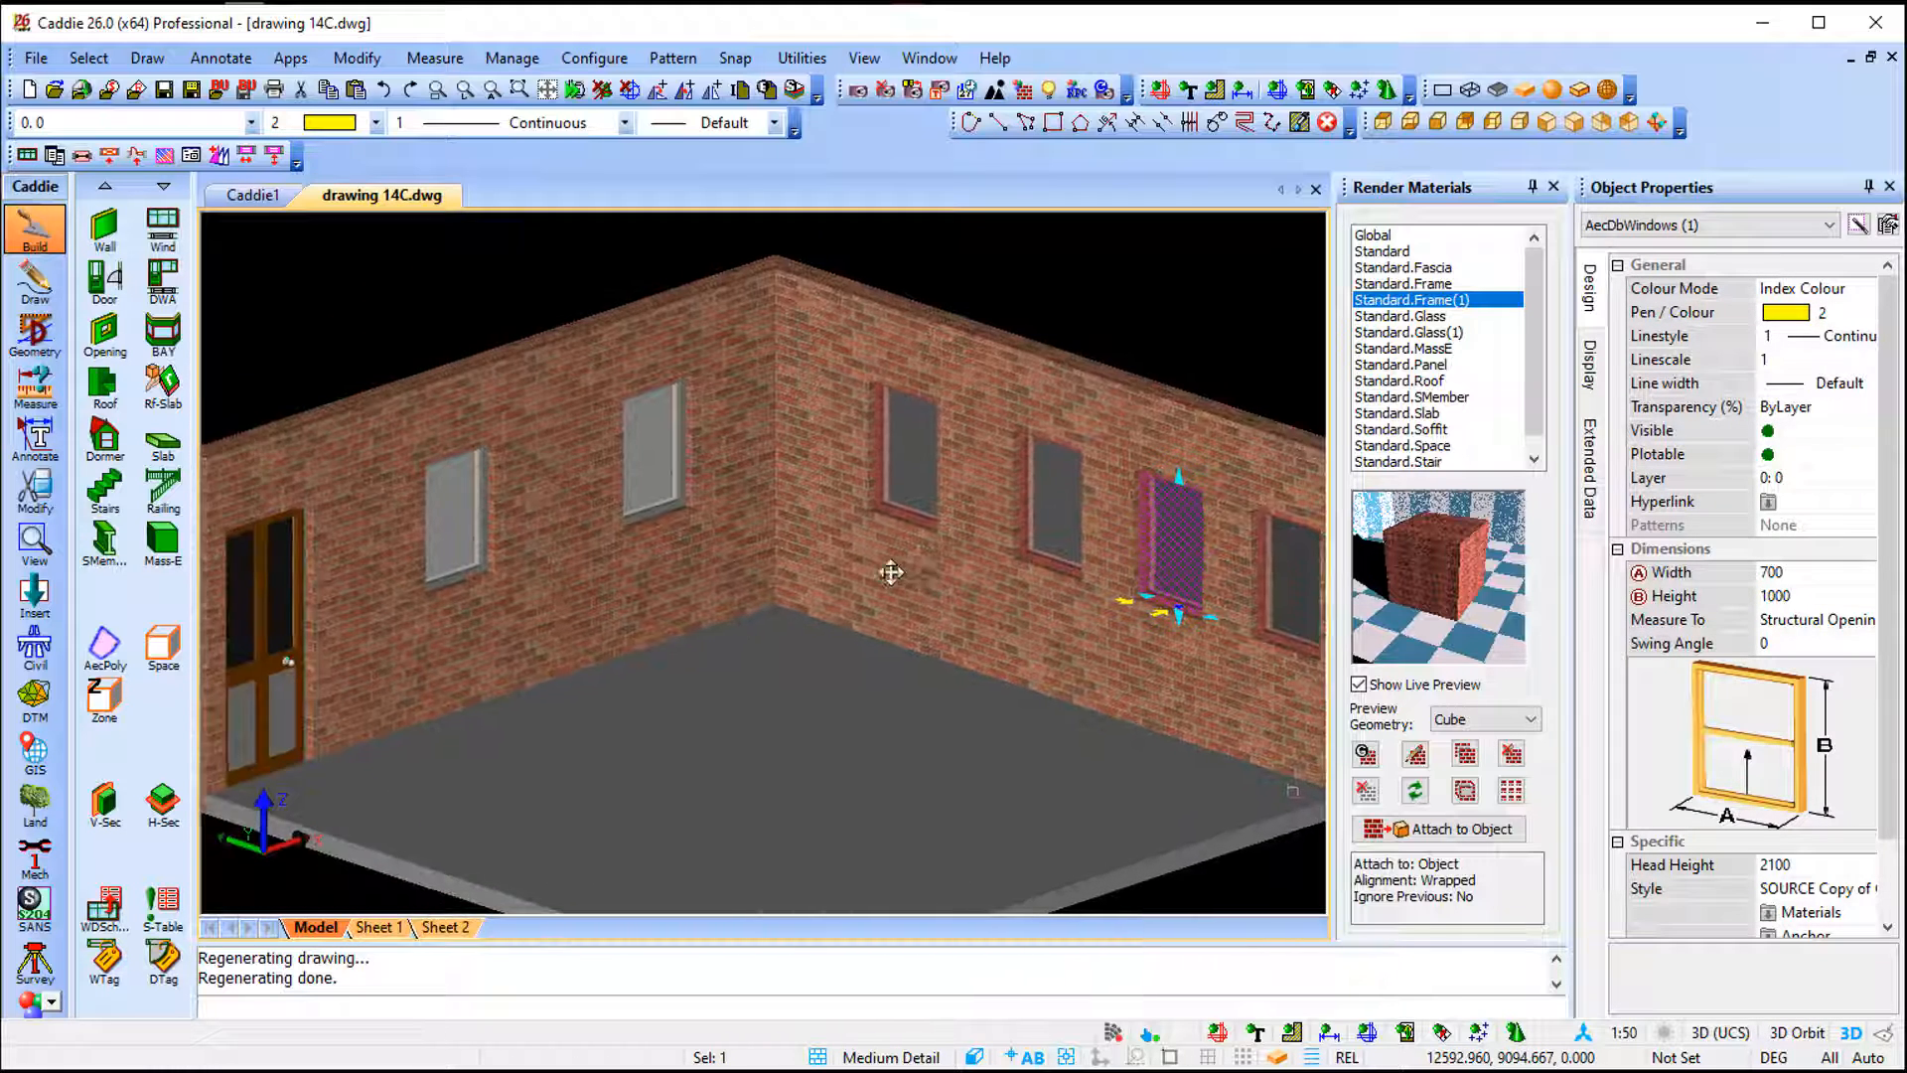
{"action": "key", "text": "Escape"}
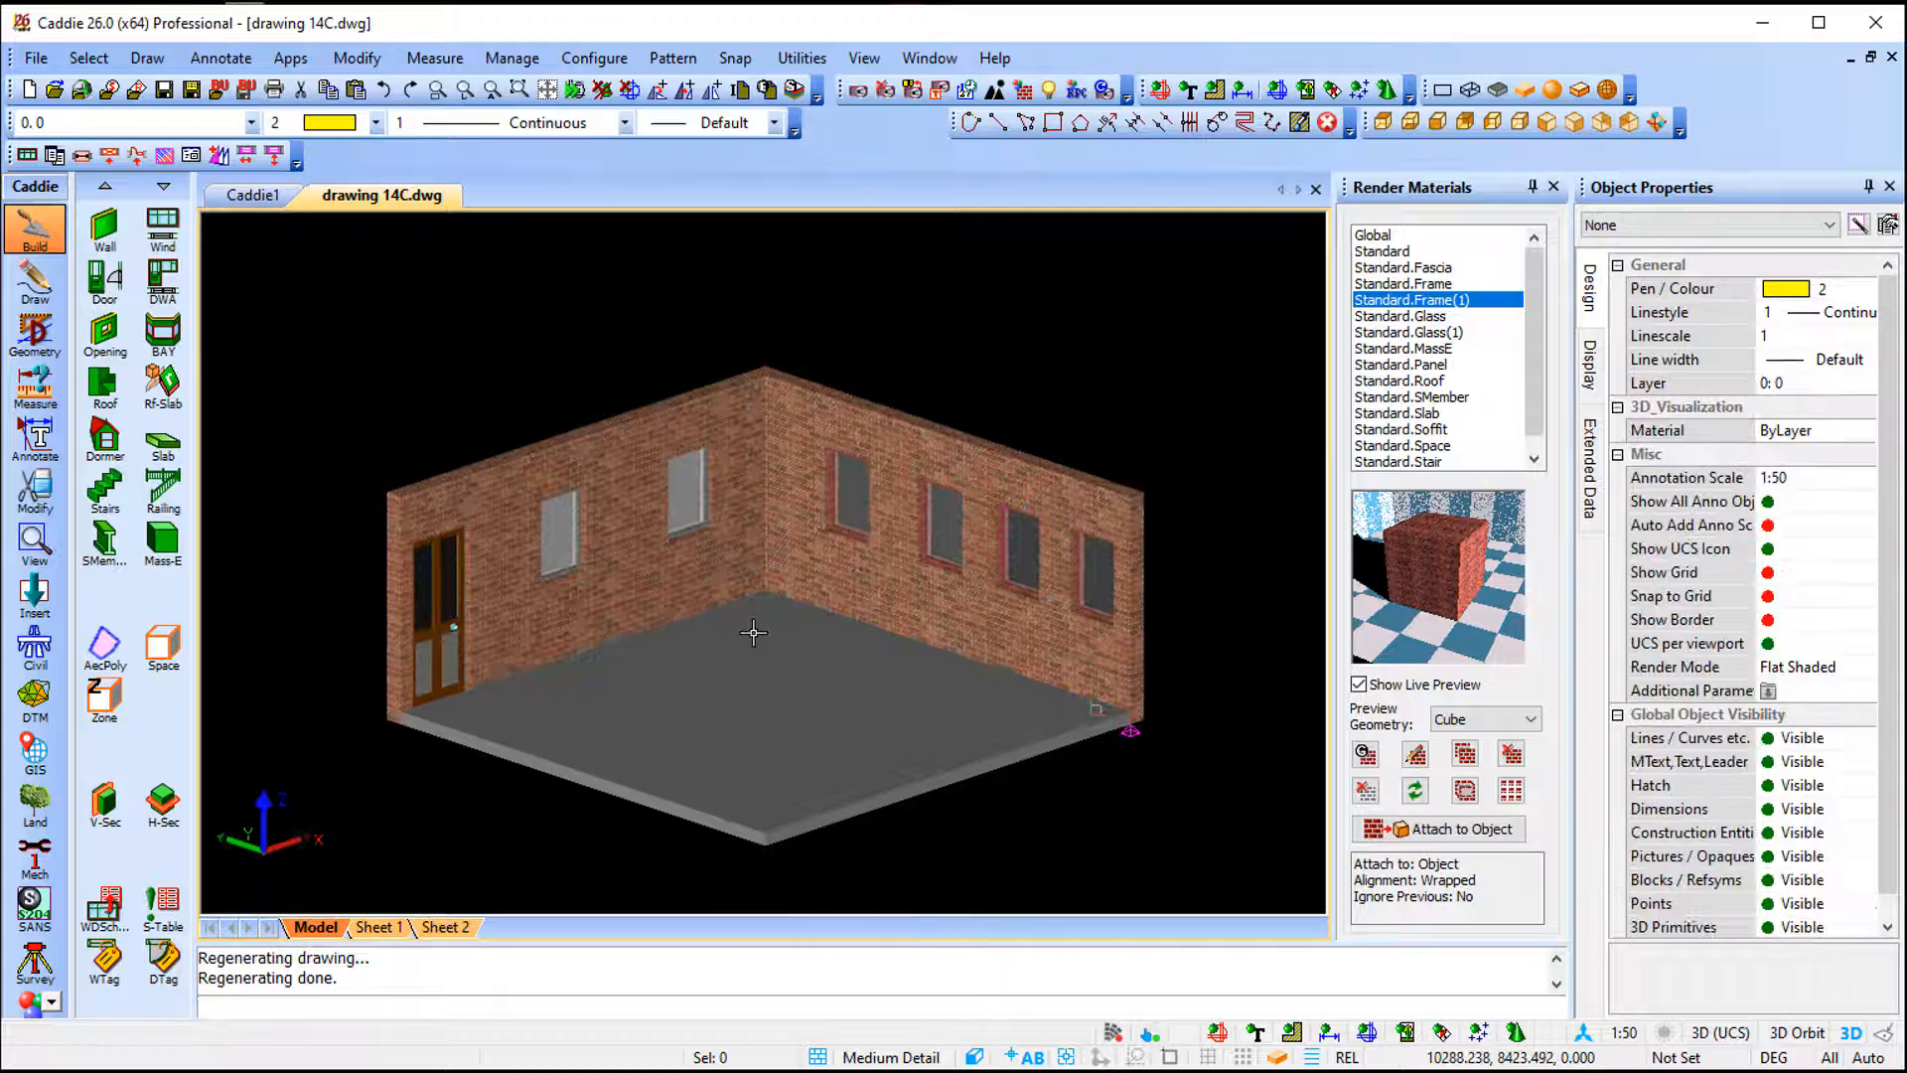
{"action": "scroll", "coordinate": [746, 595], "scroll_direction": "up", "scroll_amount": 4}
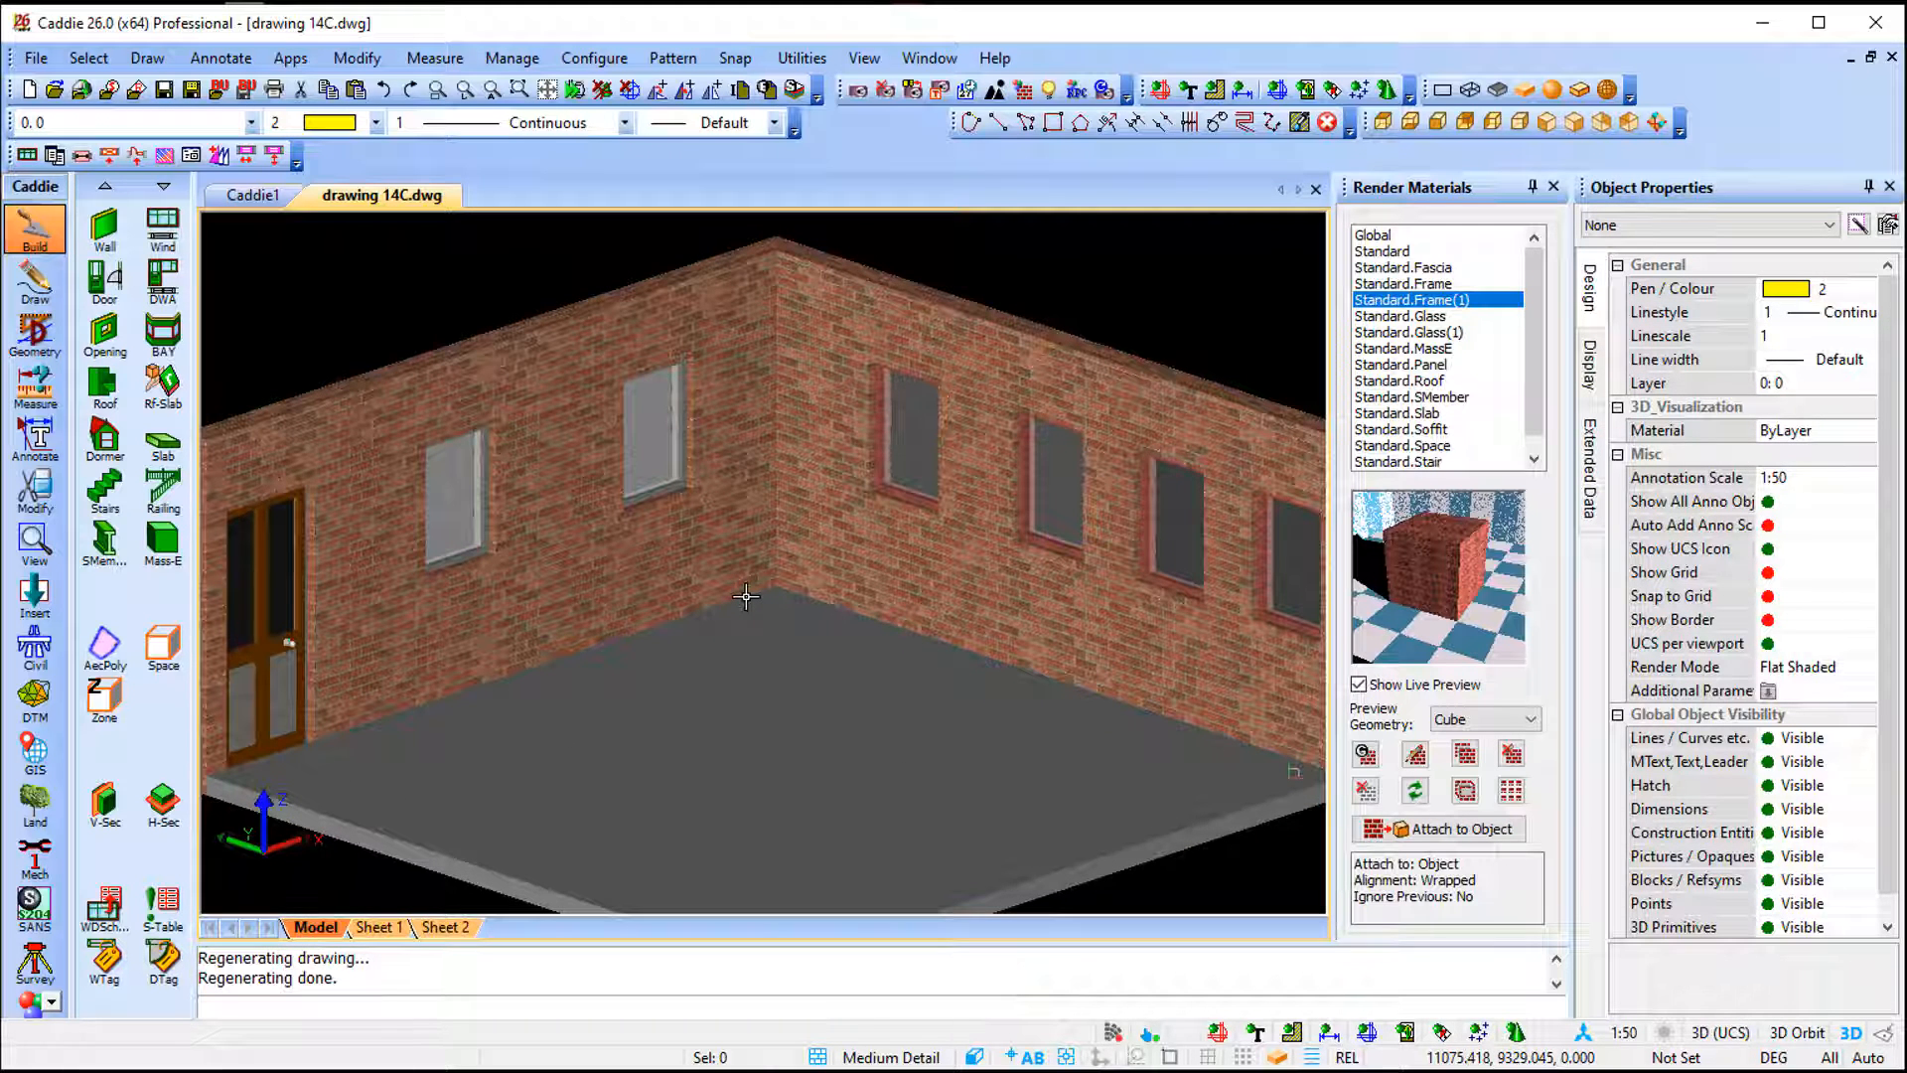
{"action": "left_click", "coordinate": [639, 559]}
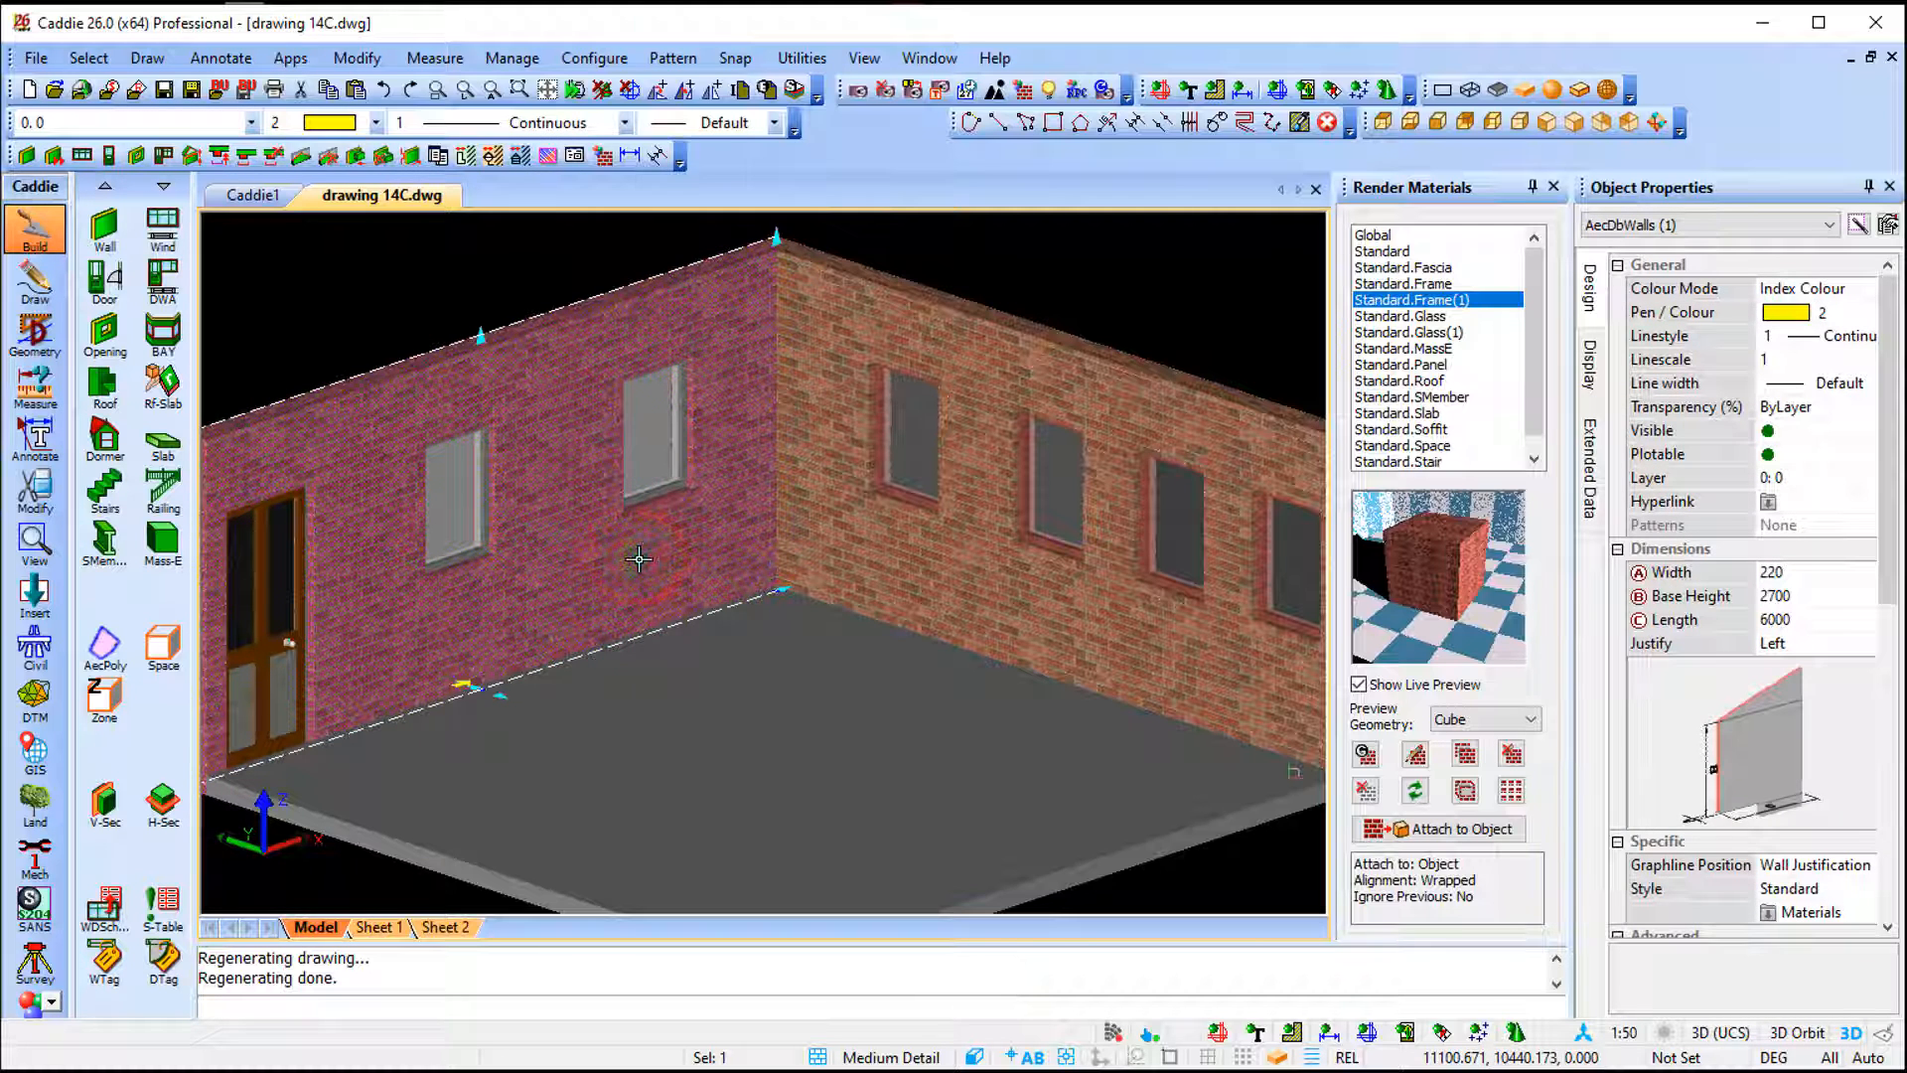
{"action": "right_click", "coordinate": [638, 559]}
{"action": "mouse_move", "coordinate": [779, 442]}
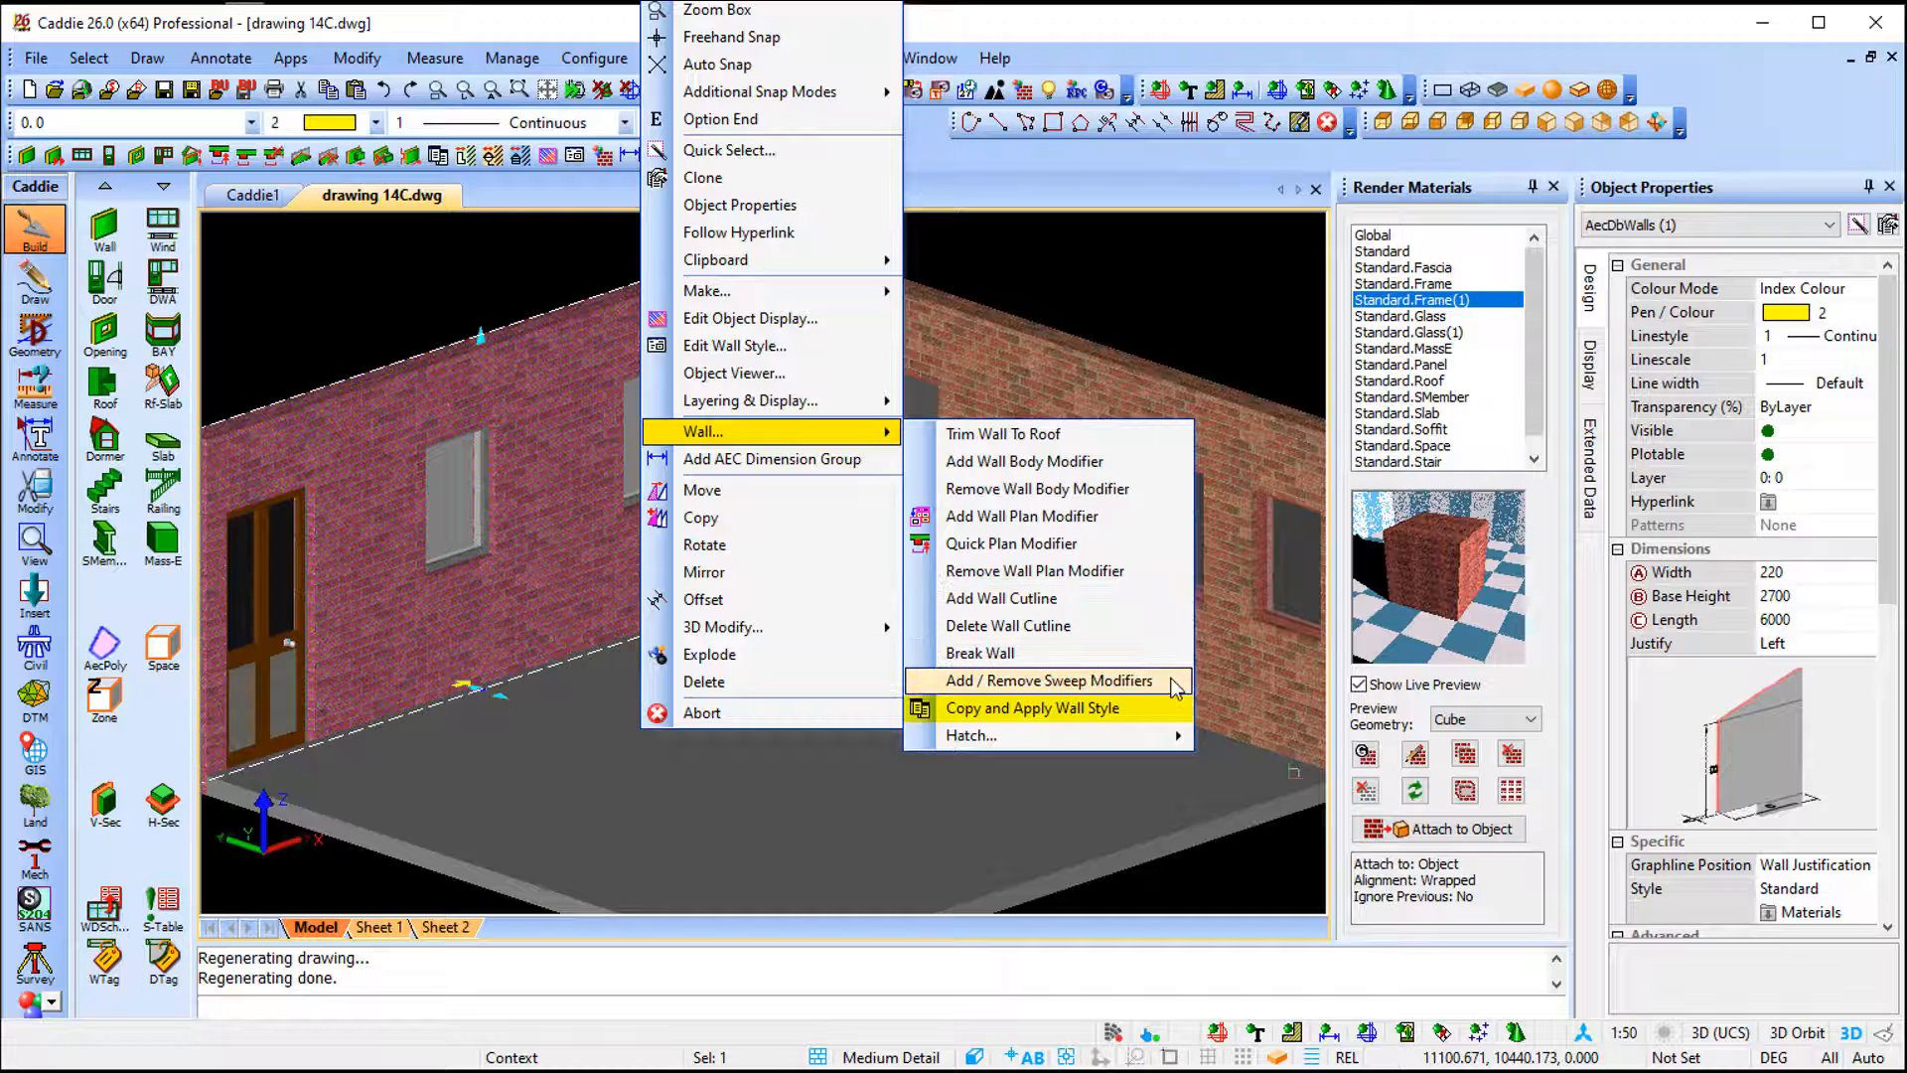
{"action": "left_click", "coordinate": [1156, 716]}
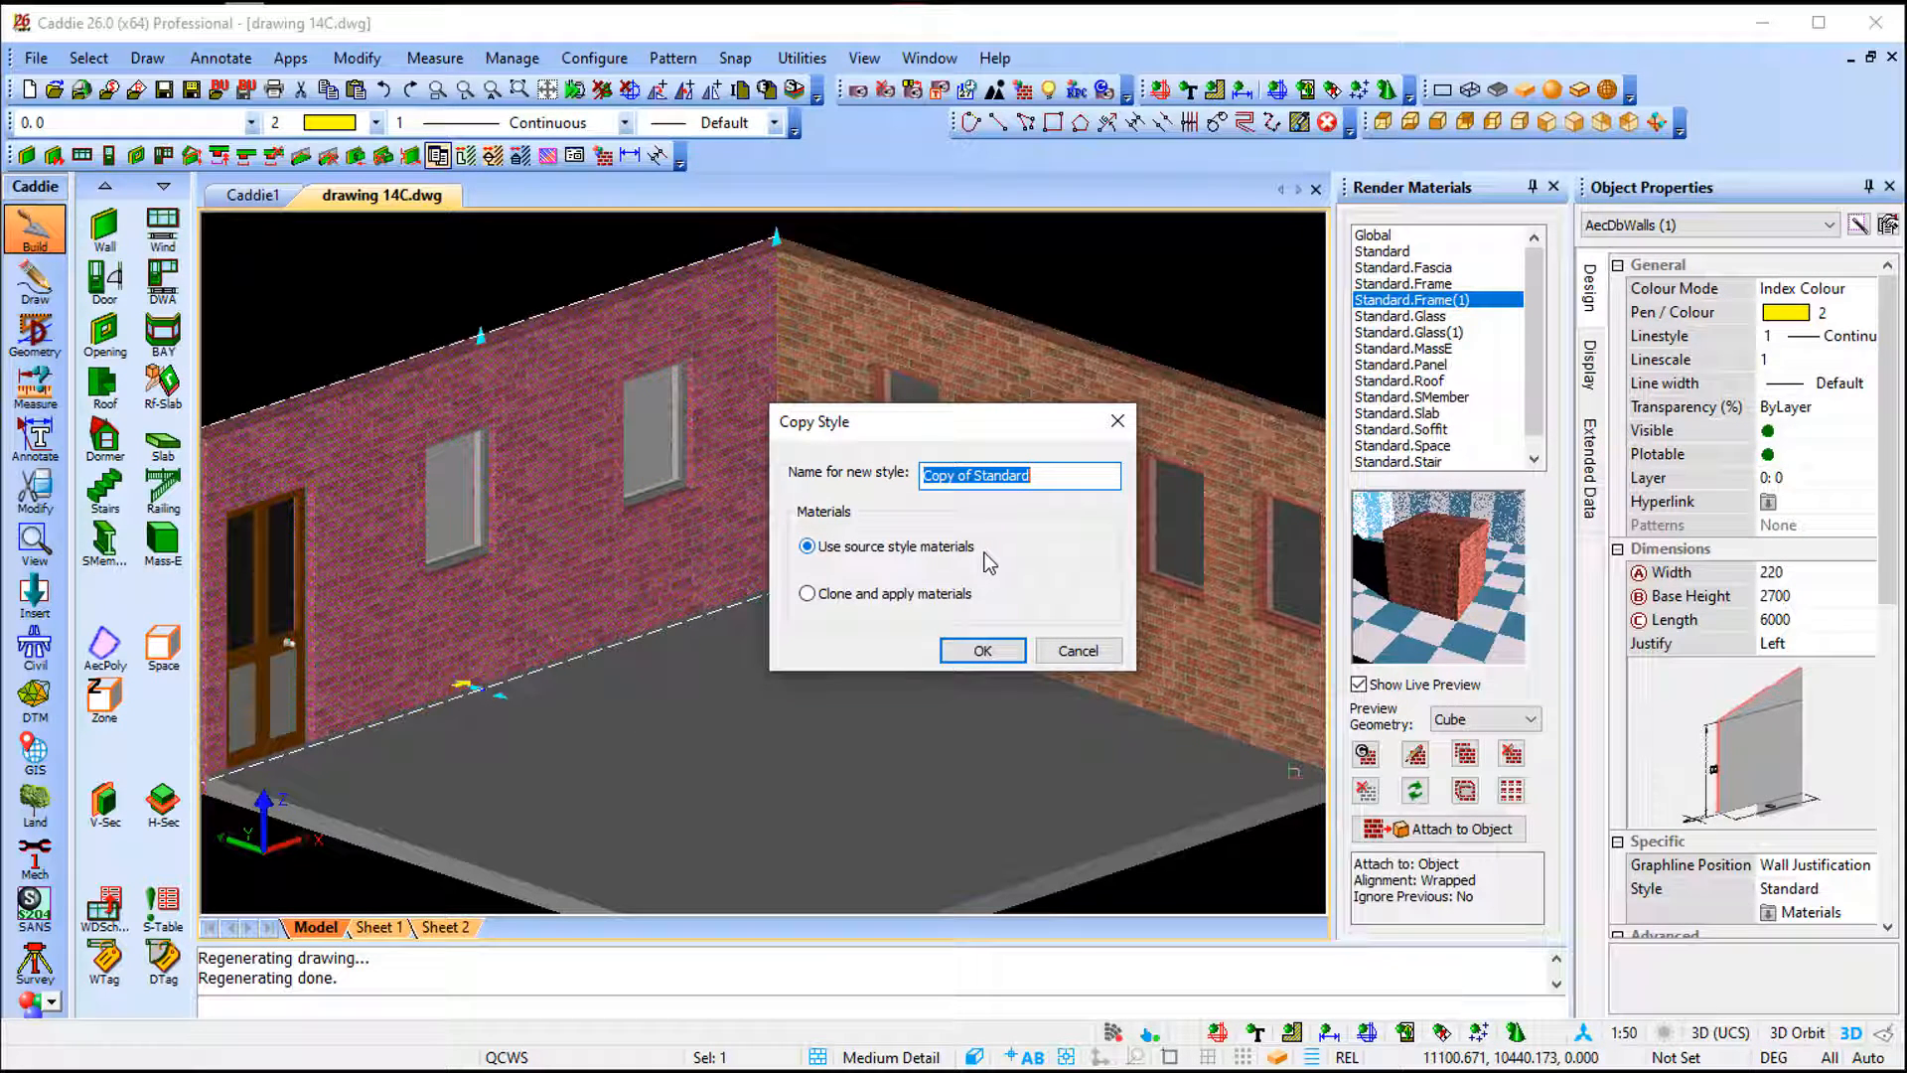
{"action": "key", "text": "Escape"}
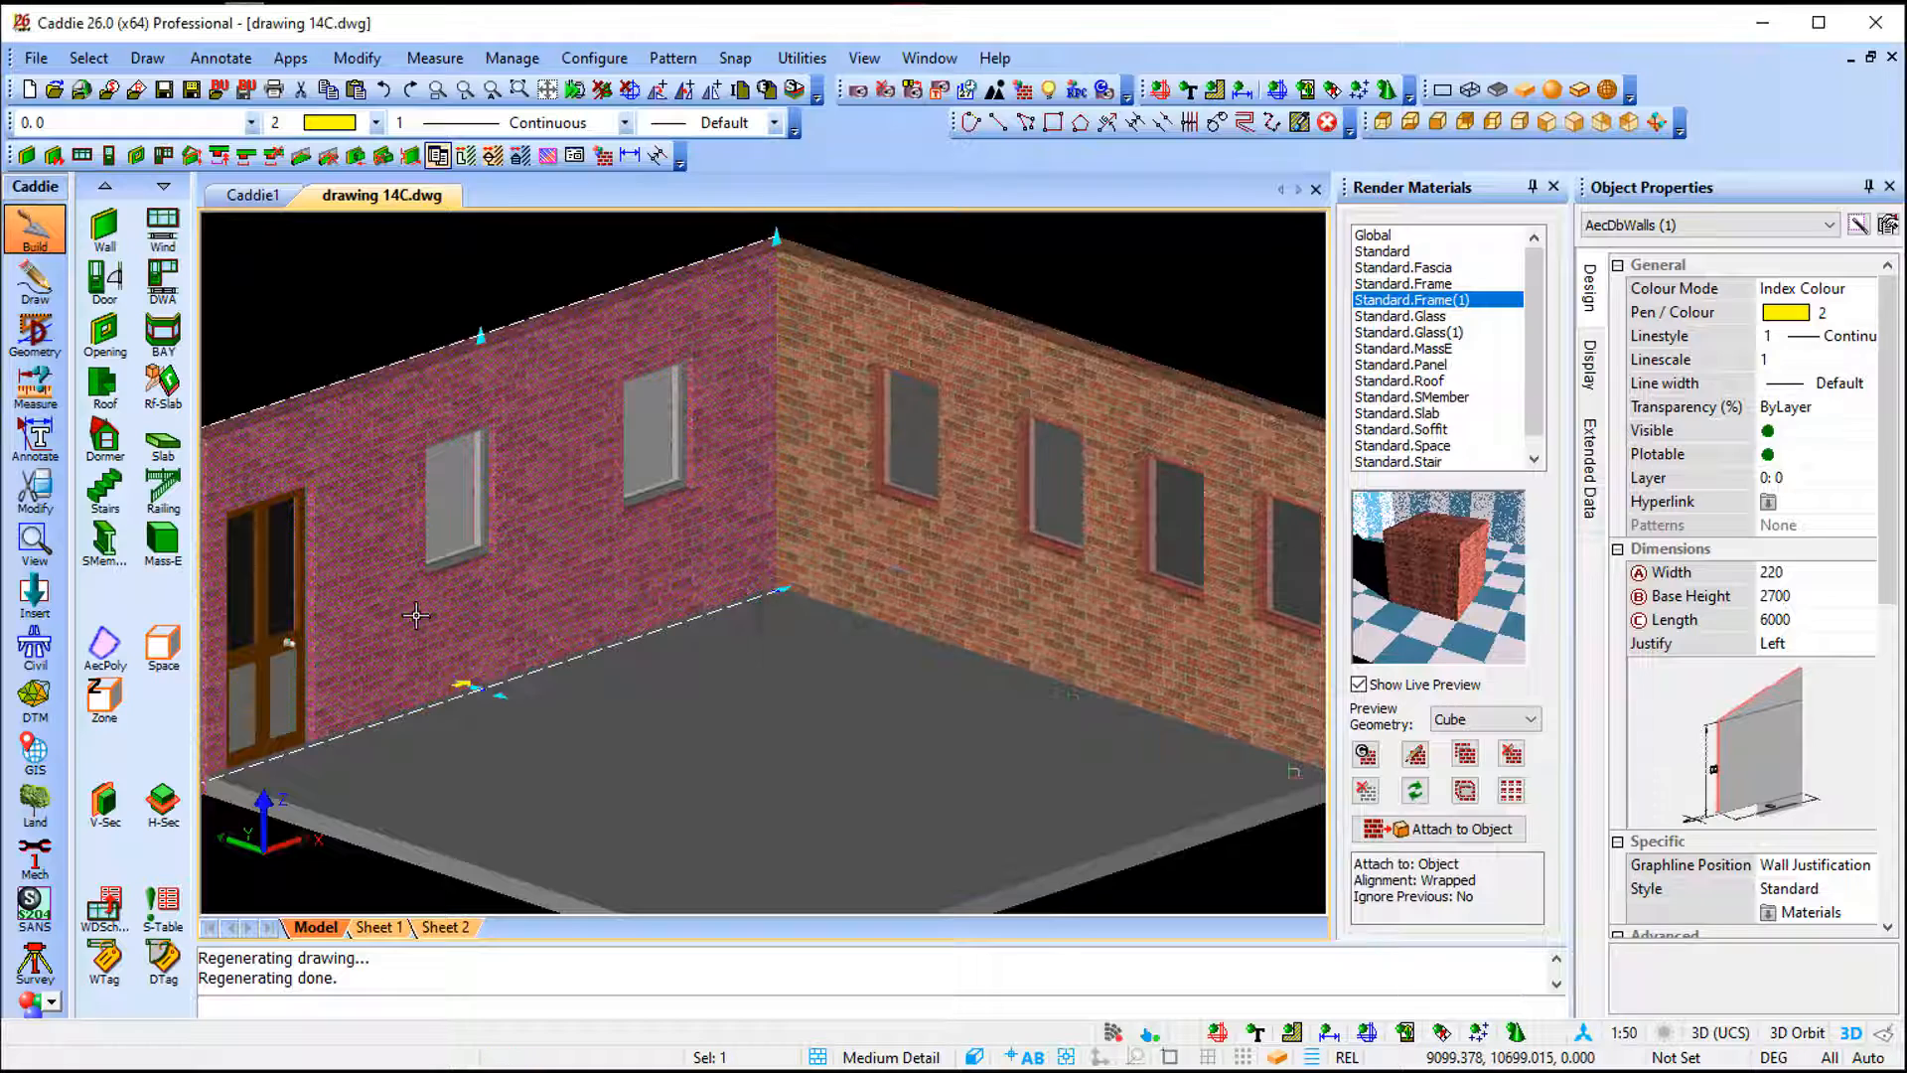
- Copy the door's style as Copy of 26BND+DSFF with the Use source style materials option and apply it
{"action": "middle_click_drag", "start_coordinate": [467, 602], "coordinate": [779, 529]}
{"action": "key", "text": "Escape"}
{"action": "left_click", "coordinate": [602, 581]}
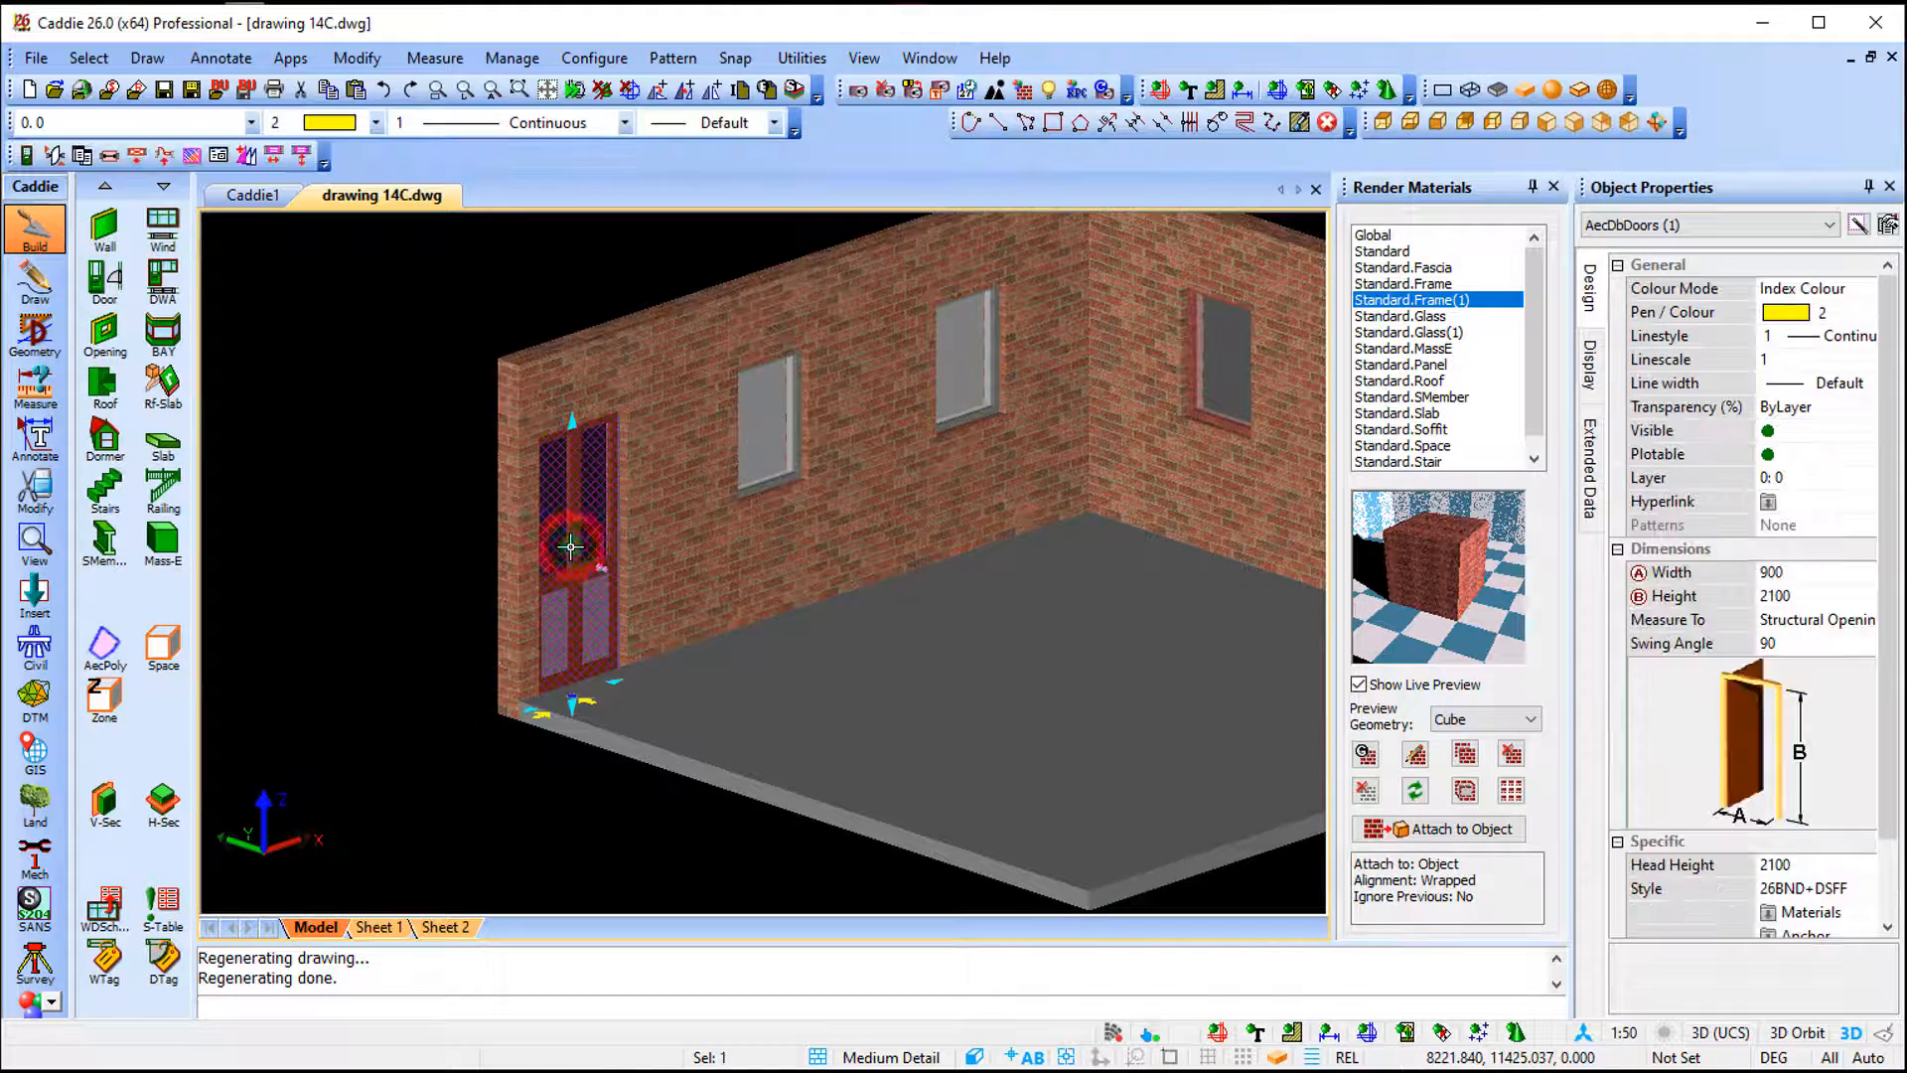
{"action": "right_click", "coordinate": [576, 566]}
{"action": "mouse_move", "coordinate": [705, 440]}
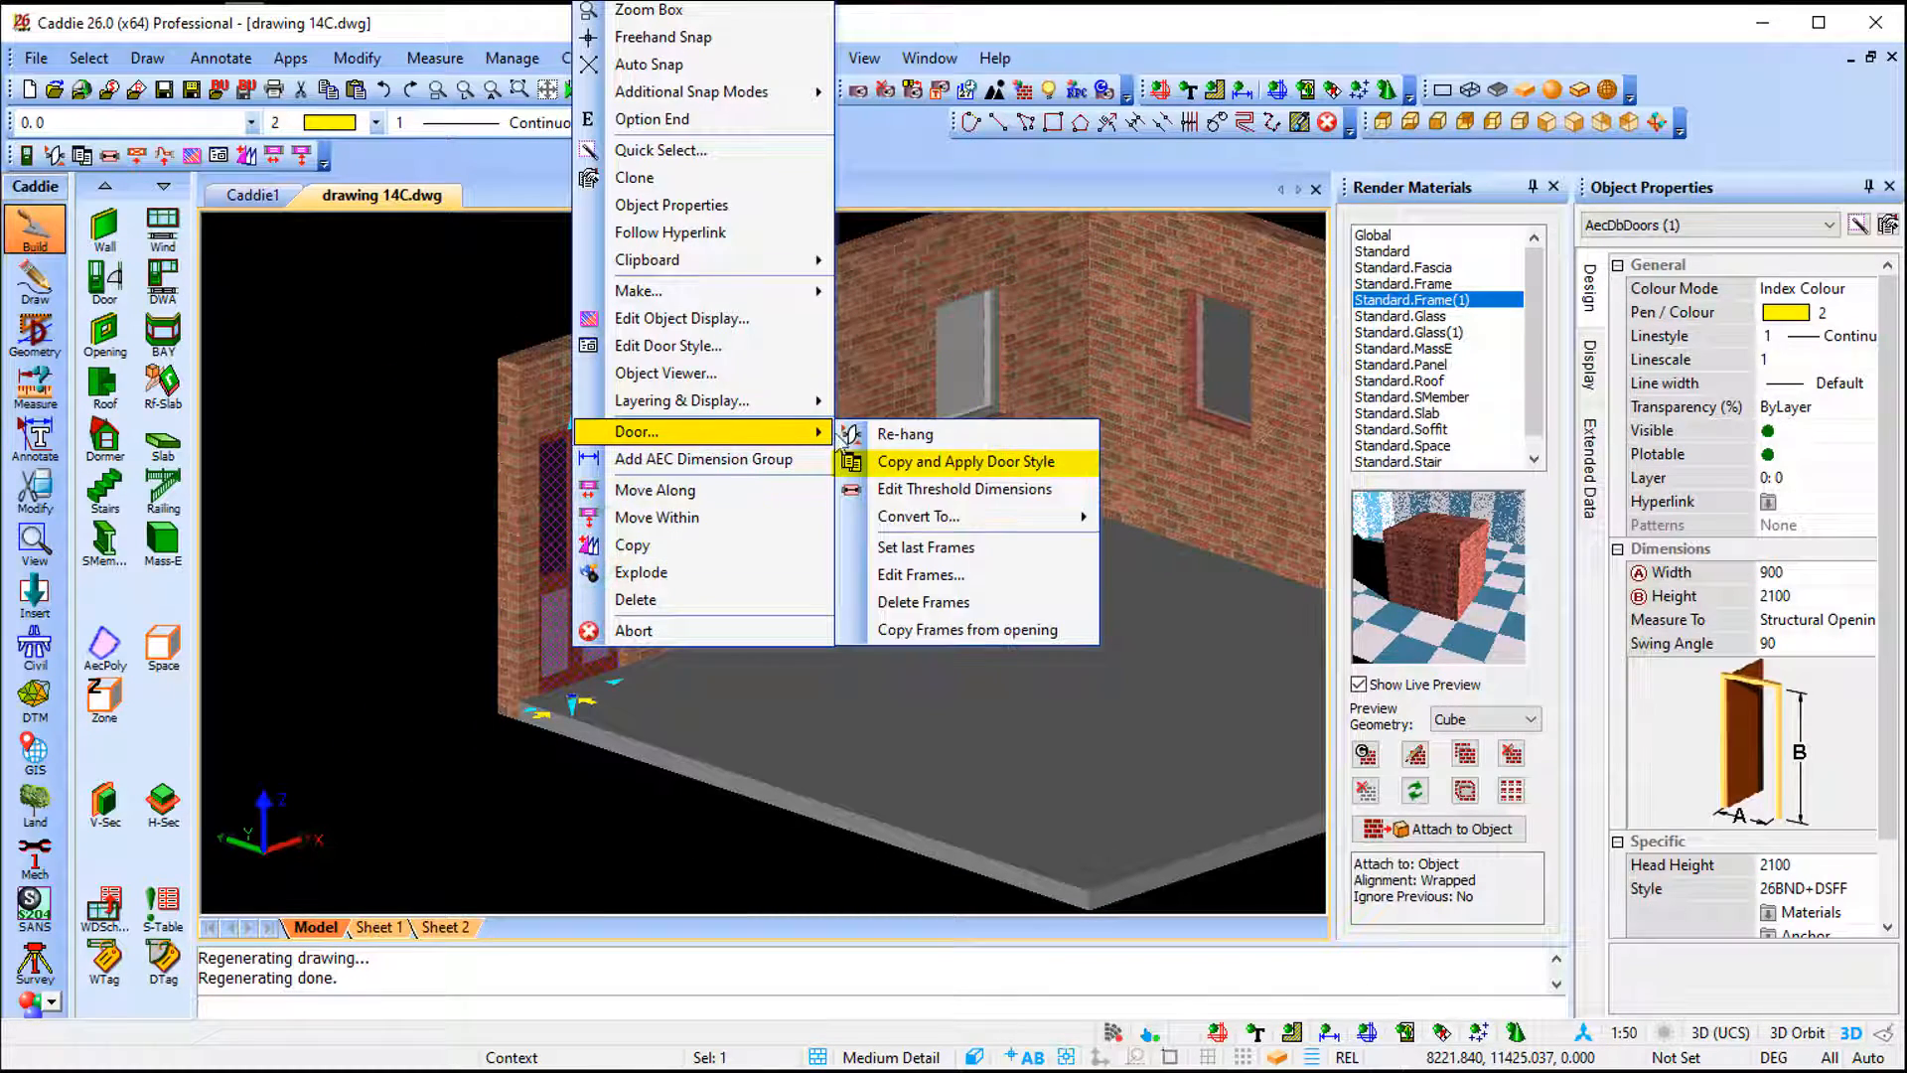
{"action": "left_click", "coordinate": [1023, 463]}
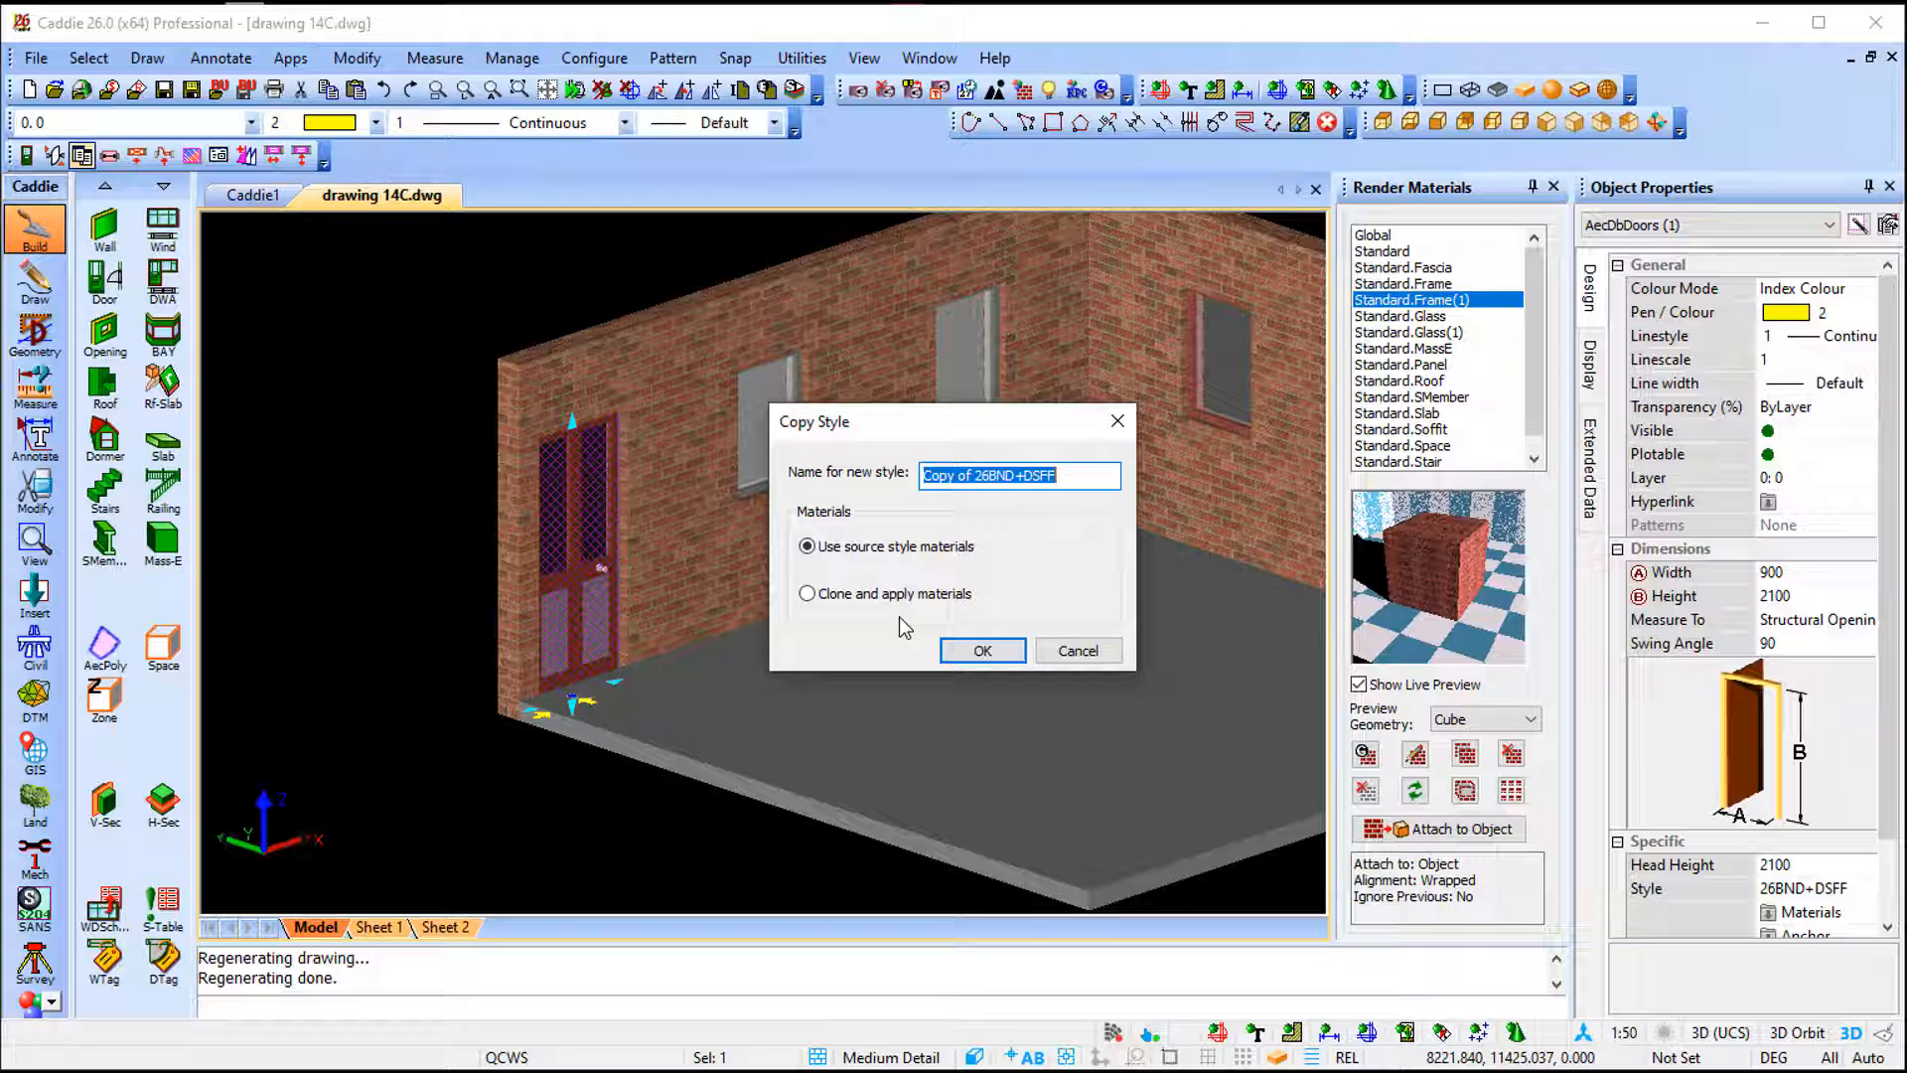
{"action": "key", "text": "Return"}
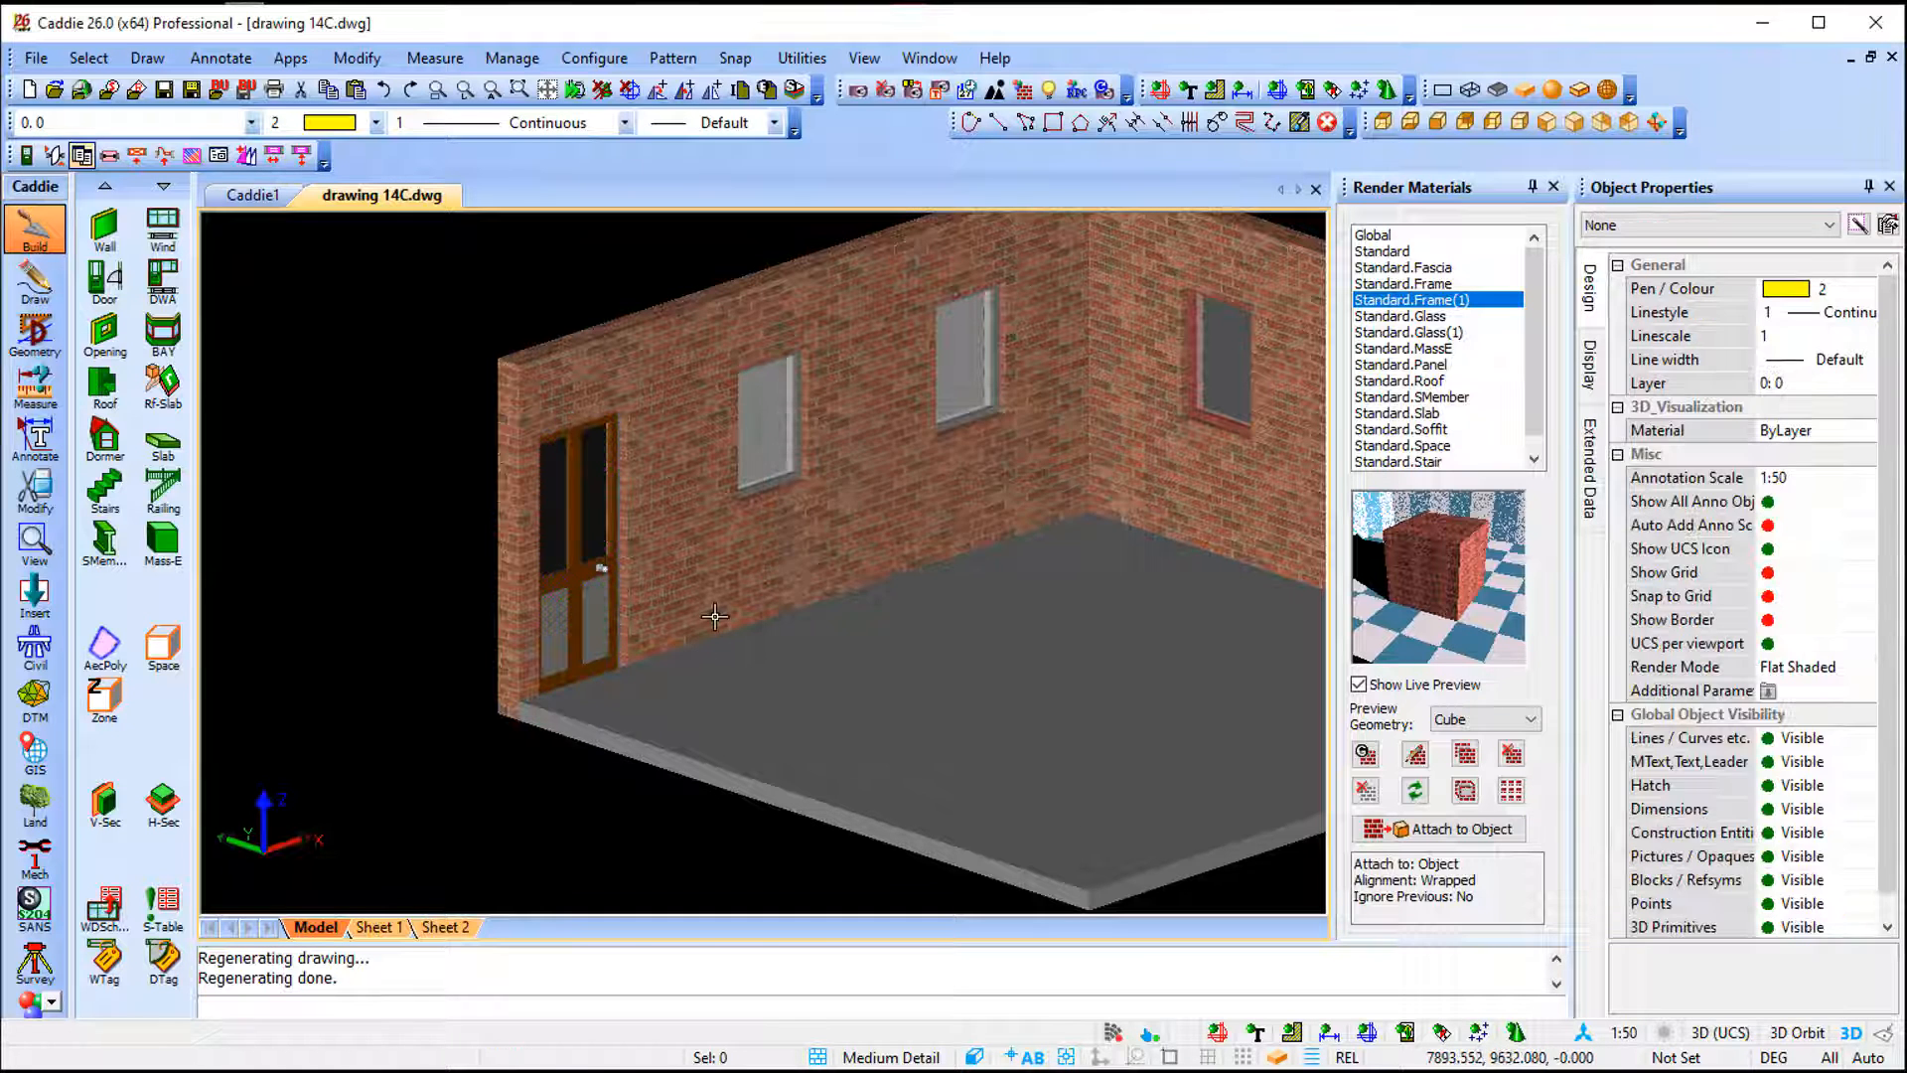
{"action": "middle_click_drag", "start_coordinate": [691, 623], "coordinate": [496, 640]}
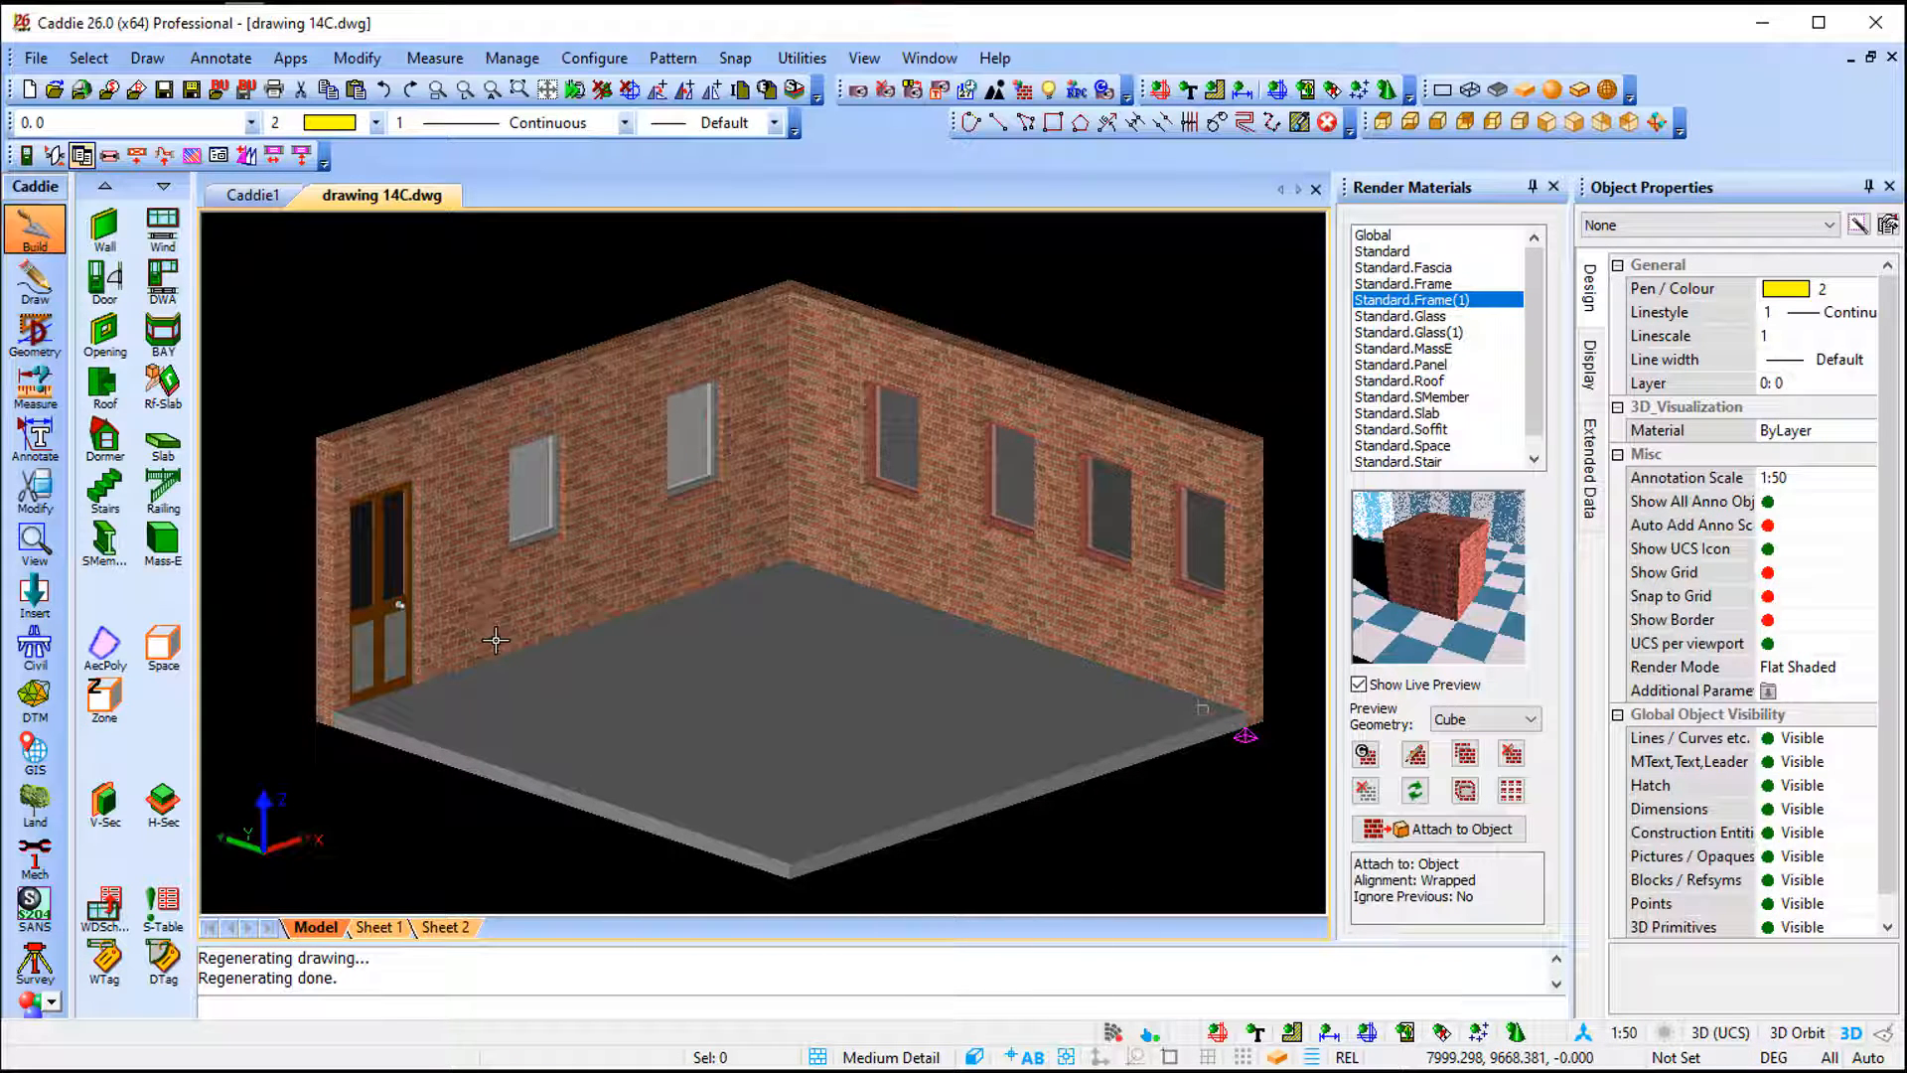
{"action": "mouse_move", "coordinate": [495, 640]}
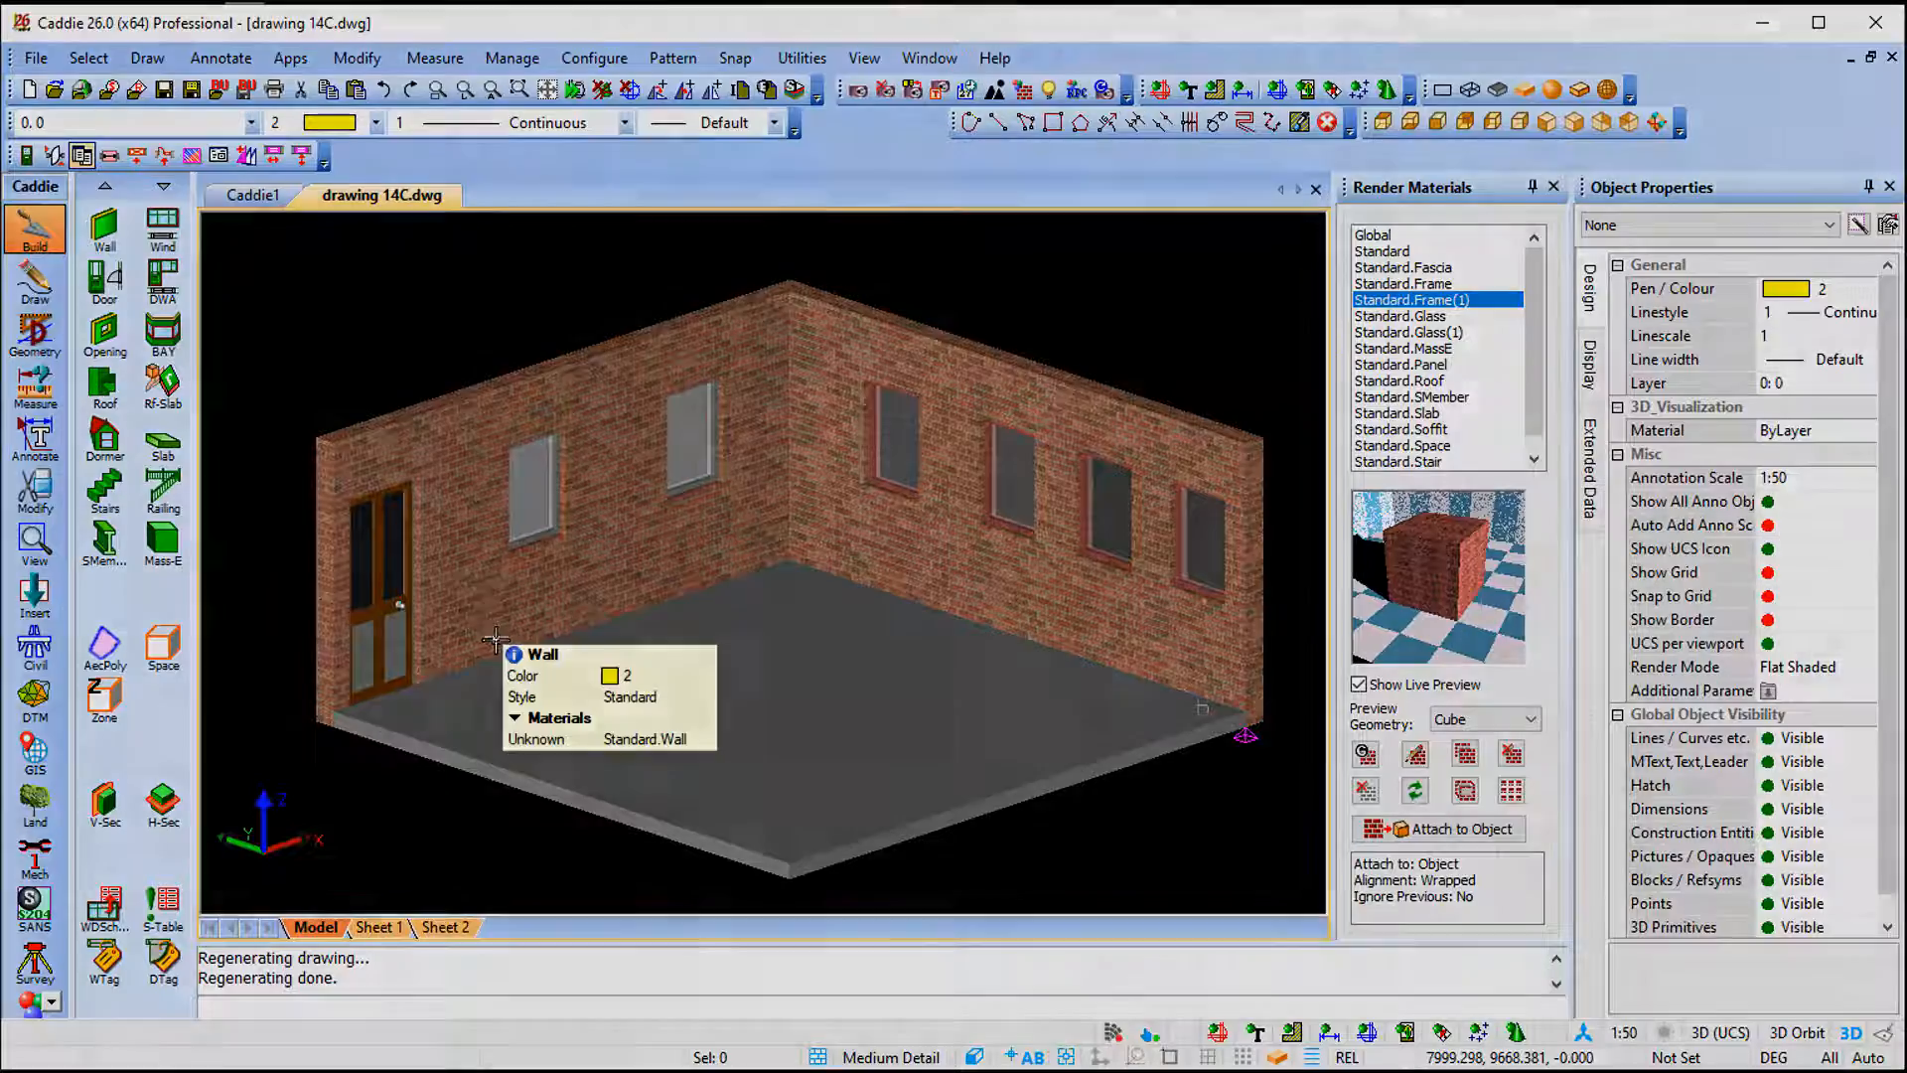